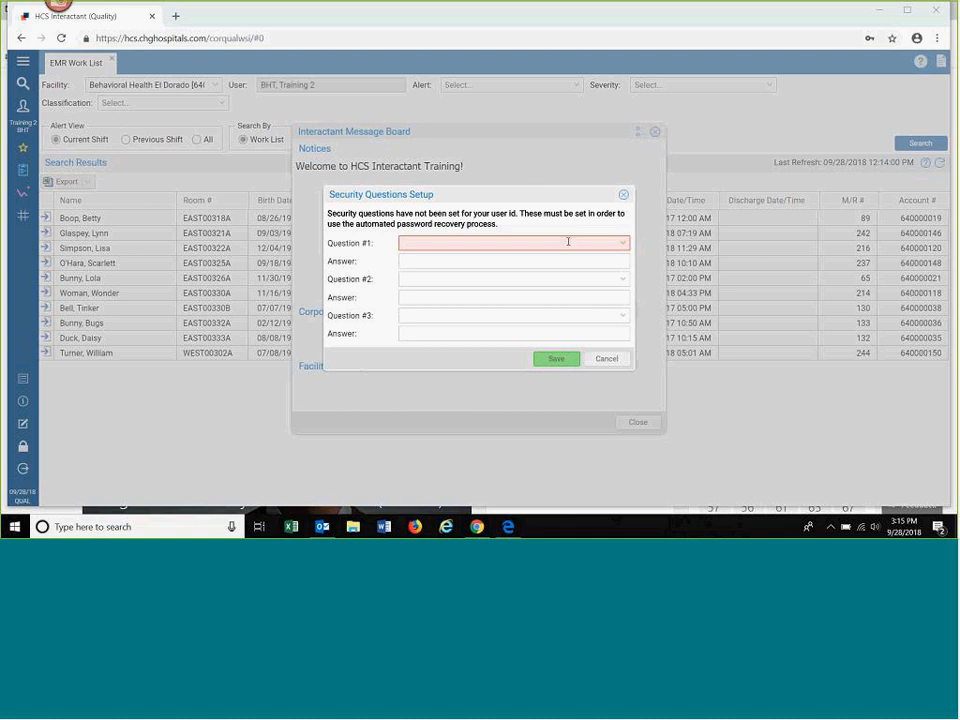
Step: Check the available choices for security question #1, dismiss the setup without saving, and close the Interactant Message Board
left_click(627, 249)
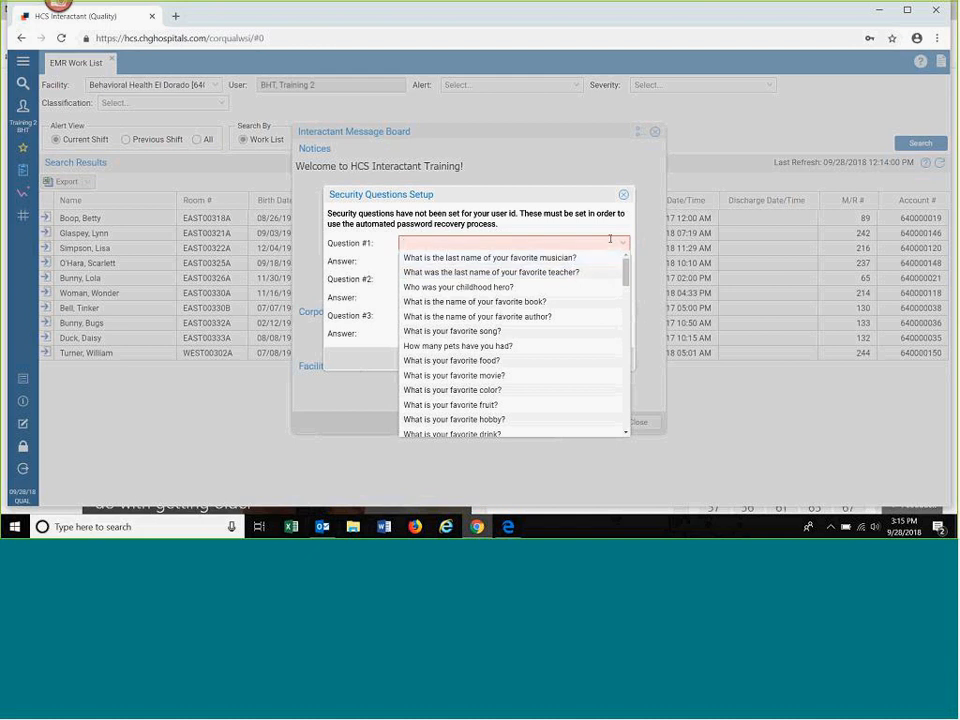
left_click(627, 245)
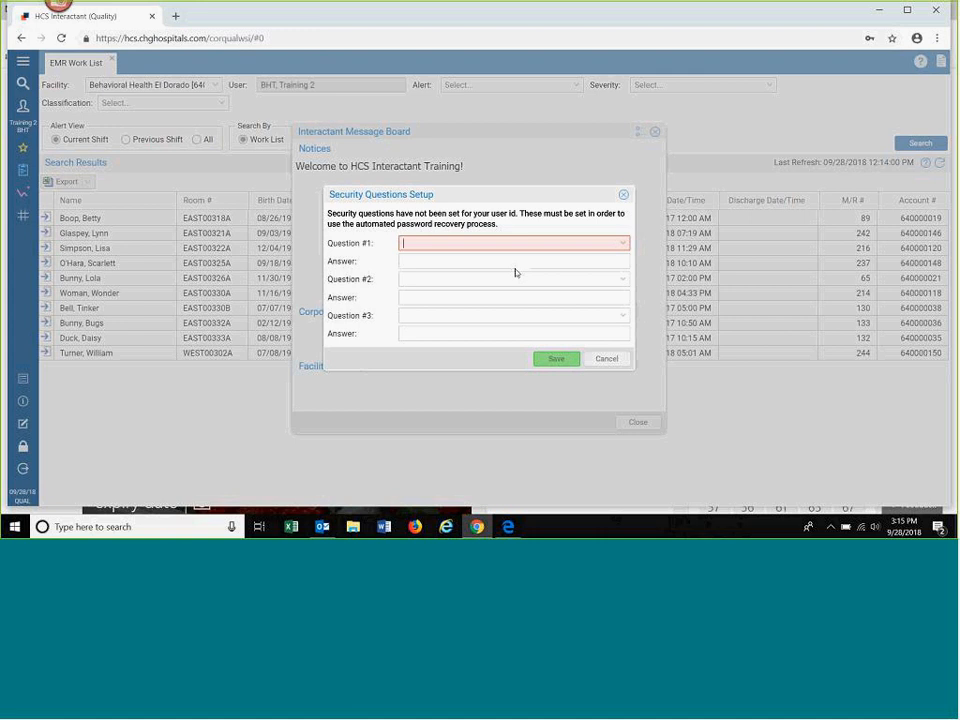
left_click(606, 359)
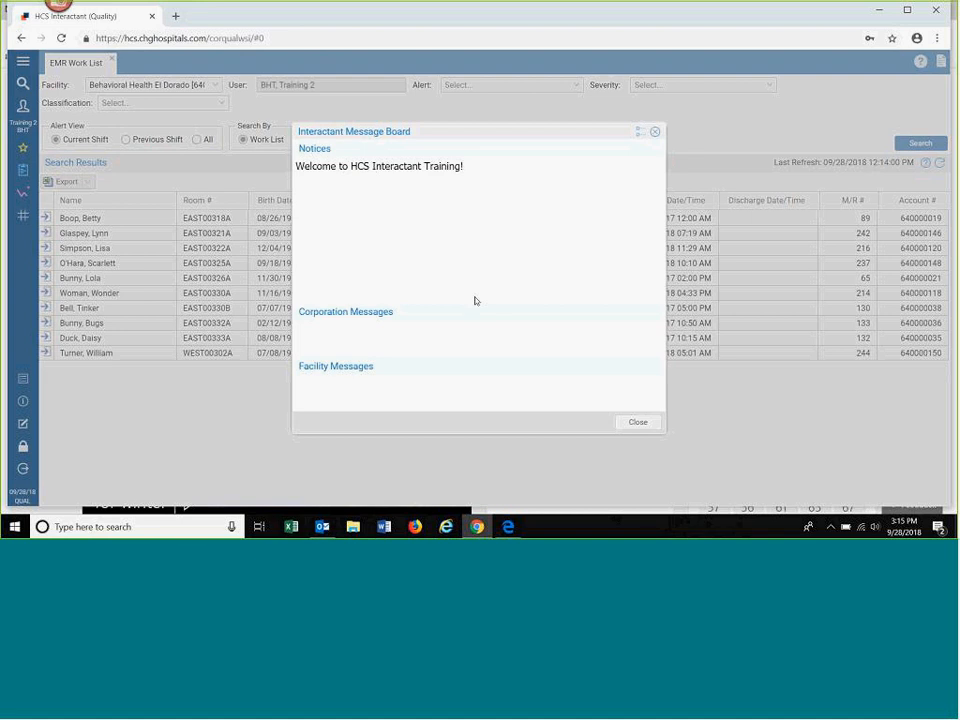
left_click(647, 424)
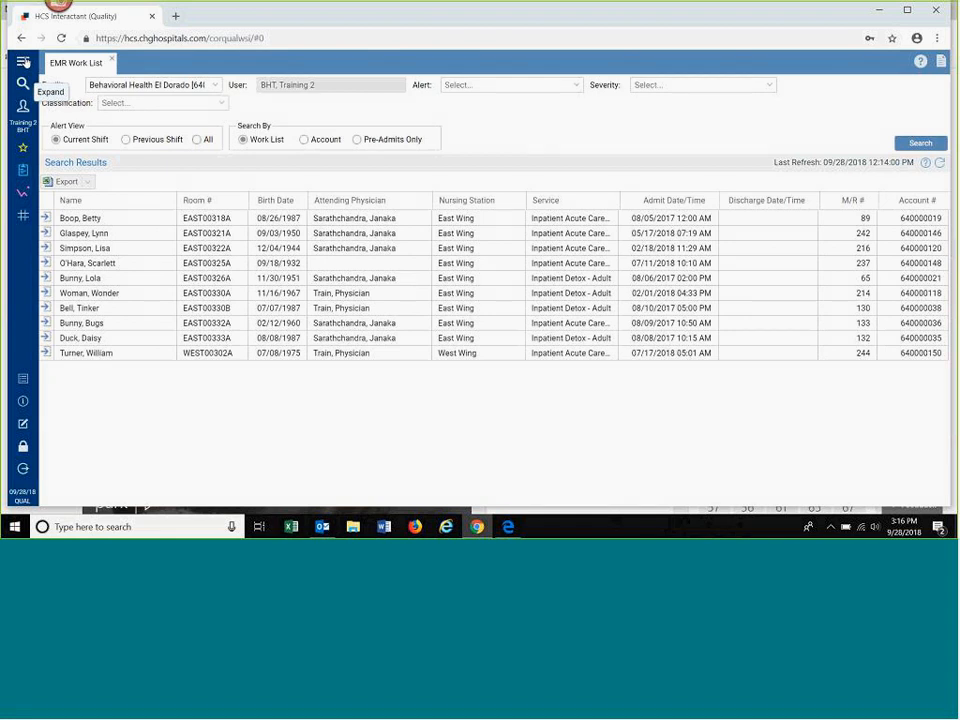
Step: Expand the navigation, search it for "acco" and open the Accountability Flow Sheet
left_click(23, 65)
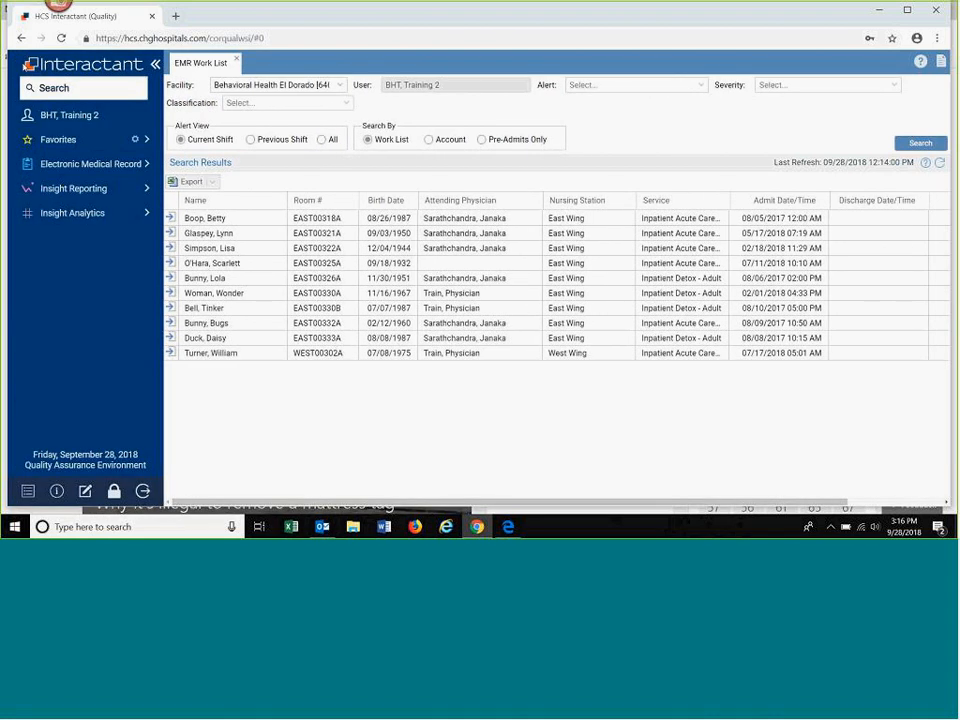
left_click(41, 90)
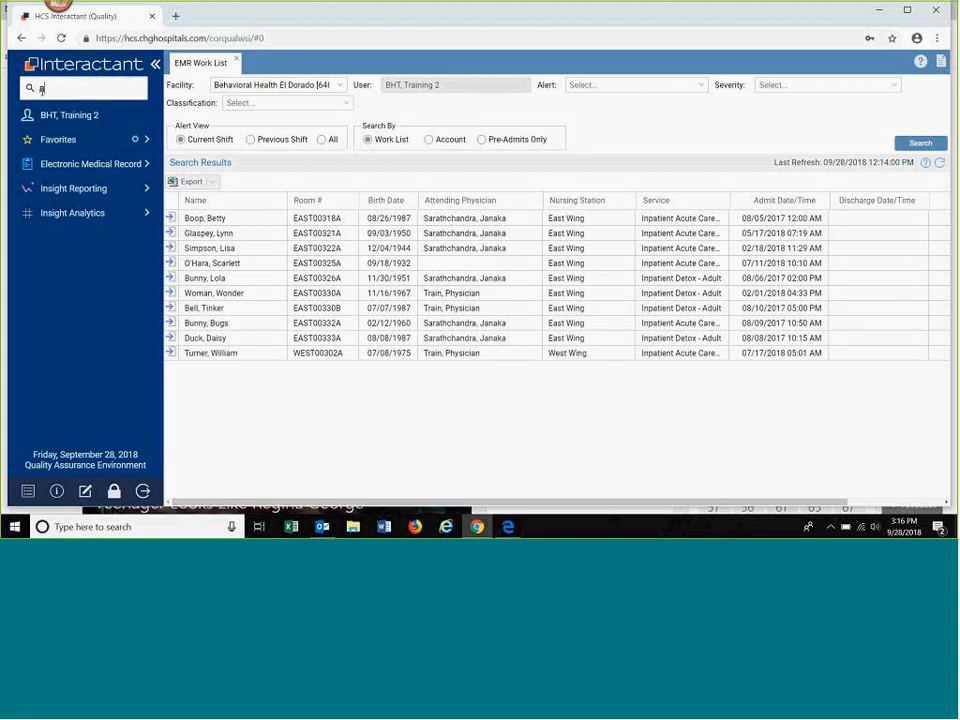
type("acc")
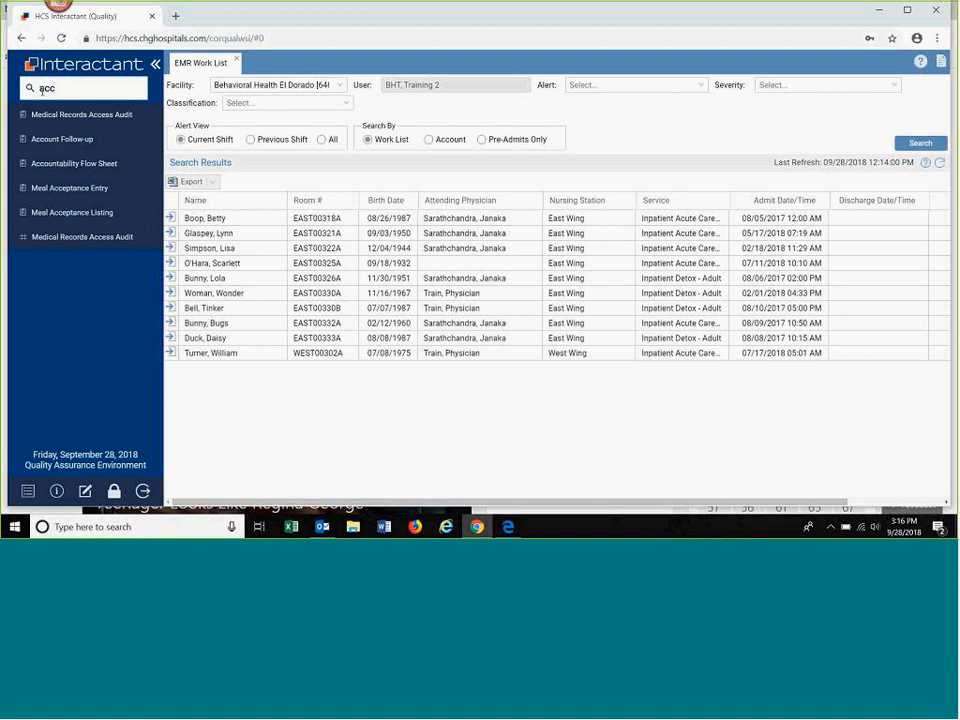
type("o")
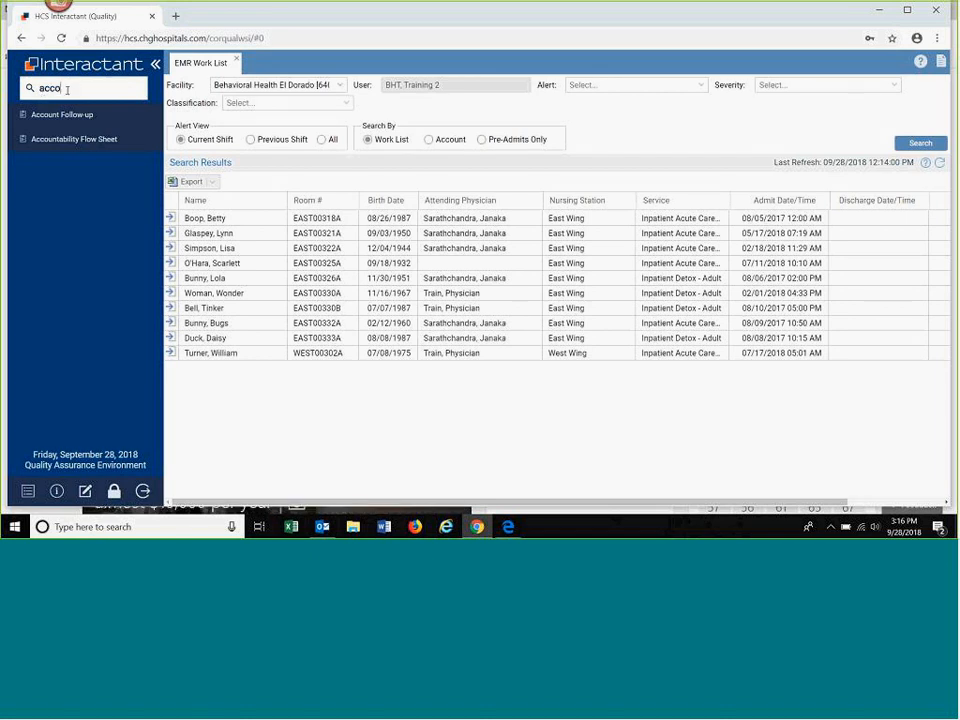
left_click(88, 143)
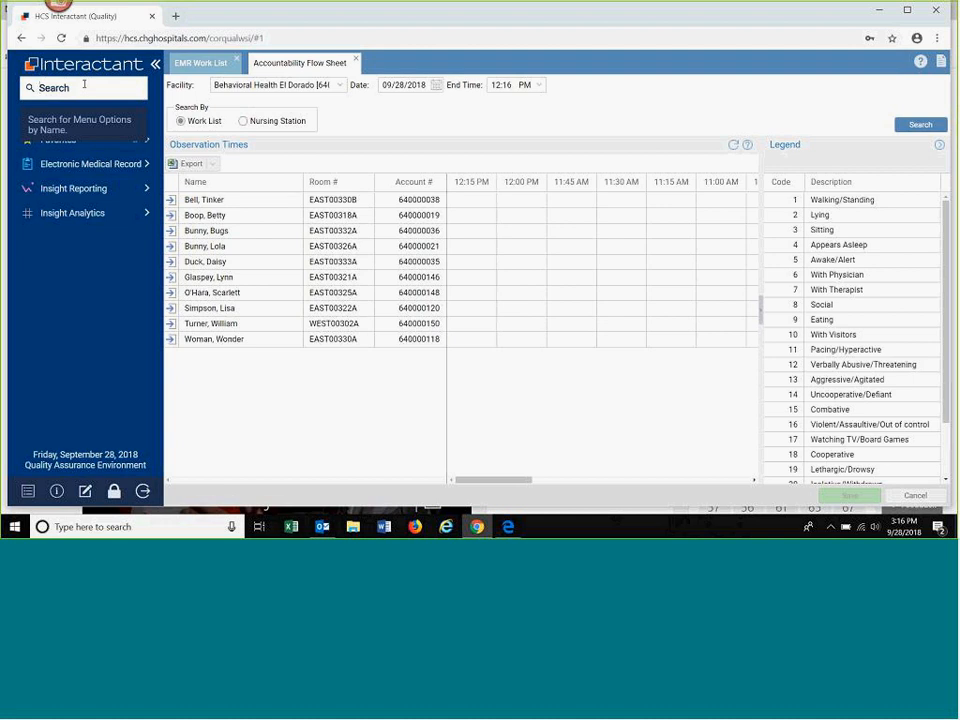
Step: Search the navigation for "meal" to open Meal Acceptance Entry, and close it together with the Accountability Flow Sheet
left_click(84, 87)
type("meal")
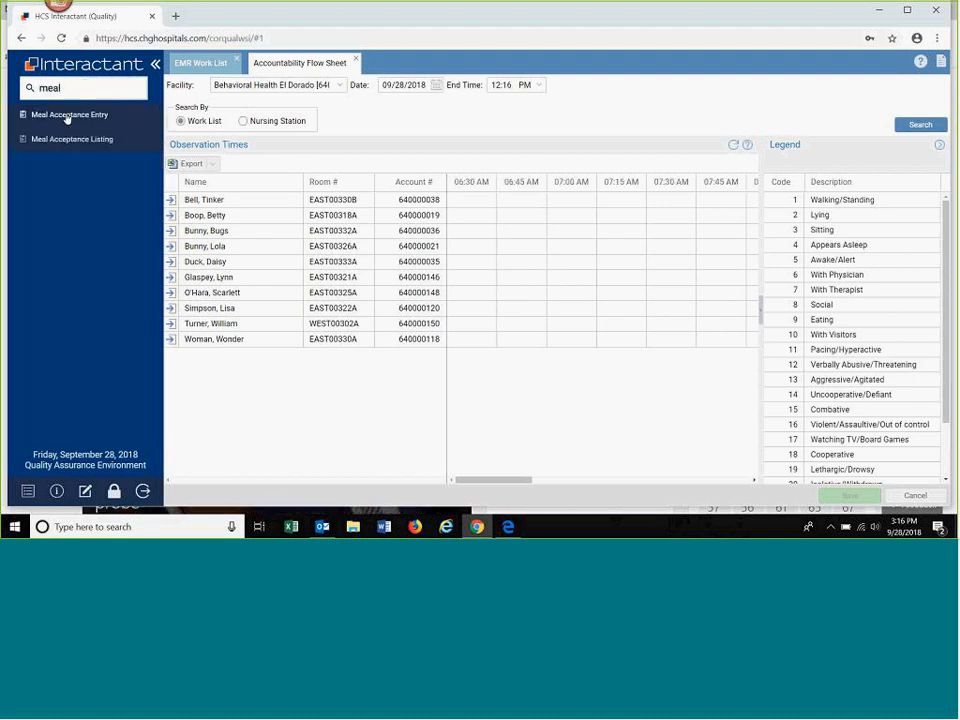
left_click(66, 116)
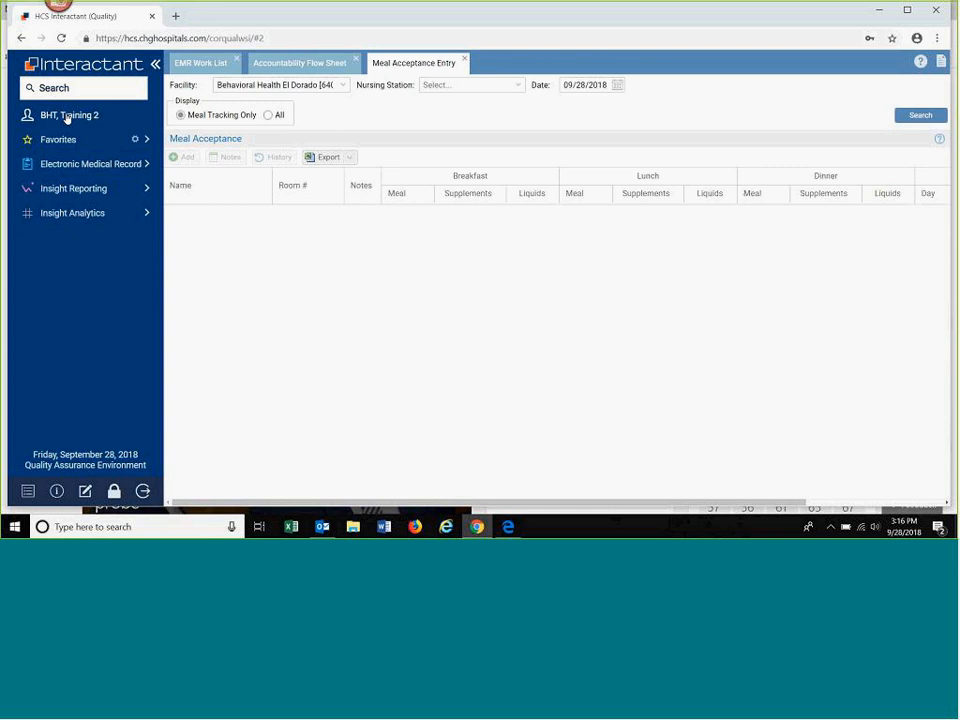
left_click(466, 61)
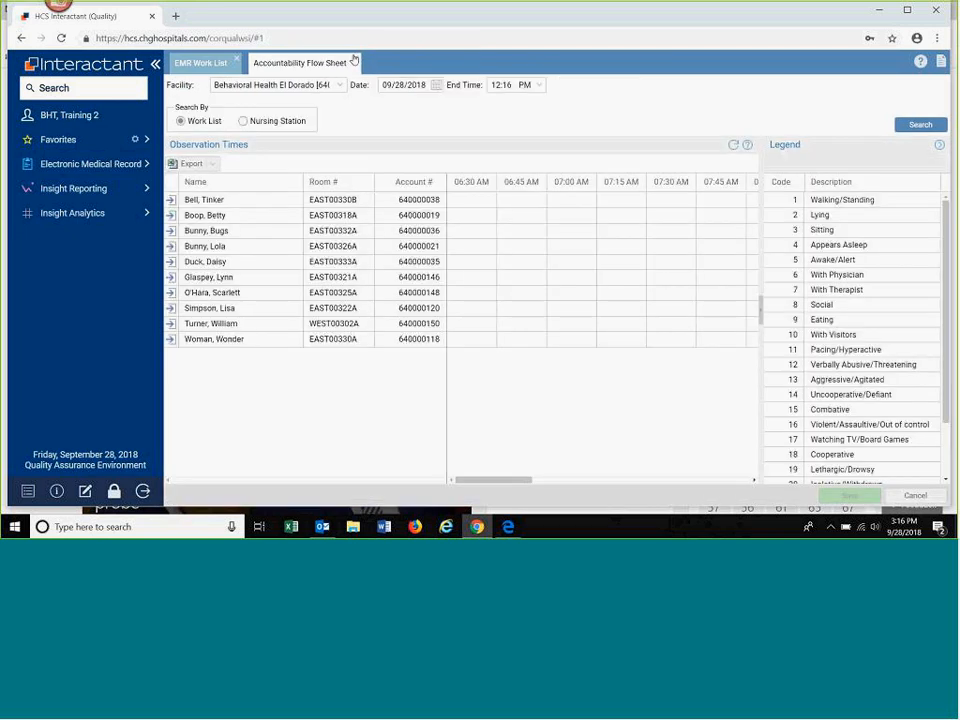
left_click(357, 62)
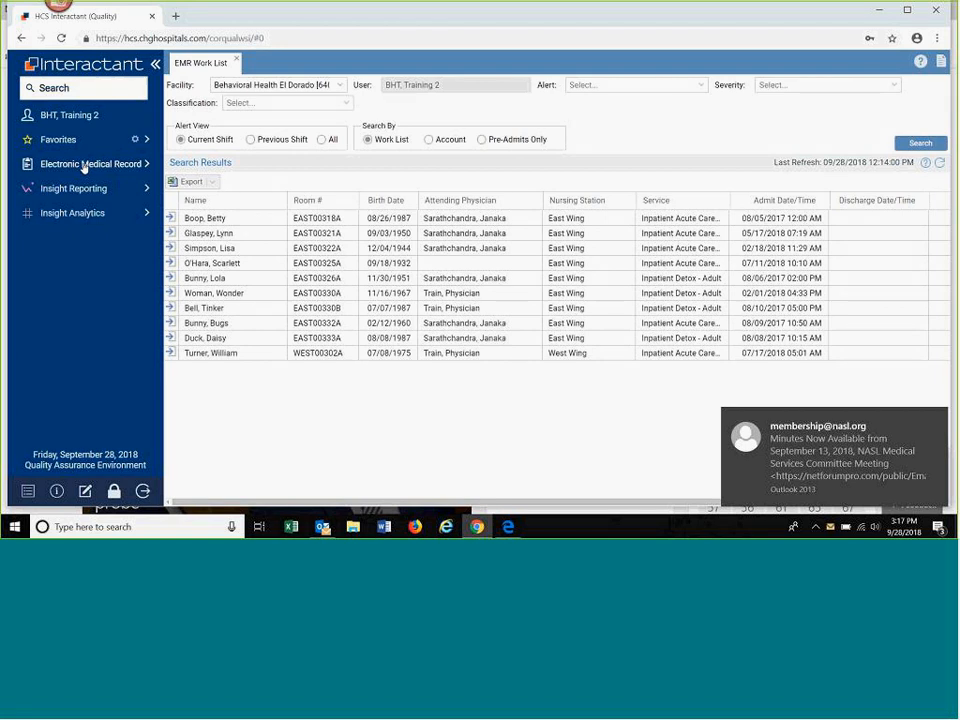
Step: Open the Accountability Flow Sheet from the Clinical Documentation options of the Electronic Medical Record application
left_click(84, 166)
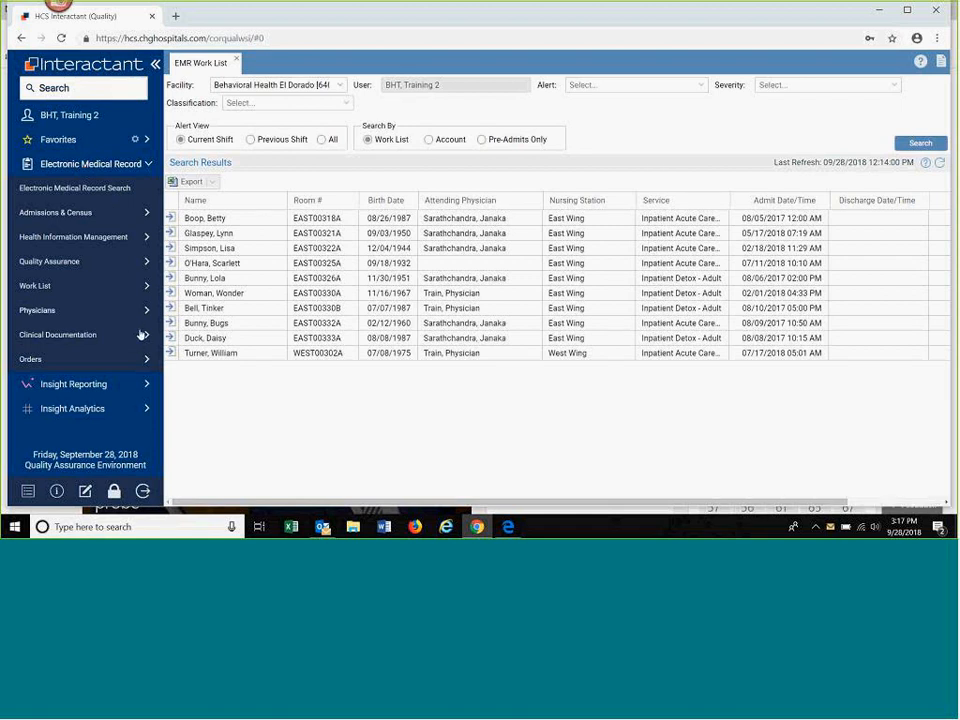
left_click(81, 338)
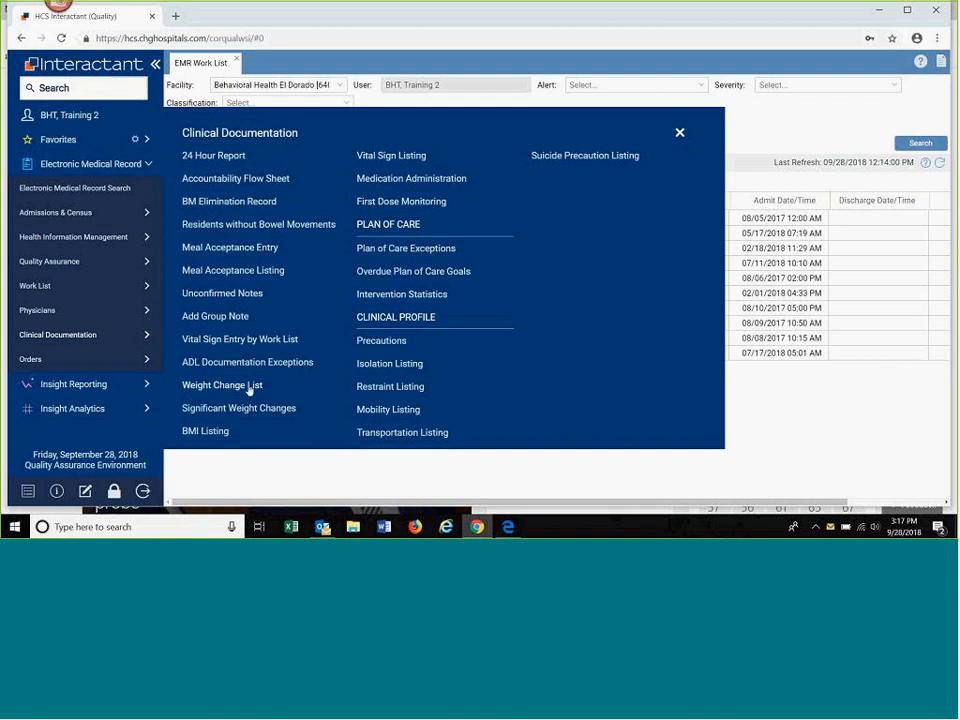
left_click(213, 180)
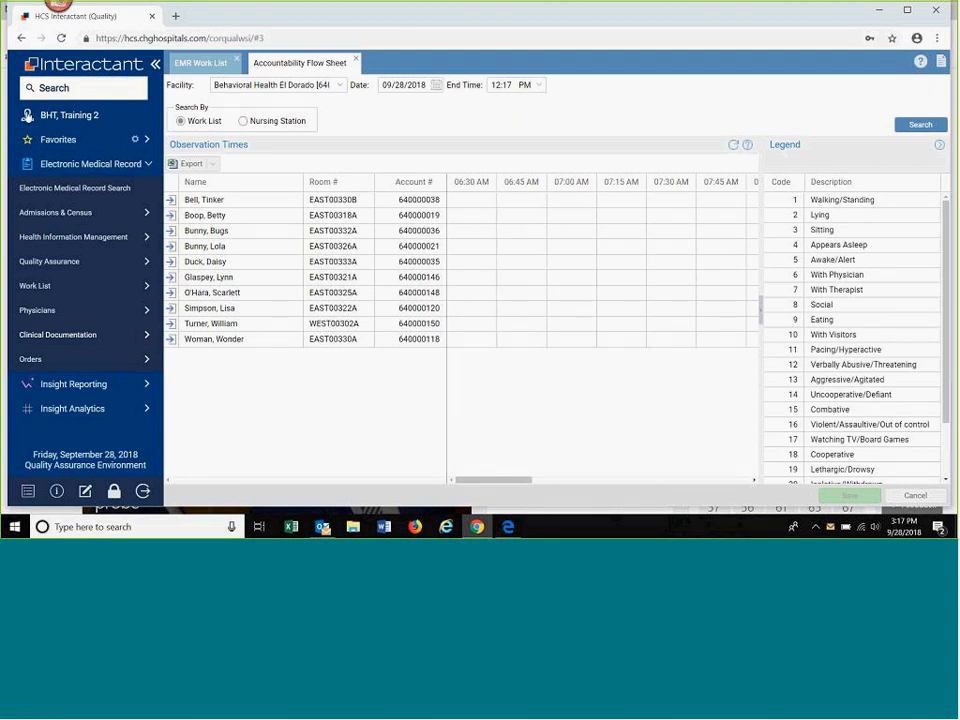
Step: View the user information and preferences without saving changes, and collapse the Electronic Medical Record section
left_click(27, 116)
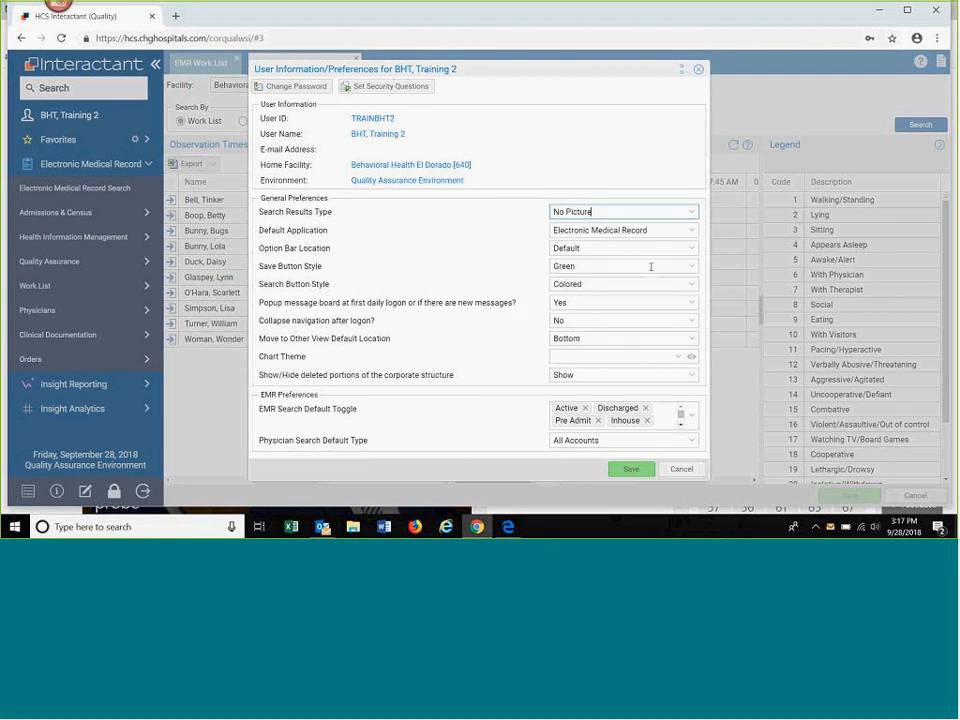
left_click(681, 469)
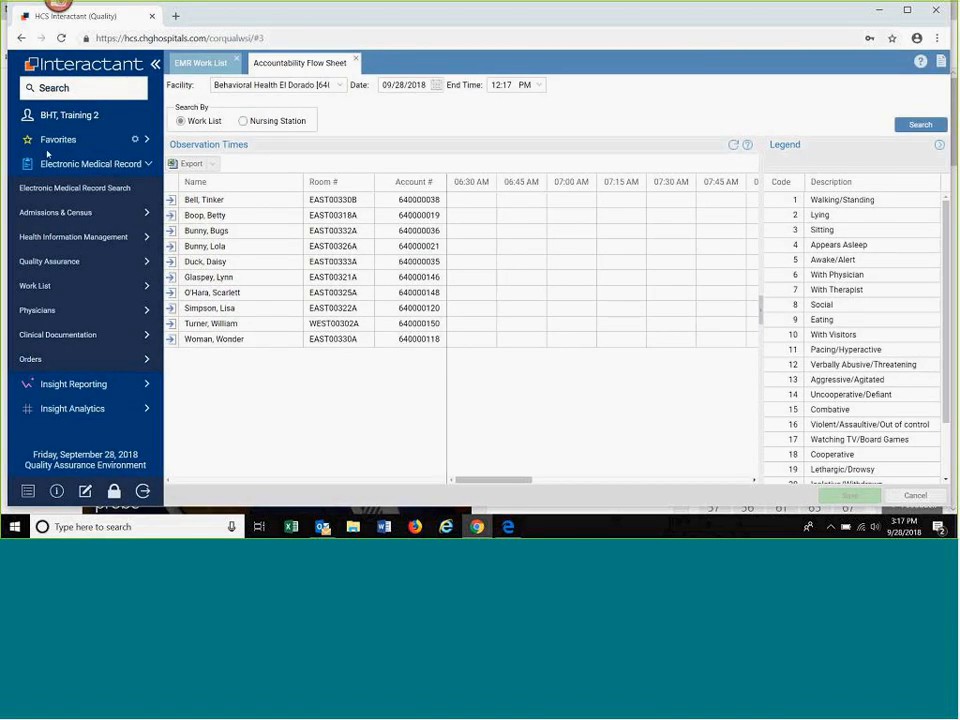
left_click(148, 163)
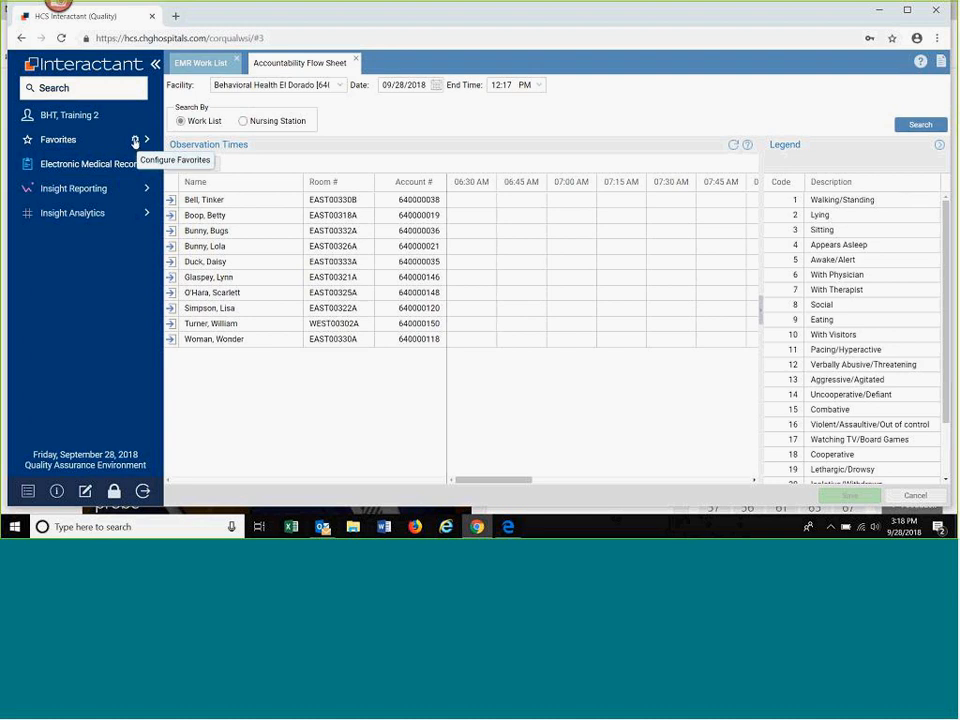
Step: Configure the Electronic Medical Record favorites by adding Suicide Precaution Listing and Precautions
left_click(135, 143)
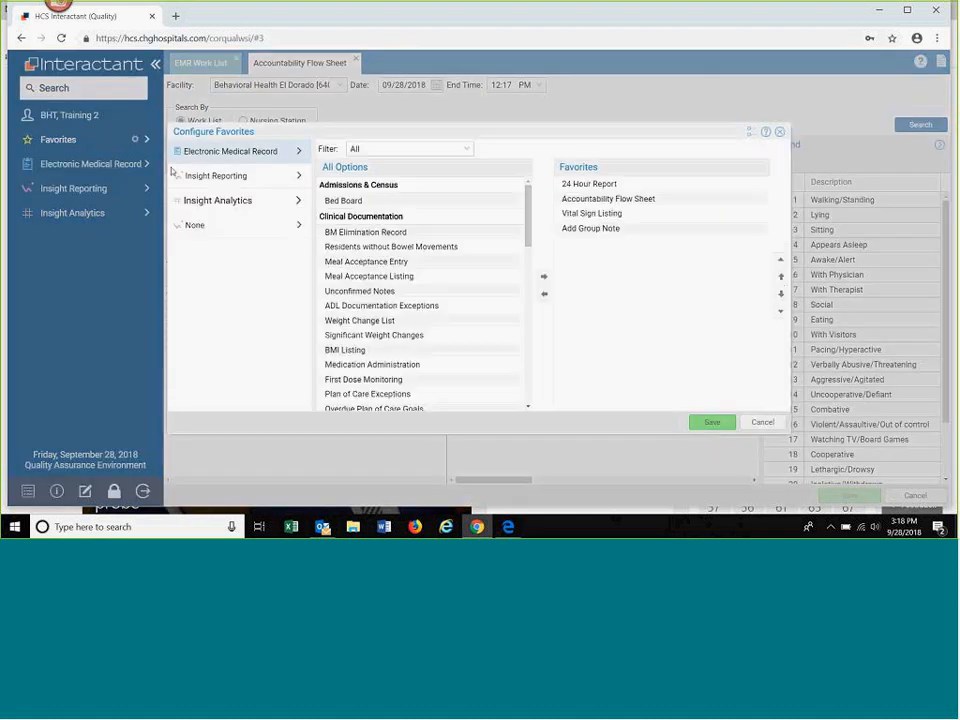
left_click(574, 184)
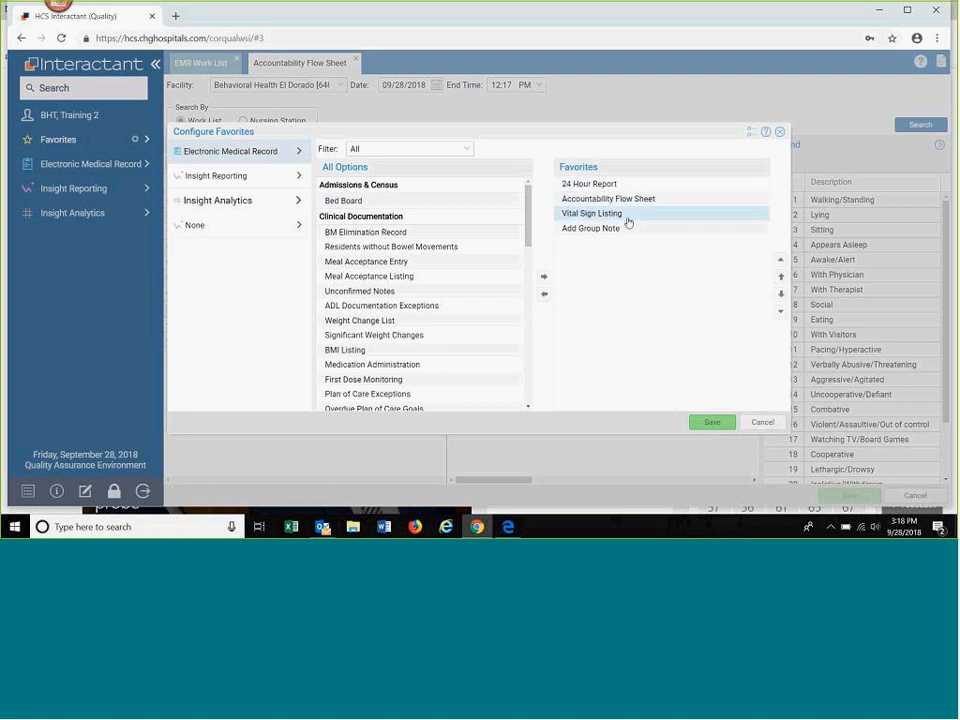
scroll(413, 314, "down", 4)
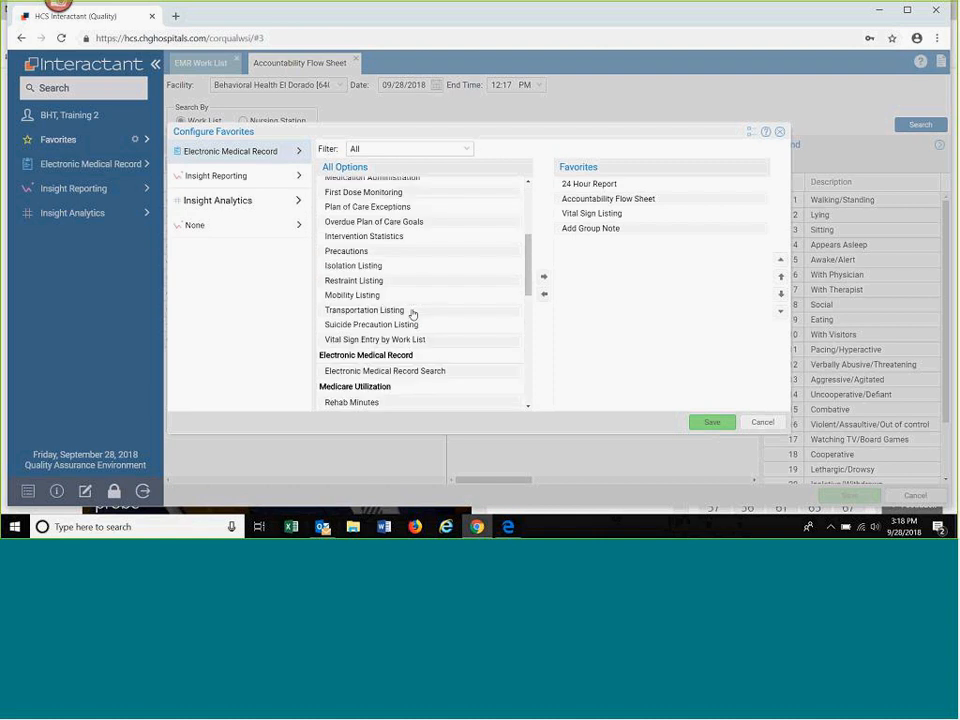
left_click(433, 326)
left_click(544, 277)
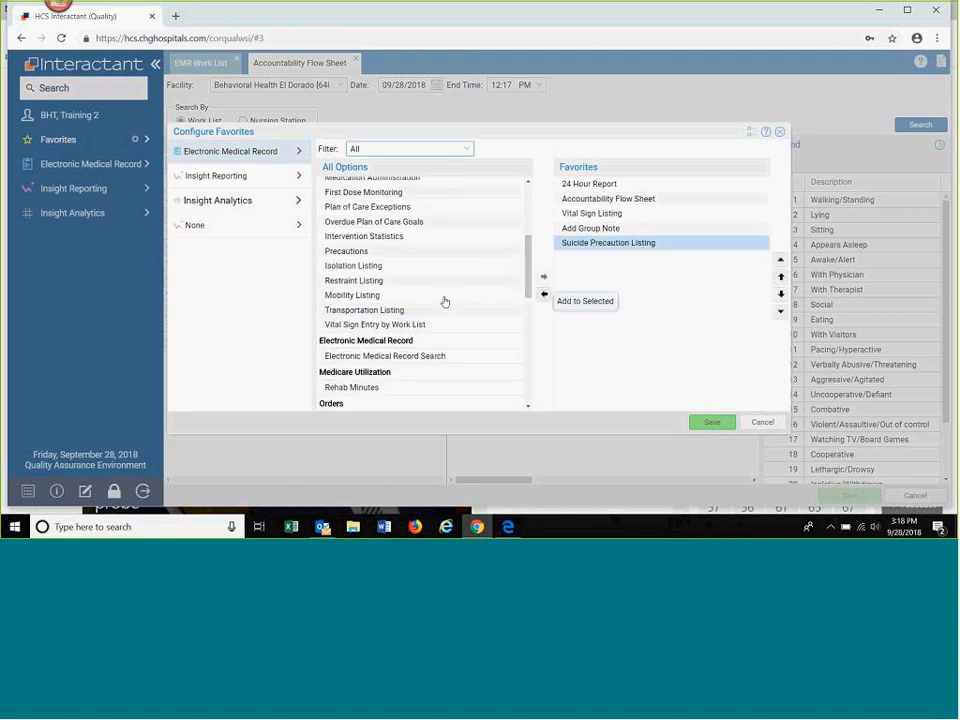
left_click(388, 254)
left_click(544, 276)
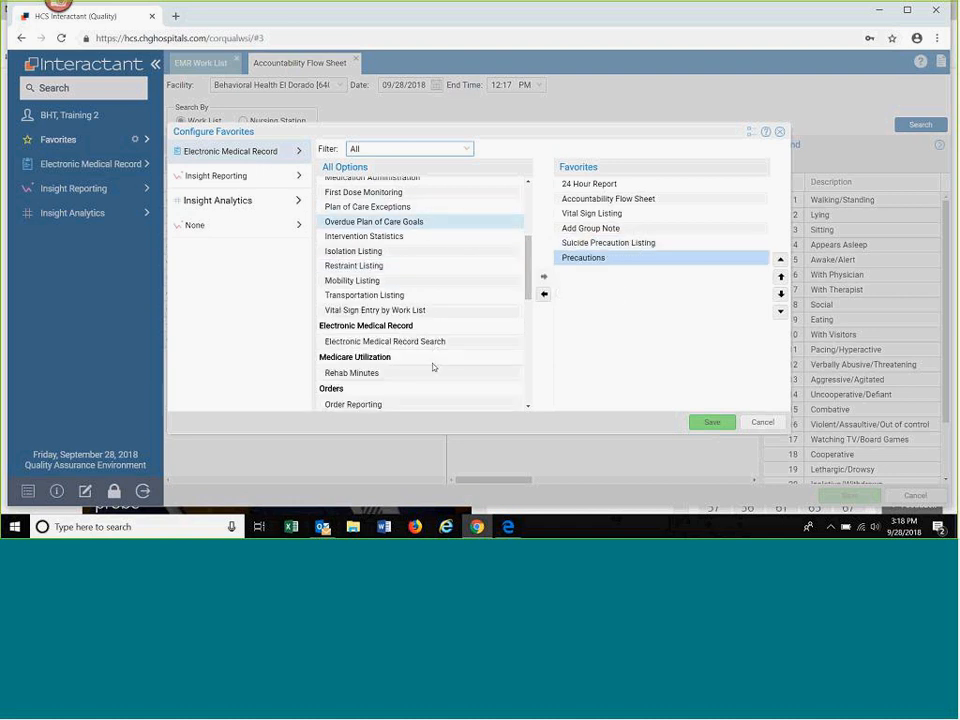
scroll(417, 300, "down", 4)
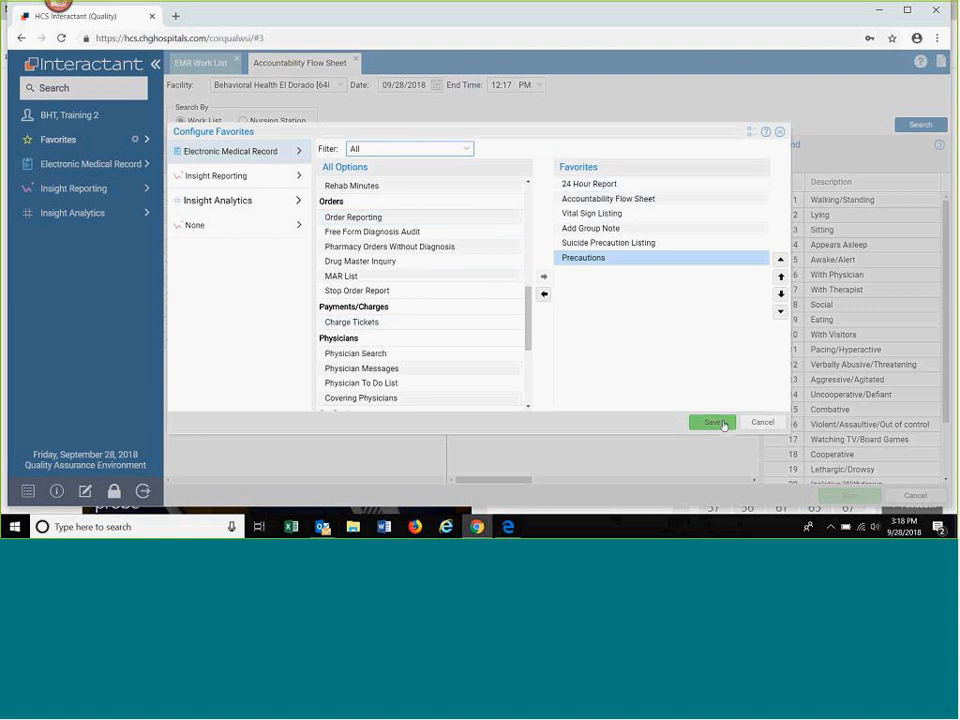
Step: Move Suicide Precaution Listing to the first place in the favorites and save the configuration
left_click(631, 245)
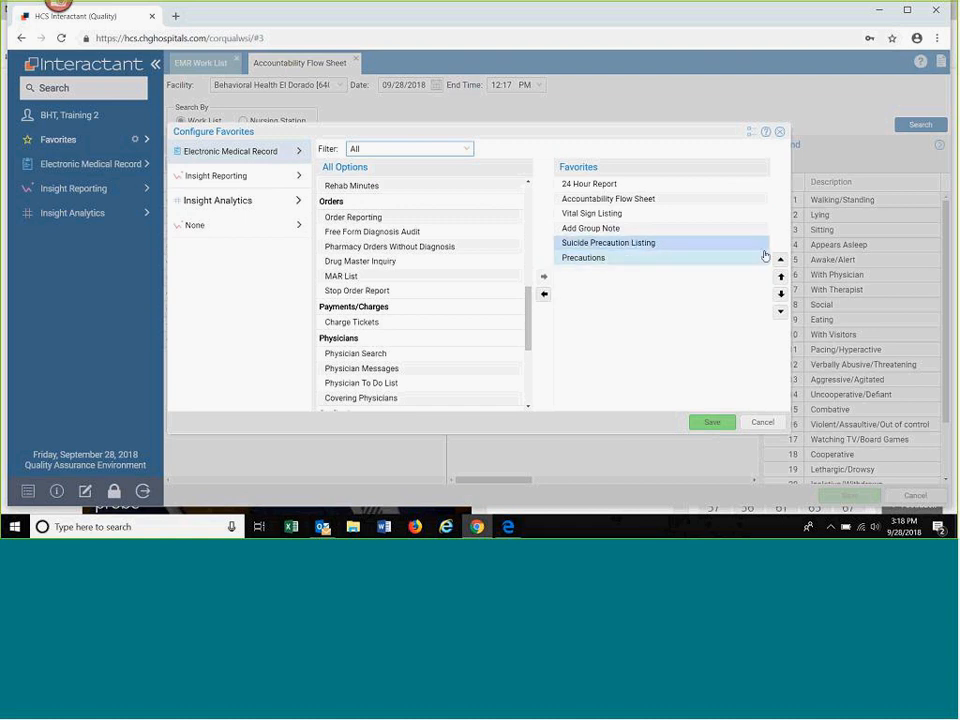
left_click(782, 276)
left_click(782, 276)
left_click(782, 276)
left_click(782, 276)
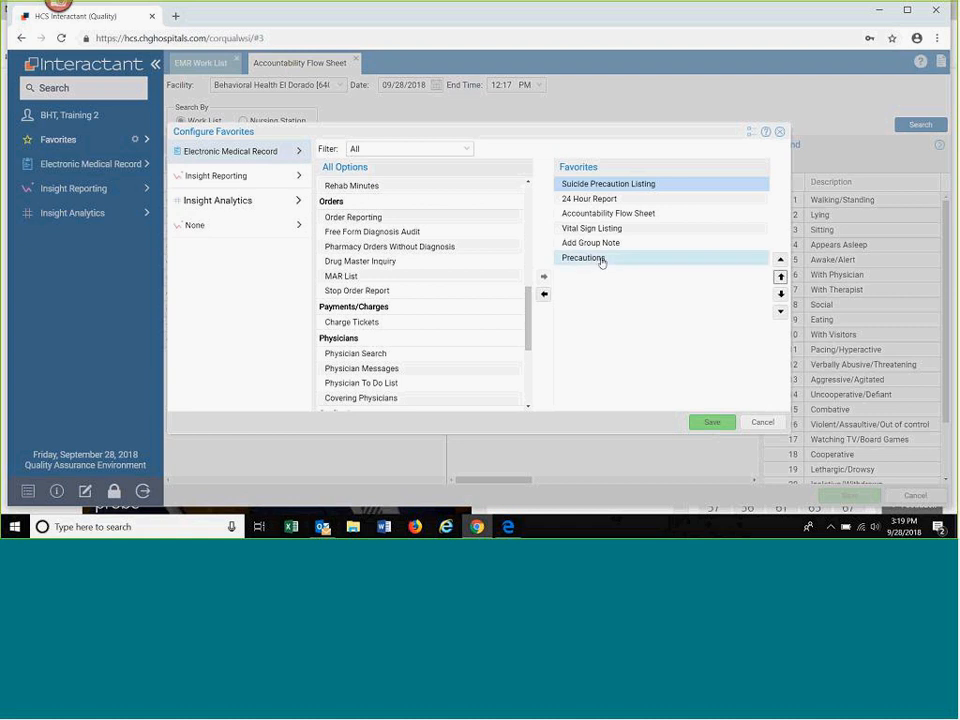
left_click(712, 423)
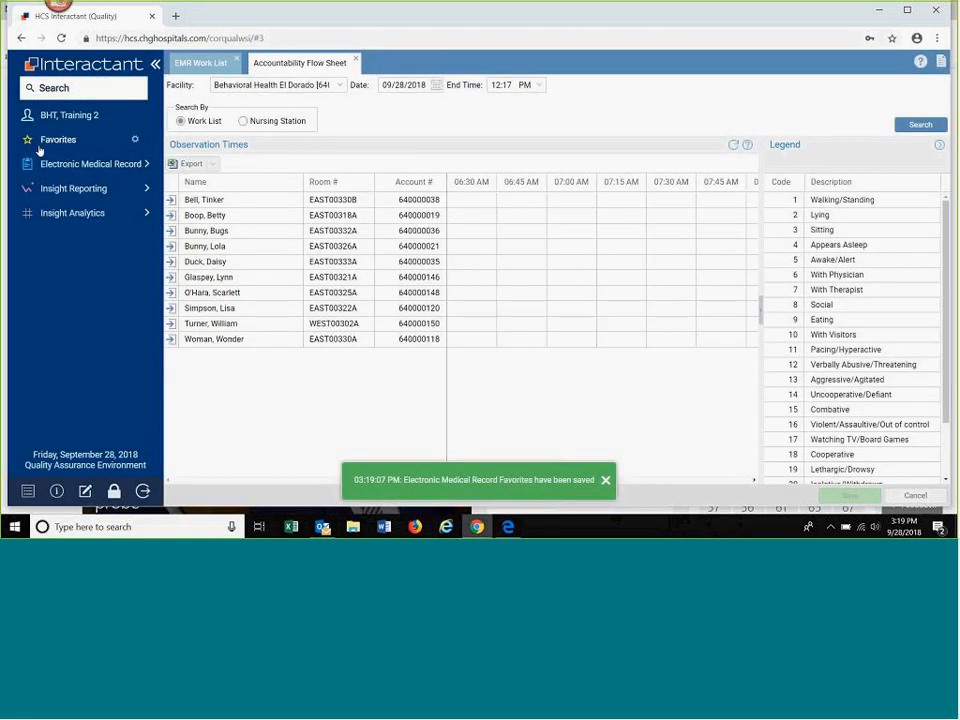
Step: Open the 24 Hour Report from Favorites, and close it together with the Accountability Flow Sheet
left_click(58, 140)
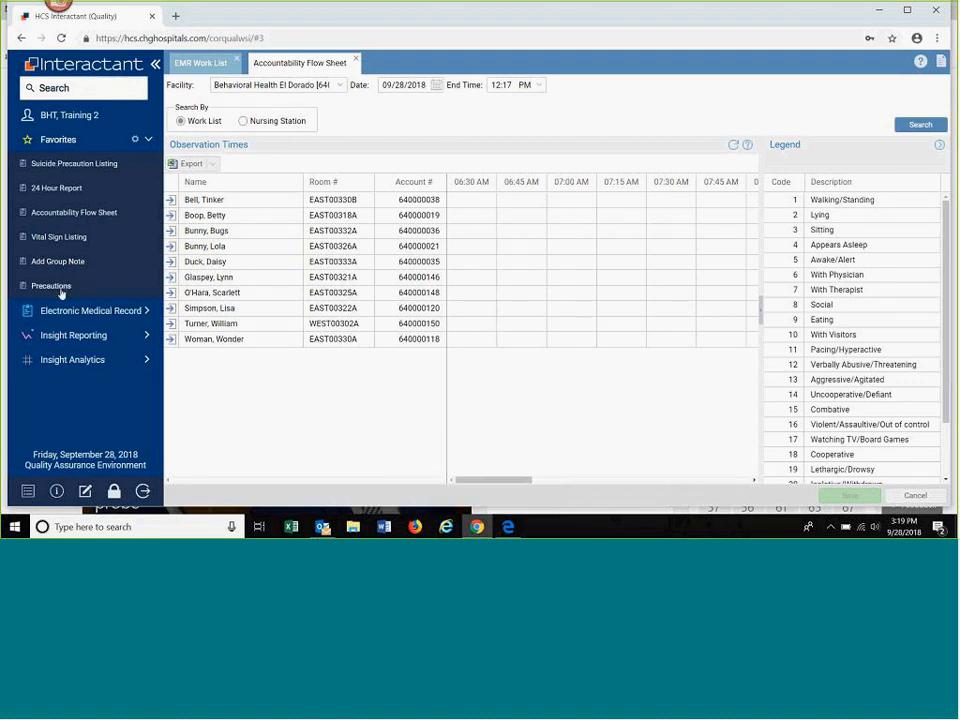
left_click(57, 188)
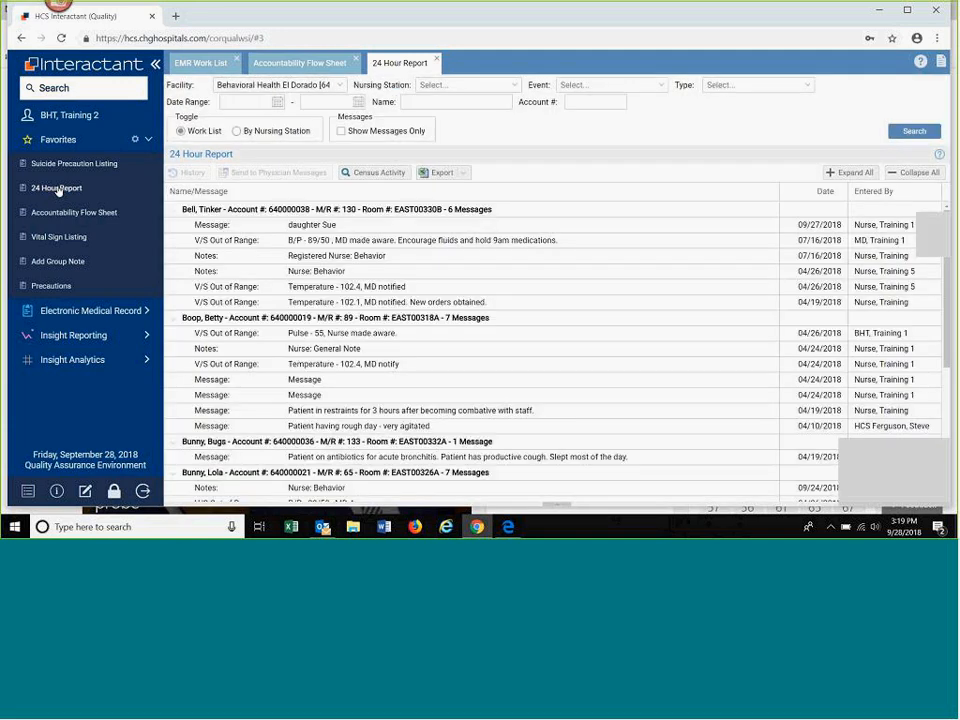
left_click(437, 59)
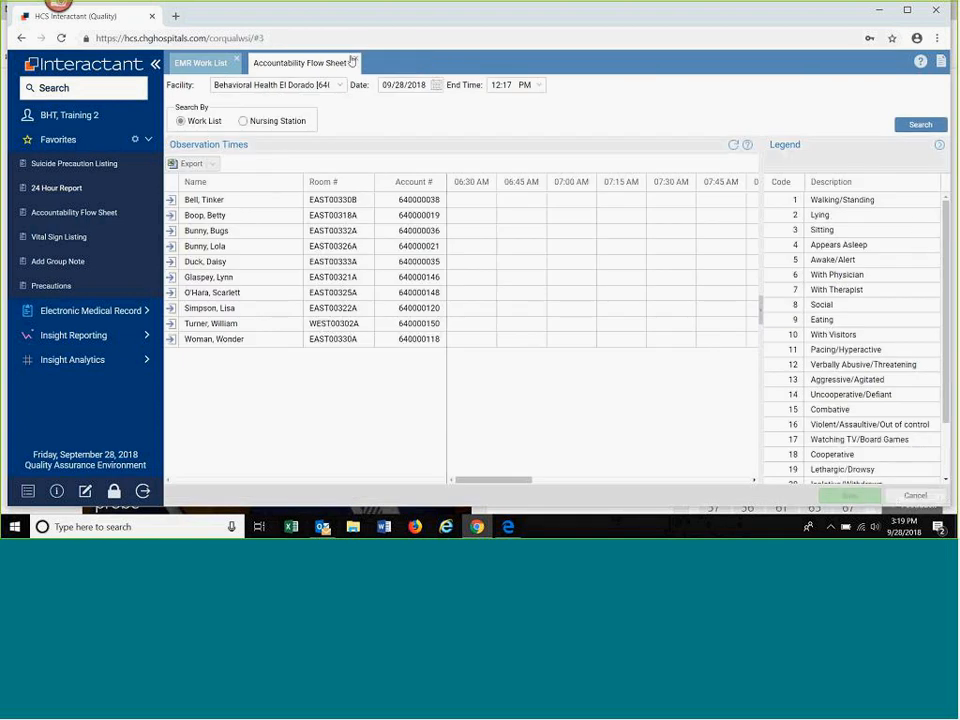
left_click(355, 61)
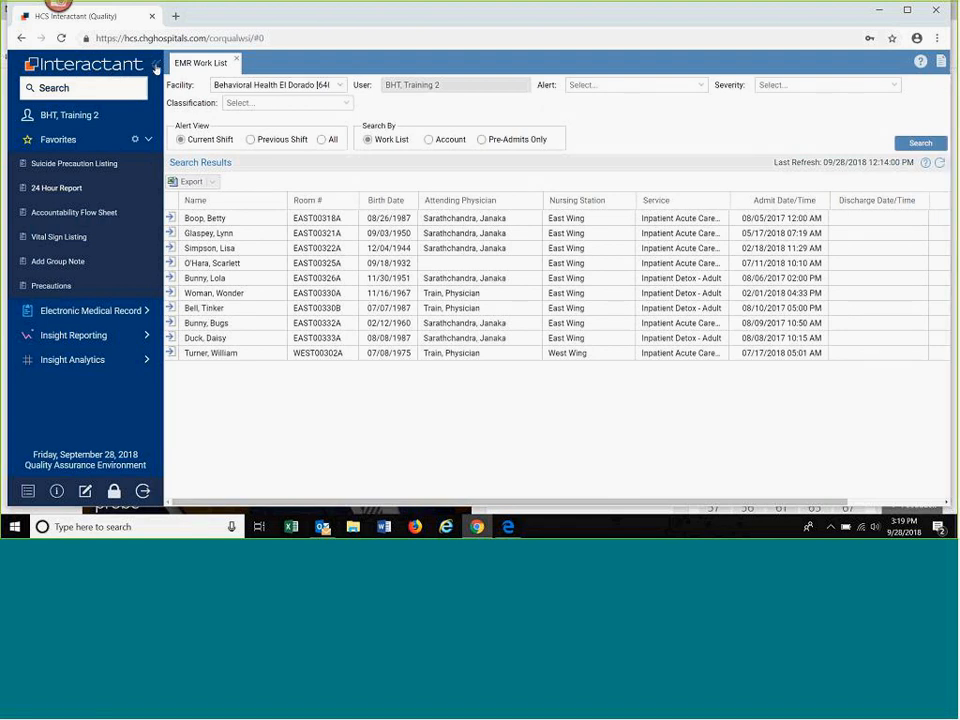
Step: Collapse and re-expand the navigation, and collapse its Favorites section
left_click(156, 66)
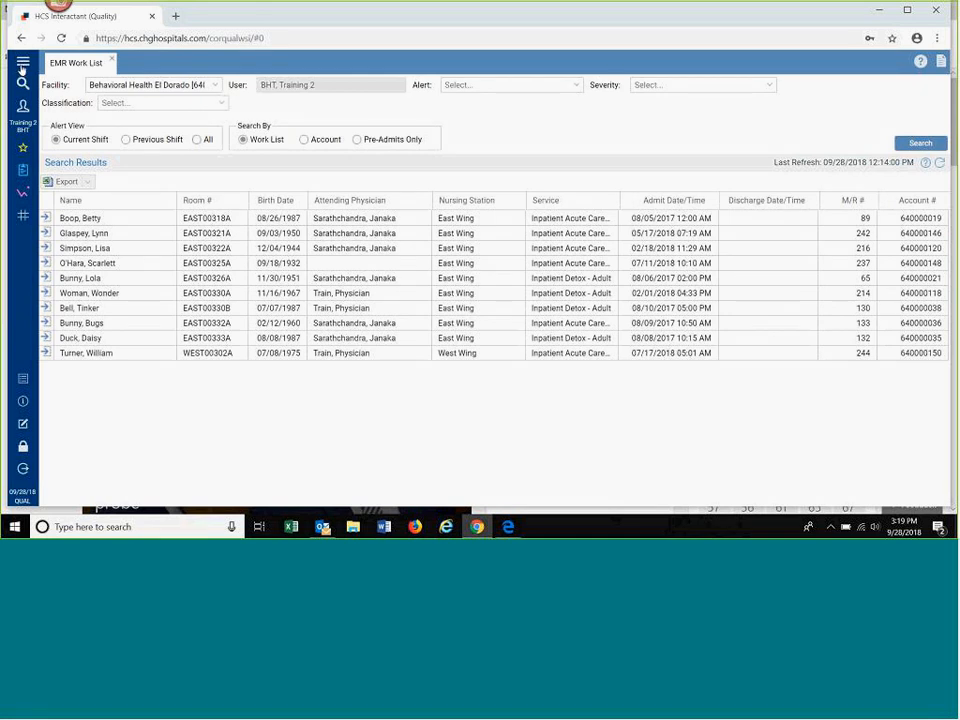
left_click(22, 64)
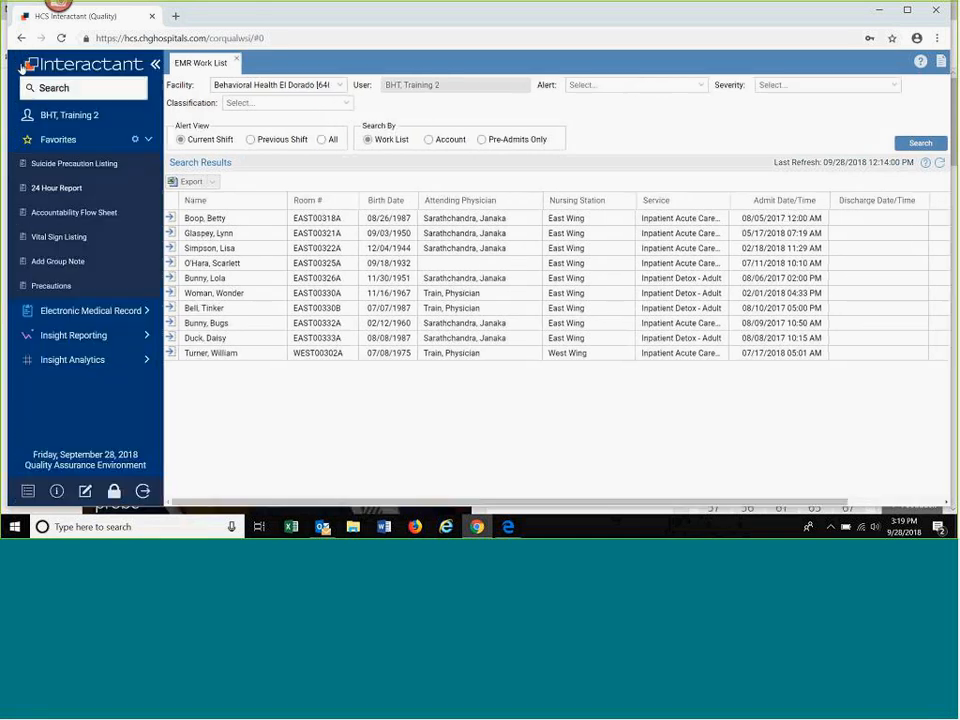
left_click(147, 141)
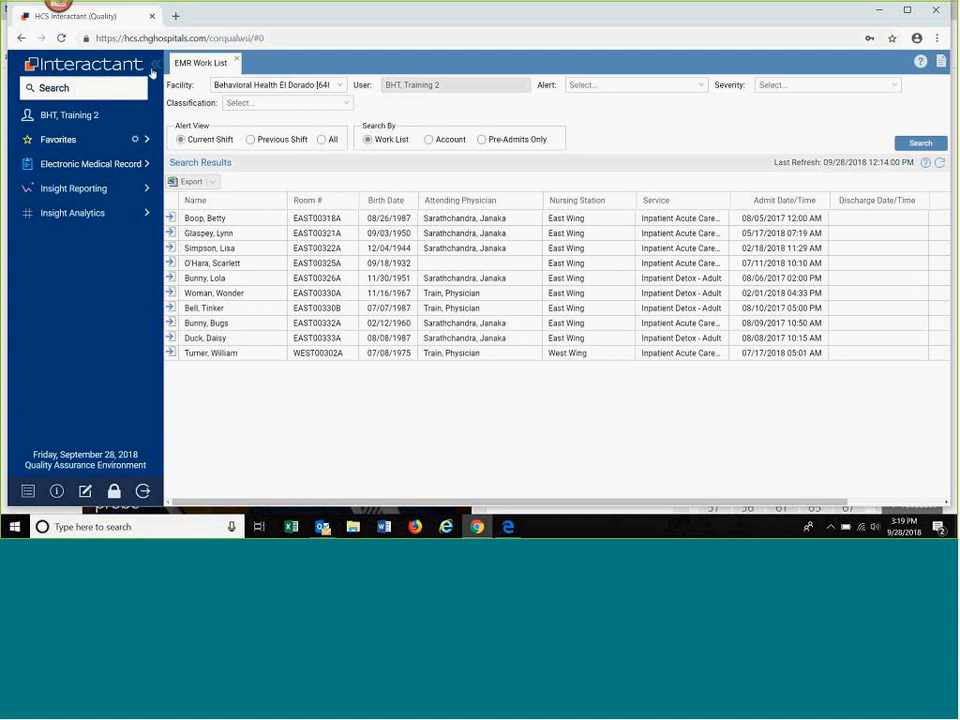
Step: Collapse the navigation and search the EMR Work List for accounts with the Medication Due alert
left_click(155, 64)
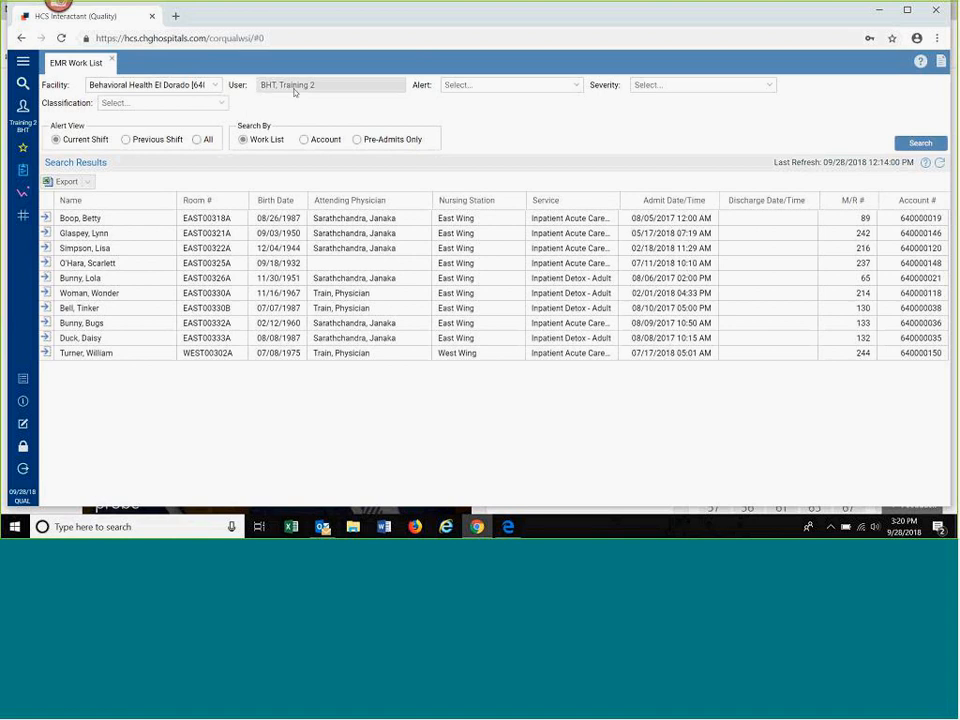
left_click(576, 86)
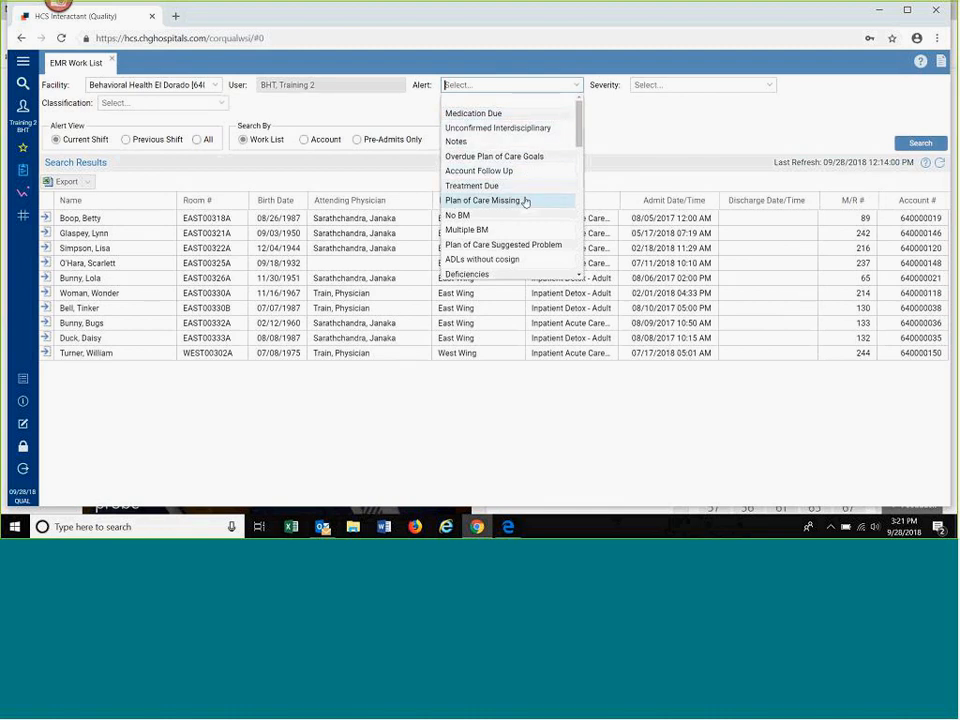
left_click(491, 119)
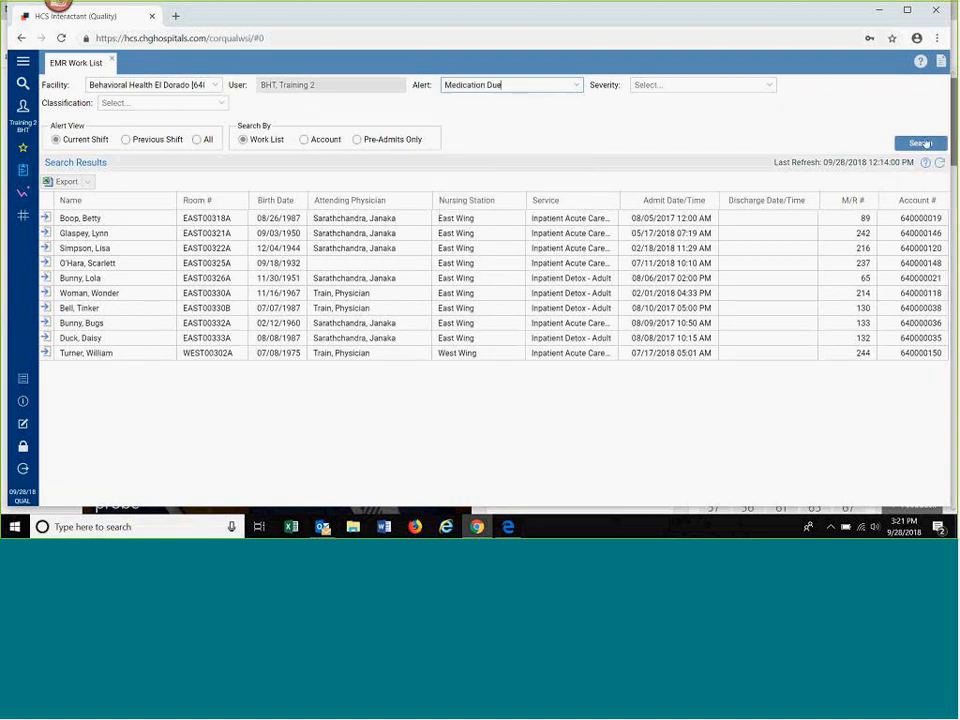
left_click(920, 144)
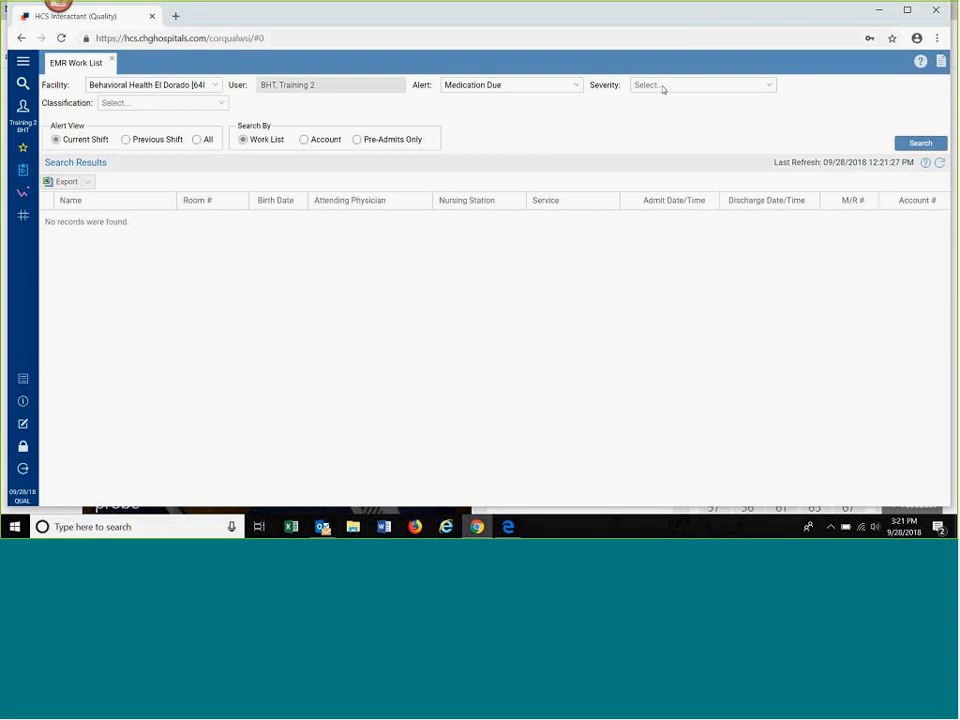
Step: Clear the Alert filter and run the work list search again
left_click(577, 88)
key("BackSpace")
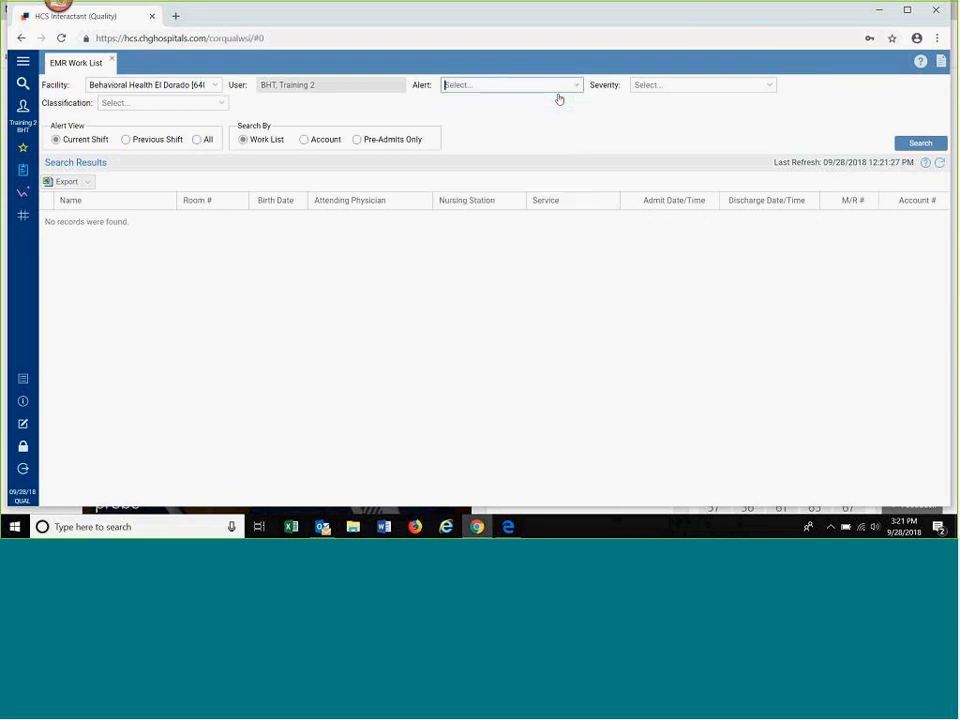
left_click(917, 145)
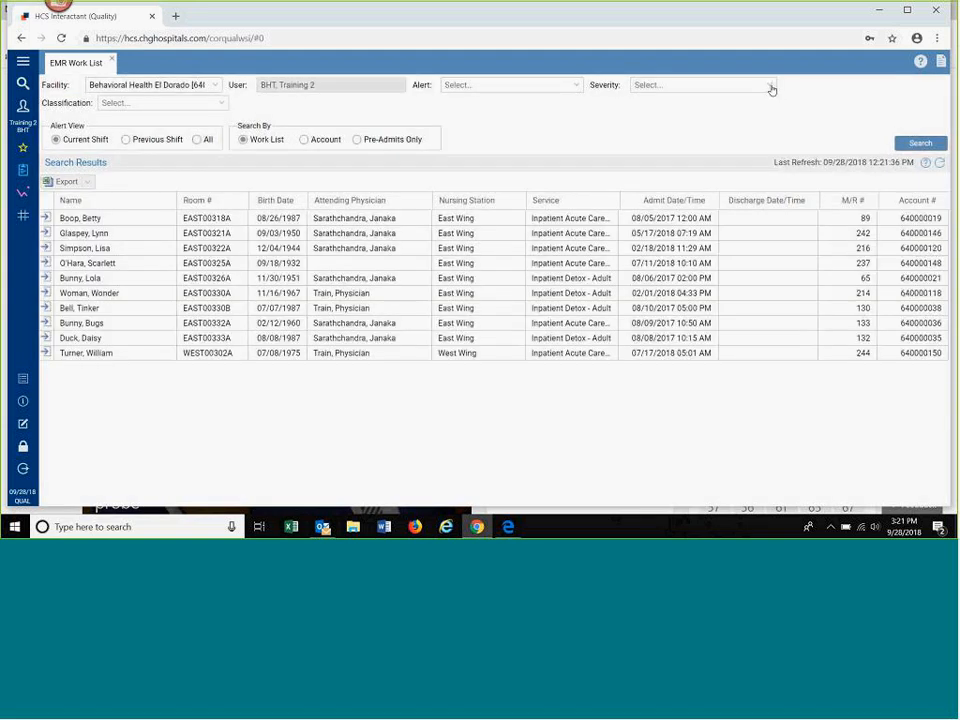
Step: Examine the options offered by the Severity and Classification filters without choosing any
left_click(771, 88)
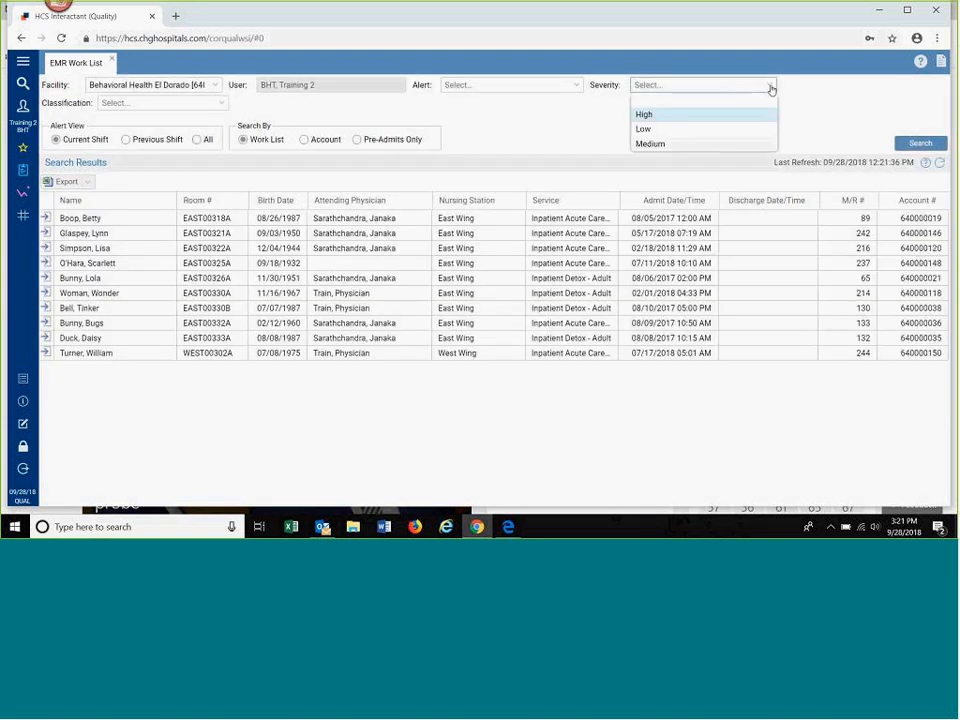
left_click(771, 88)
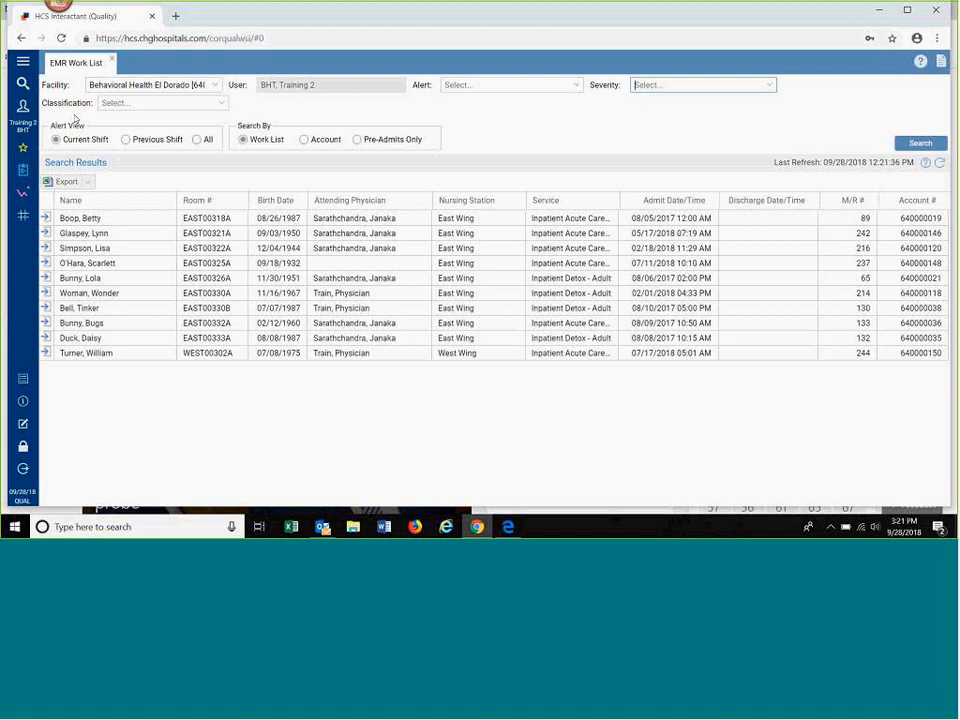
left_click(224, 106)
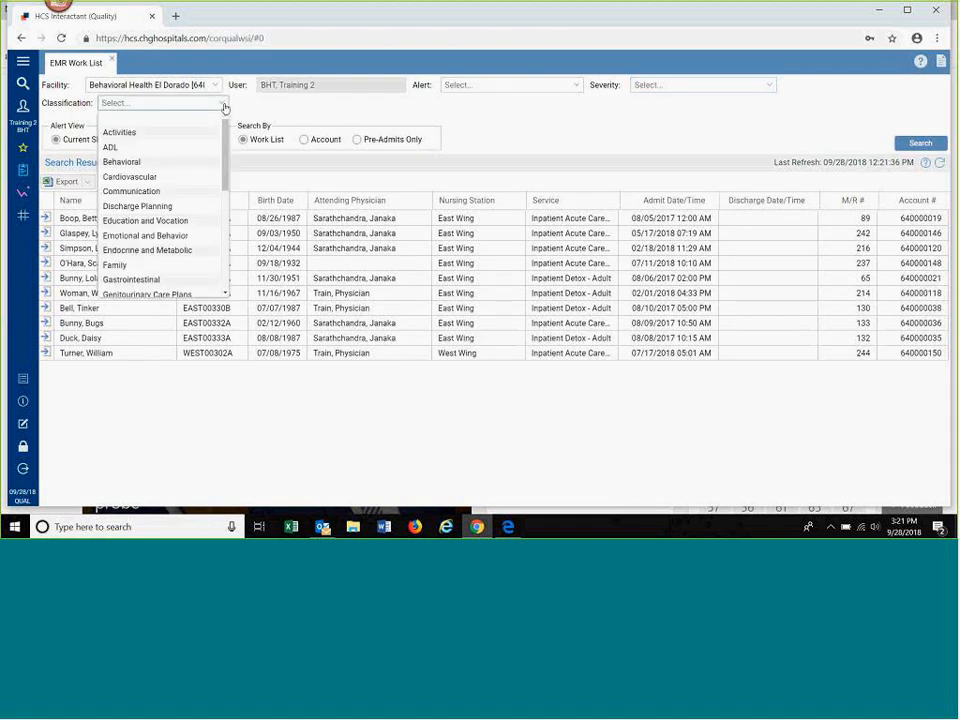
left_click(225, 107)
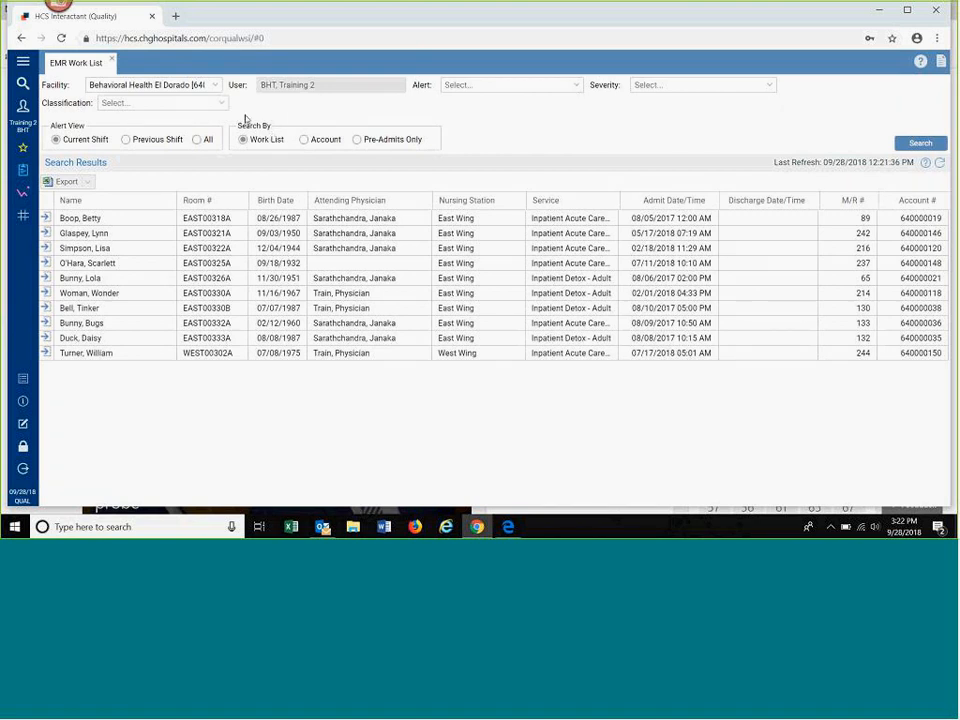
Step: Open Clinical Assignment from the Work List group of the Electronic Medical Record
left_click(23, 171)
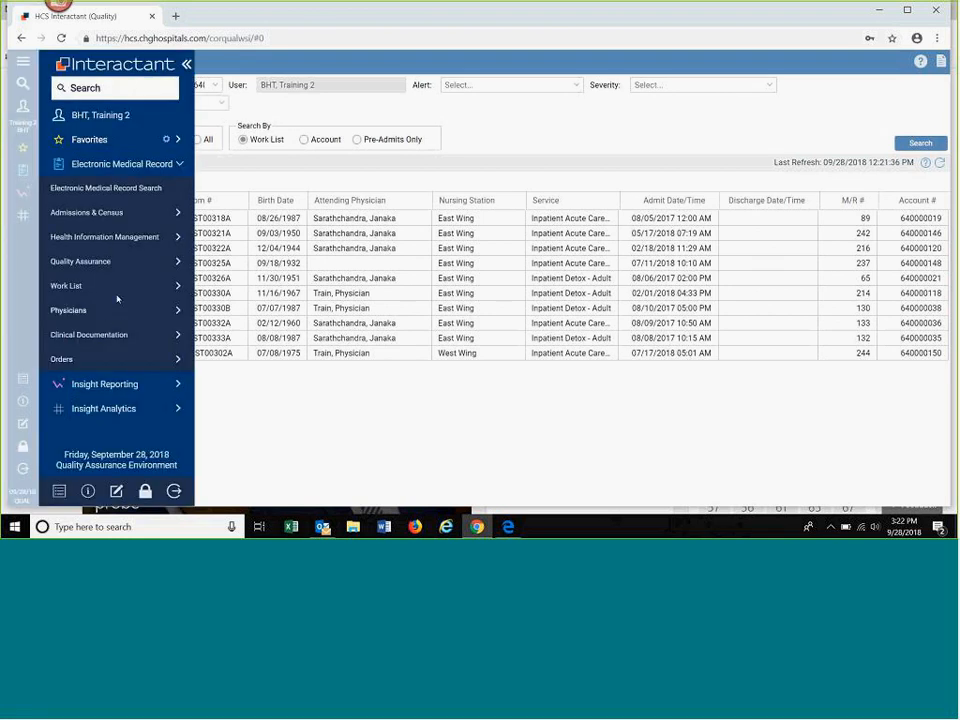
left_click(176, 287)
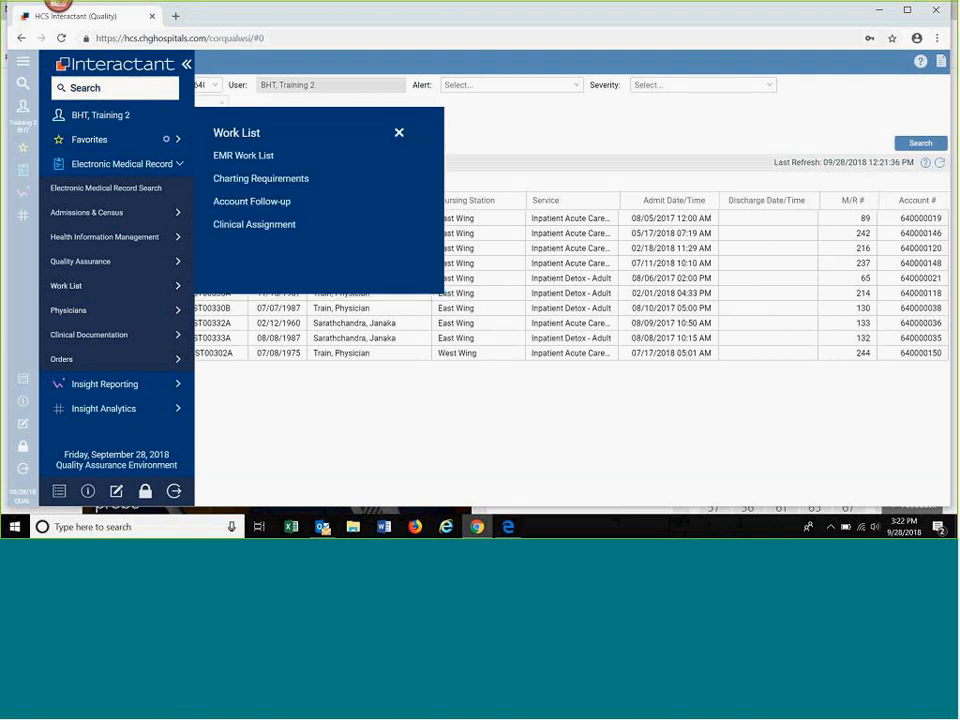
left_click(251, 226)
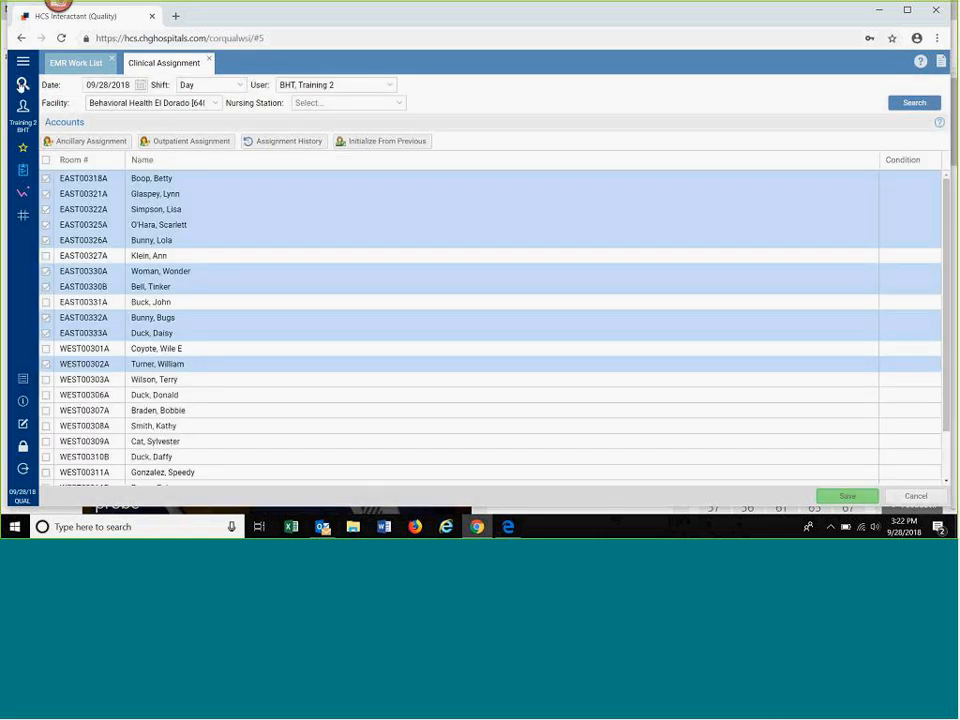
Step: Search the menu options for "assi" and open Clinical Assignment from the results
left_click(21, 85)
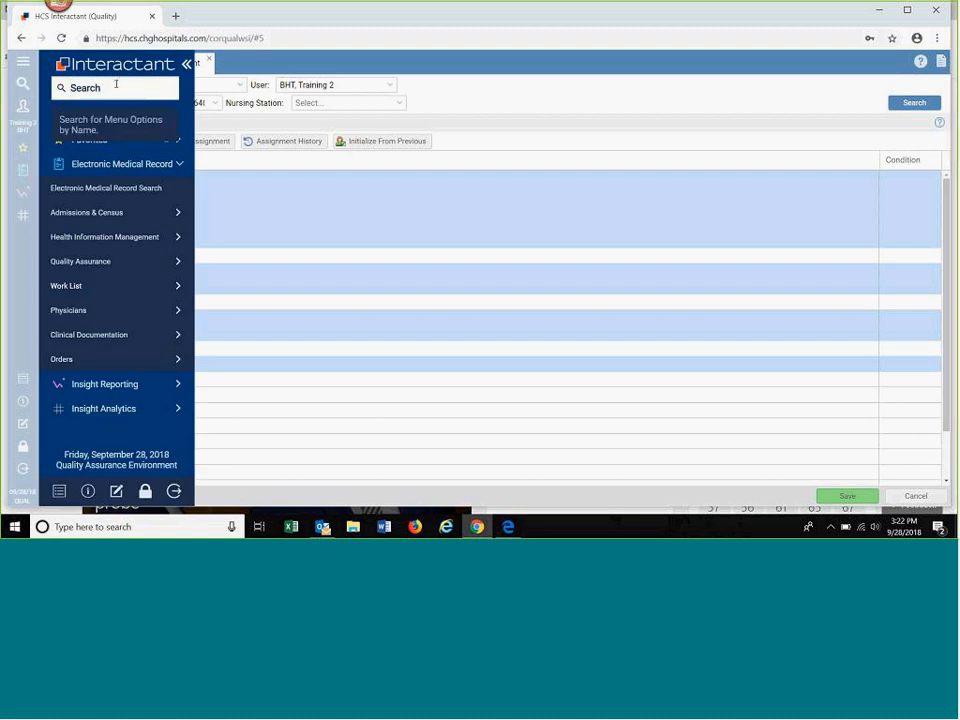
type("assi")
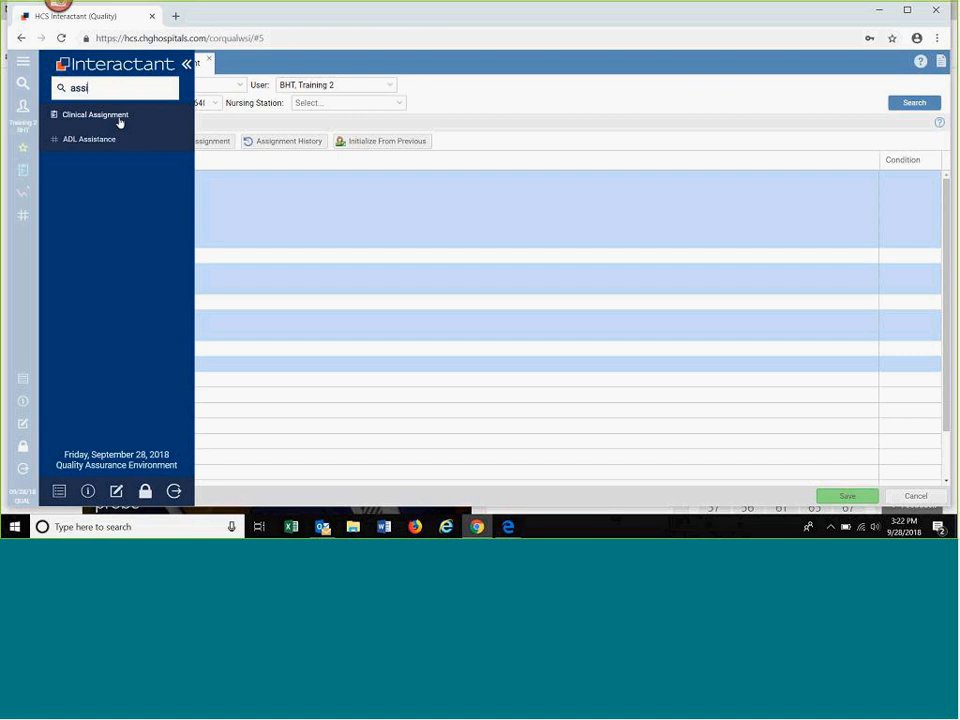
left_click(120, 120)
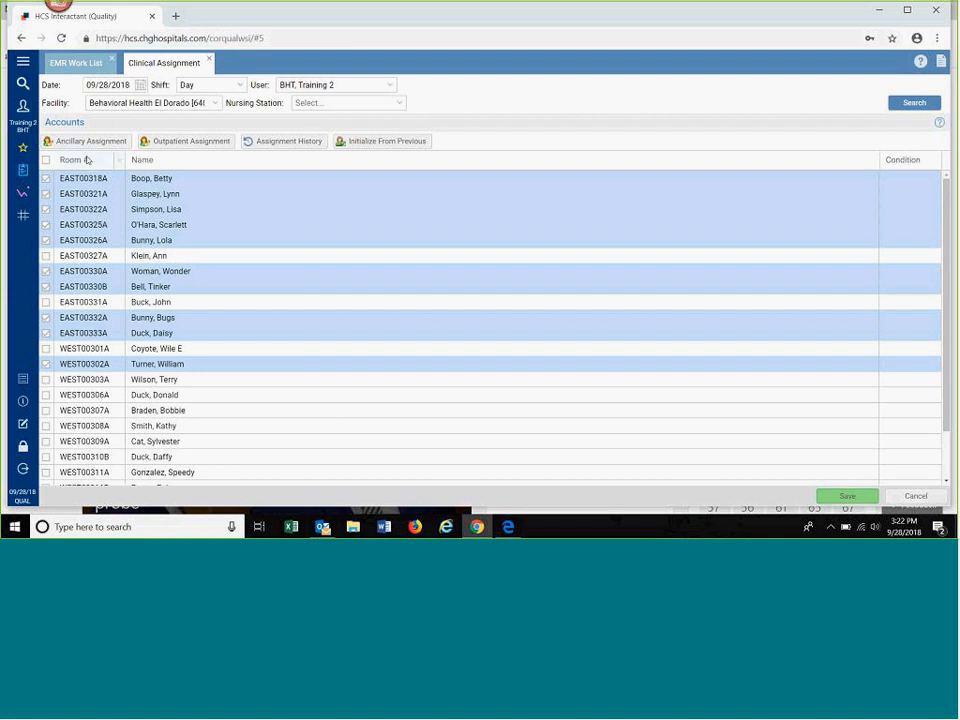
Step: Select all accounts, clear the whole selection, and select only the account in room EAST00318A
left_click(46, 161)
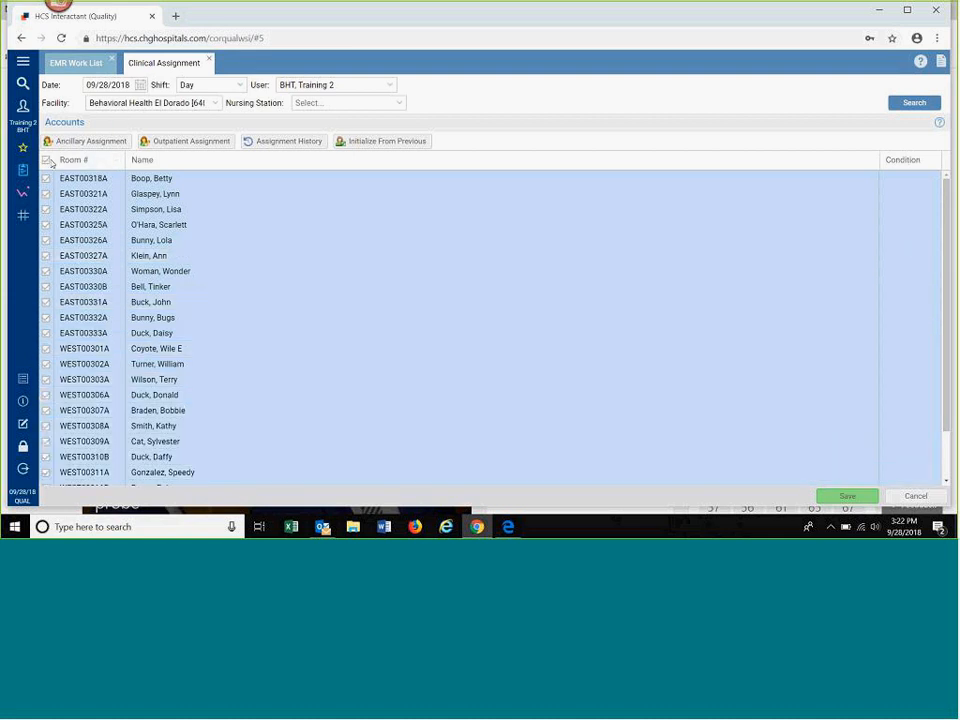
left_click(48, 162)
left_click(196, 181)
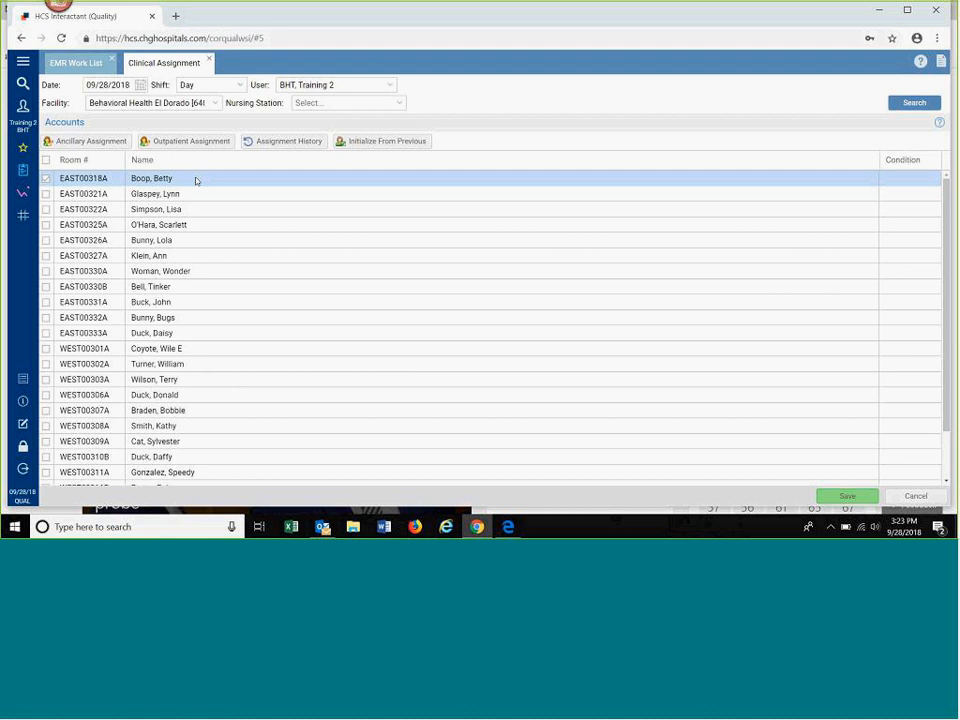
Step: View the assignment history for room EAST00318A, fill in the dates 09/27/2018 to 09/28/2018, and close it
left_click(266, 146)
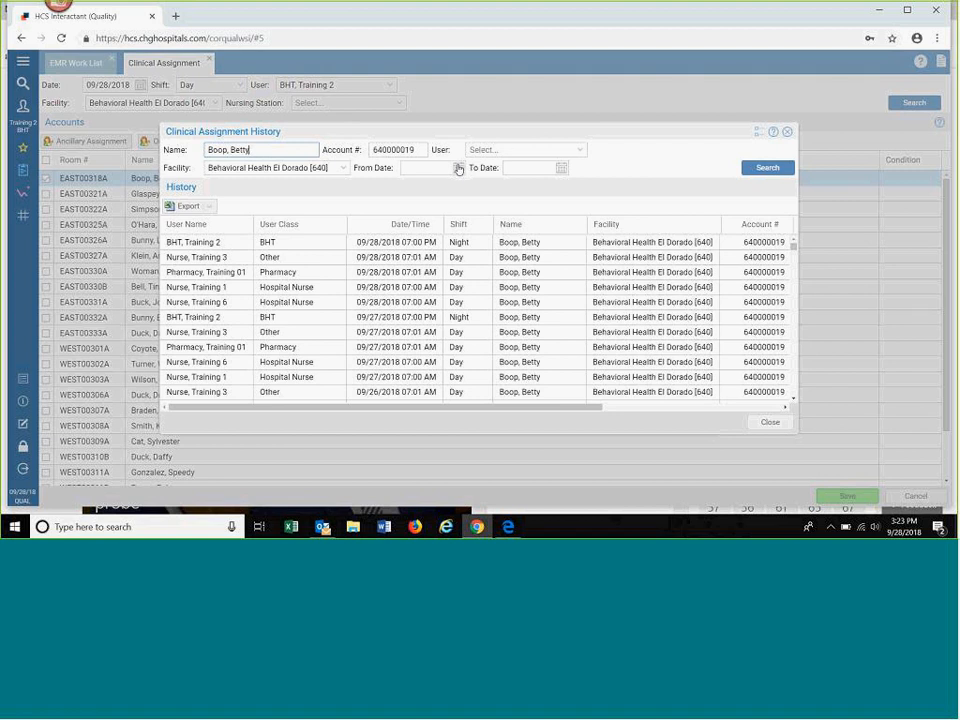
left_click(438, 167)
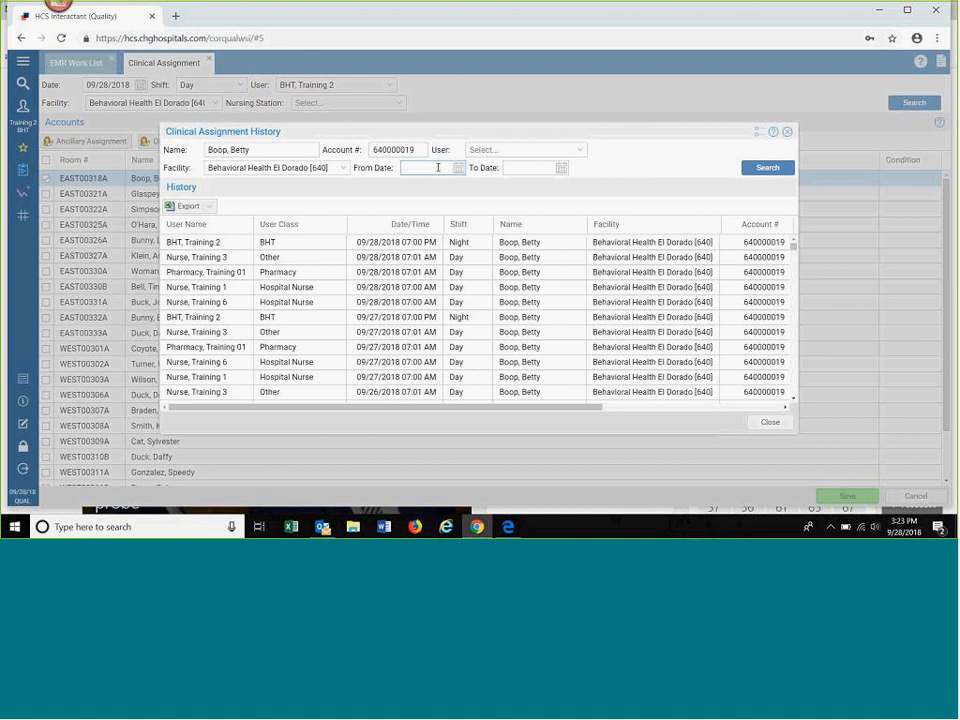
type("09/27/2018")
left_click(540, 168)
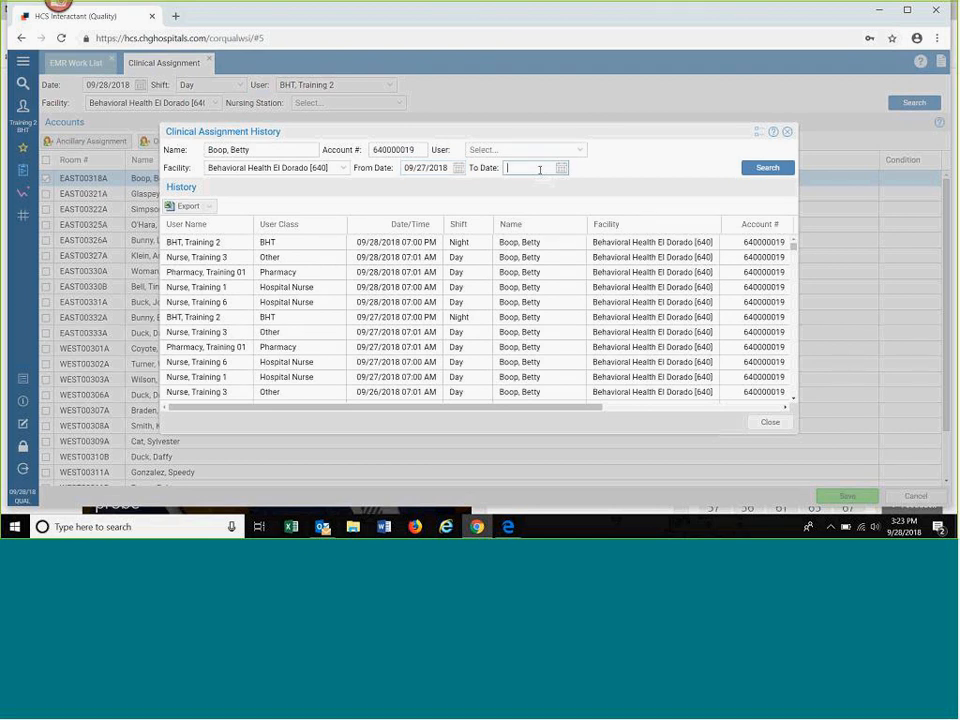
type("09/28/2018")
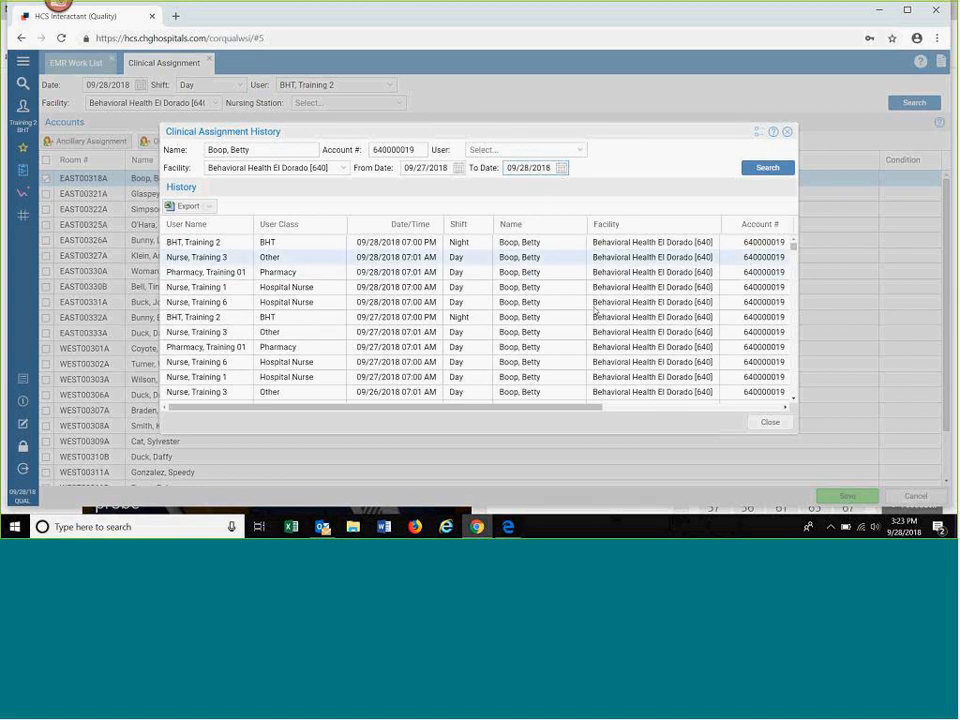
left_click(771, 422)
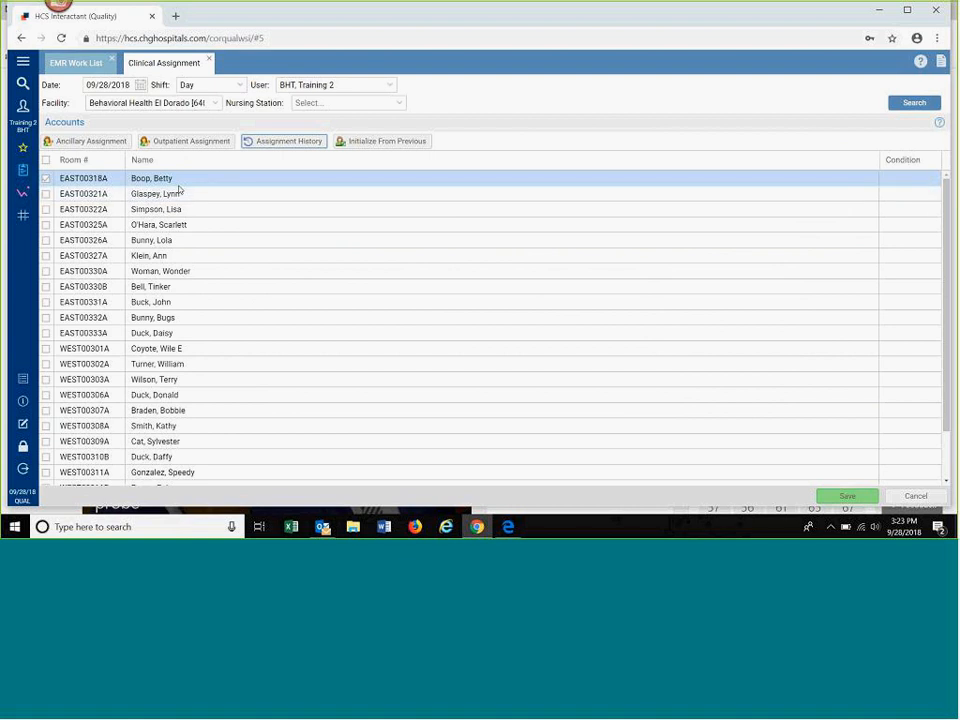
Step: Select the accounts in rooms EAST00318A, EAST00321A, EAST00322A, EAST00325A, EAST00326A, EAST00330A, EAST00330B and WEST00306A, and save the assignment
left_click(45, 178)
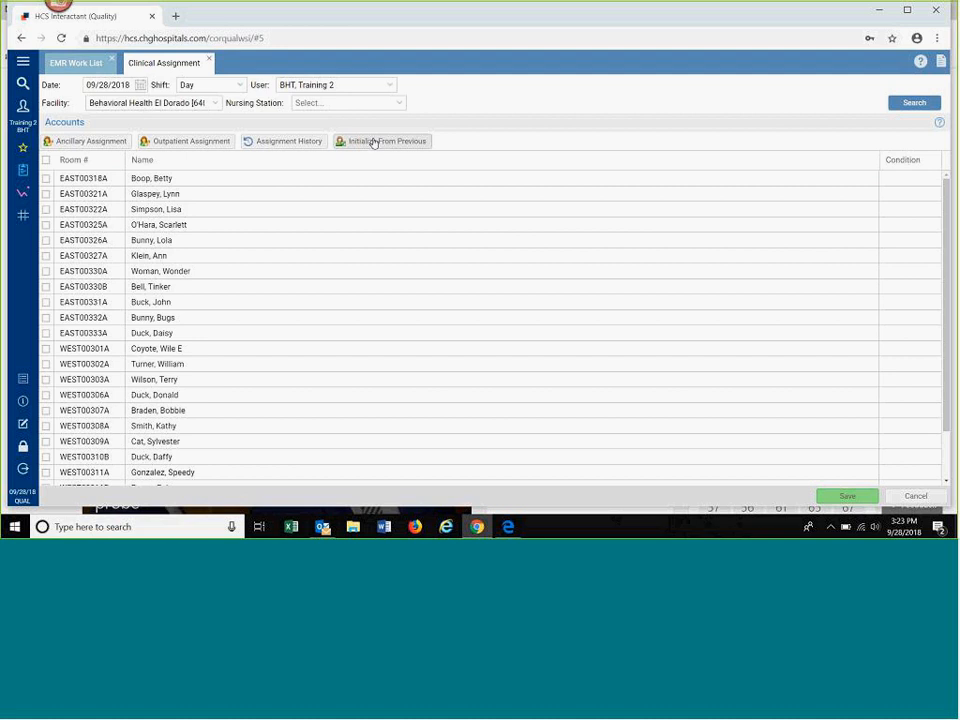
left_click(45, 178)
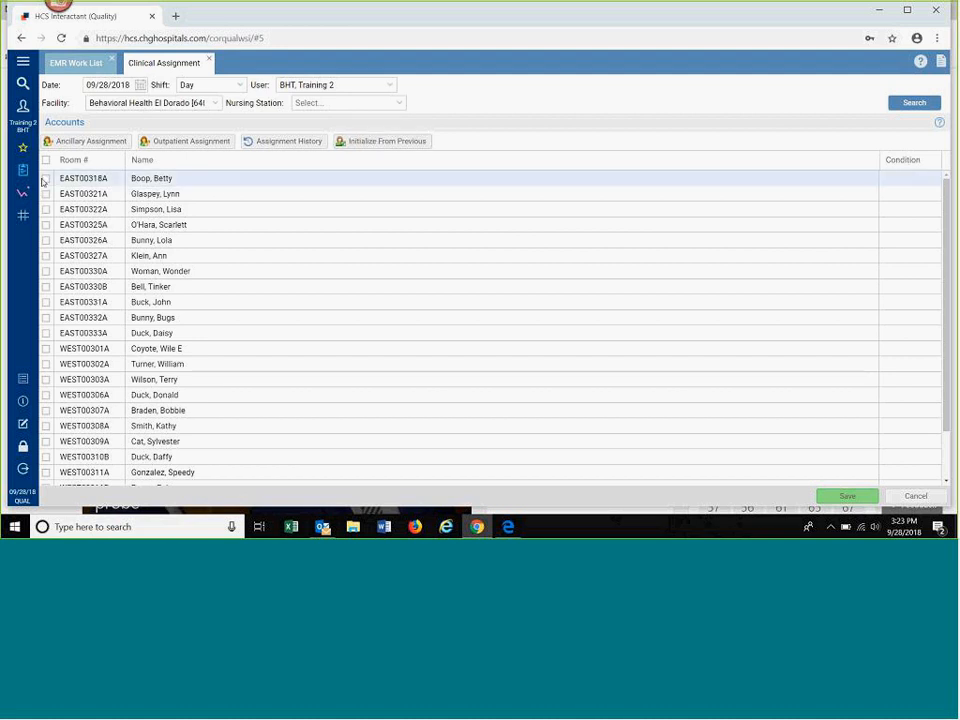
left_click(45, 194)
left_click(45, 209)
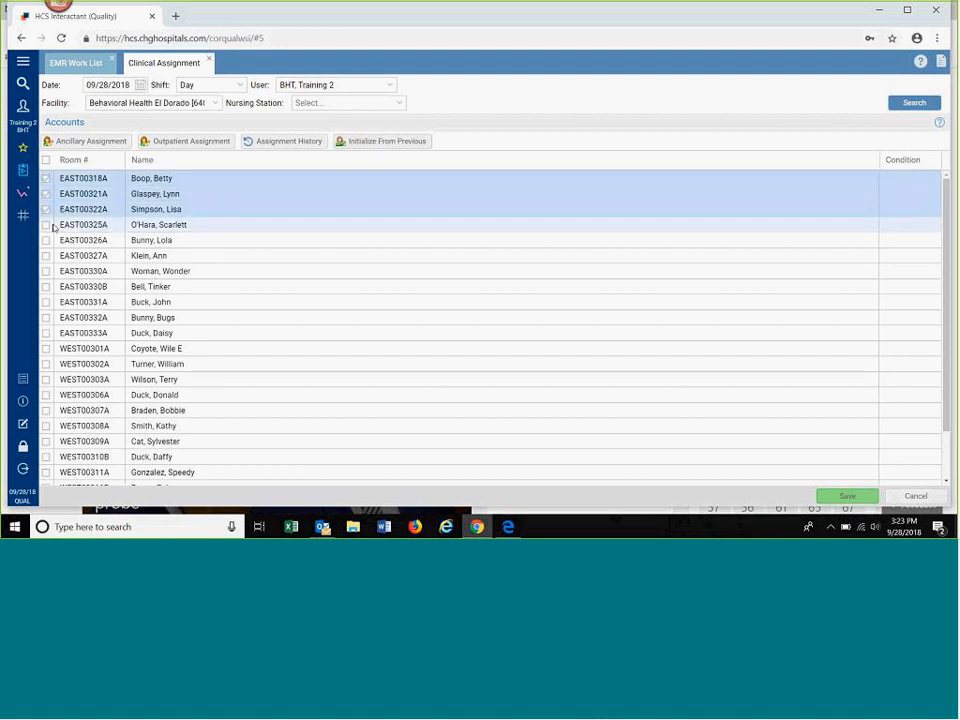
left_click(45, 225)
left_click(45, 240)
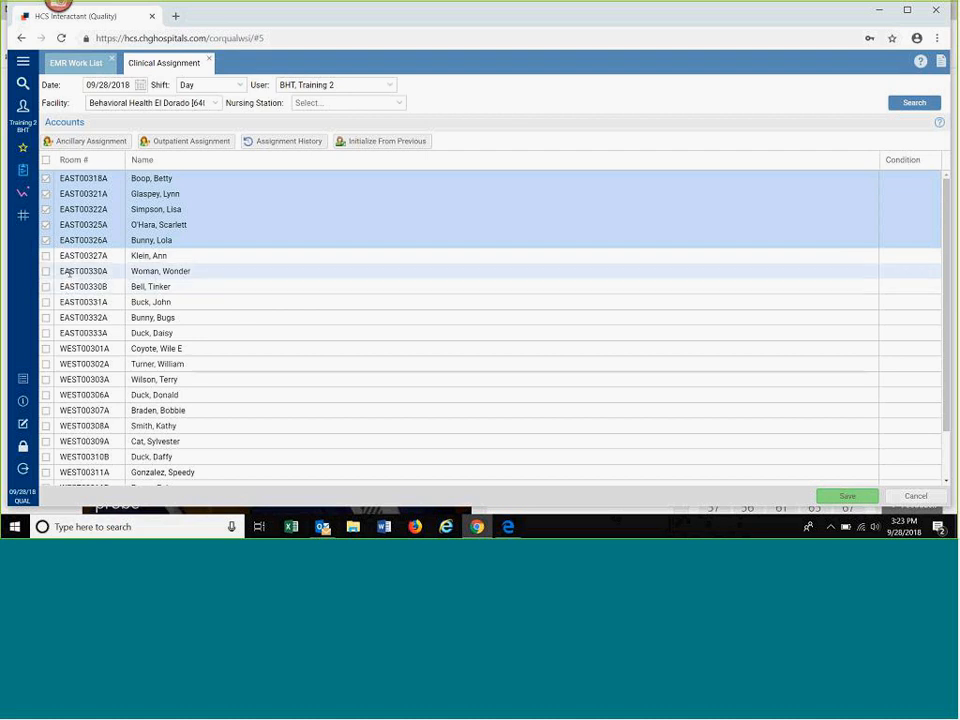
left_click(45, 271)
left_click(65, 289)
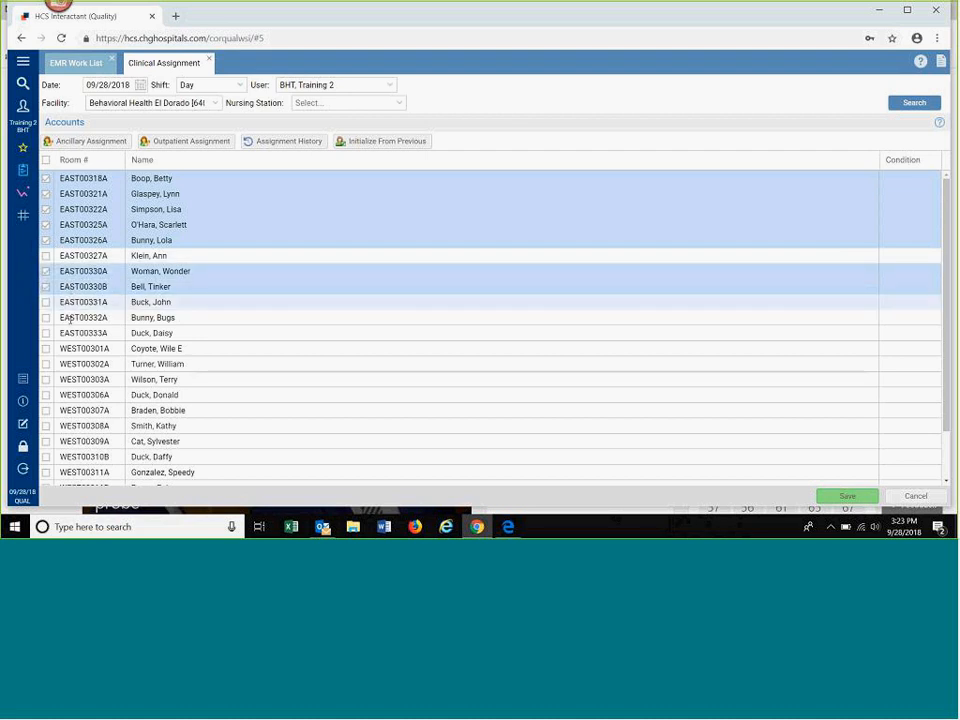
left_click(63, 396)
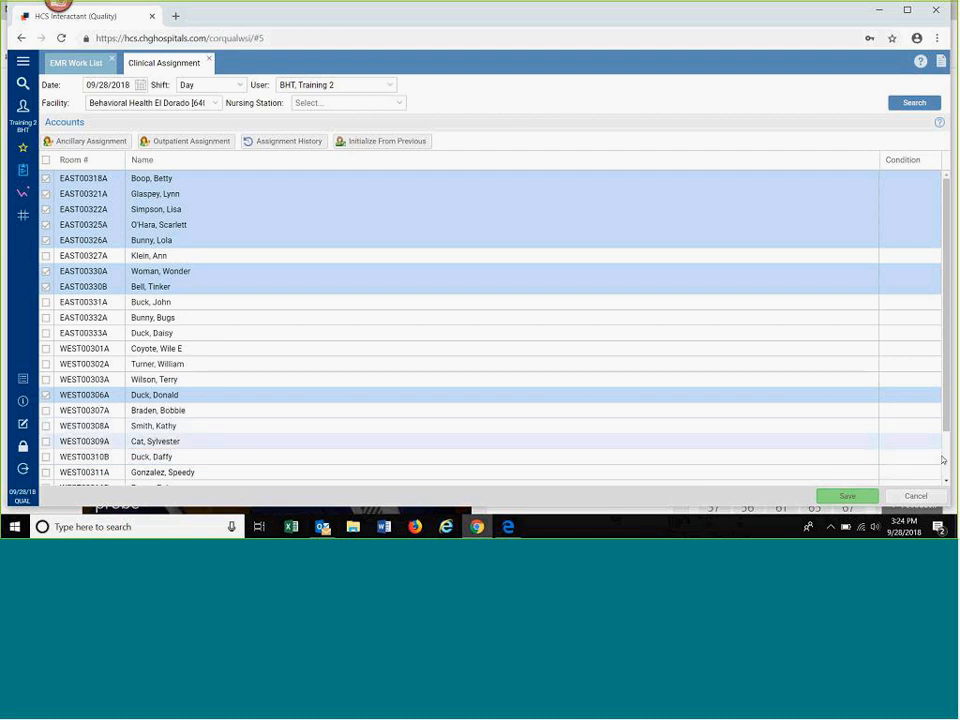
left_click(848, 497)
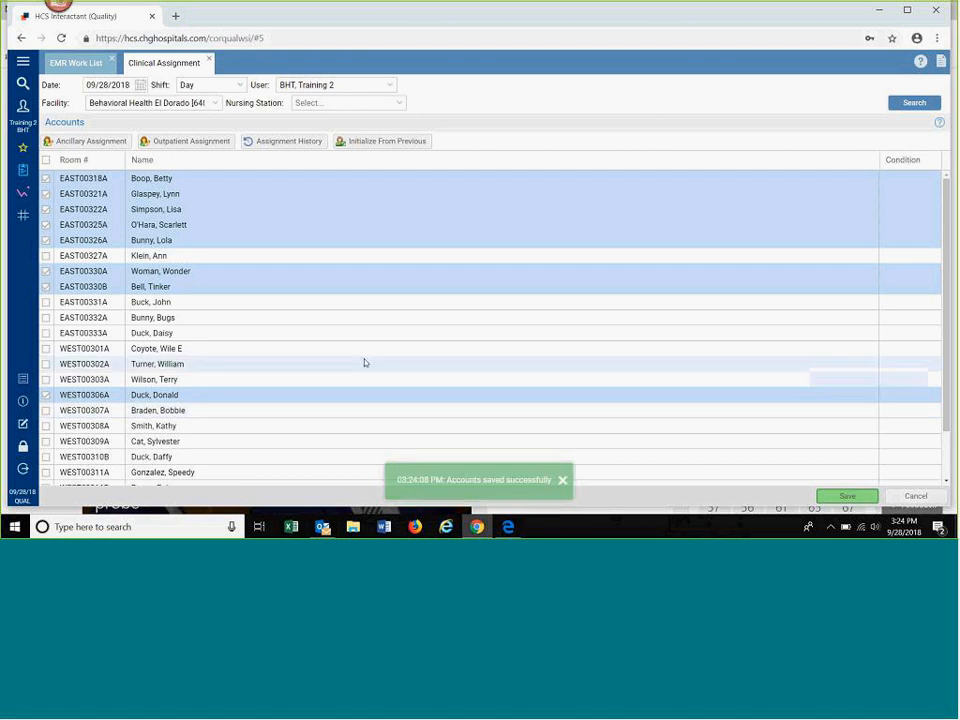
Step: Change the user of the clinical assignment to BHT, Training 3
left_click(391, 87)
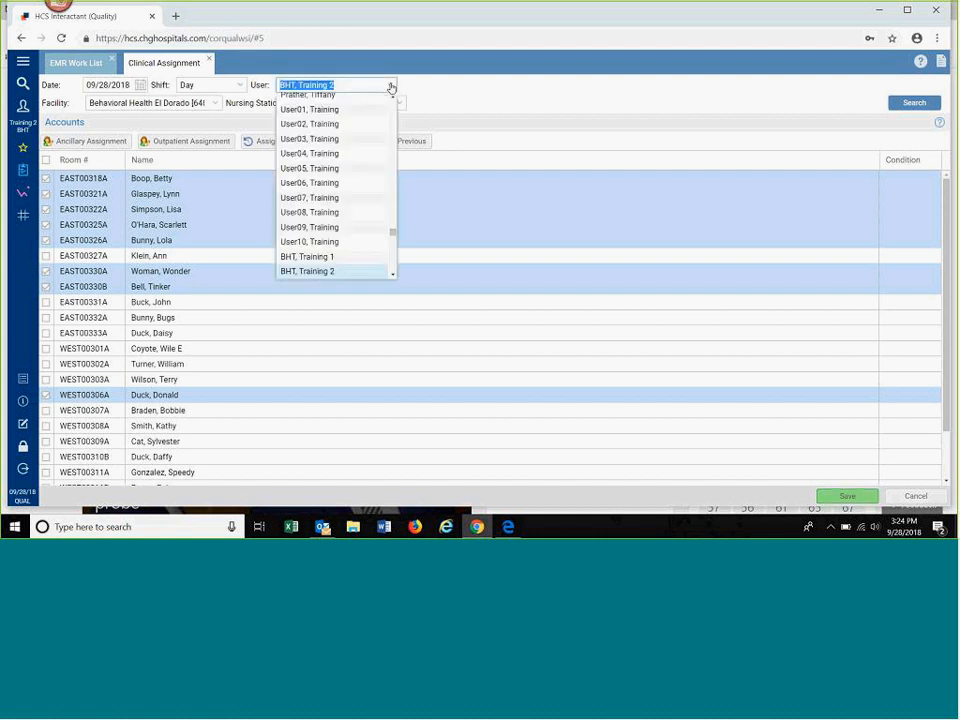
left_click(392, 277)
left_click(334, 261)
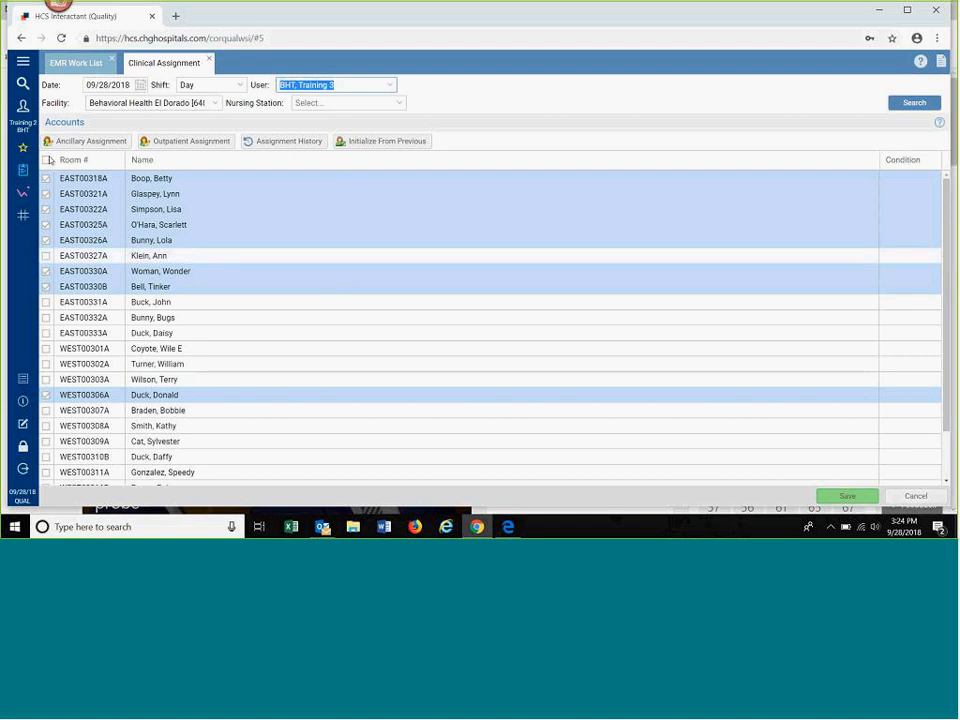
Step: Clear the previous account selection and select rooms WEST00303A, WEST00306A, WEST00307A, WEST00308A, WEST00309A and WEST00310B
left_click(47, 160)
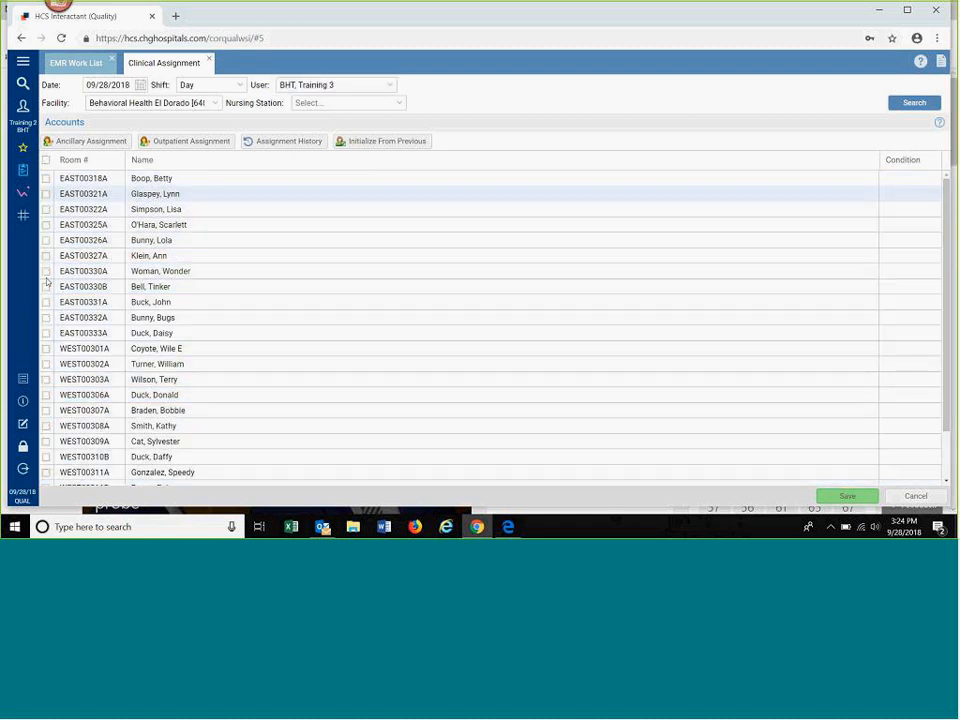
left_click(73, 396)
left_click(77, 411)
left_click(78, 427)
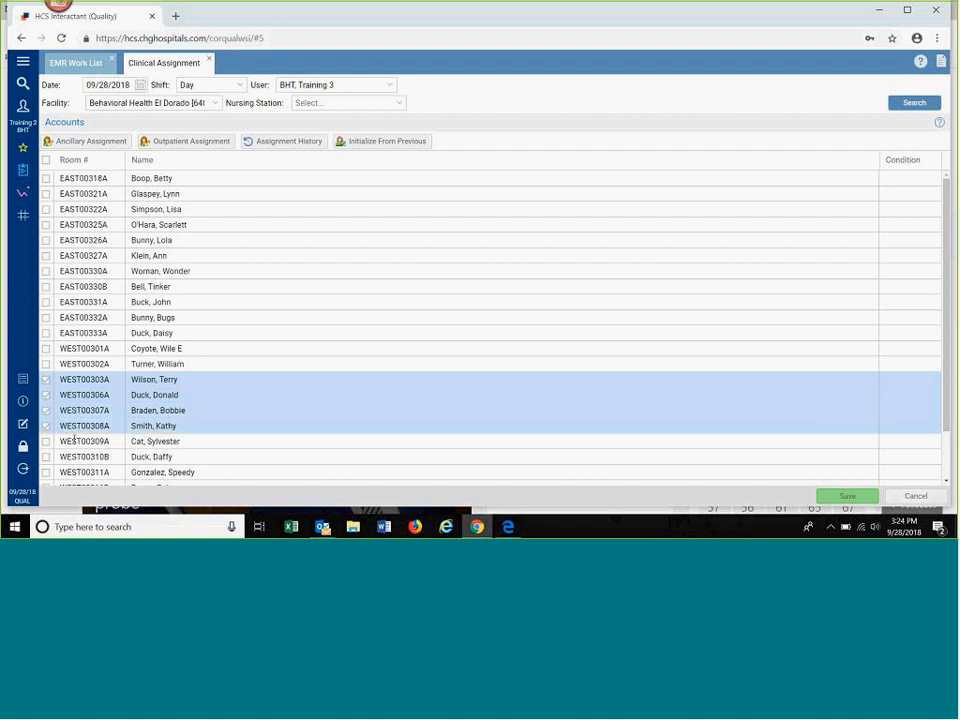
left_click(75, 441)
left_click(76, 457)
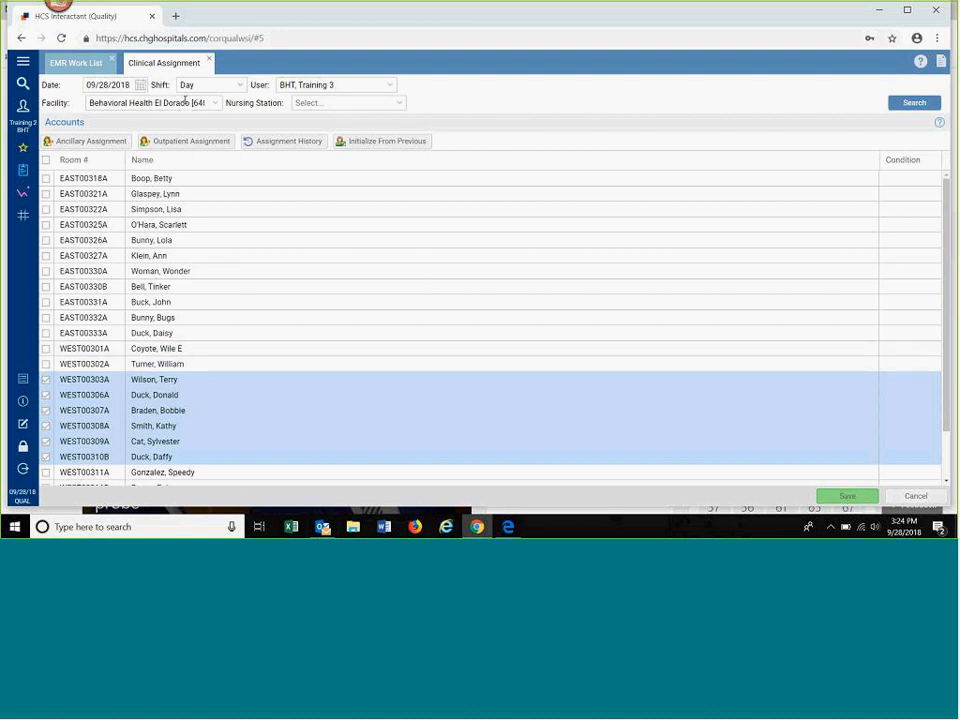
Step: Close Clinical Assignment without saving the current selection and refresh the EMR Work List results
left_click(208, 59)
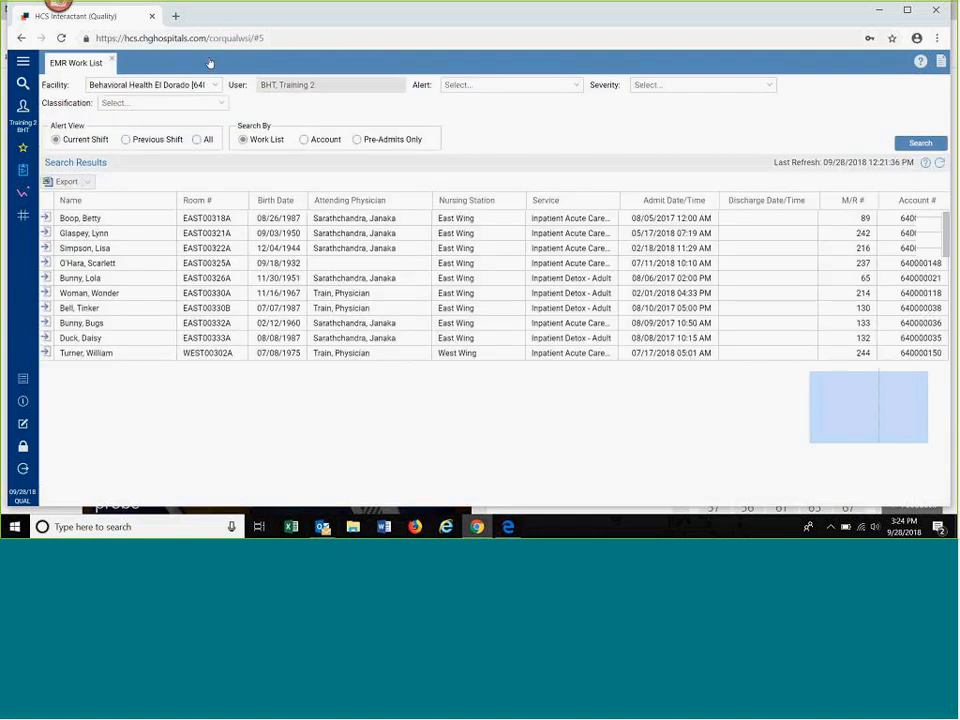
left_click_drag(239, 126, 268, 127)
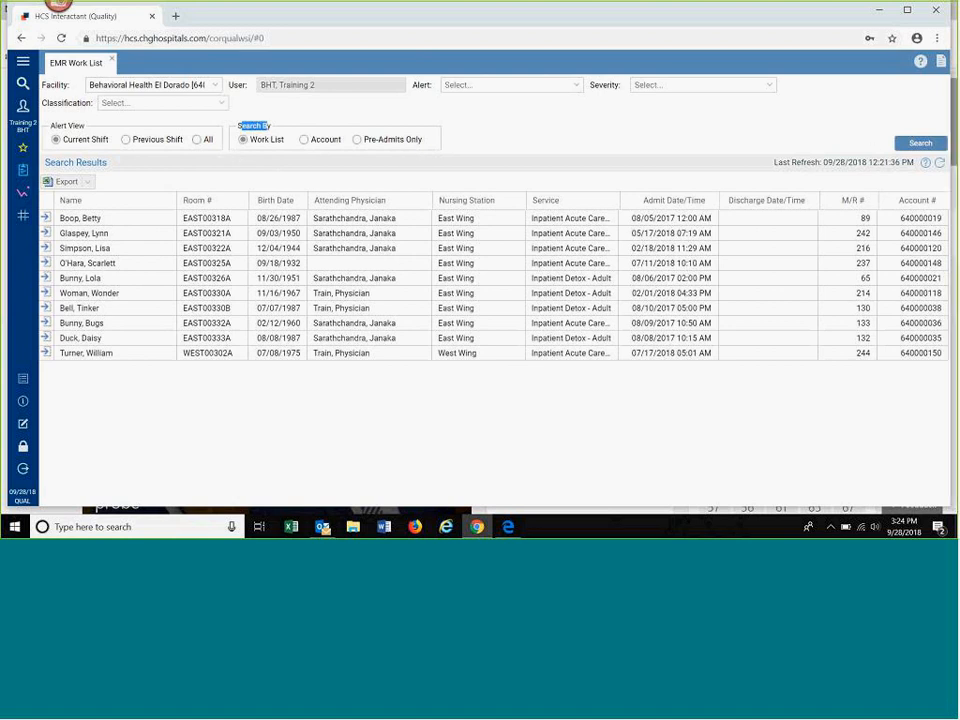
left_click(913, 146)
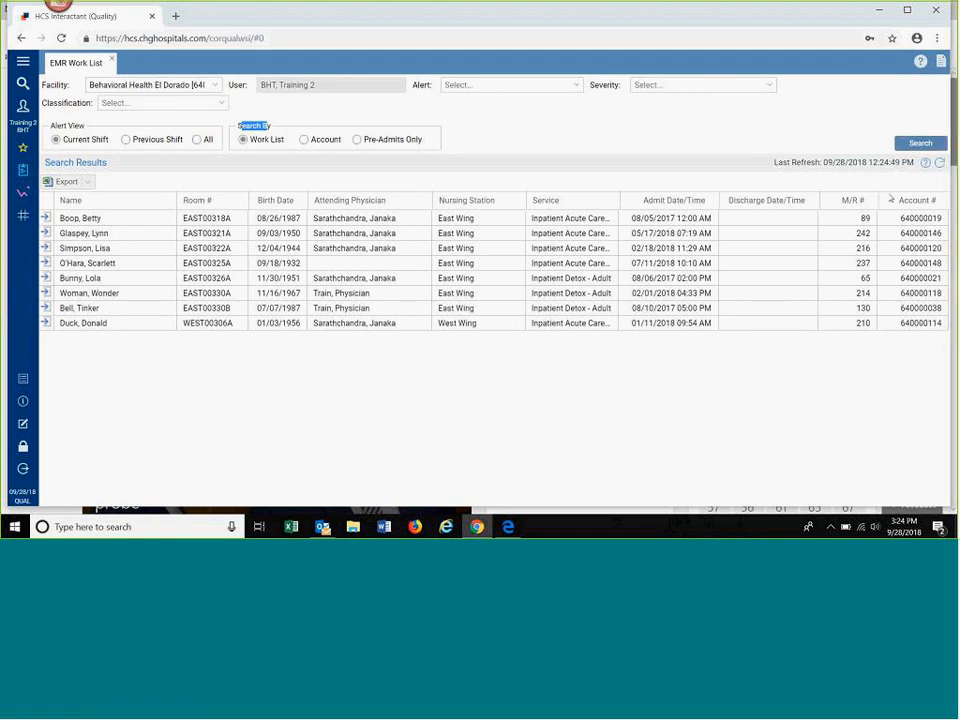
Step: Search the EMR Work List by Account, first for all nursing stations and then for East Wing only
left_click(304, 140)
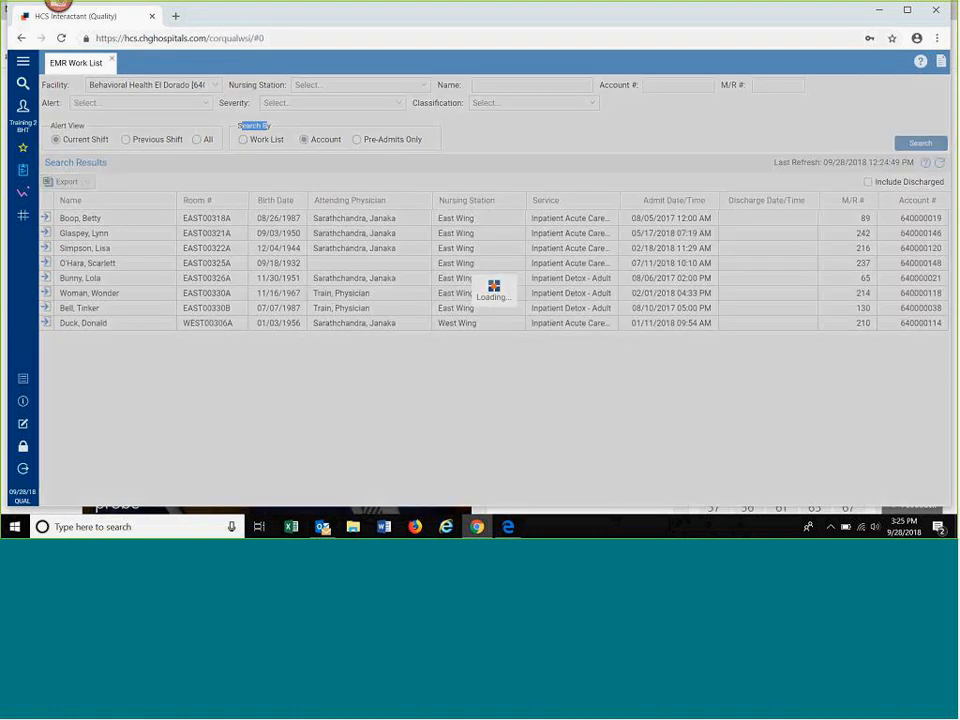
left_click(261, 128)
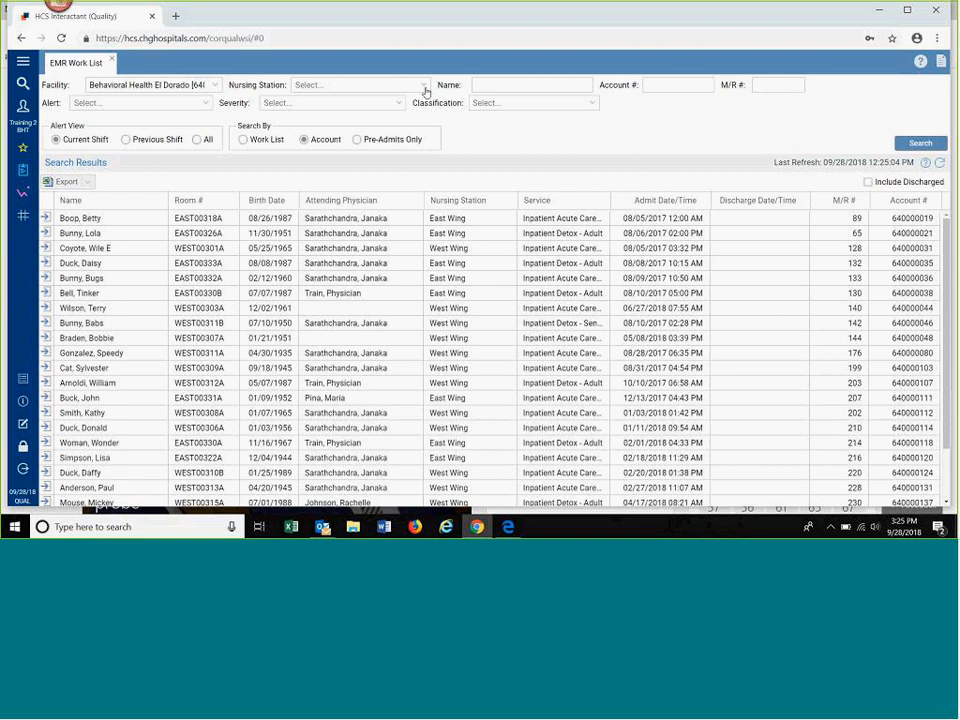
left_click(425, 91)
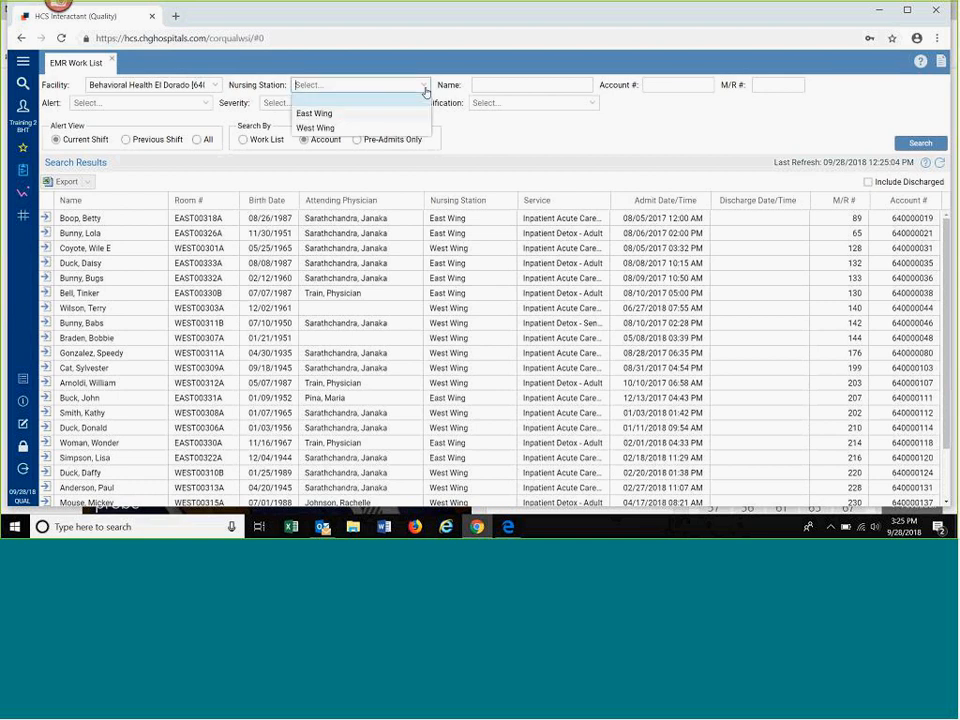
left_click(379, 113)
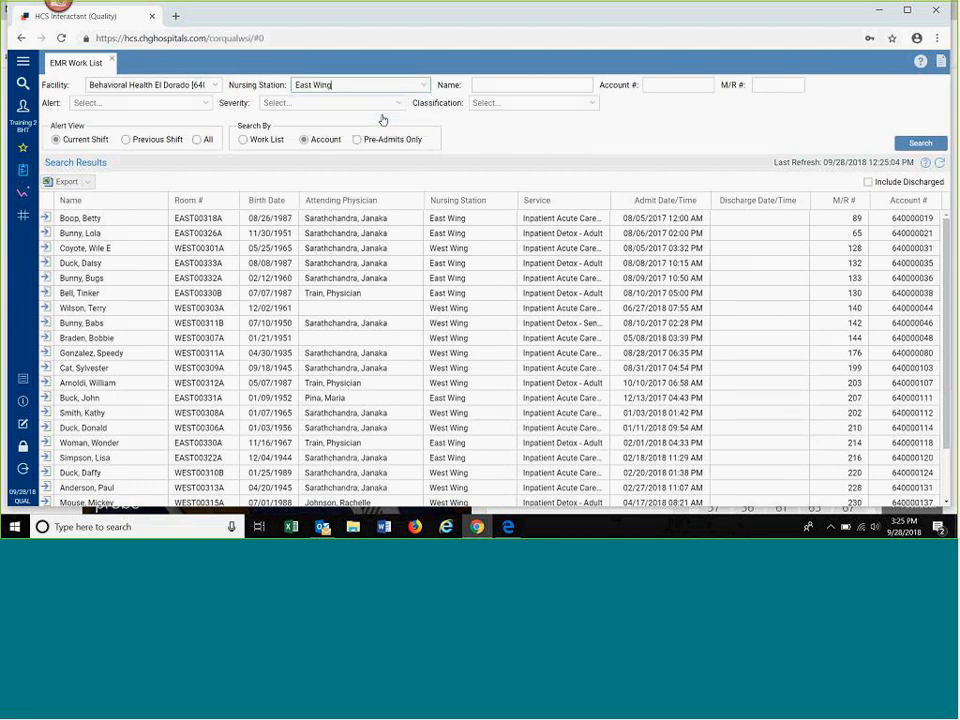
left_click(903, 146)
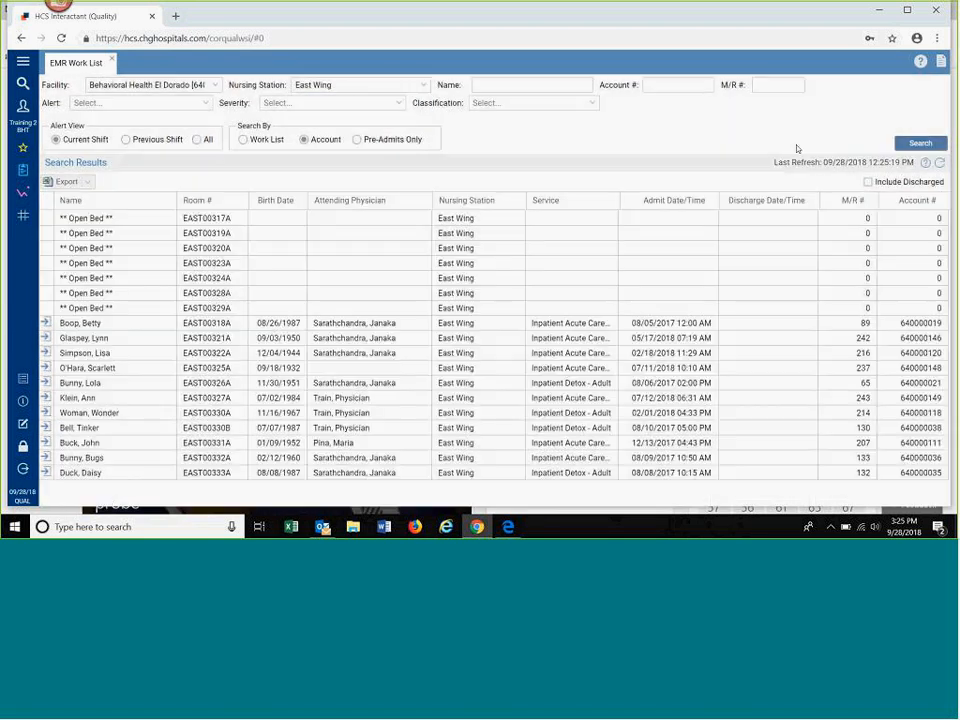
left_click(918, 146)
Step: Search by Work List again and hide the Service and Discharge Date/Time columns from the results
left_click(241, 141)
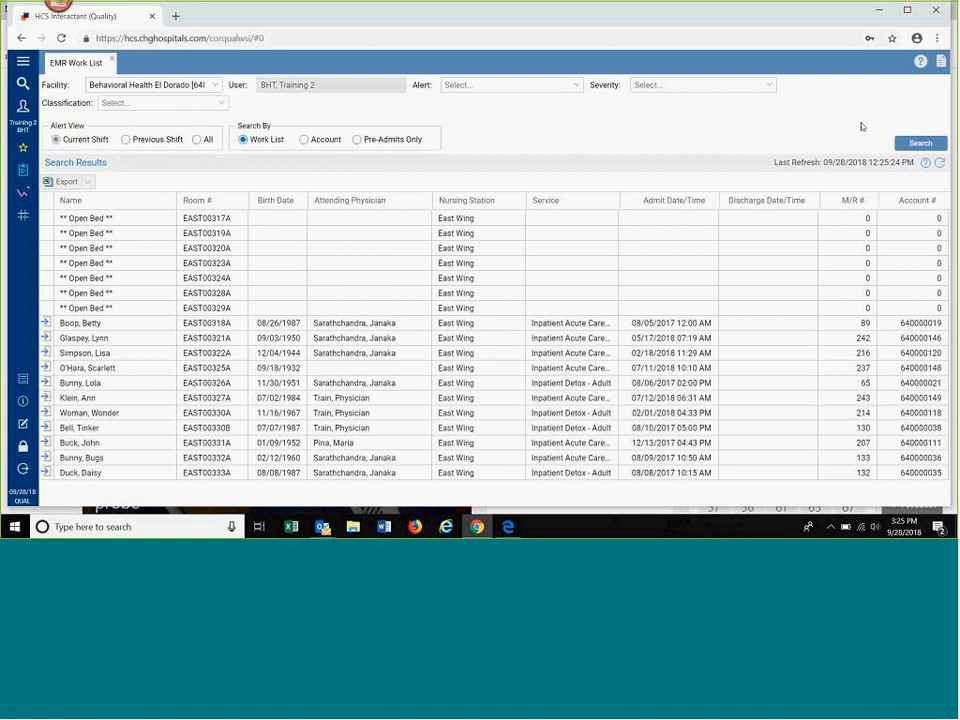
left_click(922, 143)
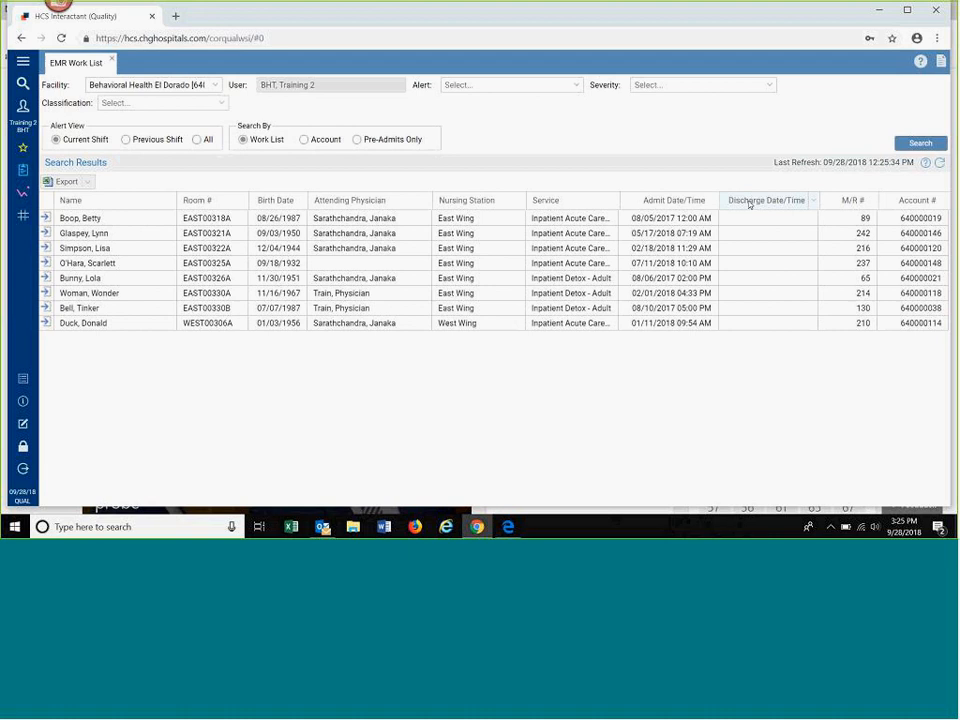
left_click(813, 204)
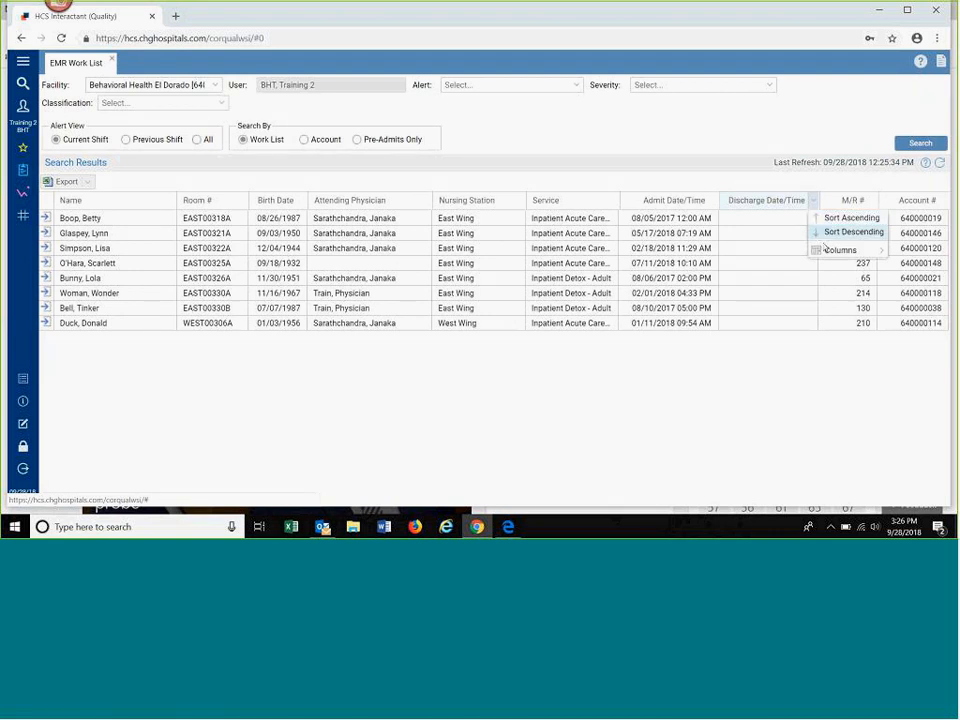
mouse_move(821, 250)
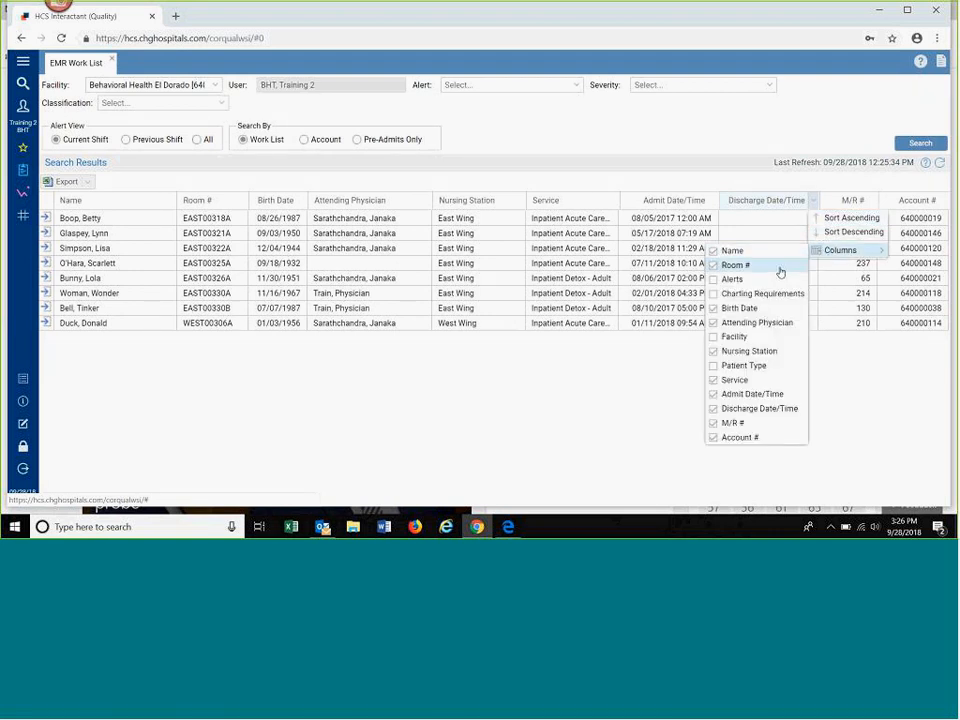
left_click(714, 381)
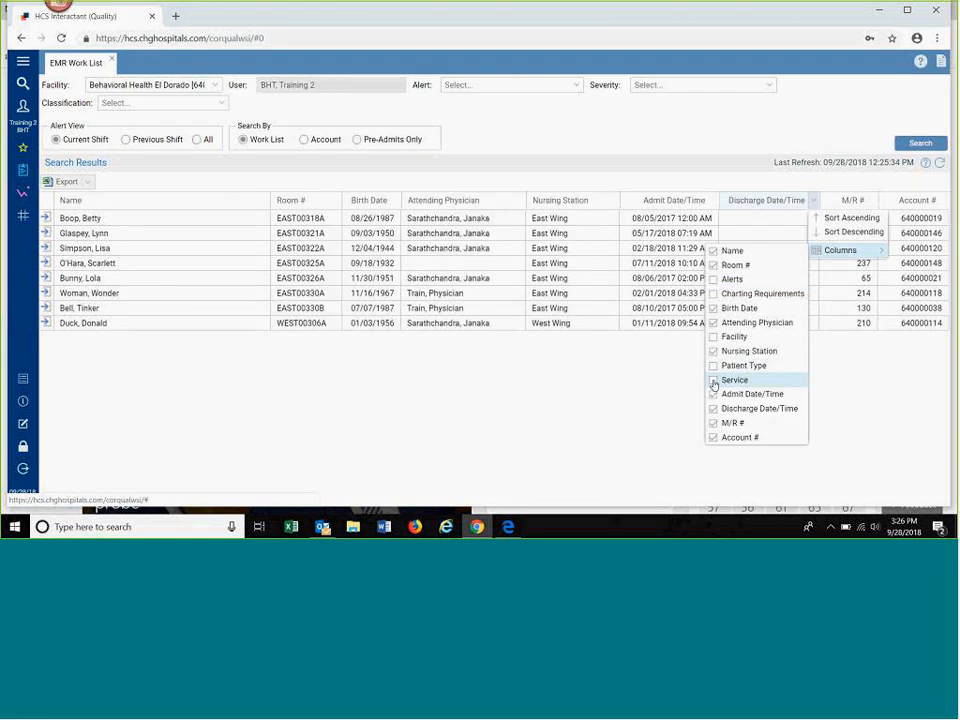
left_click(718, 411)
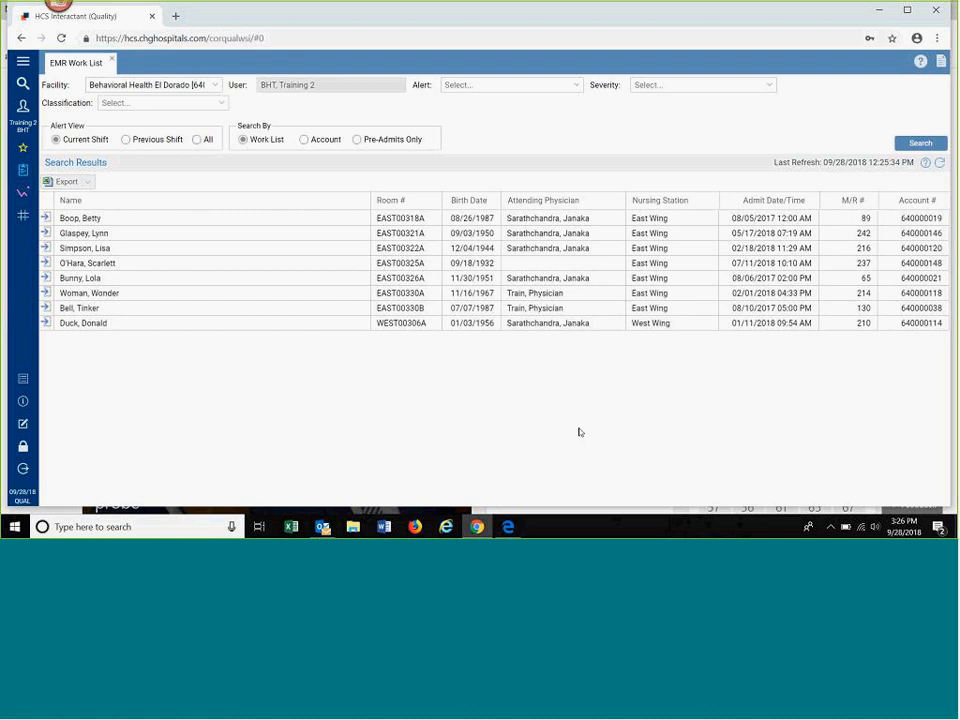
Step: Open the patient account in room EAST00330A and collapse the patient details in its header
left_click(46, 293)
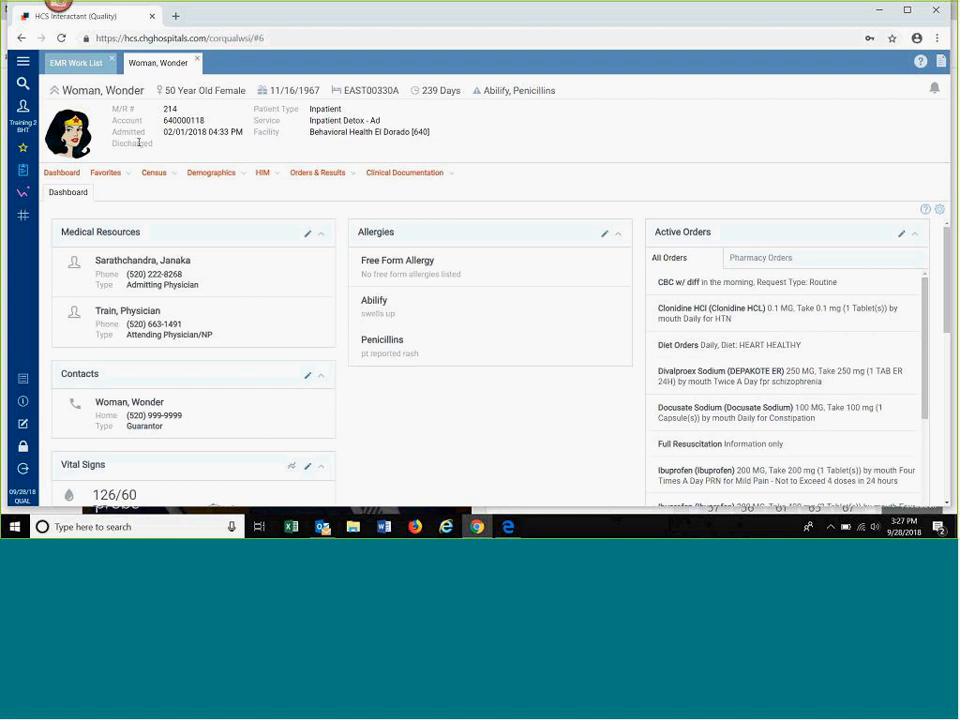
left_click(54, 92)
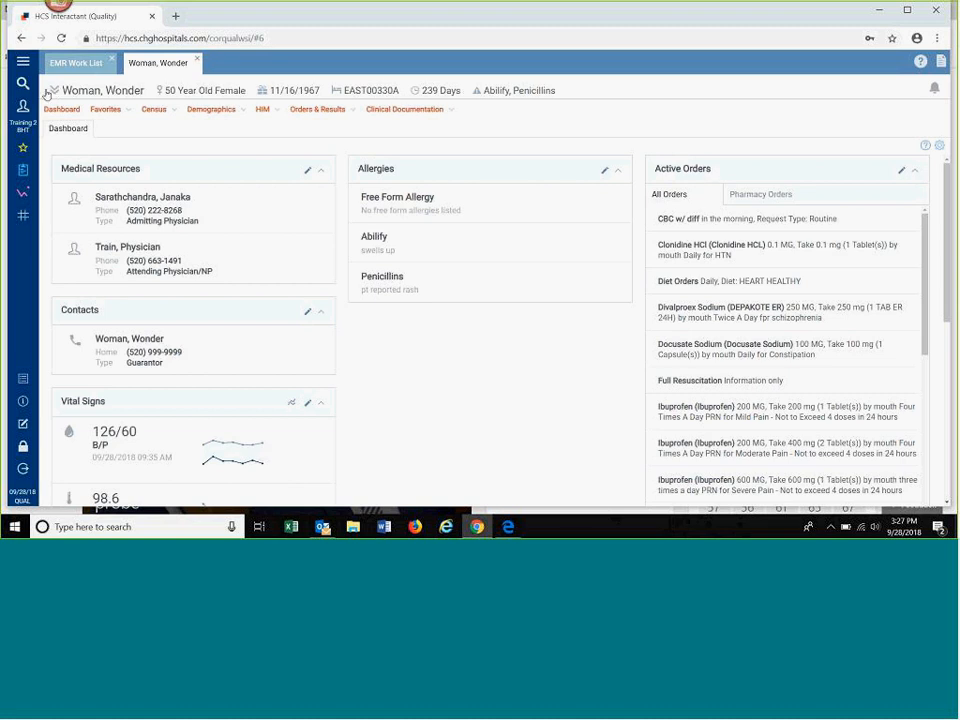
left_click(52, 91)
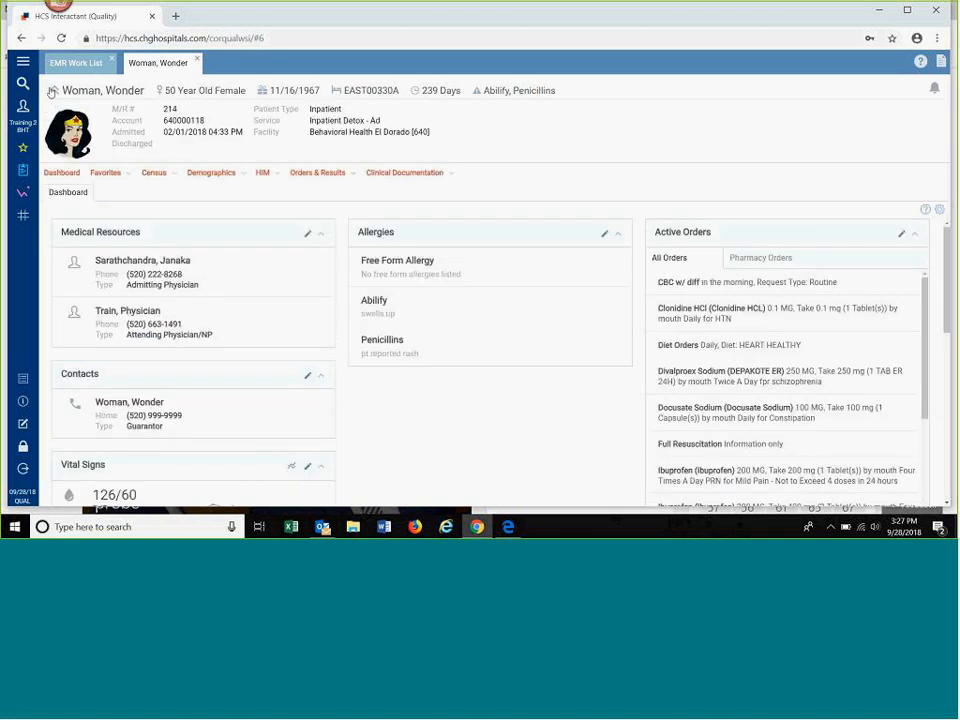
left_click(52, 91)
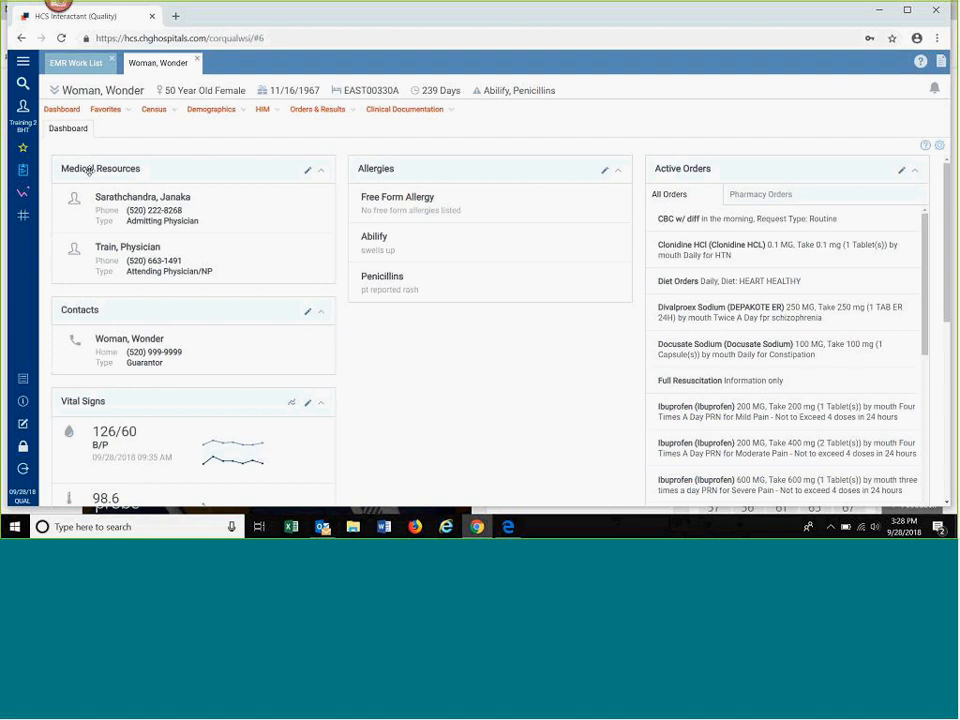
Step: Collapse the Medical Resources and Contacts portals and move both below Allergies on the patient dashboard
left_click(321, 172)
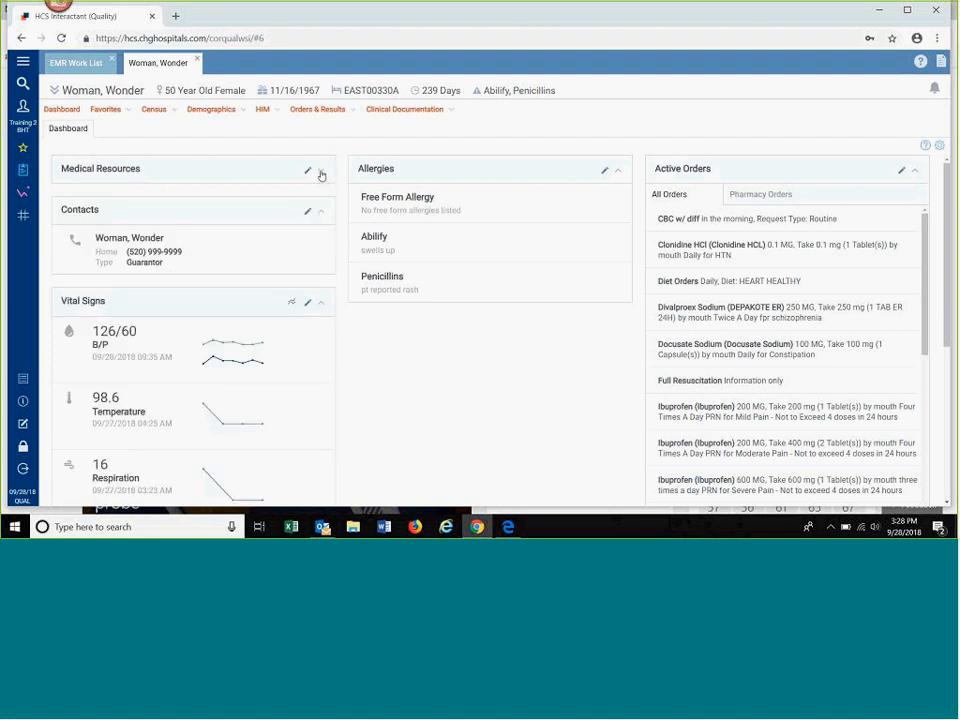
left_click_drag(231, 184, 437, 489)
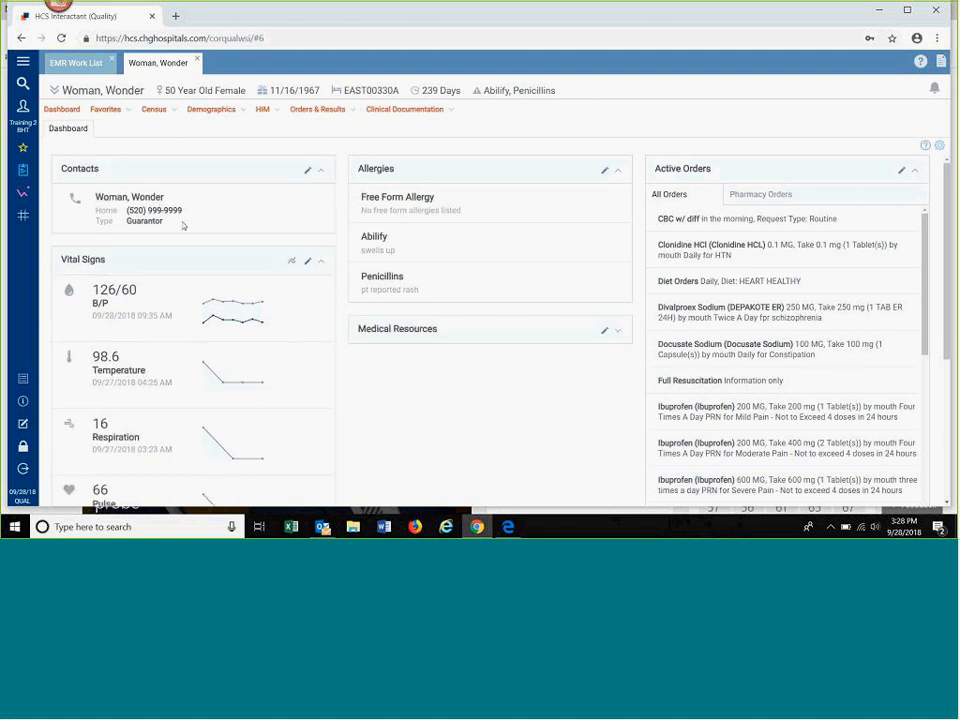
left_click(322, 171)
left_click_drag(214, 165, 515, 413)
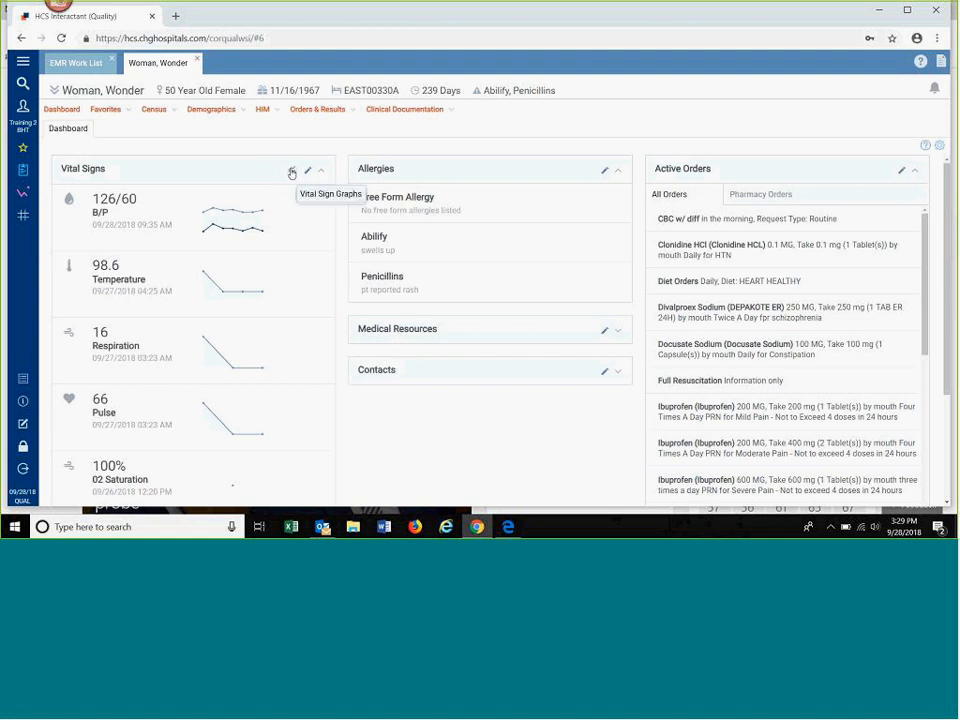
Step: Open the vital sign graphs and leave only Blood Pressure, Pulse and Respiration selected
left_click(292, 173)
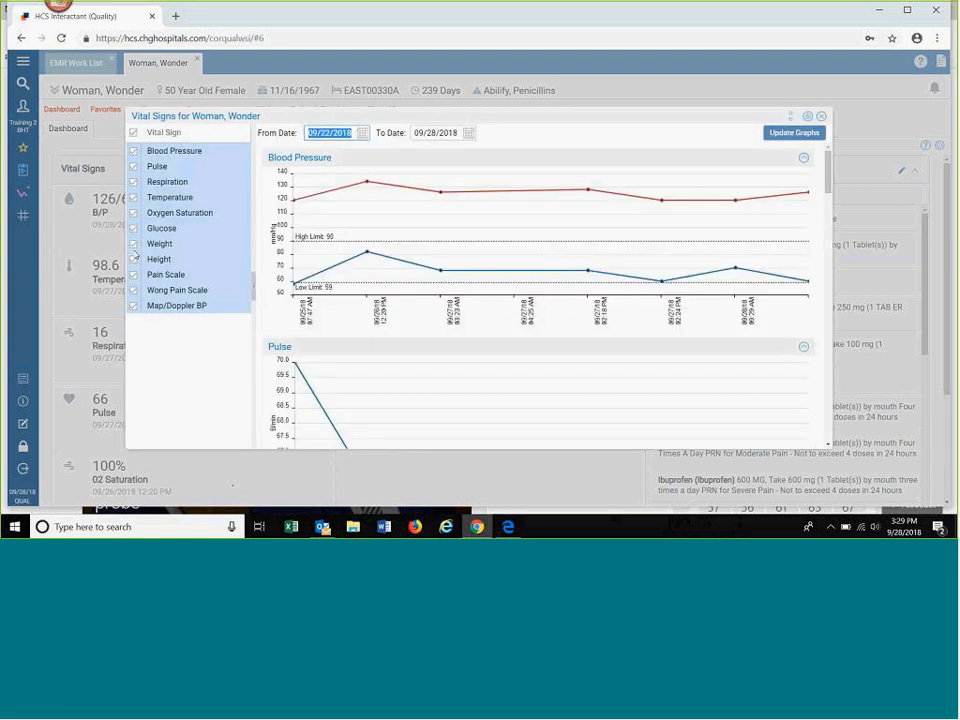
left_click(133, 244)
left_click(133, 259)
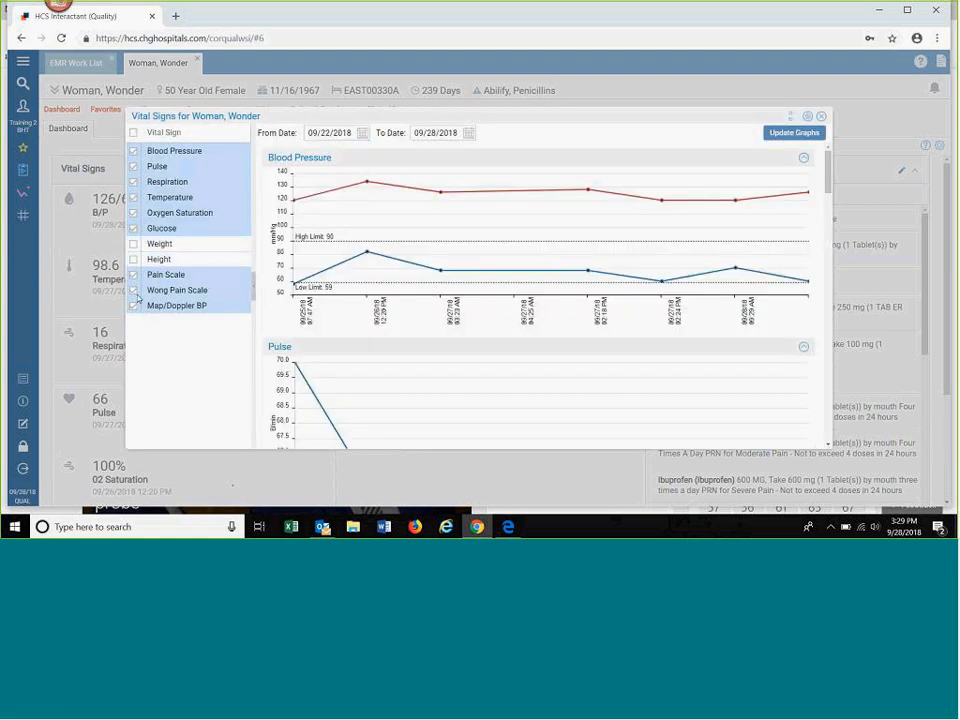
left_click(133, 274)
left_click(133, 290)
left_click(136, 306)
left_click(134, 229)
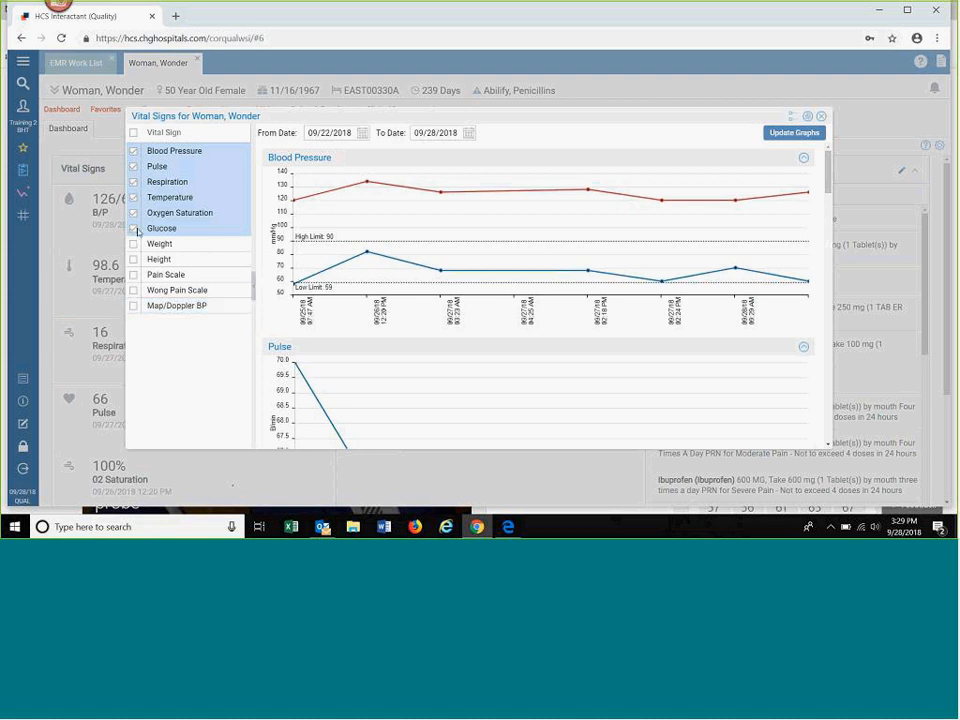
left_click(135, 213)
left_click(134, 198)
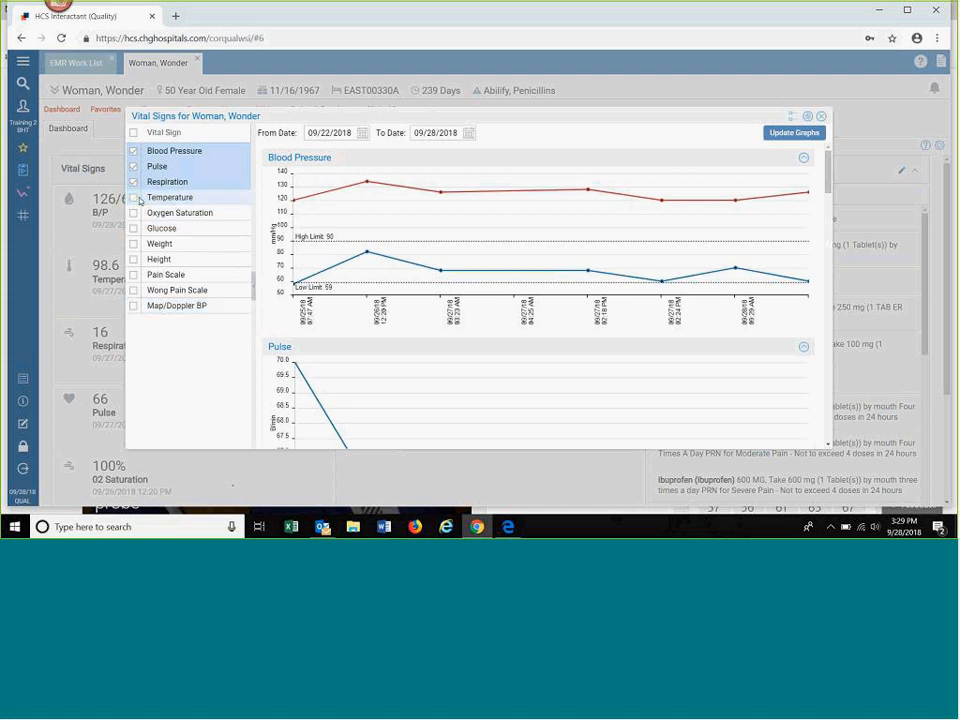
Step: Set the graphs' start date to 09/20/2018, update the graphs, and close the vital sign graphs
left_click(350, 133)
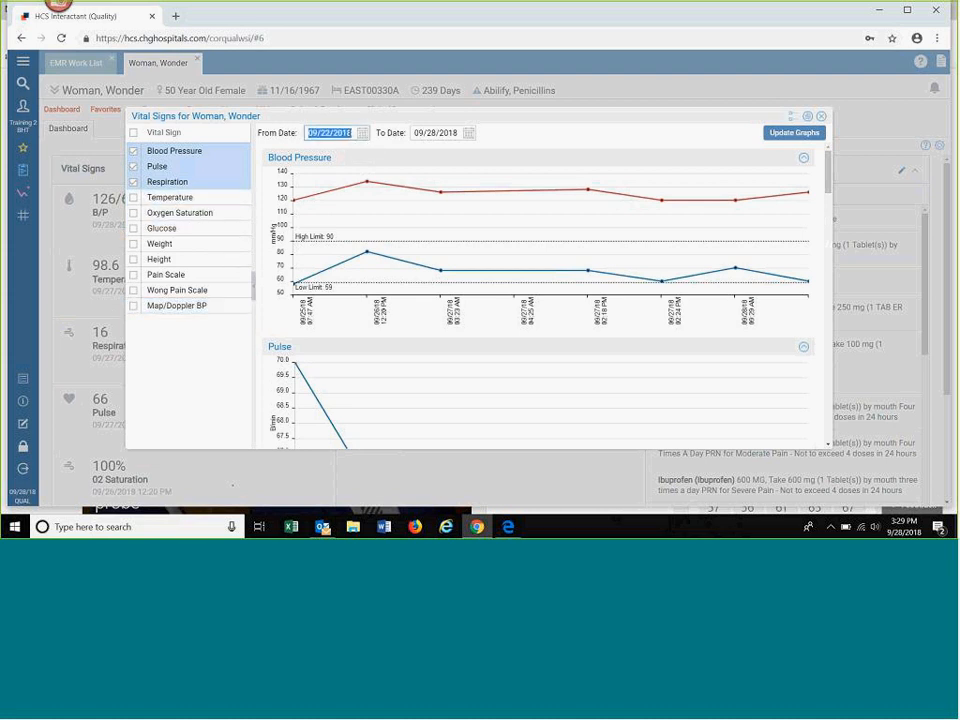
left_click(363, 134)
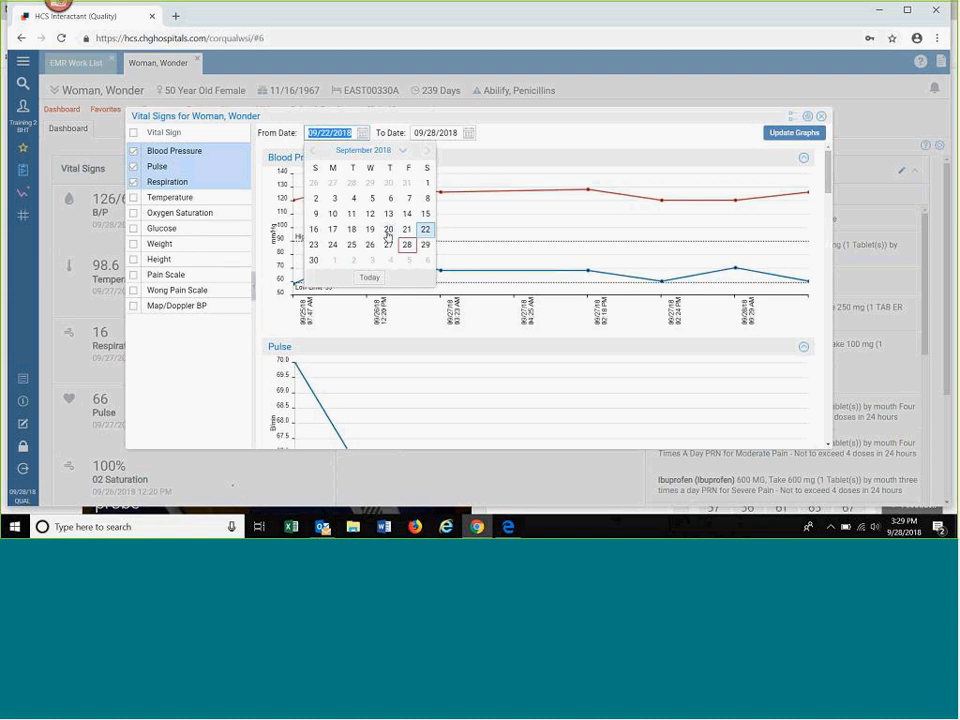
left_click(388, 229)
left_click(798, 133)
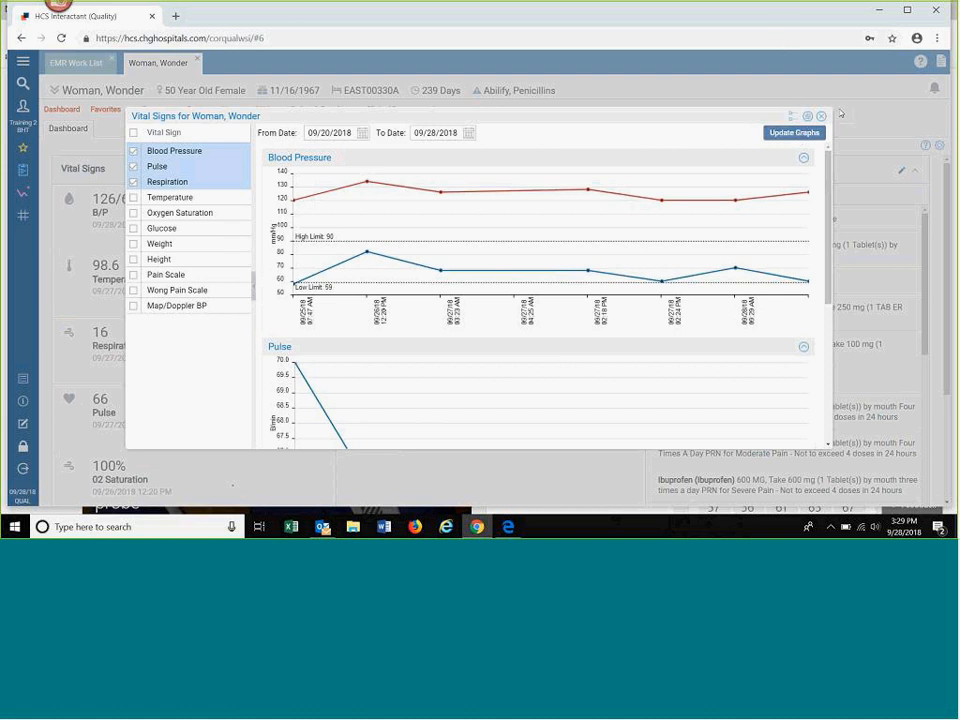
left_click(822, 118)
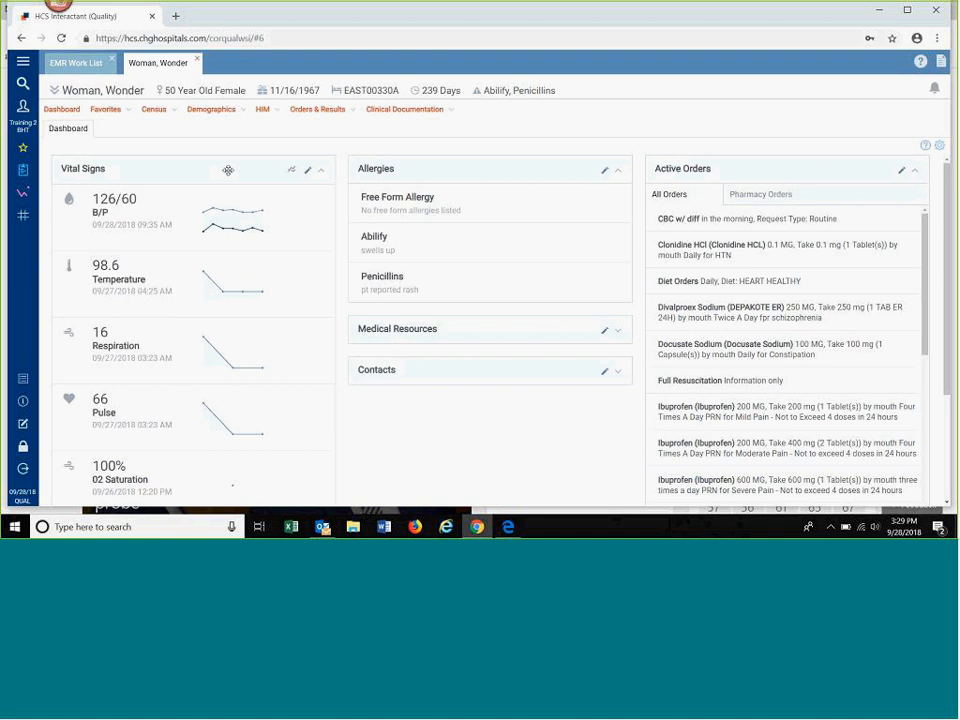
Step: Open the patient's Vital Signs chart for editing and return to the dashboard
left_click(308, 173)
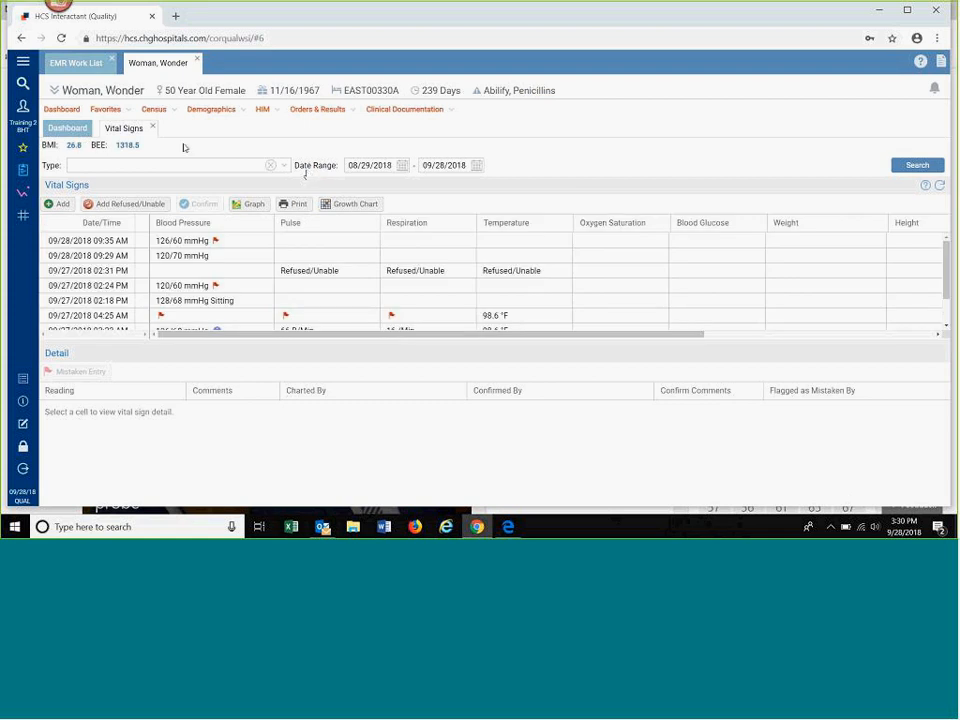
left_click(66, 130)
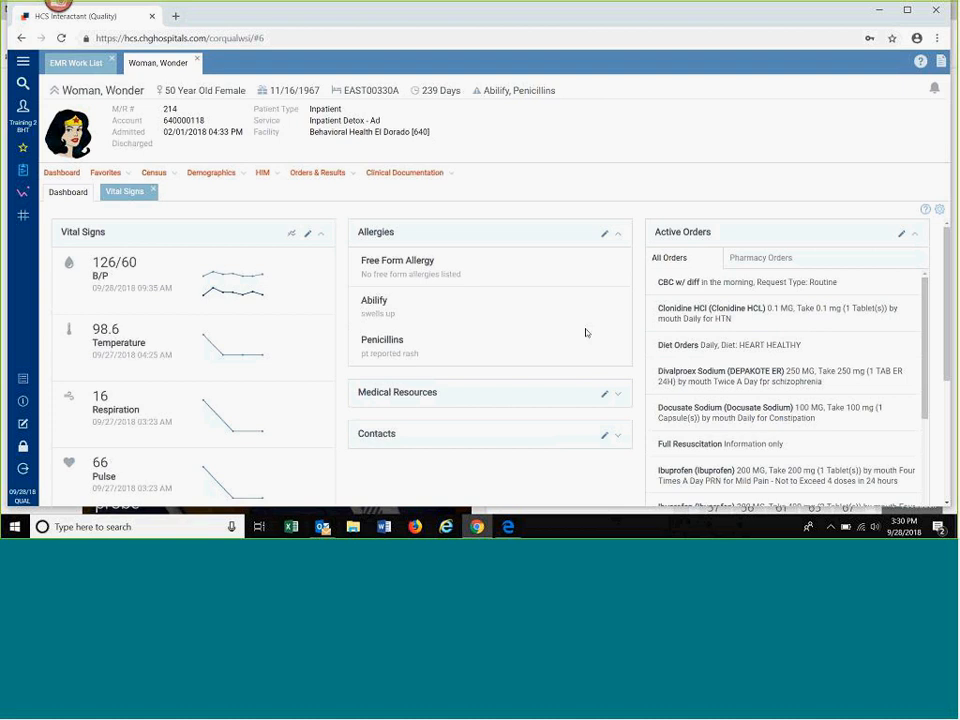
Step: Move the 24 Hour Report Messages portal below Contacts in the dashboard's middle column
scroll(595, 338, "down", 3)
left_click_drag(731, 389, 450, 290)
scroll(490, 470, "up", 2)
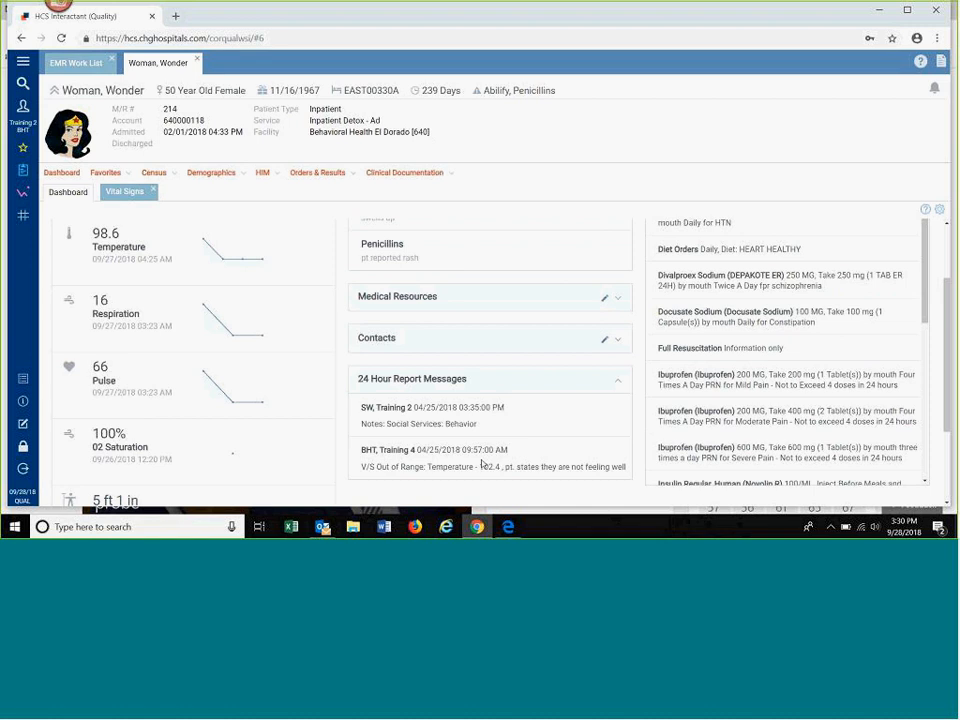
scroll(484, 463, "up", 2)
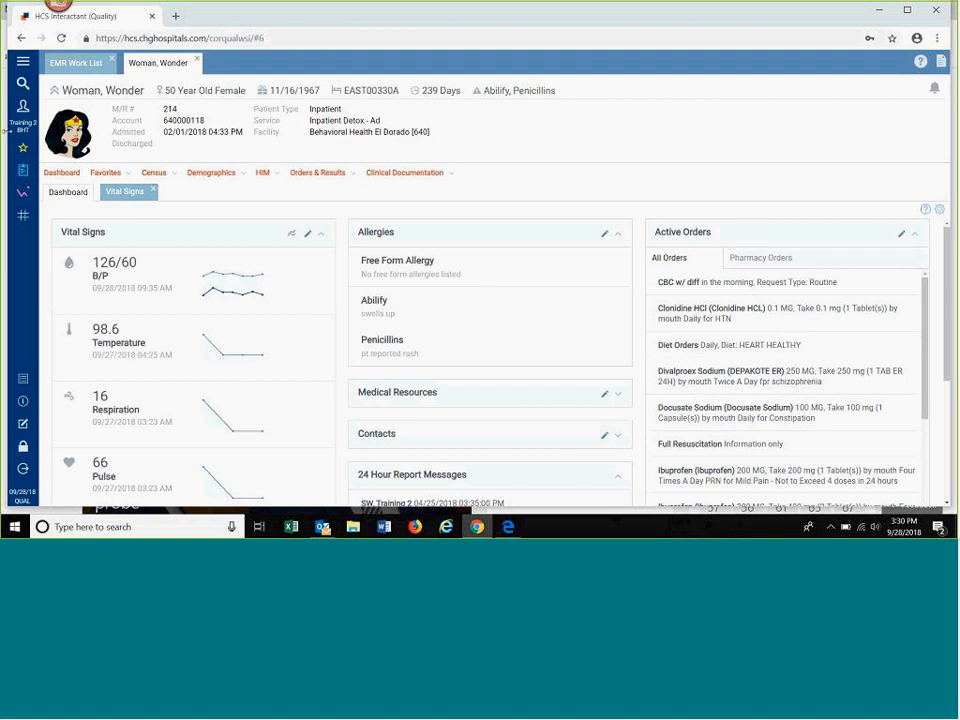
Step: Add the Diagnosis and Demographic Information portals to the dashboard's selected portals
left_click(24, 150)
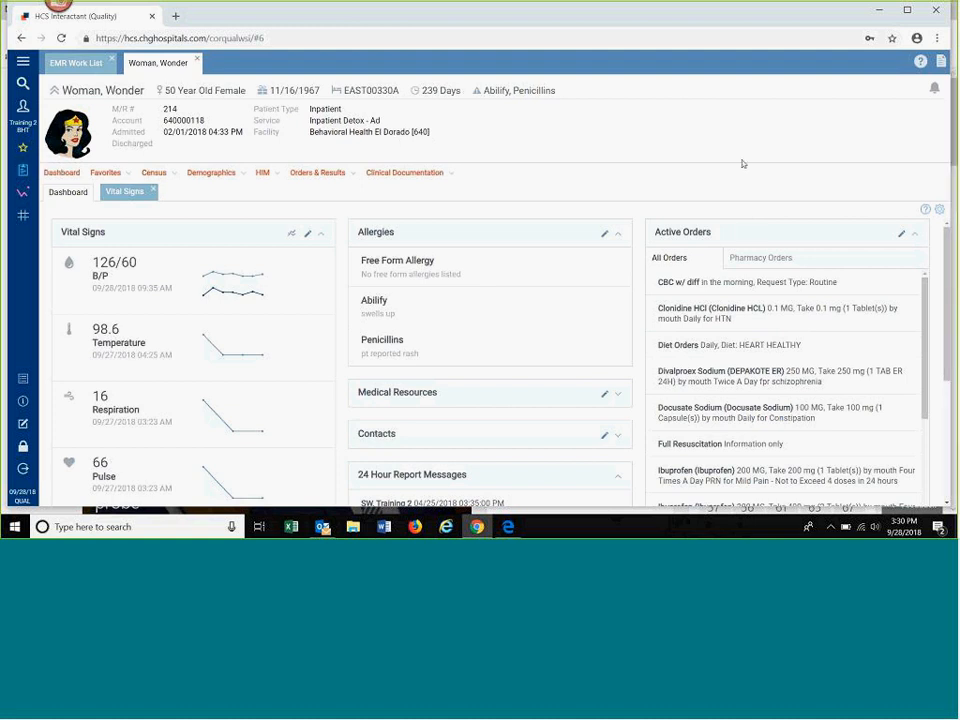
left_click(939, 211)
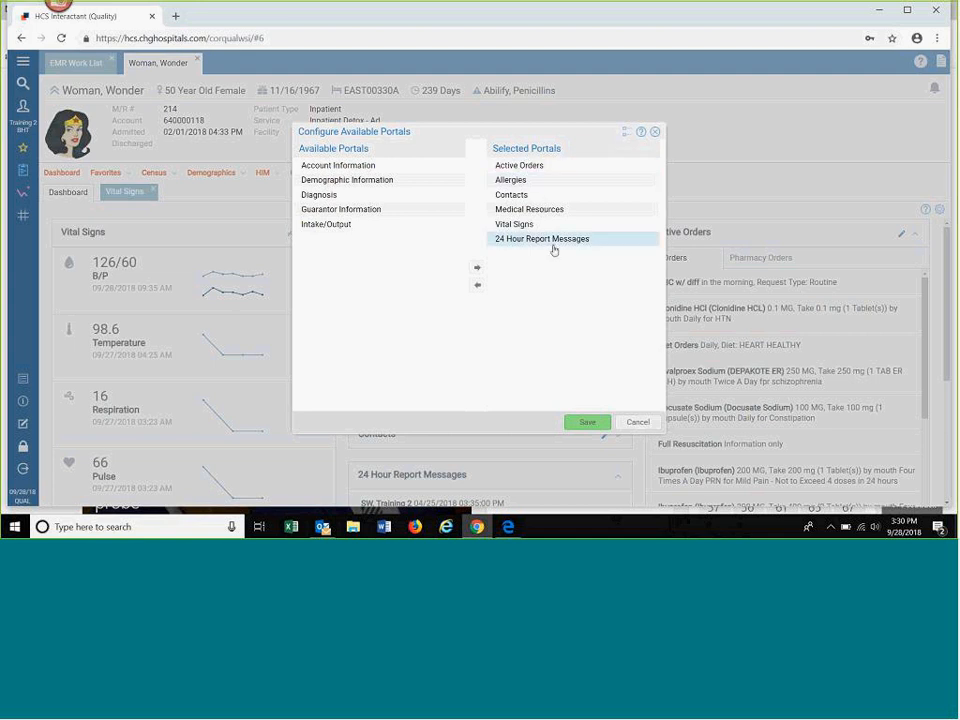
left_click(351, 196)
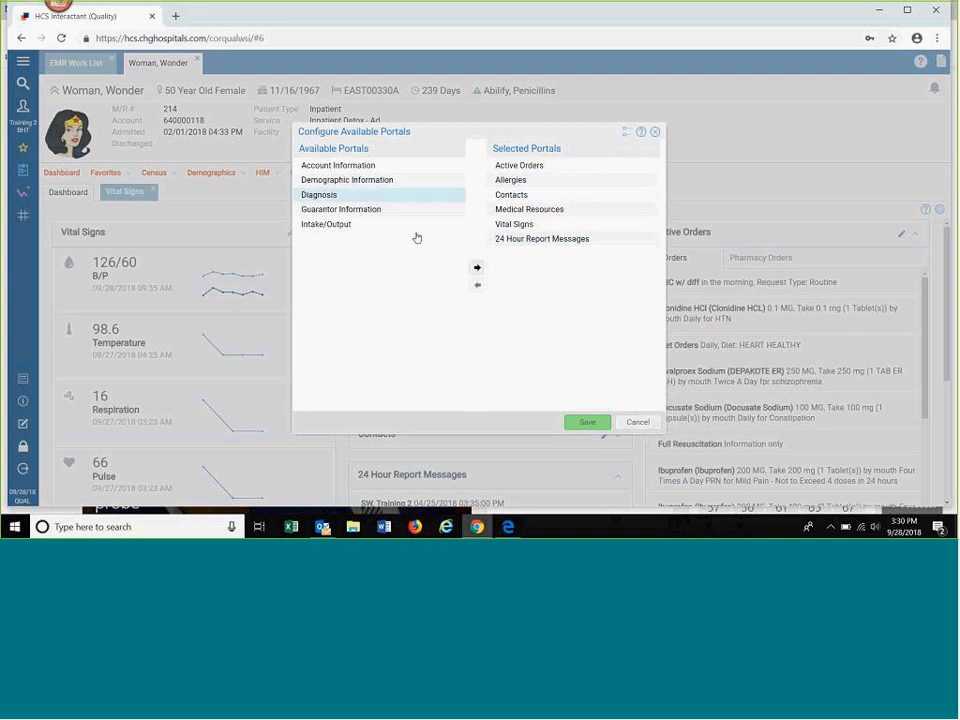
left_click(477, 267)
left_click(365, 183)
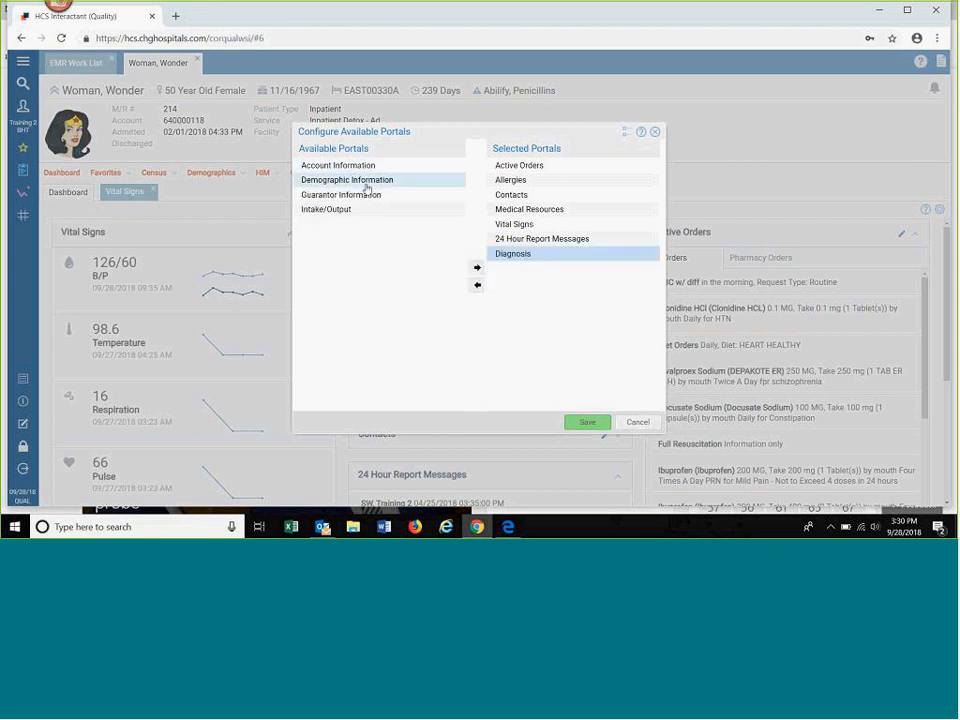
left_click(476, 268)
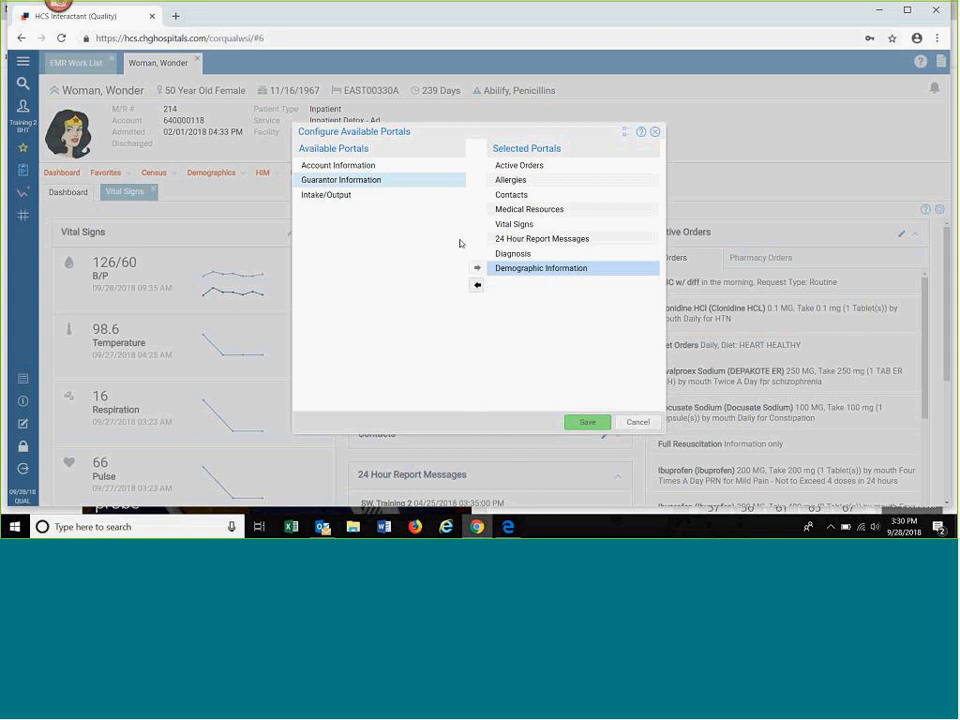
left_click(350, 194)
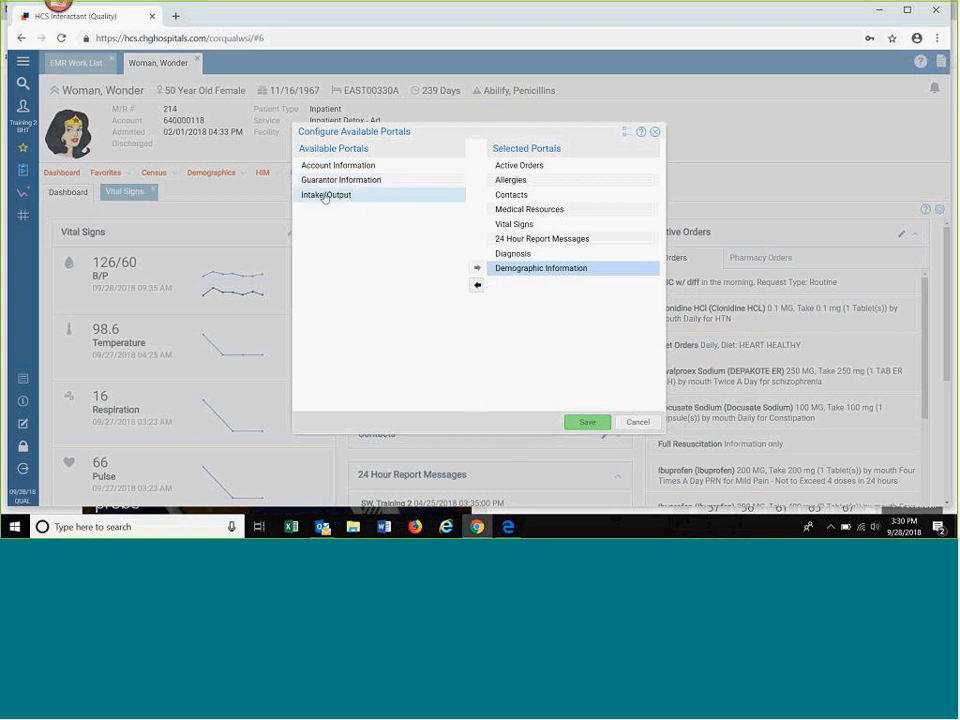
left_click(493, 270)
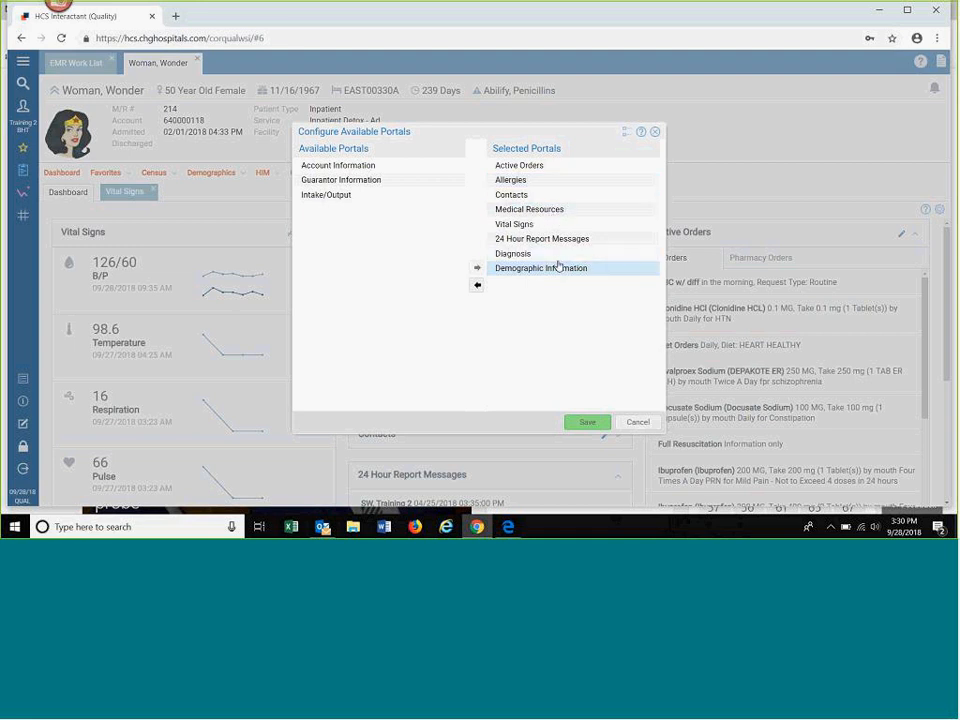
Step: Place 24 Hour Report Messages directly below Active Orders in the selected portals, save the configuration and review the dashboard
left_click_drag(541, 235, 527, 173)
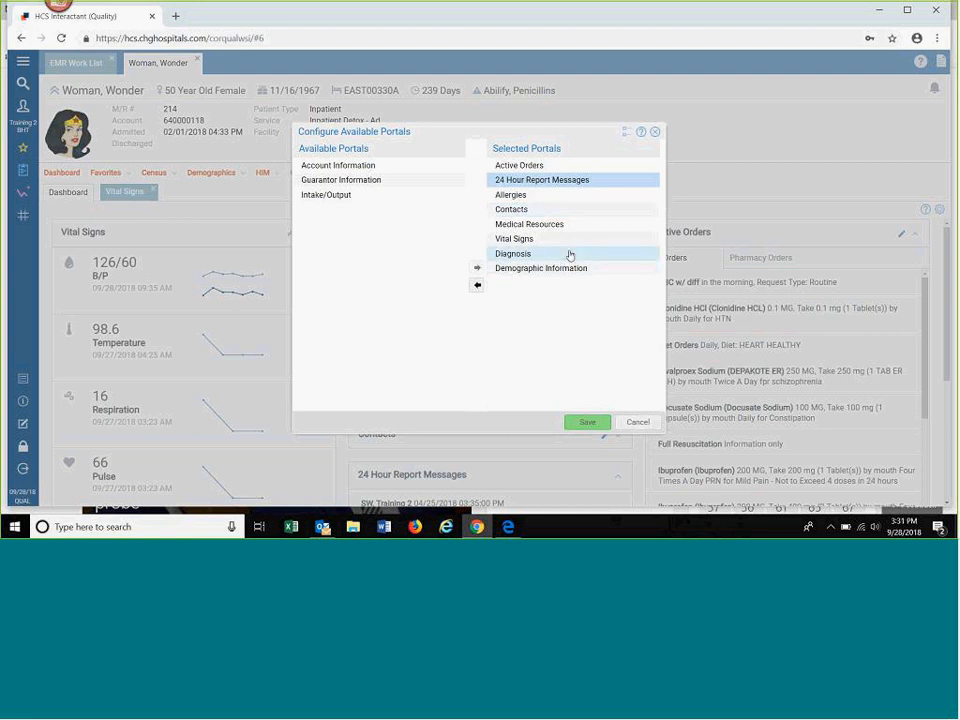
left_click(604, 422)
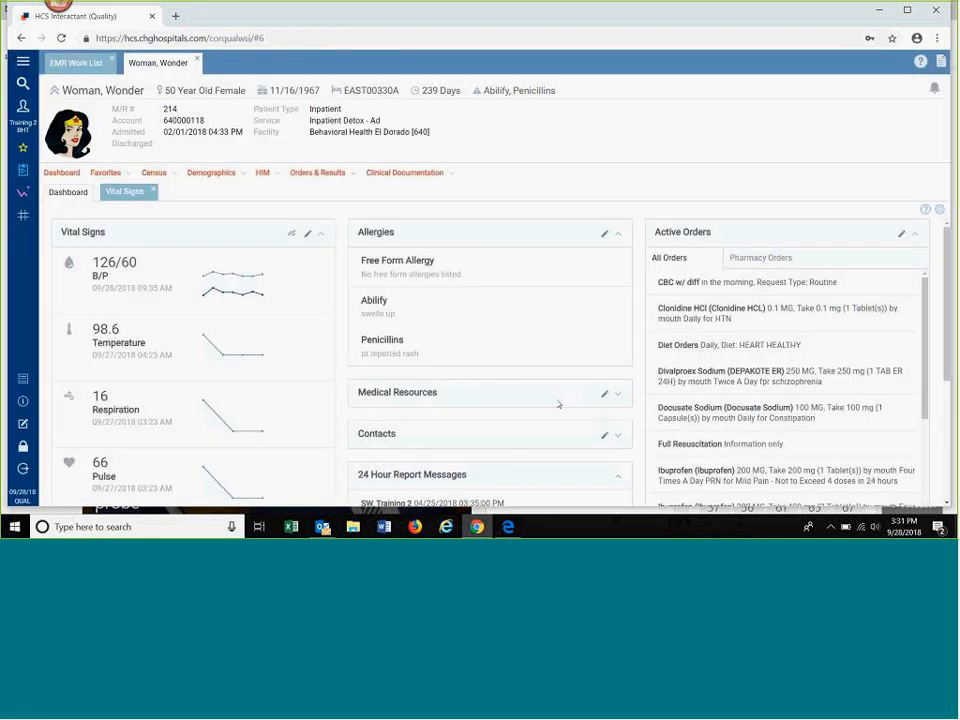
scroll(558, 404, "down", 5)
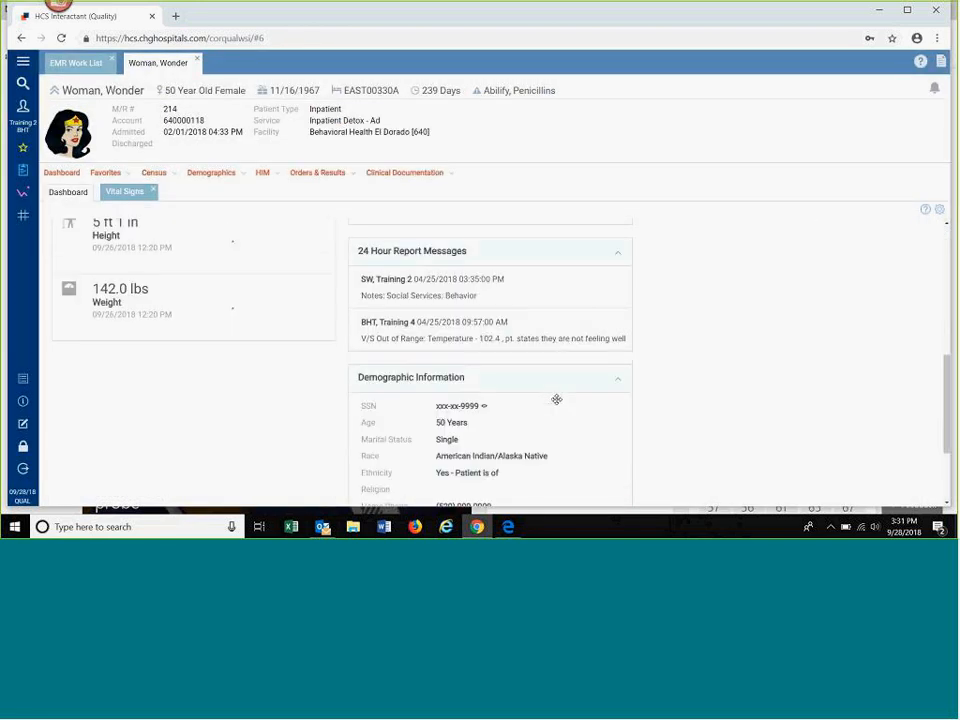
scroll(557, 399, "up", 5)
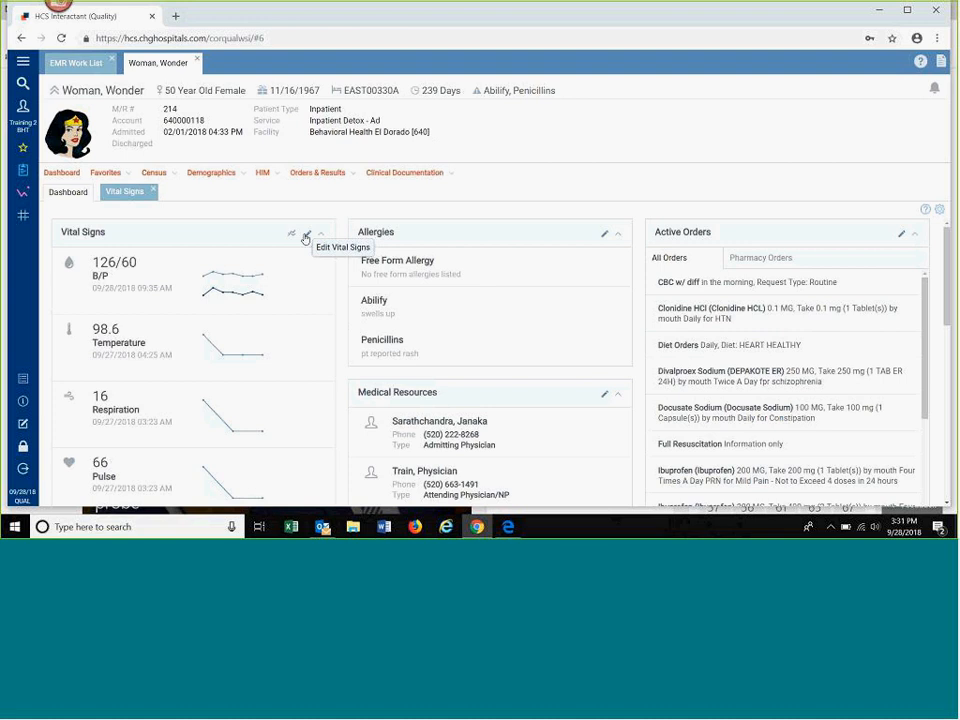
Step: Open the patient's Vital Signs chart from Clinical Documentation and collapse the patient header details
left_click(405, 174)
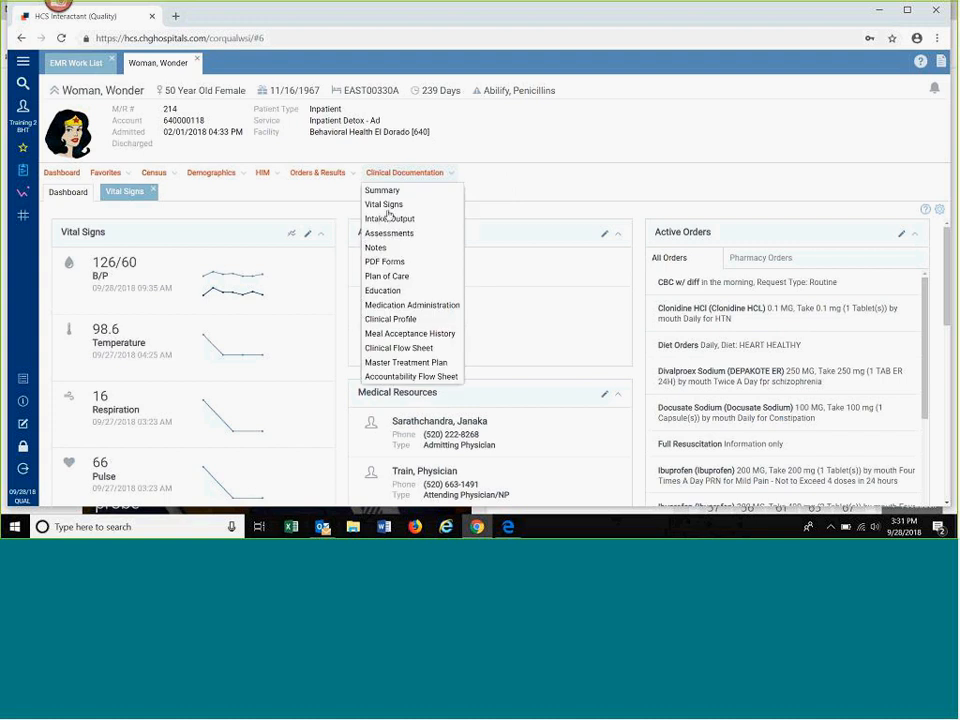
left_click(385, 205)
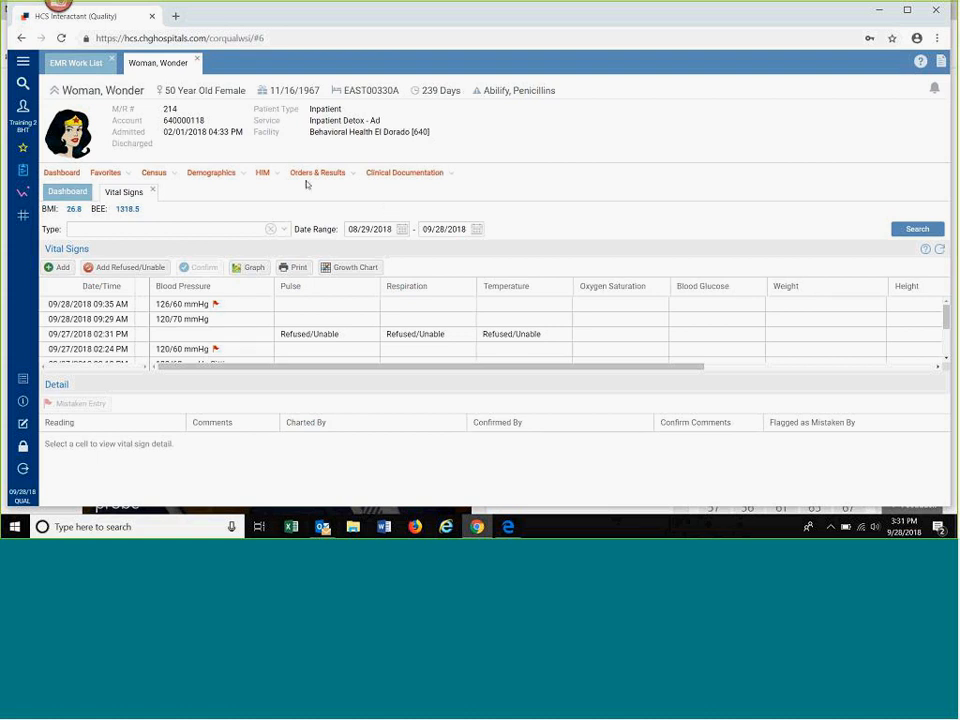
left_click(55, 91)
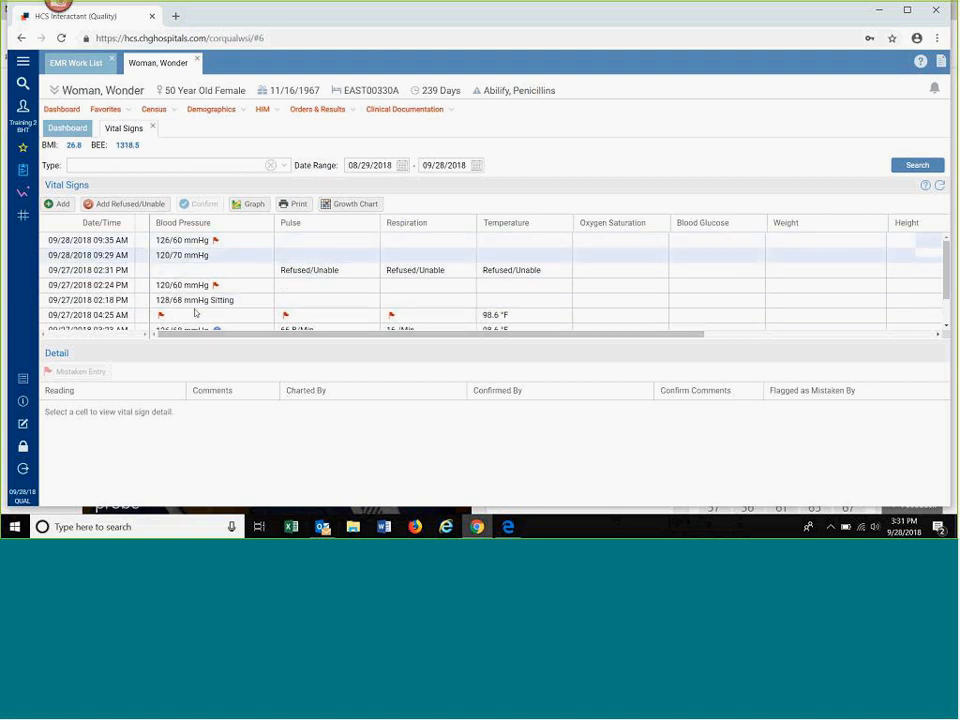
Step: Examine the details and comments of the 09/27/2018 blood pressure readings taken at 02:24 PM and 03:23 AM
scroll(183, 282, "down", 2)
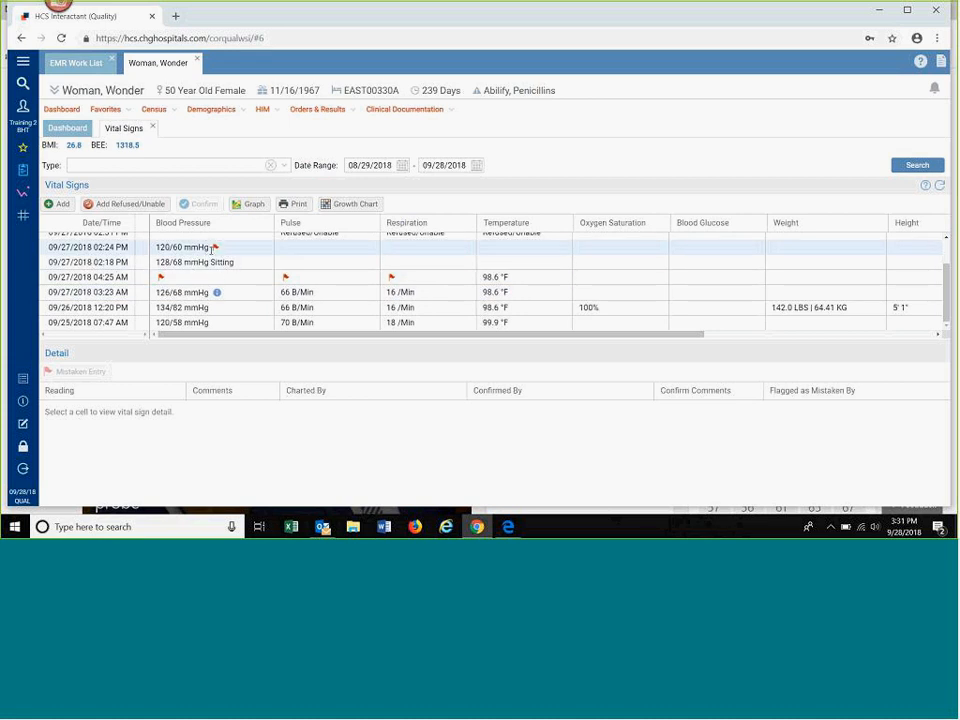
mouse_move(214, 249)
left_click(205, 249)
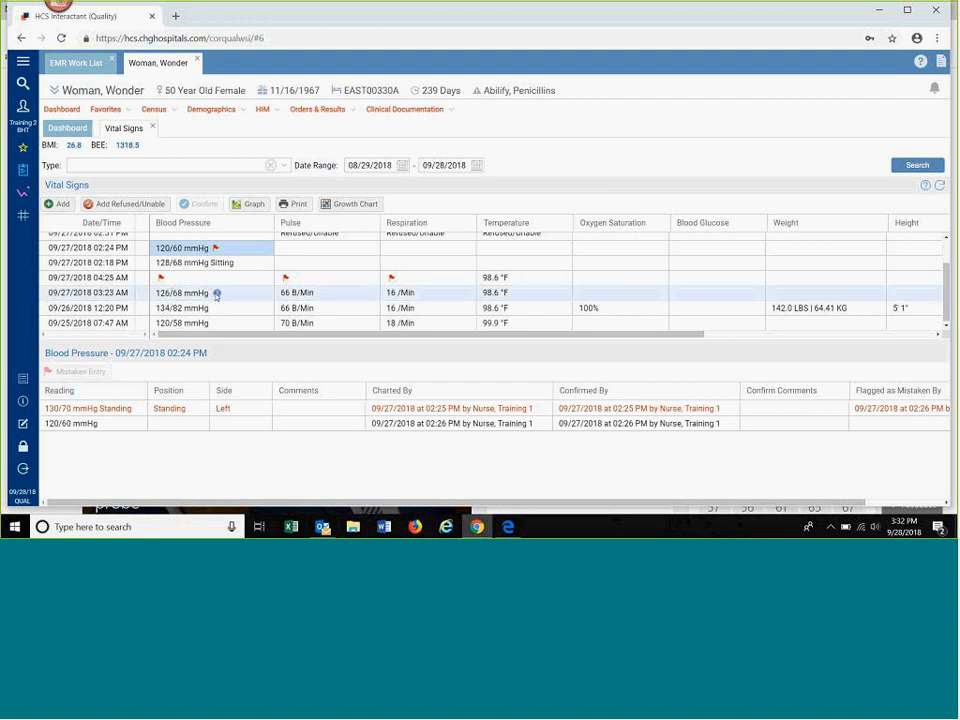
mouse_move(216, 295)
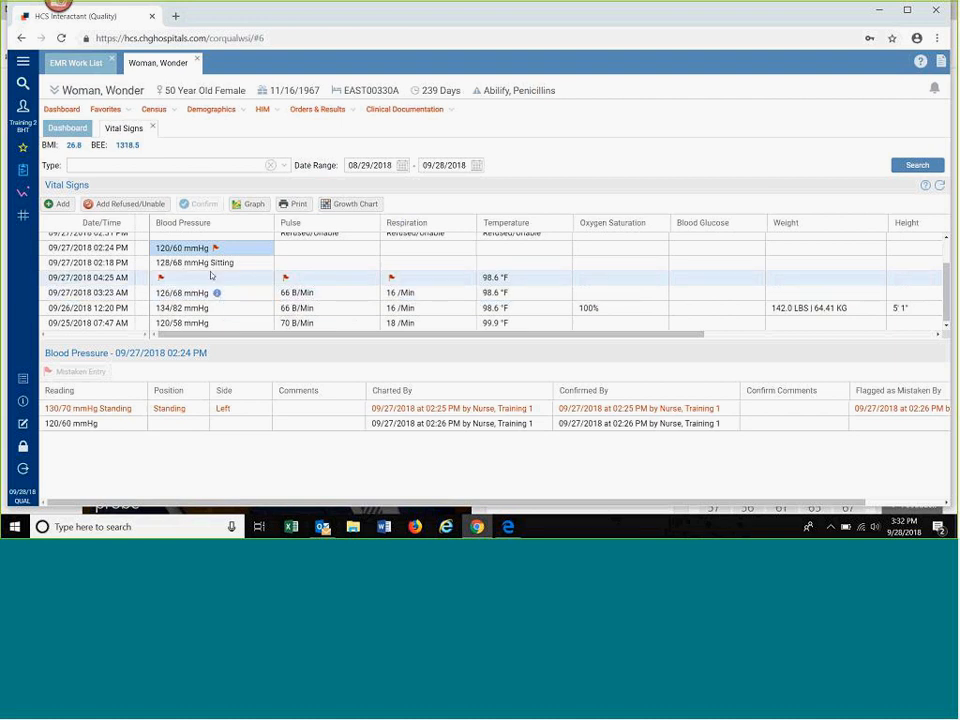
left_click(193, 294)
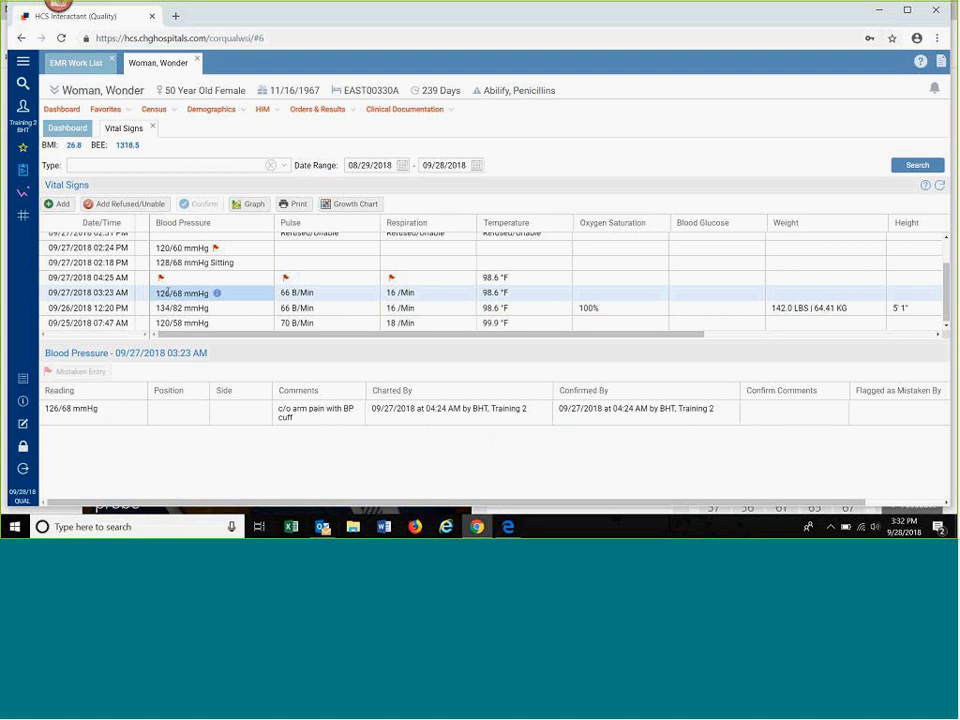
left_click(85, 409)
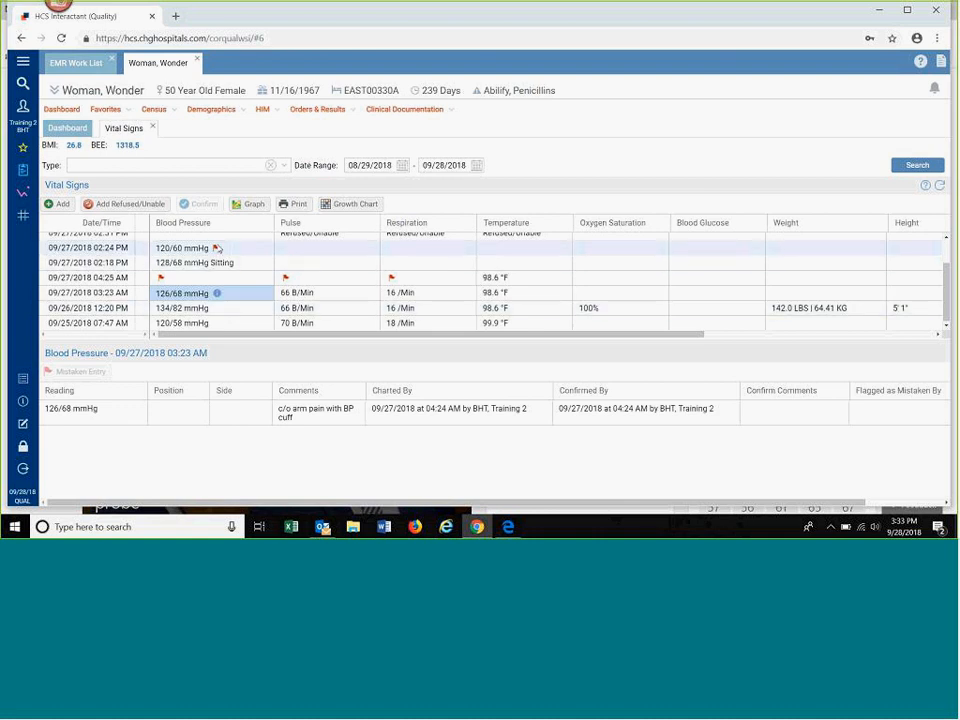
mouse_move(217, 248)
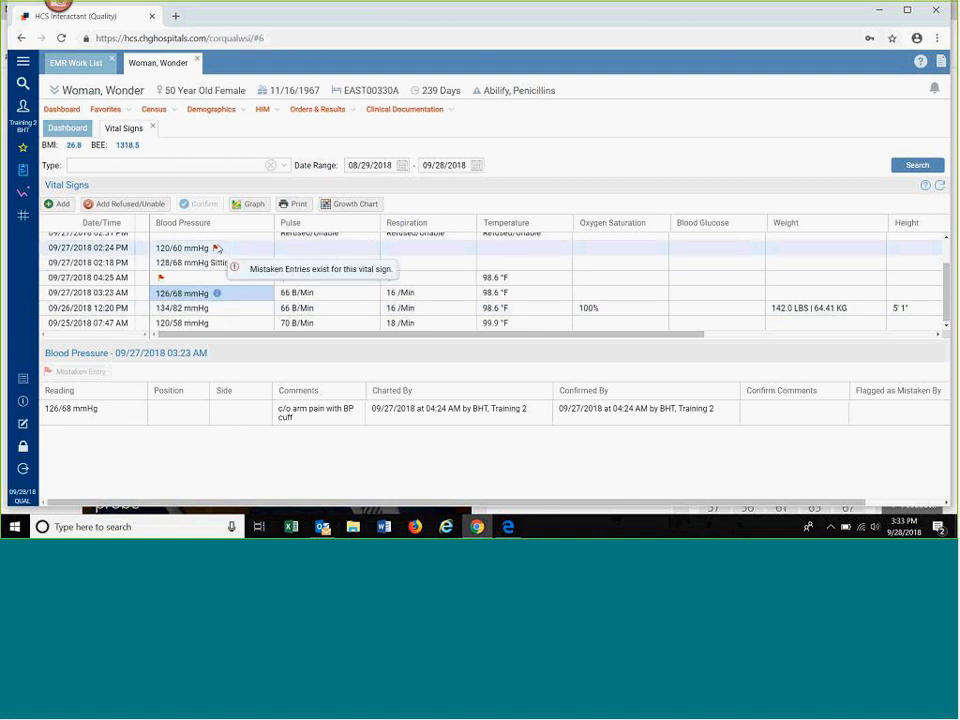
Step: Look through the vital sign types without choosing one, and set the date range's start to 08/22/2018
left_click(285, 167)
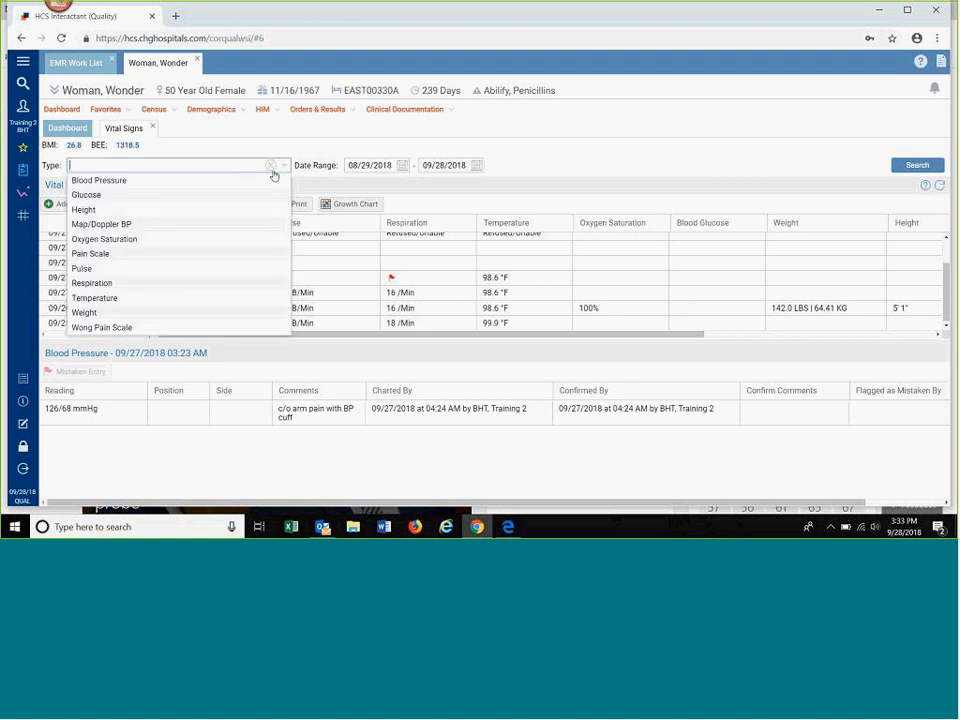
left_click(115, 165)
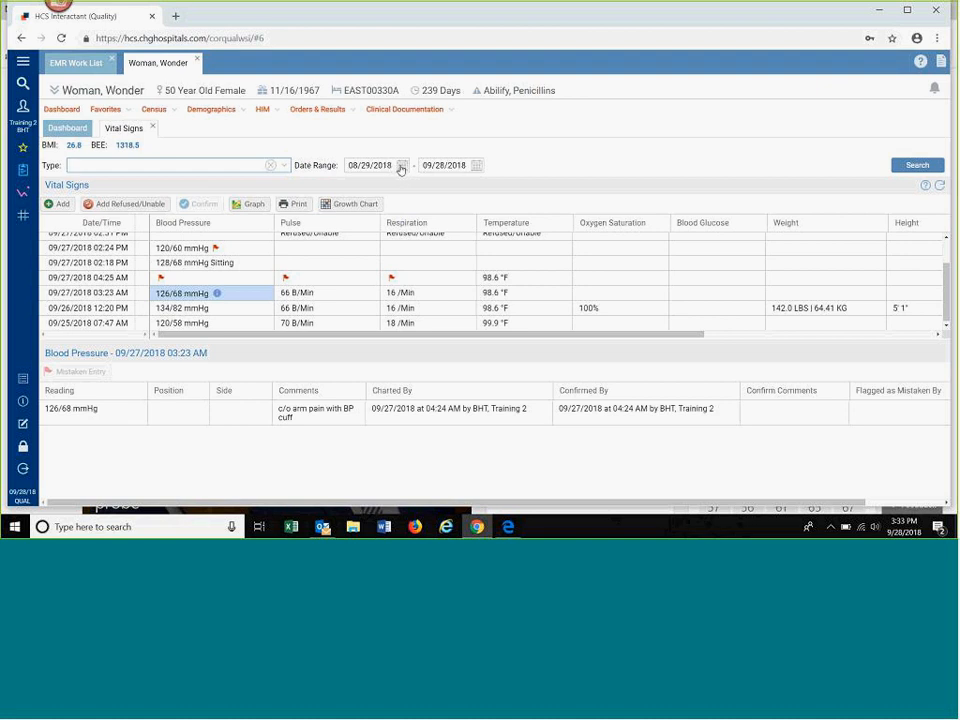
left_click(401, 166)
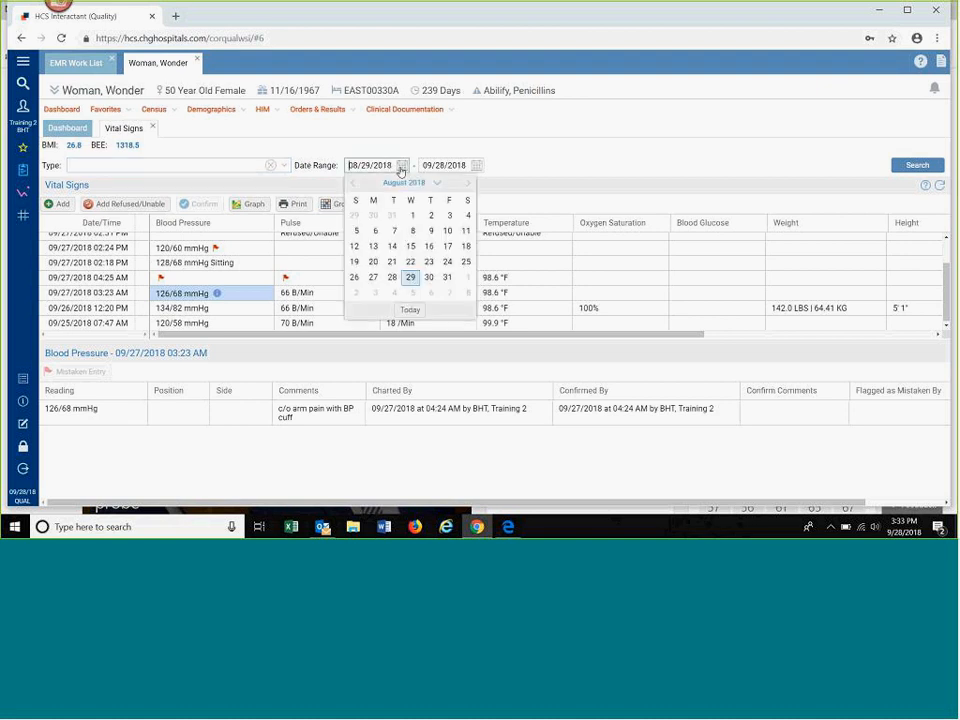
left_click(412, 263)
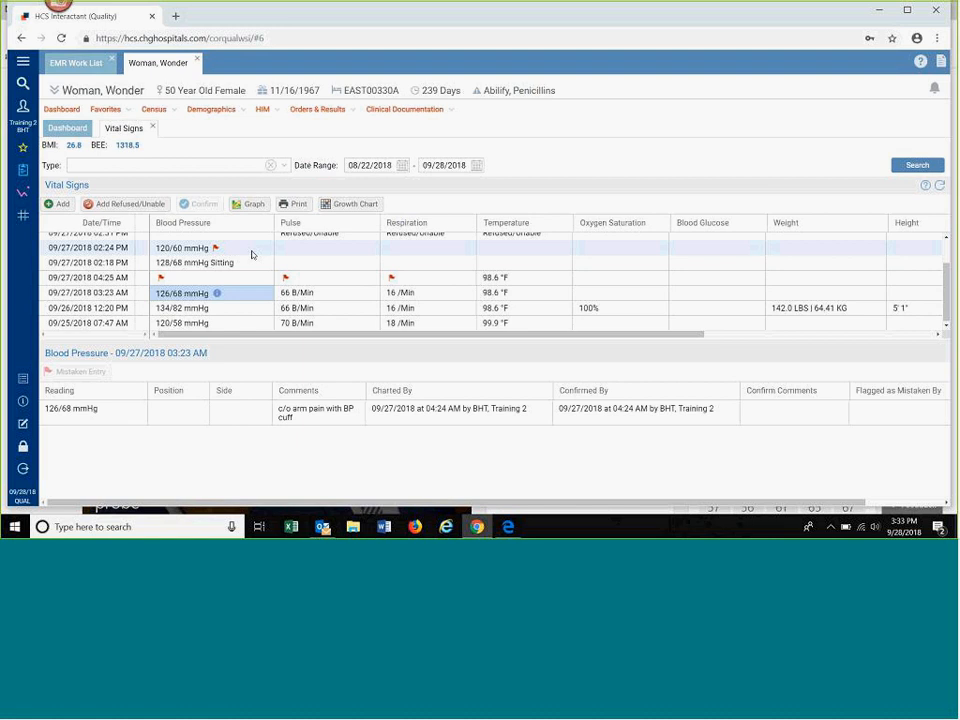
Step: Start a new vital signs entry with blood pressure 110/60, pulse 66, respiration 16 and temperature 99 °F
left_click(52, 205)
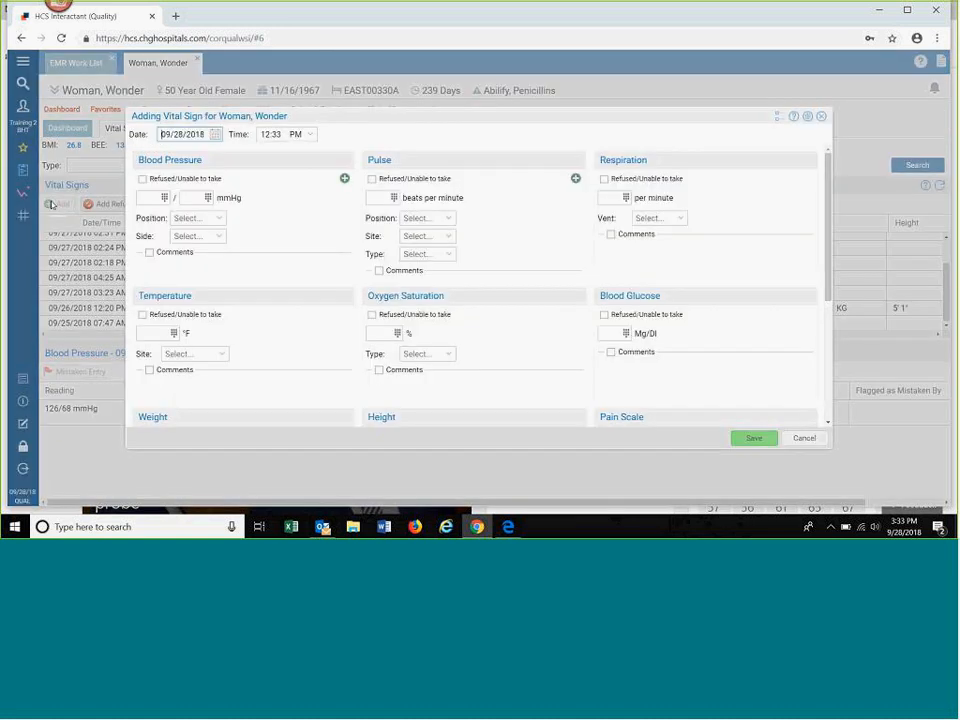
left_click(154, 195)
type("110")
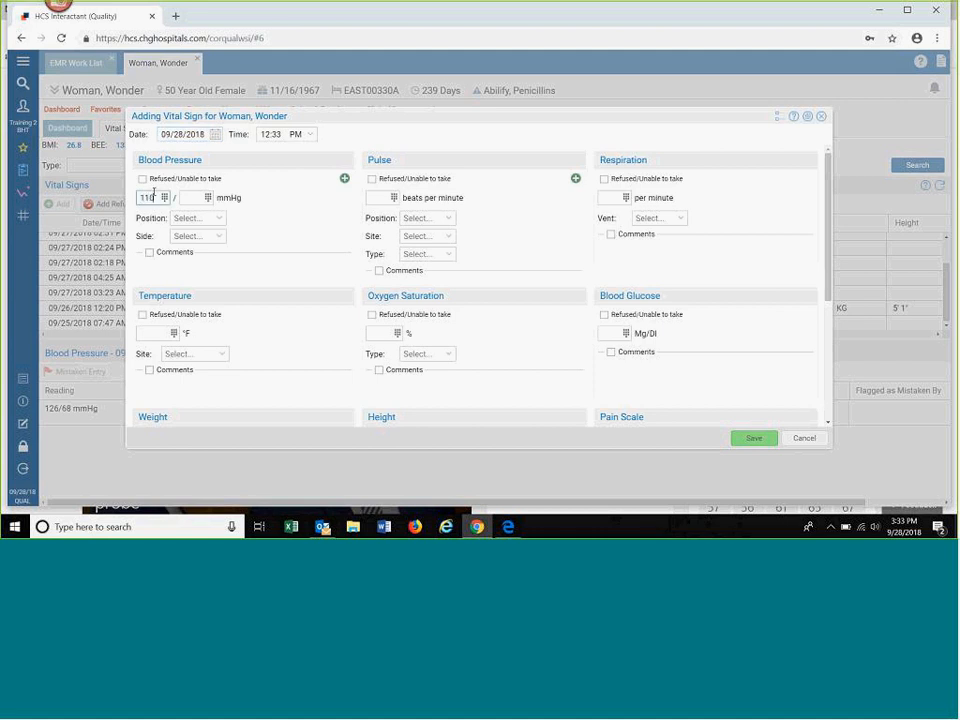
left_click(195, 197)
type("60")
left_click(378, 200)
type("66")
left_click(611, 197)
type("16")
left_click(162, 331)
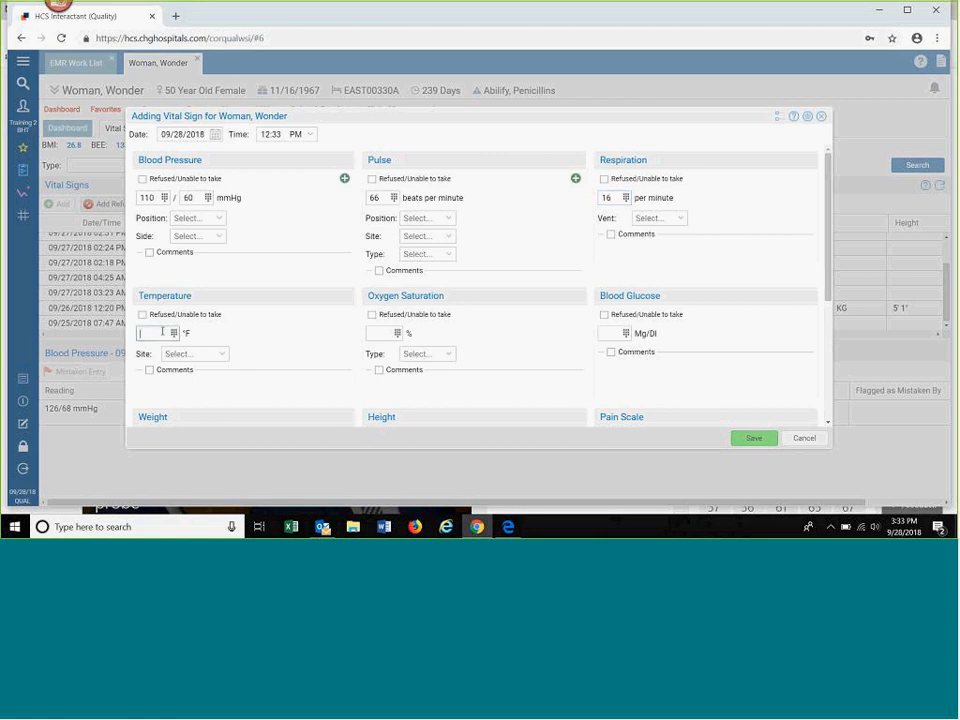
type("99")
Step: Add the comment "no c/o pain" to the new blood pressure reading
left_click(149, 253)
type("no c/o pain")
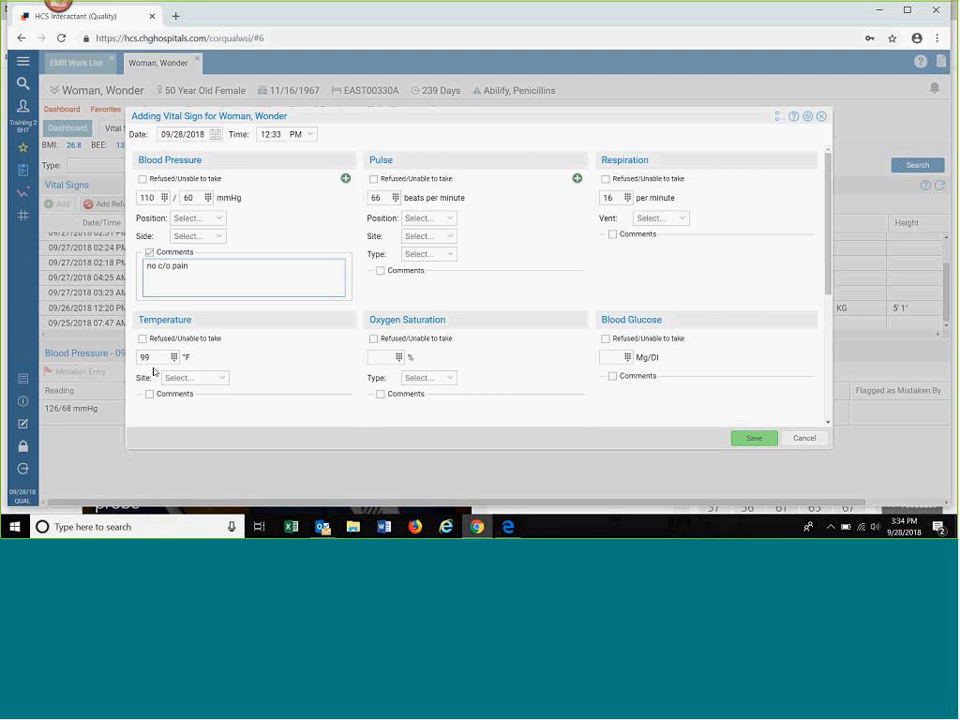
Step: Try to save the entry with a temperature of 333 °F, and cancel the Vital Sign Limits comment
left_click_drag(160, 357, 133, 366)
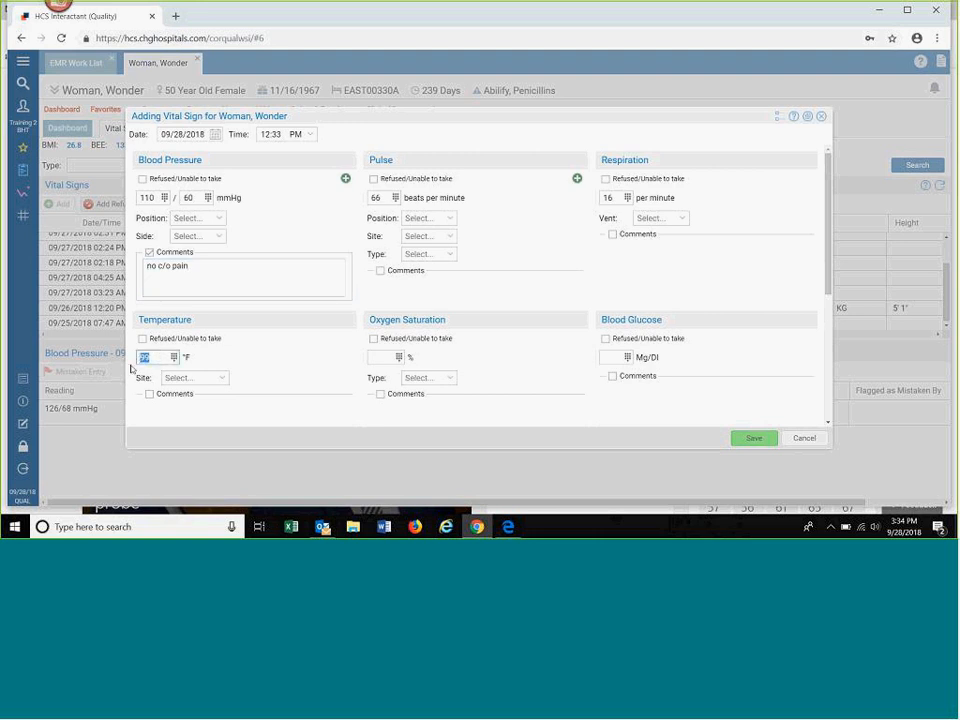
type("333")
left_click(747, 440)
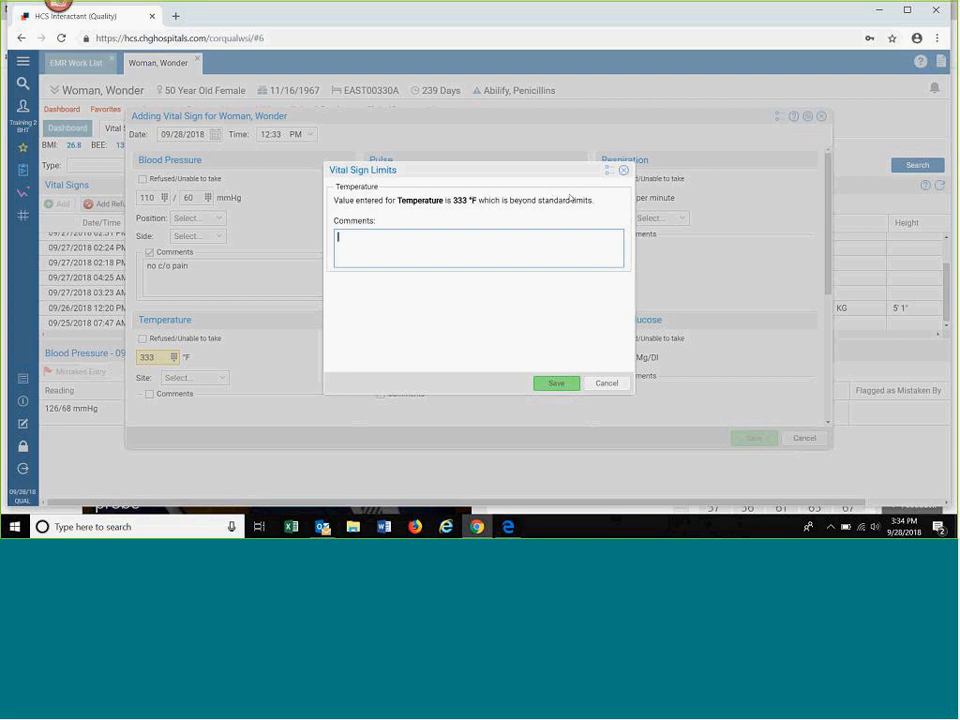
left_click(620, 385)
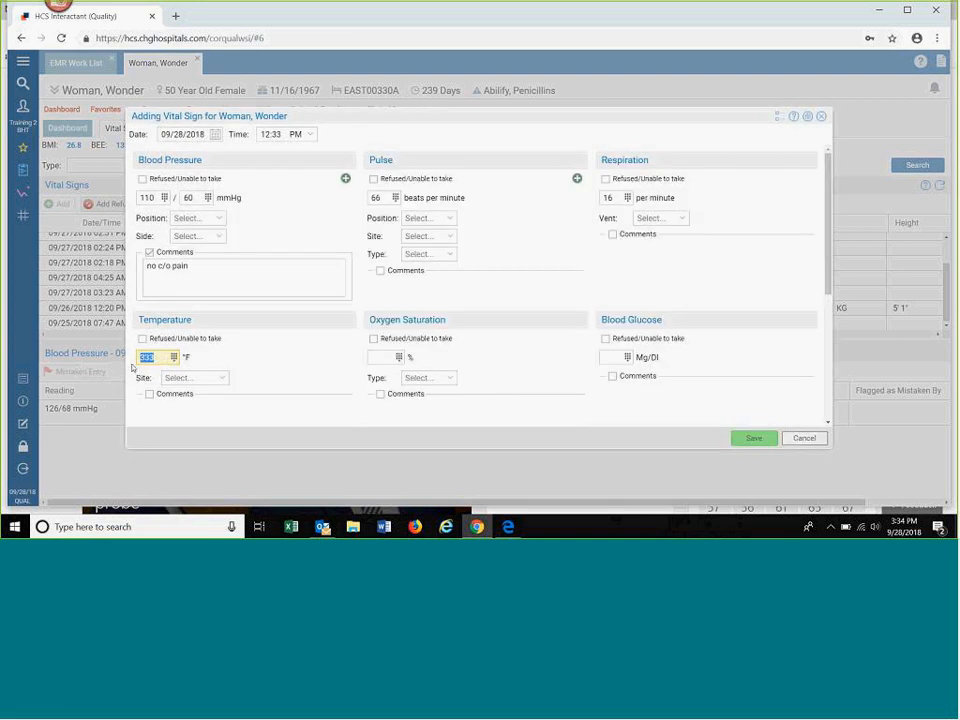
Step: Set the temperature to 99 °F, save the vital signs entry and view it in the chart
type("99")
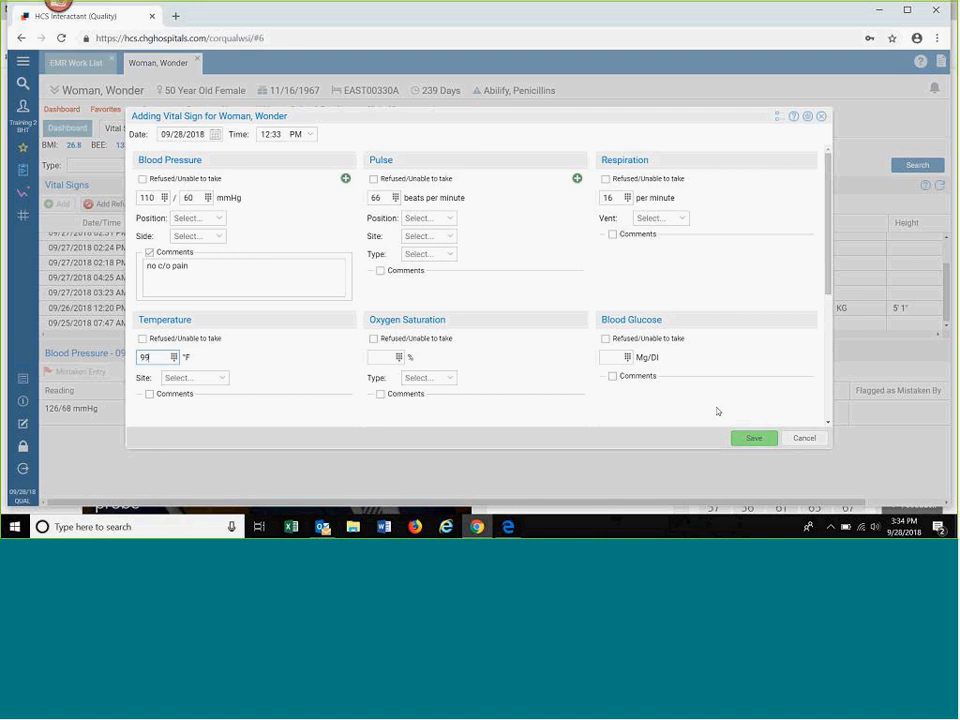
left_click(740, 440)
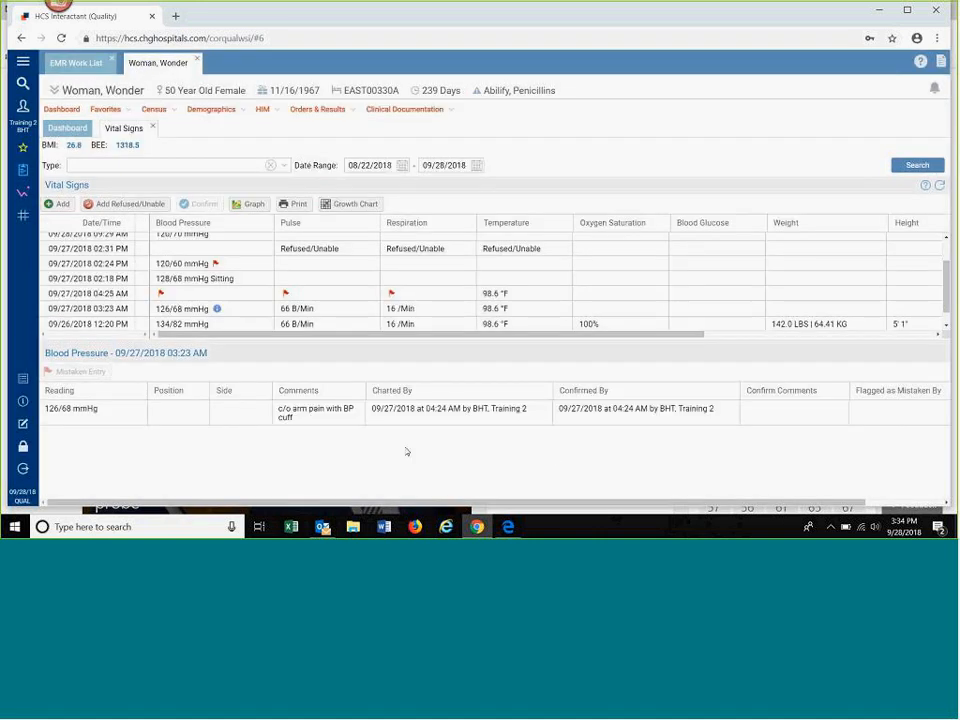
scroll(290, 260, "up", 2)
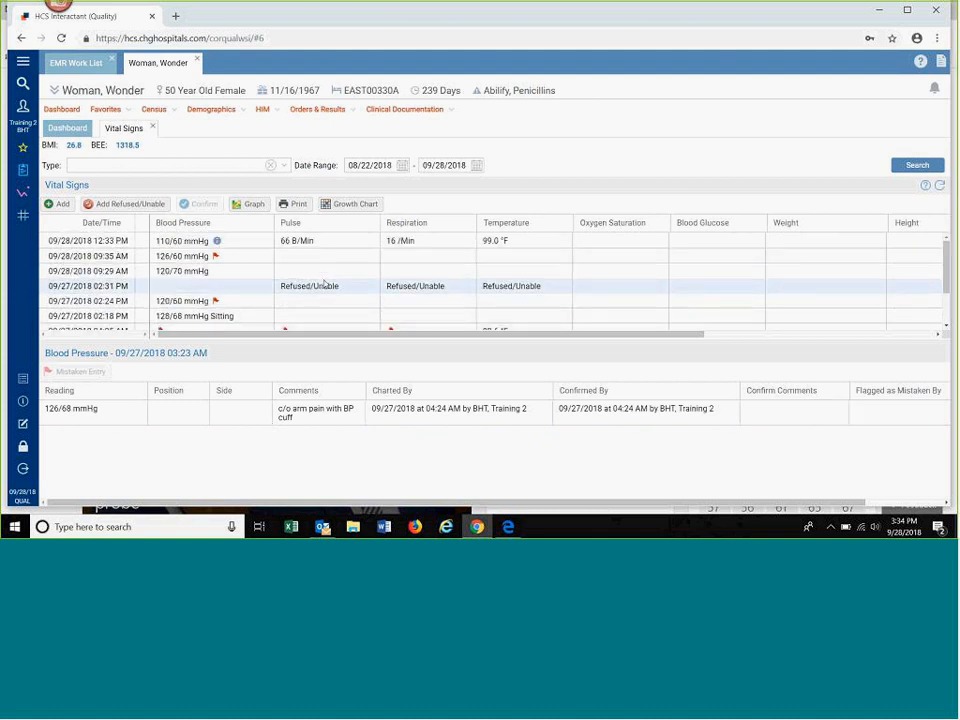
Step: Flag the 09/28/2018 12:33 PM temperature reading as a mistaken entry, replace it with 98.6 °F, and view its details
left_click(300, 241)
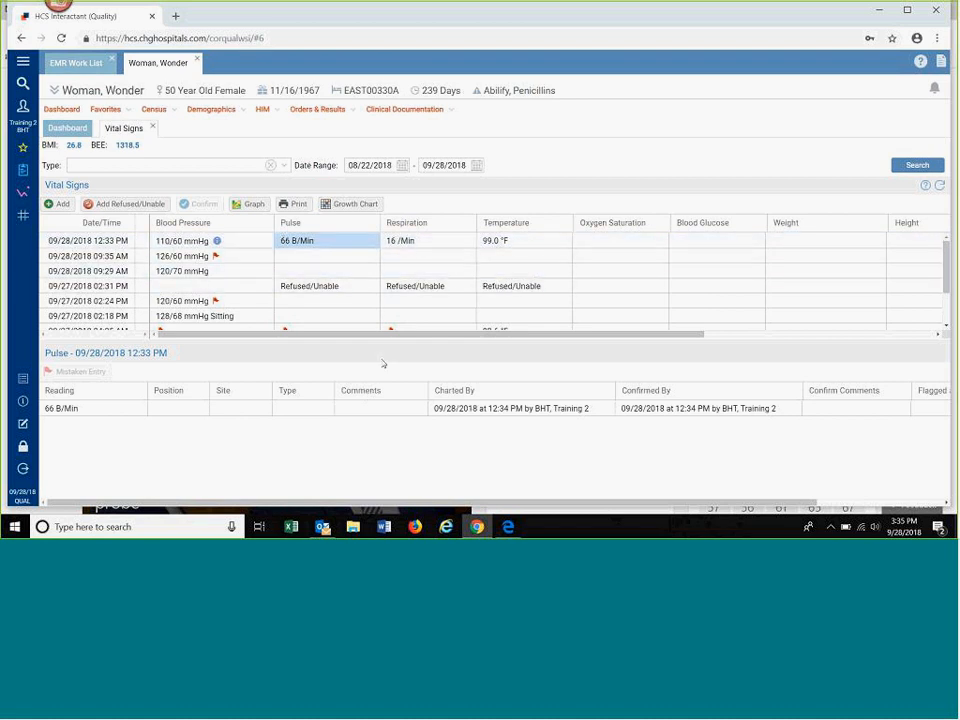
left_click(527, 244)
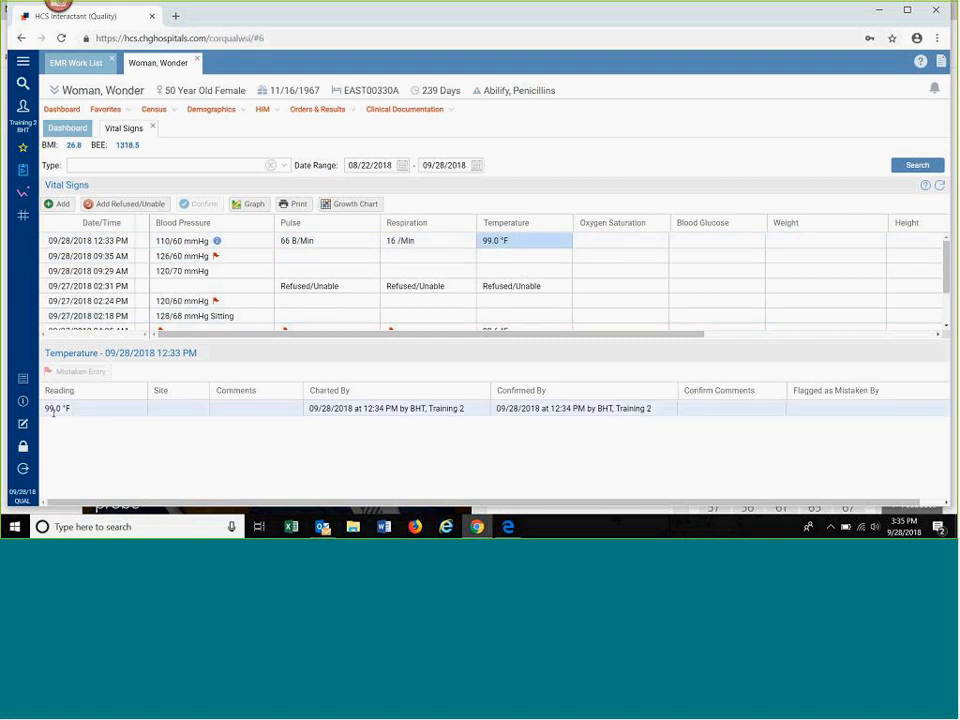
left_click(53, 410)
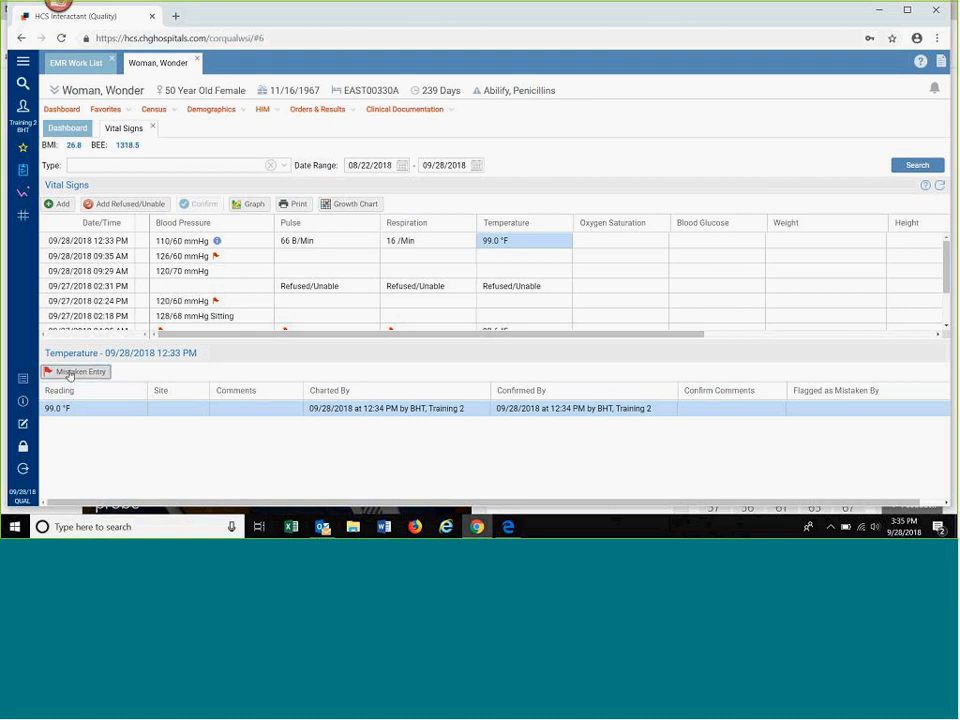
left_click(69, 373)
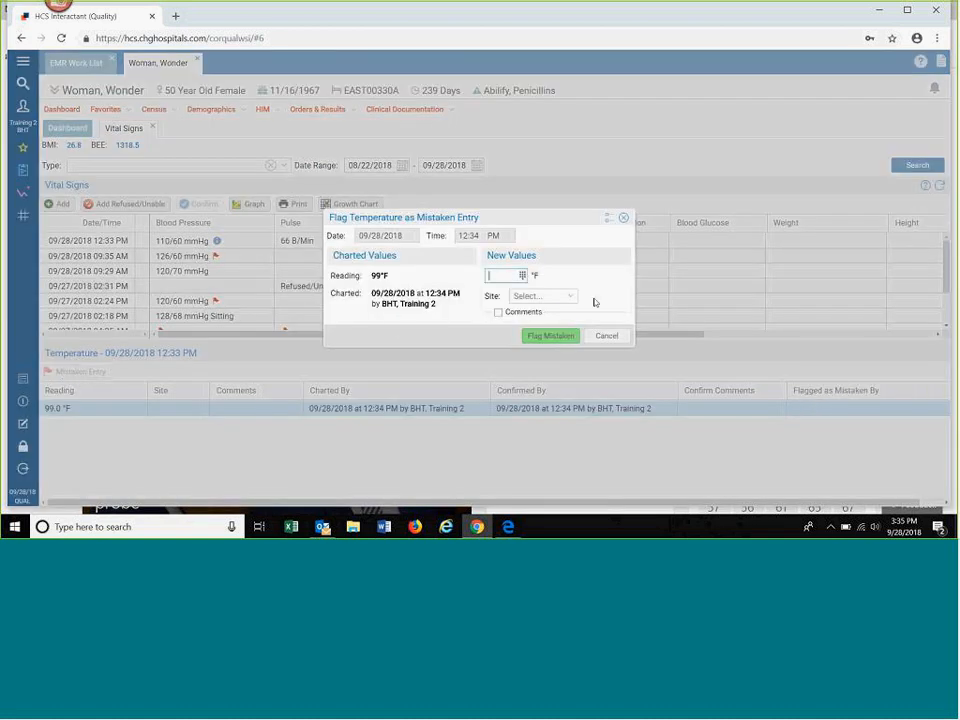
type("98.6")
left_click(500, 314)
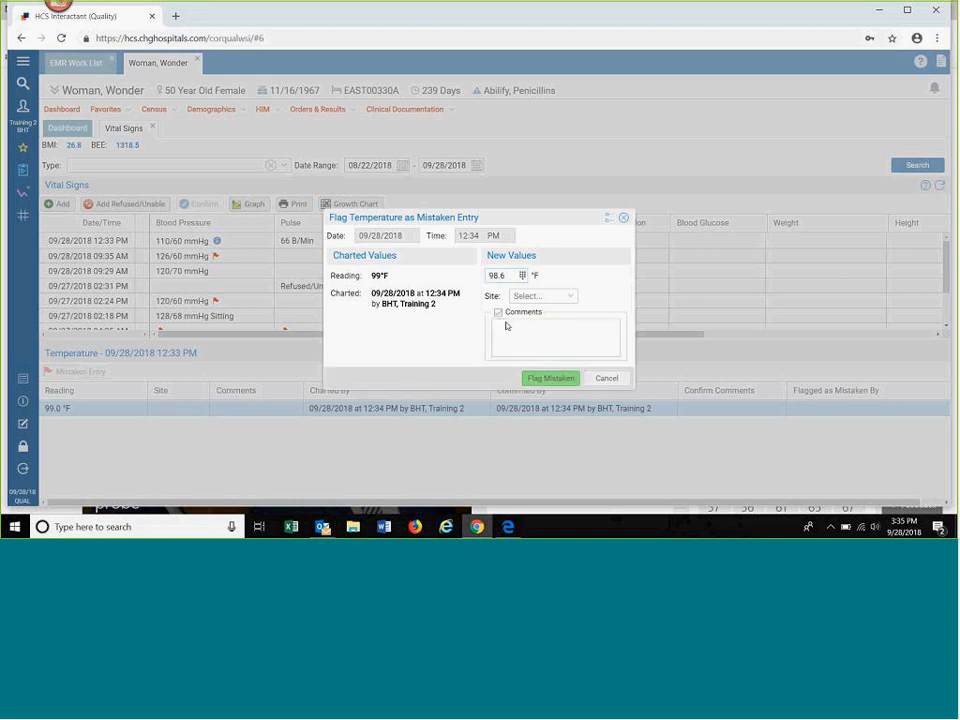
left_click(540, 378)
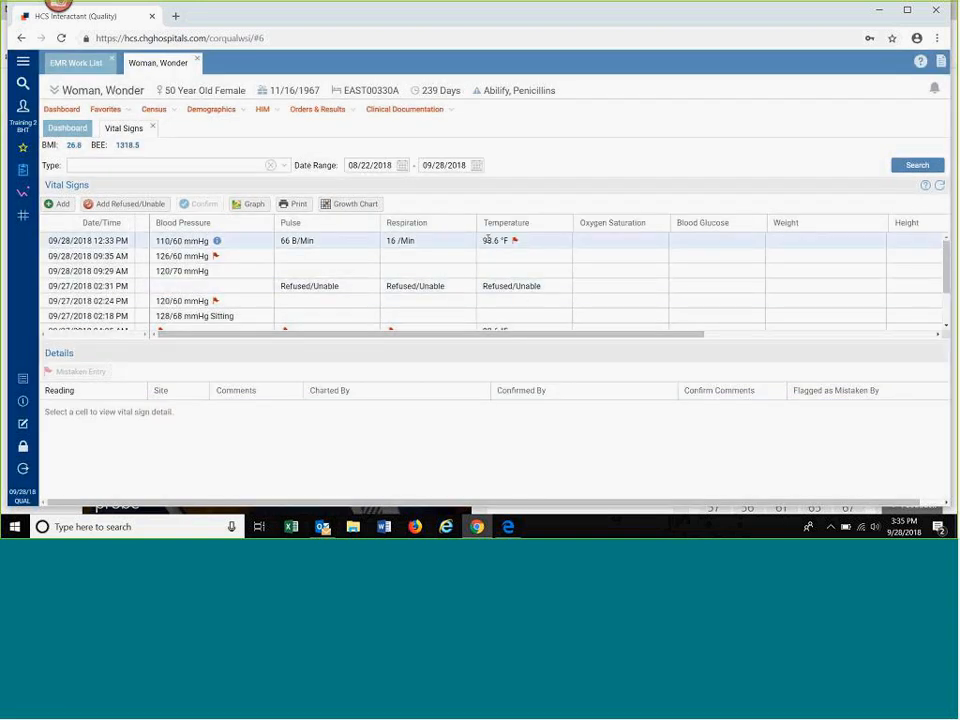
left_click(517, 242)
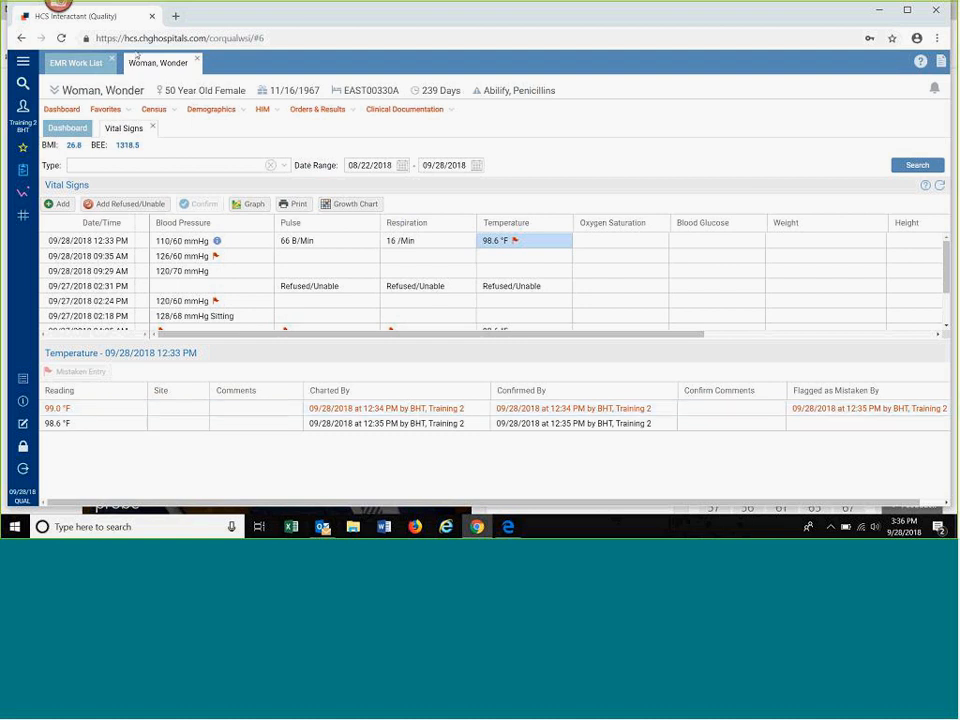
Step: Start a Refused/Unable entry for blood pressure, temperature, weight, respiration and pulse with the reason "Patient Not Letting Staff Near"
left_click(127, 206)
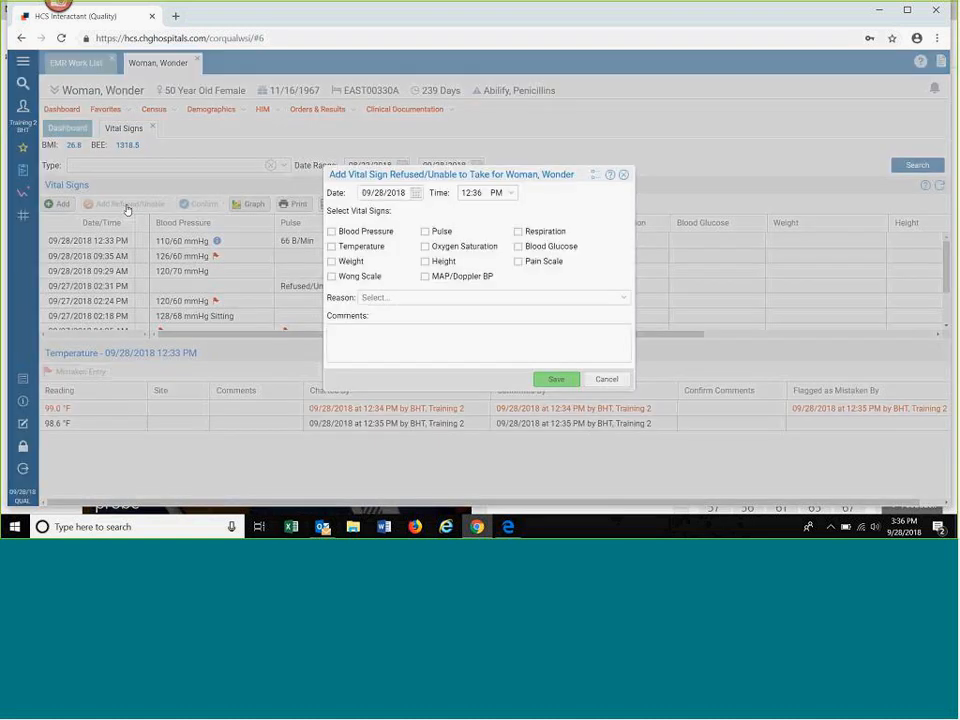
left_click(332, 232)
left_click(332, 247)
left_click(332, 262)
left_click(518, 232)
left_click(425, 232)
left_click(622, 298)
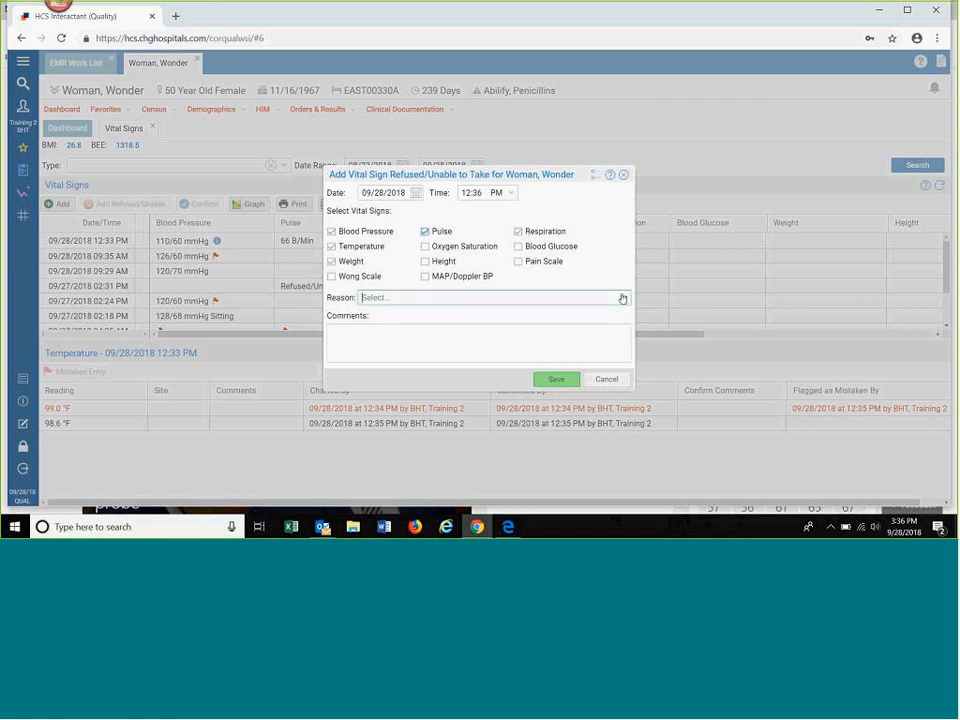
left_click(456, 328)
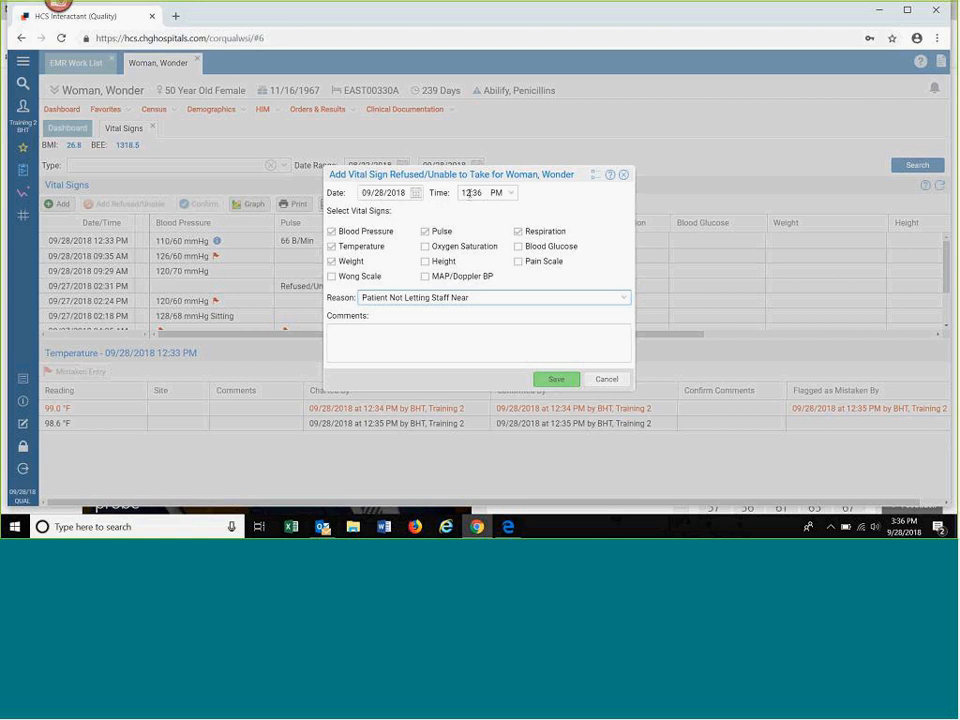
Step: Set the Refused/Unable entry's time to 09:30 AM and save it
left_click(470, 193)
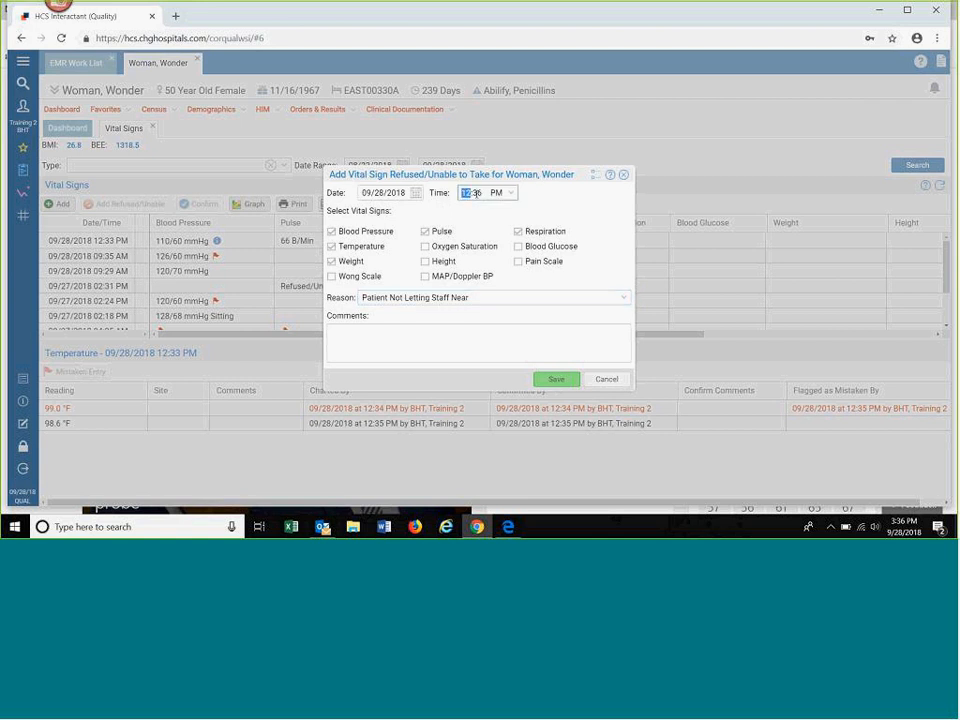
left_click_drag(485, 194, 460, 196)
type("0930")
left_click(511, 193)
left_click(508, 206)
left_click(556, 380)
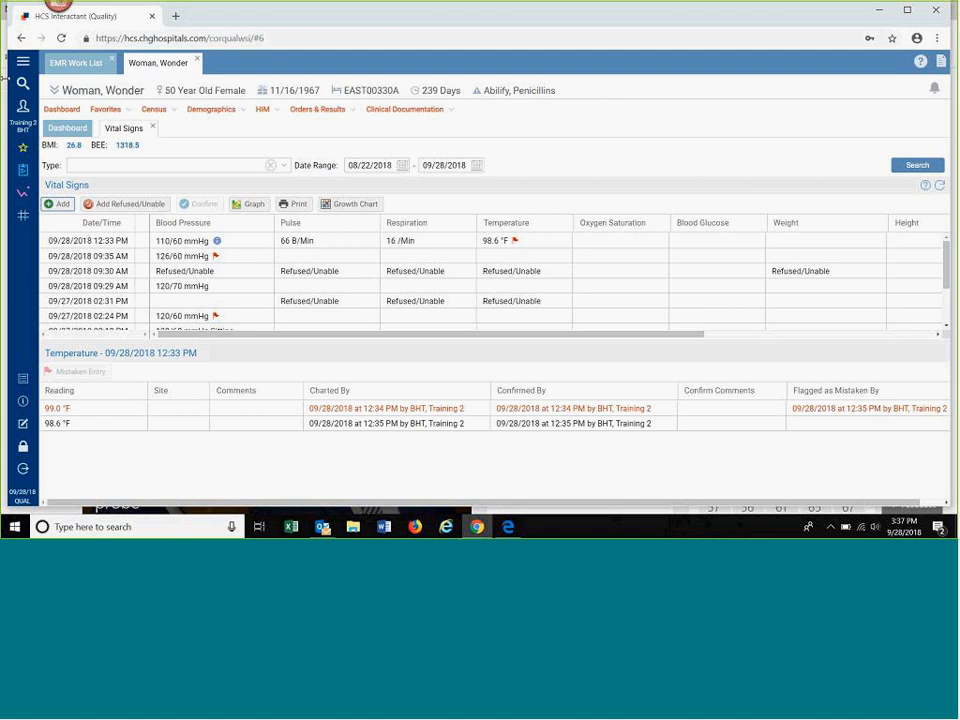
Step: Find and open Vital Sign Entry by Work List, and list the patients by Work List instead of Account
left_click(22, 85)
type("vita")
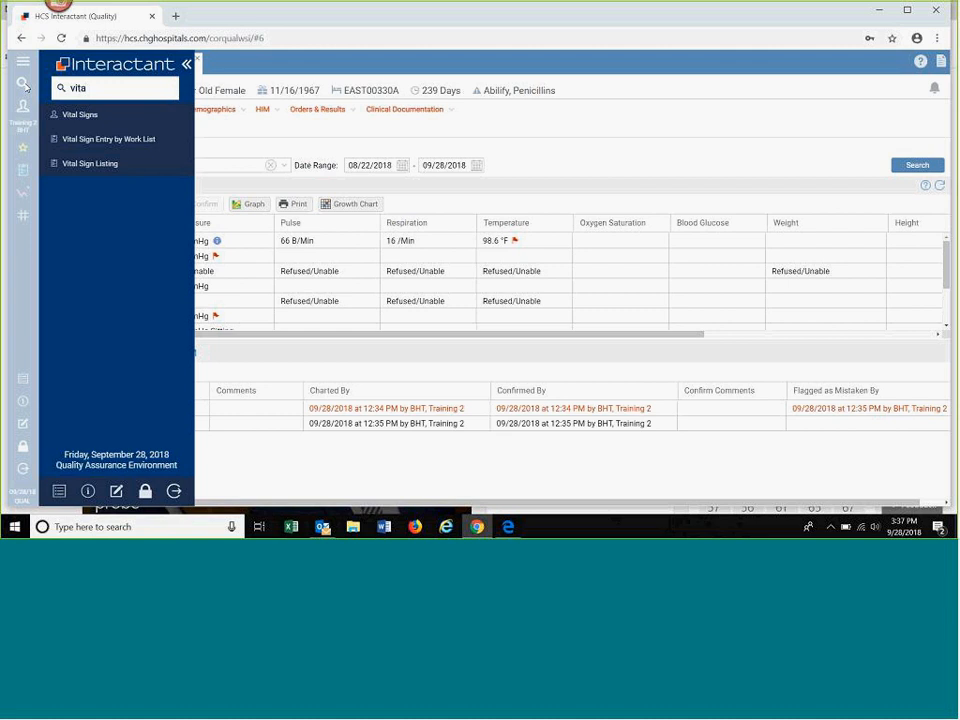
left_click(90, 140)
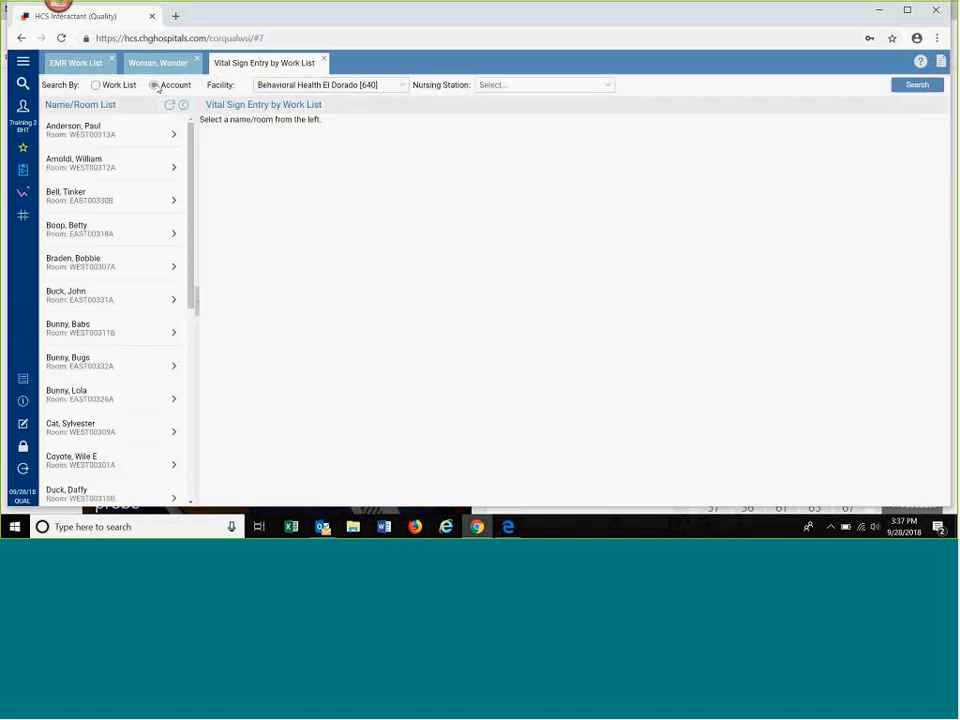
left_click(95, 85)
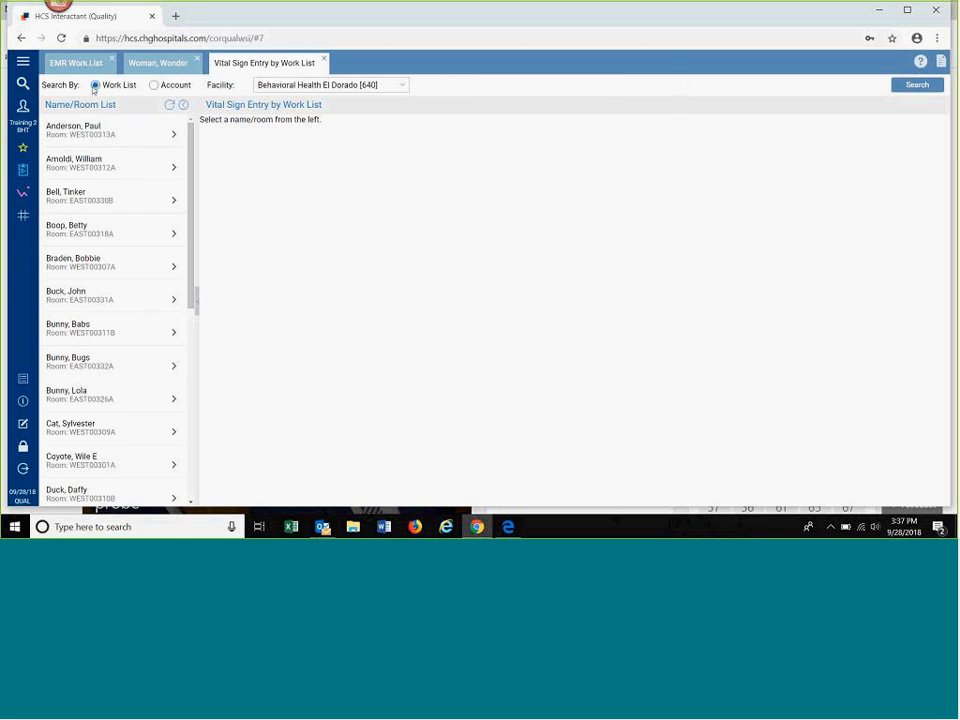
left_click(911, 86)
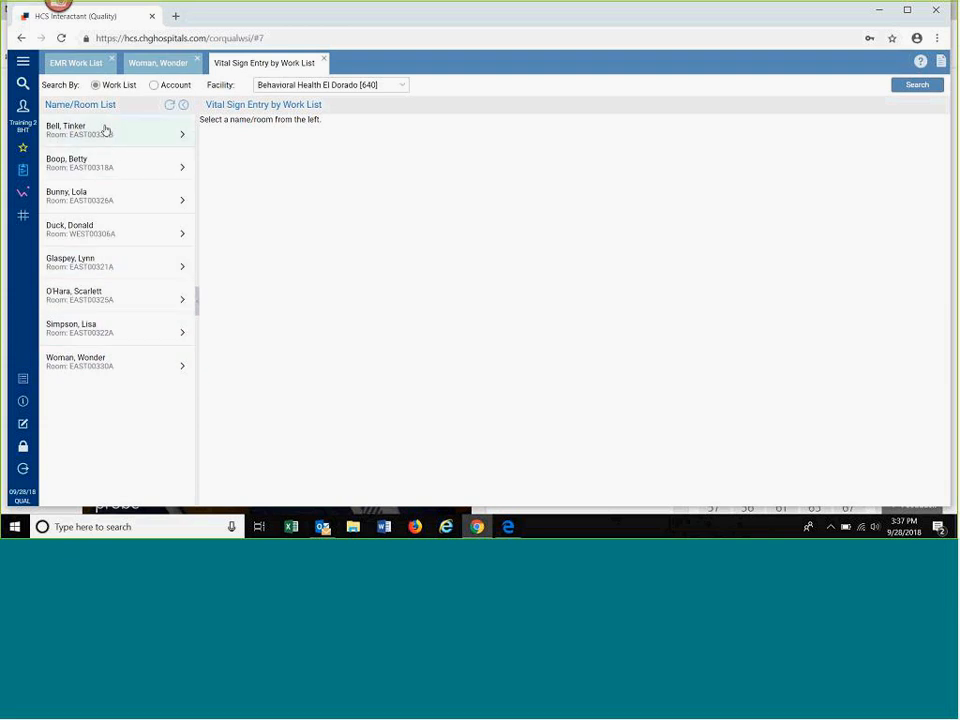
Step: View the vital sign entry pages for the patients in rooms WEST00306A and EAST00325A, cancelling each new entry
left_click(95, 233)
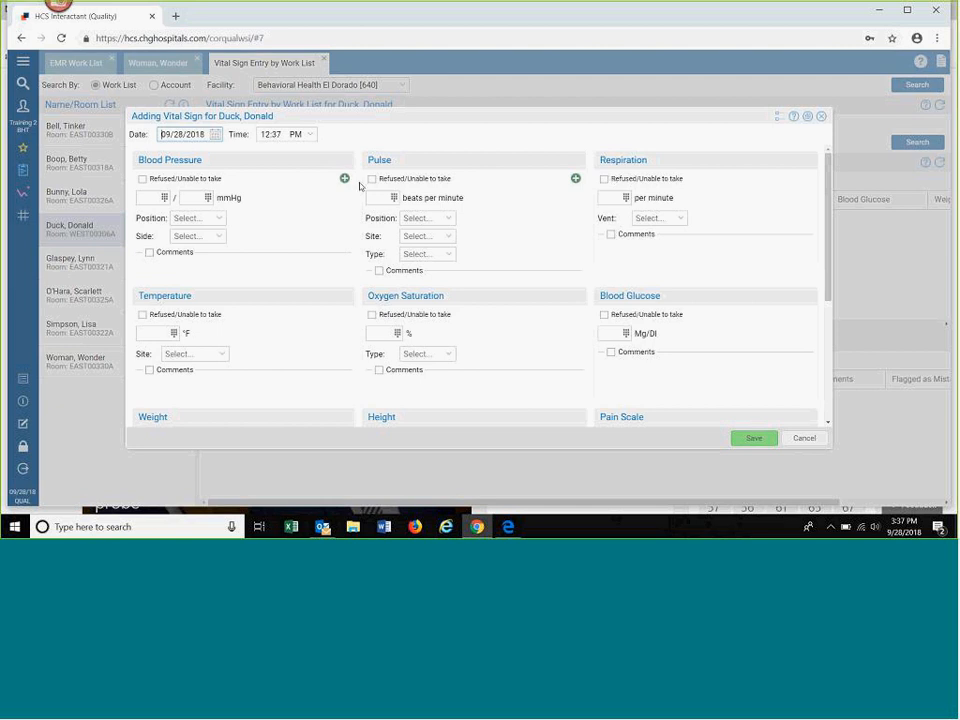
left_click(789, 440)
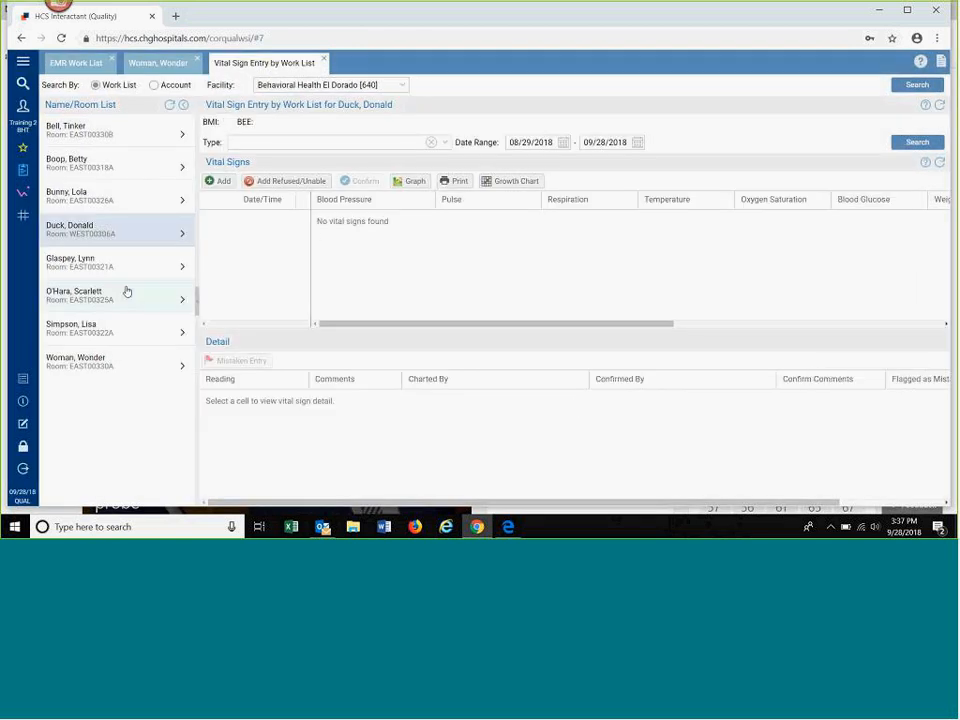
left_click(89, 305)
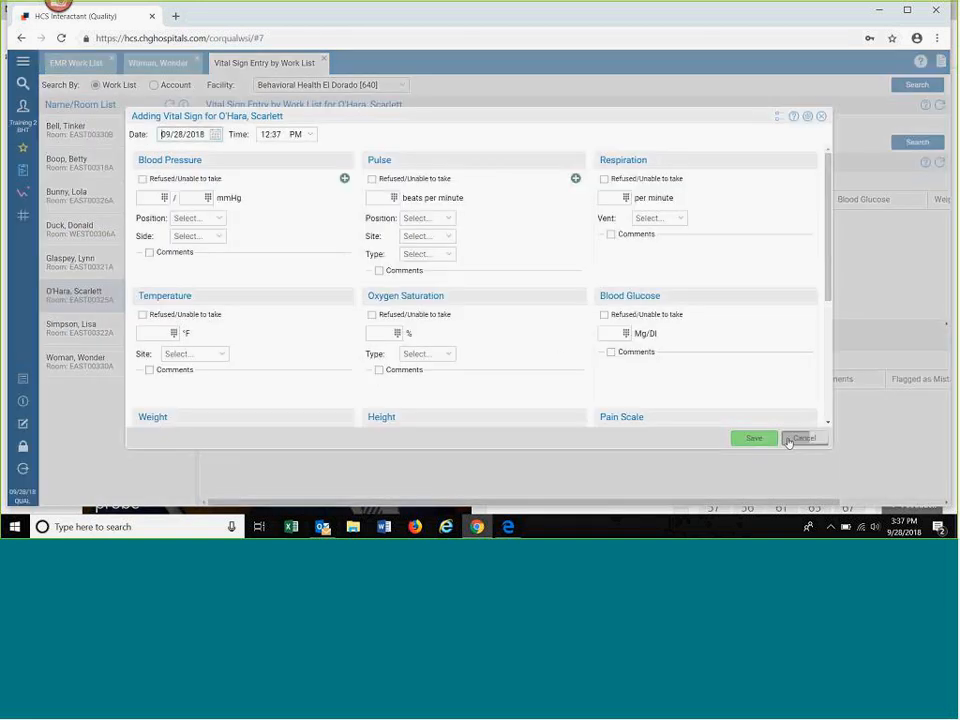
left_click(797, 438)
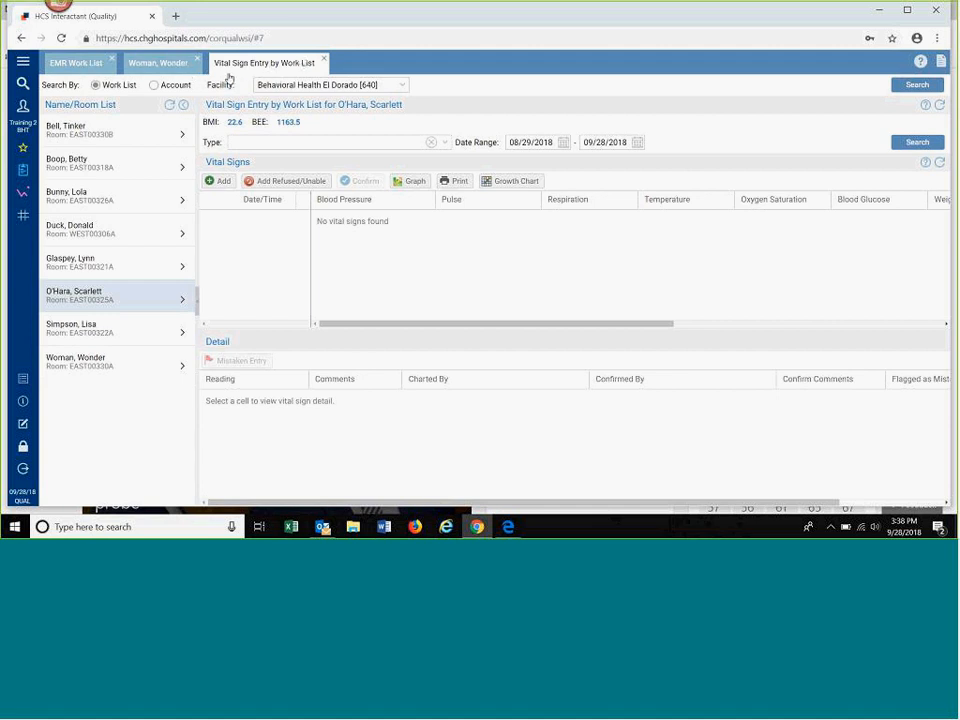
Step: Open the dashboard of the patient in room EAST00318A from the EMR Work List, and return to the room EAST00330A patient's vital signs
left_click(58, 63)
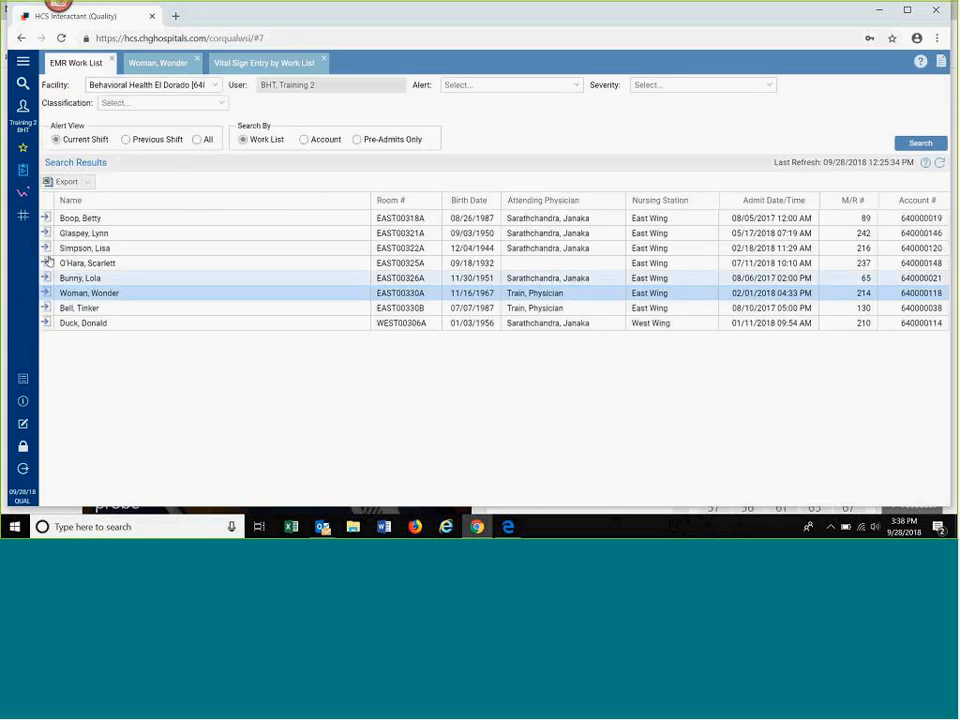
left_click(46, 217)
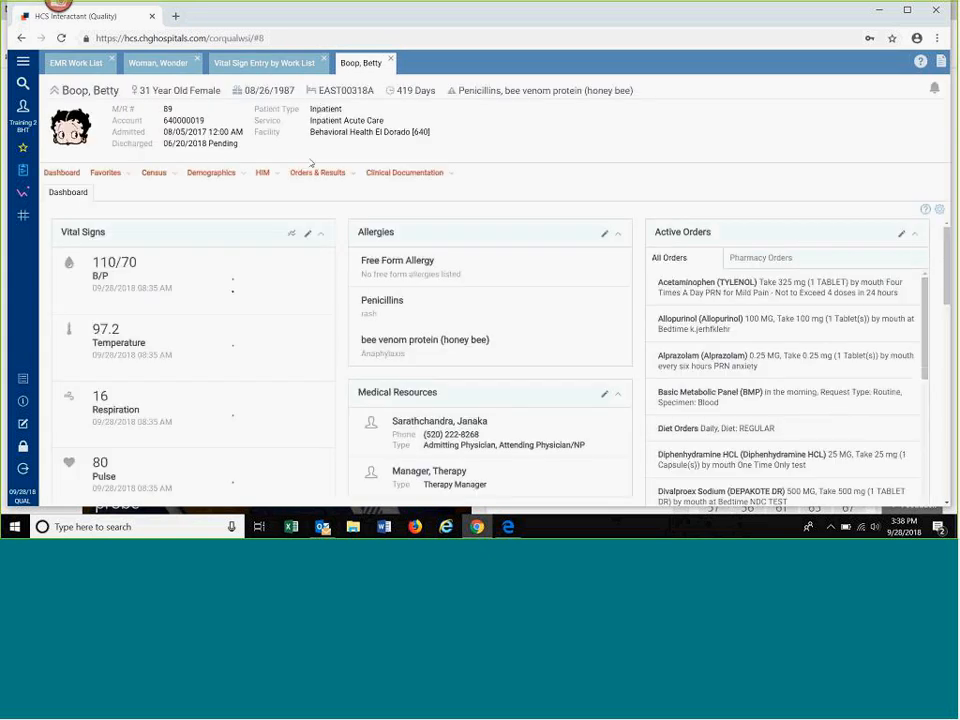
left_click(170, 64)
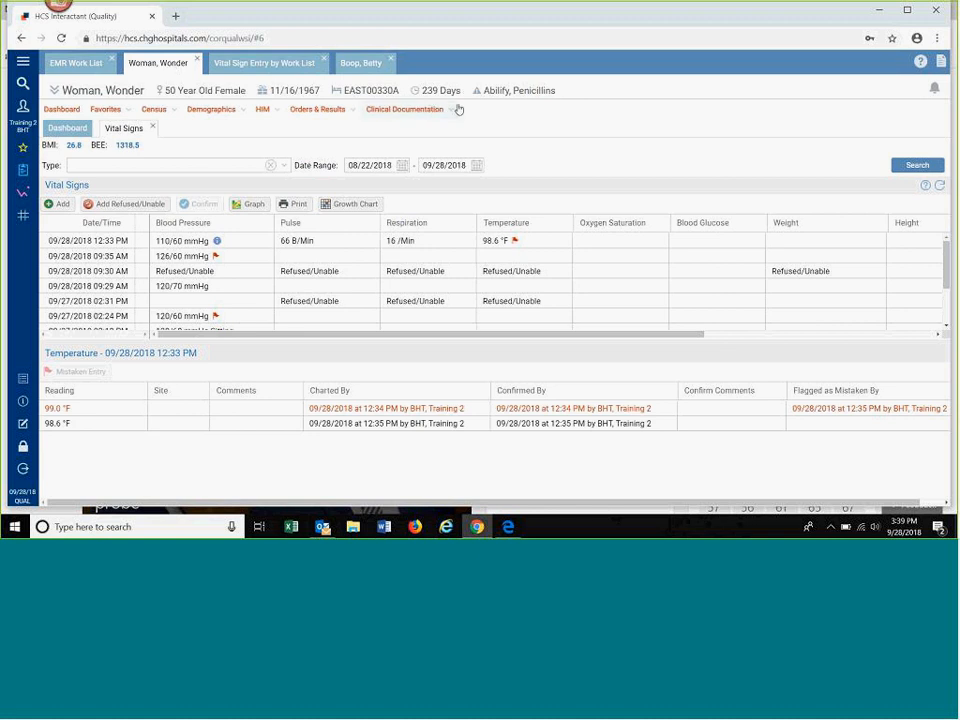
Step: Open the Notes of the patient in room EAST00330A and view the Discipline filter's options
left_click(393, 111)
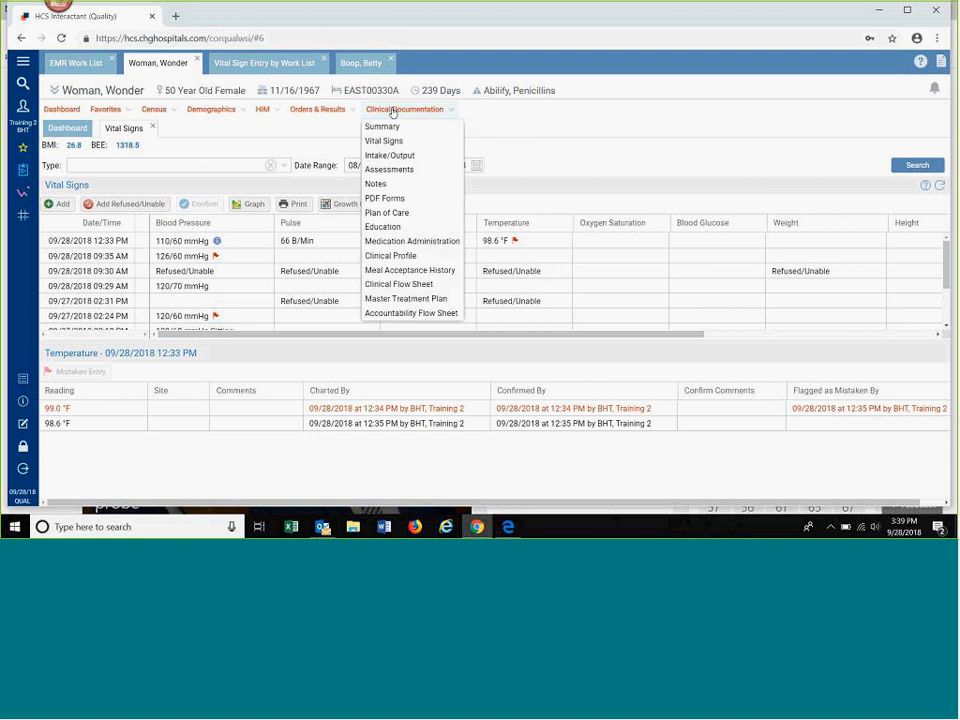
left_click(375, 184)
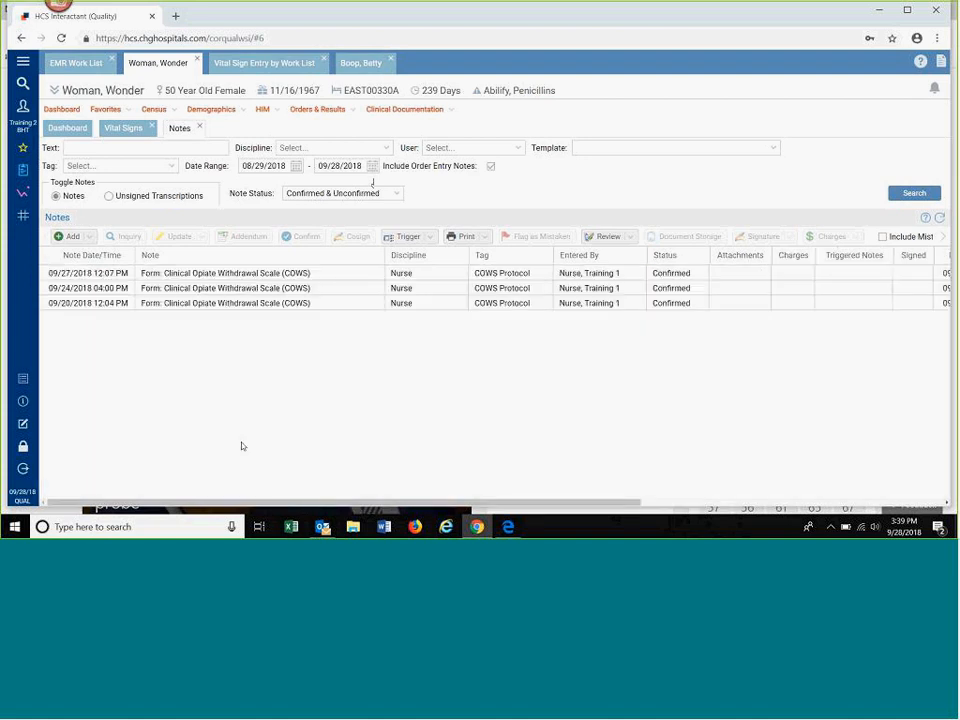
left_click(234, 303)
left_click(388, 149)
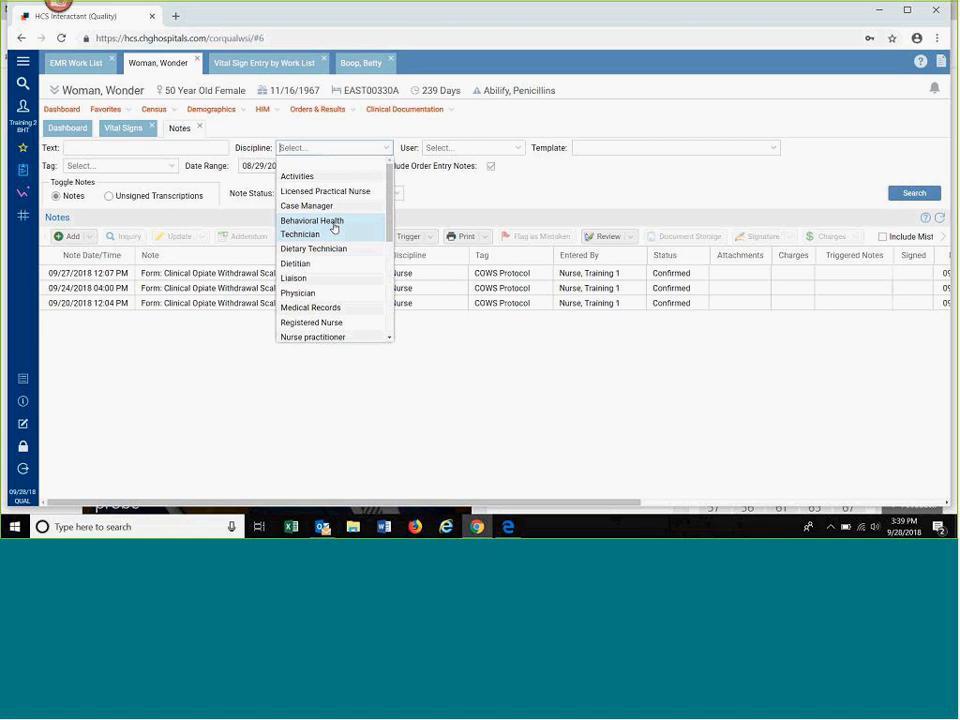
left_click(388, 149)
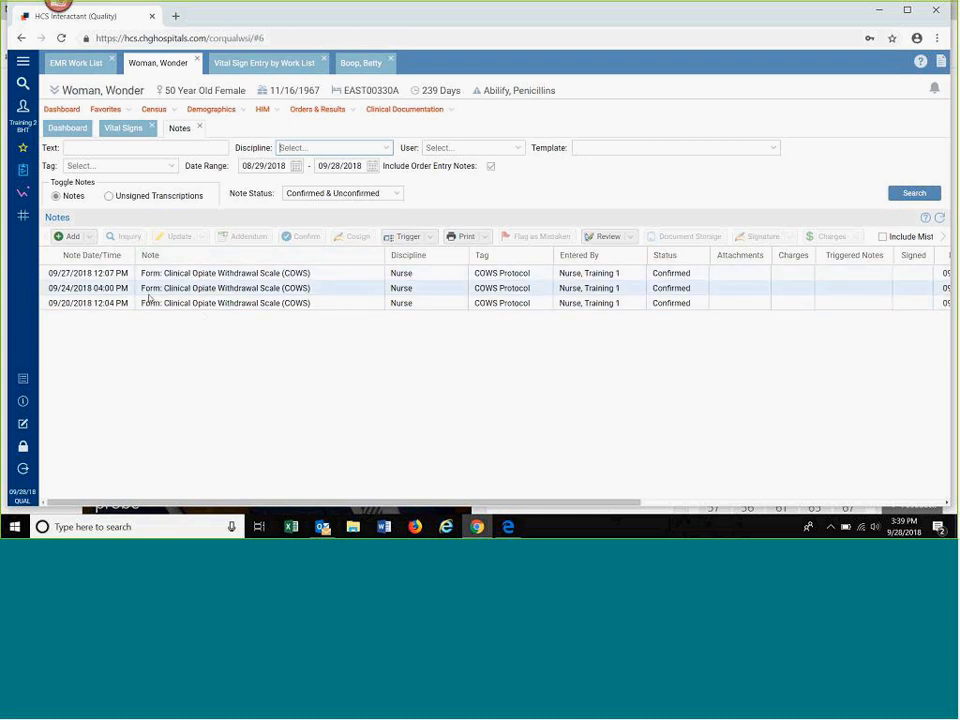
Step: Open the 09/27/2018 12:07 PM Clinical Opiate Withdrawal Scale note for inquiry and read through its answers and scoring
left_click(176, 273)
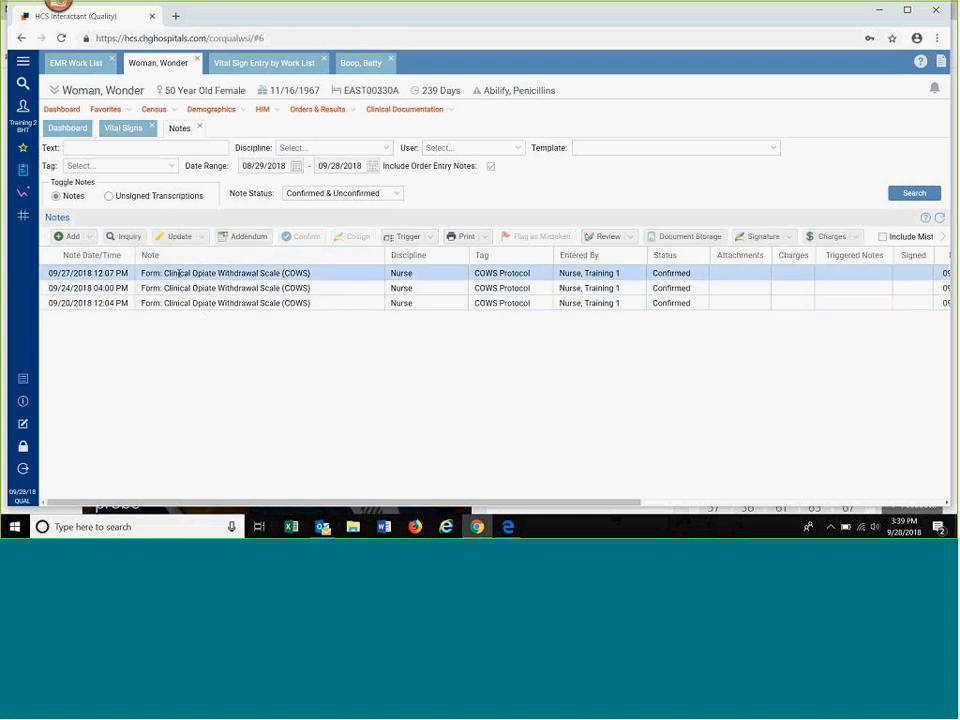
left_click(127, 237)
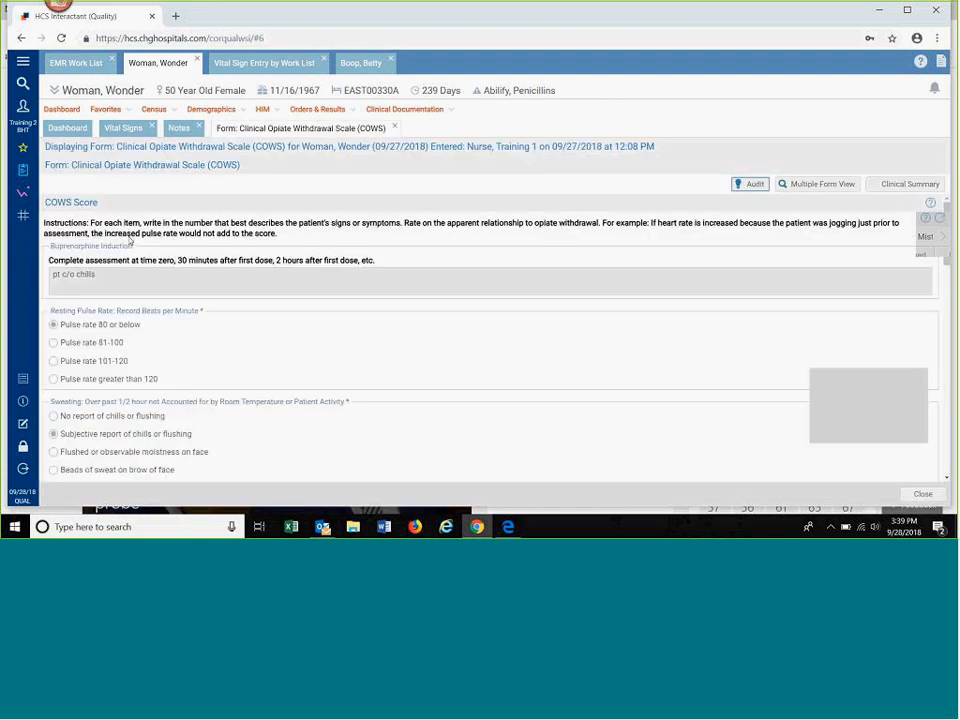
scroll(306, 277, "down", 5)
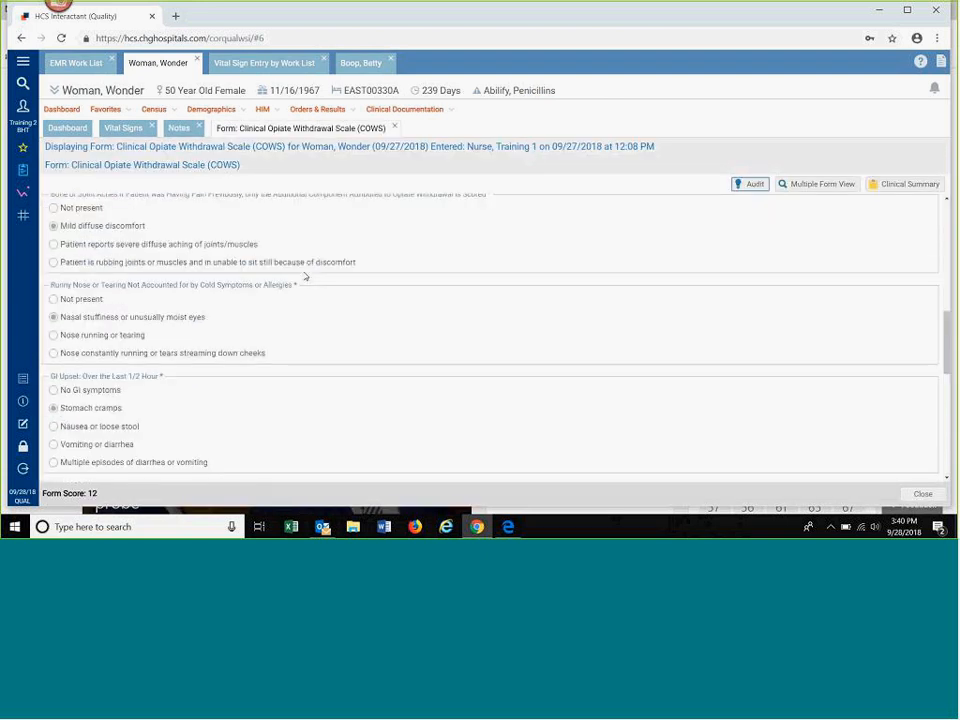
scroll(306, 277, "down", 5)
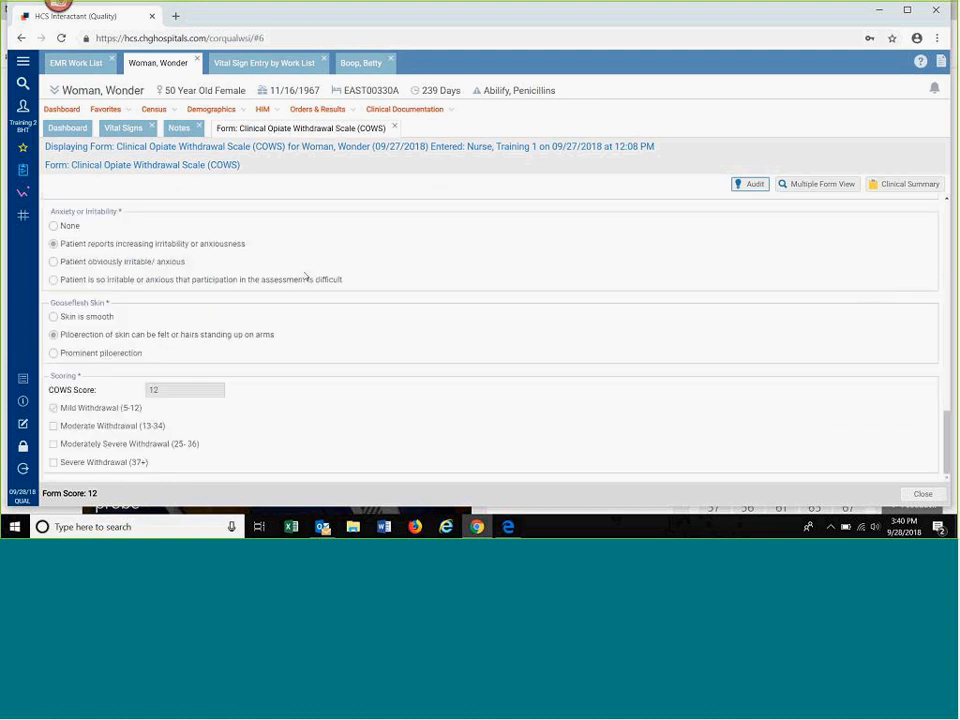
scroll(266, 401, "up", 1)
scroll(266, 401, "down", 1)
Step: Compare the 09/27, 09/24 and 09/20/2018 COWS forms in the Multiple Form View, and close the comparison and the form
left_click(816, 184)
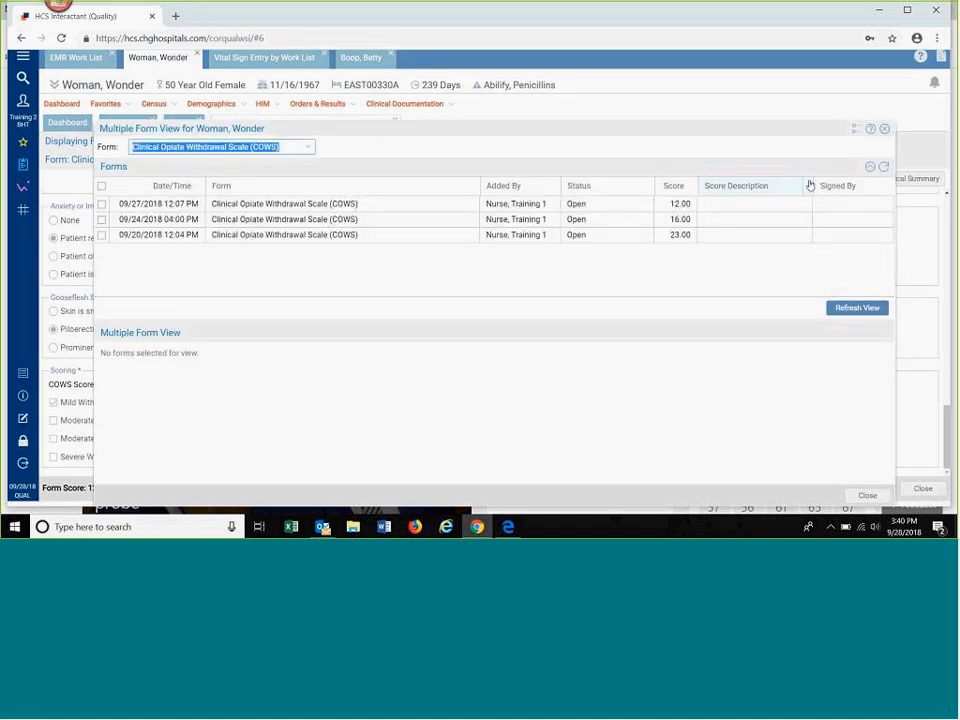
left_click(102, 204)
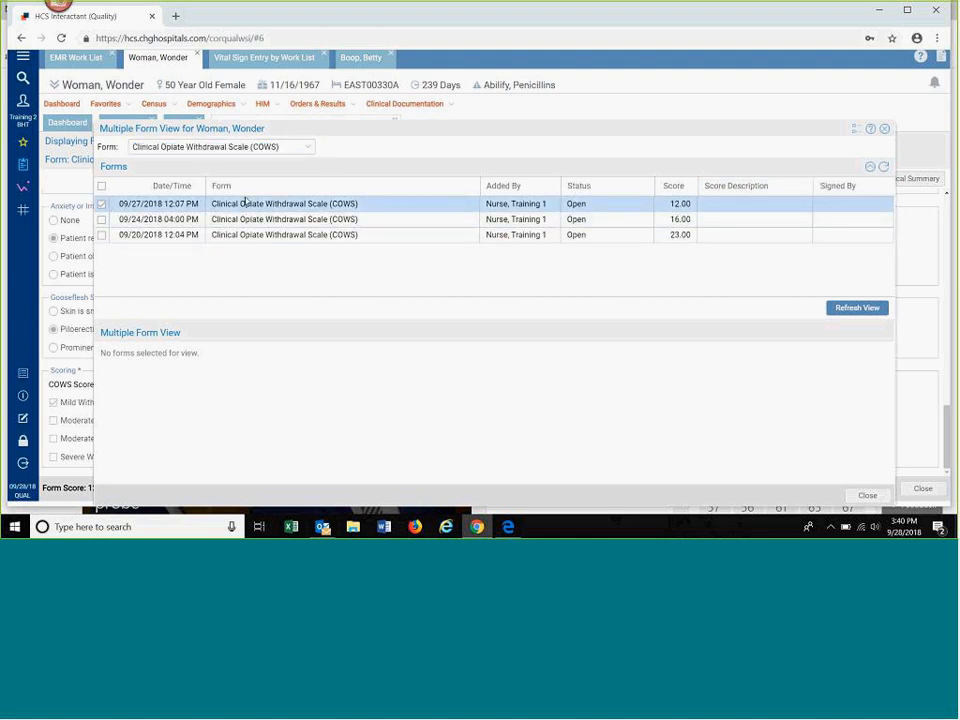
left_click(102, 219)
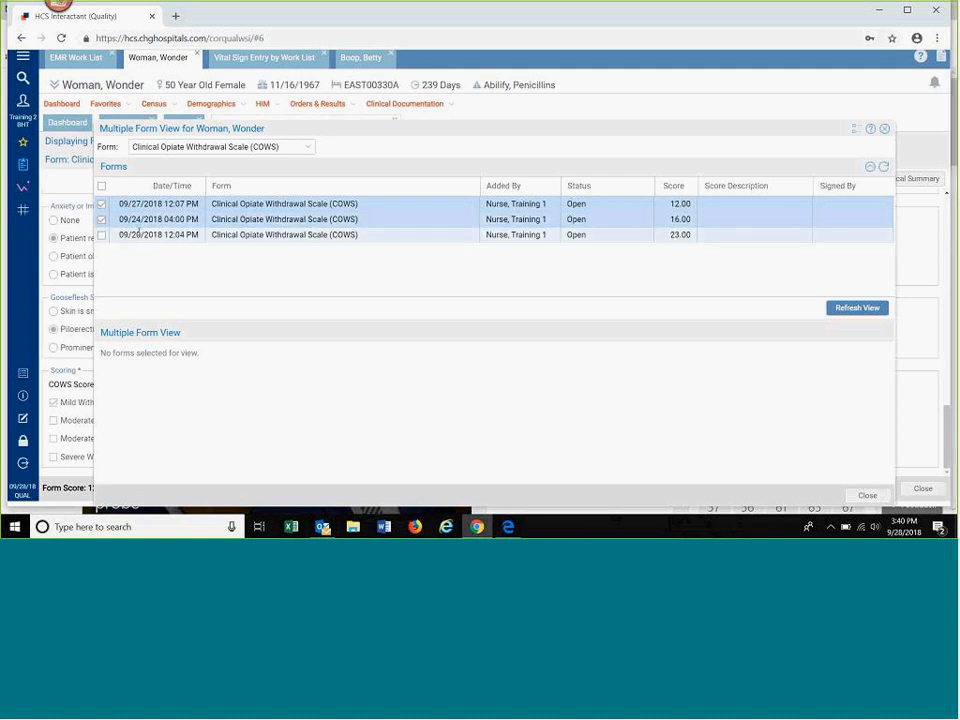
left_click(102, 235)
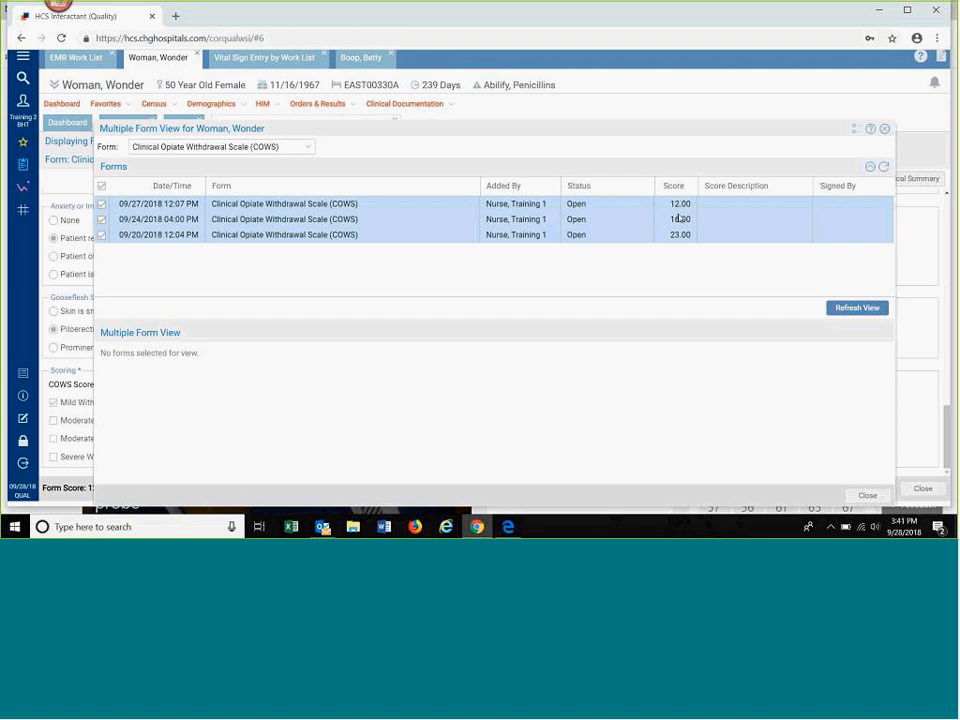
left_click(850, 308)
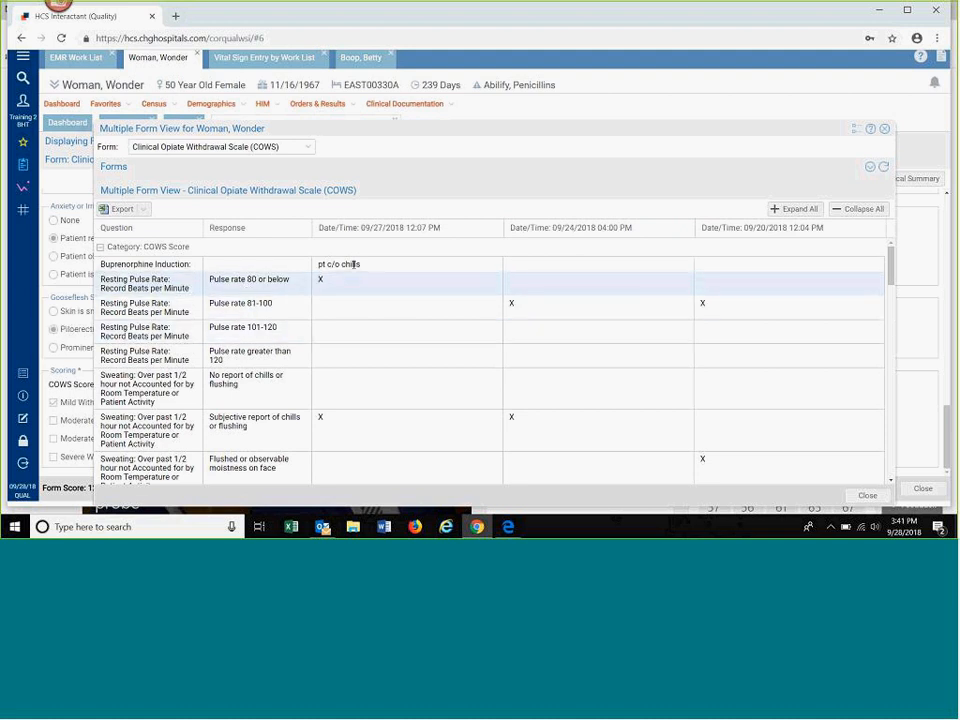
mouse_move(728, 308)
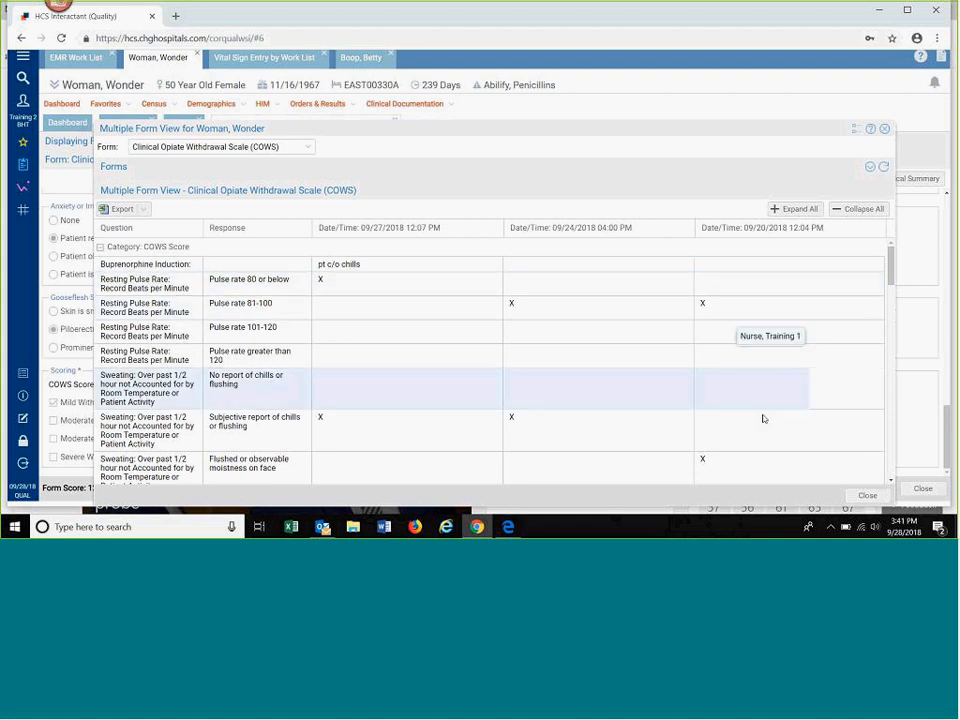
left_click(866, 495)
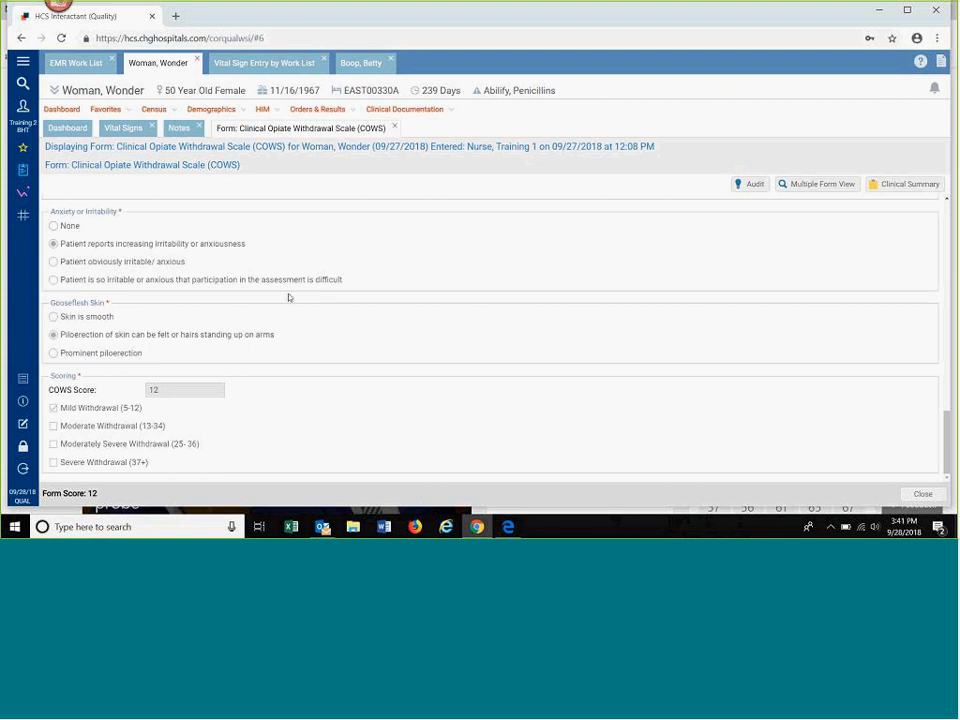
left_click(395, 128)
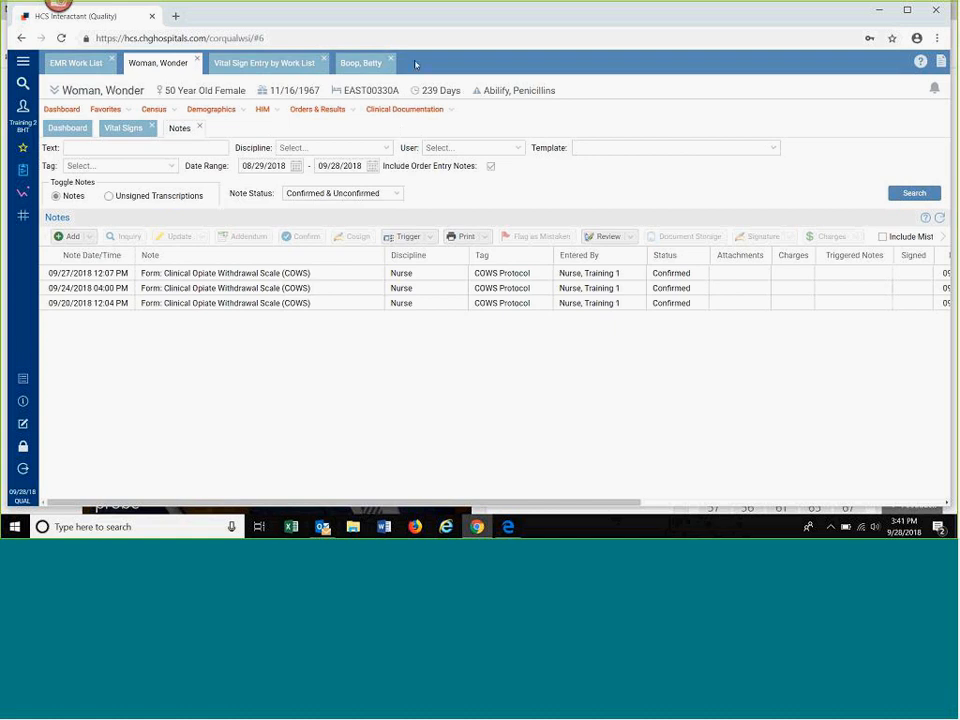
Step: Draft a new note tagged Behavior, sent to both 24 Hour and Phys Mes, with the text "ifeiojfppoassjaojaojoi", and cancel it
left_click(80, 238)
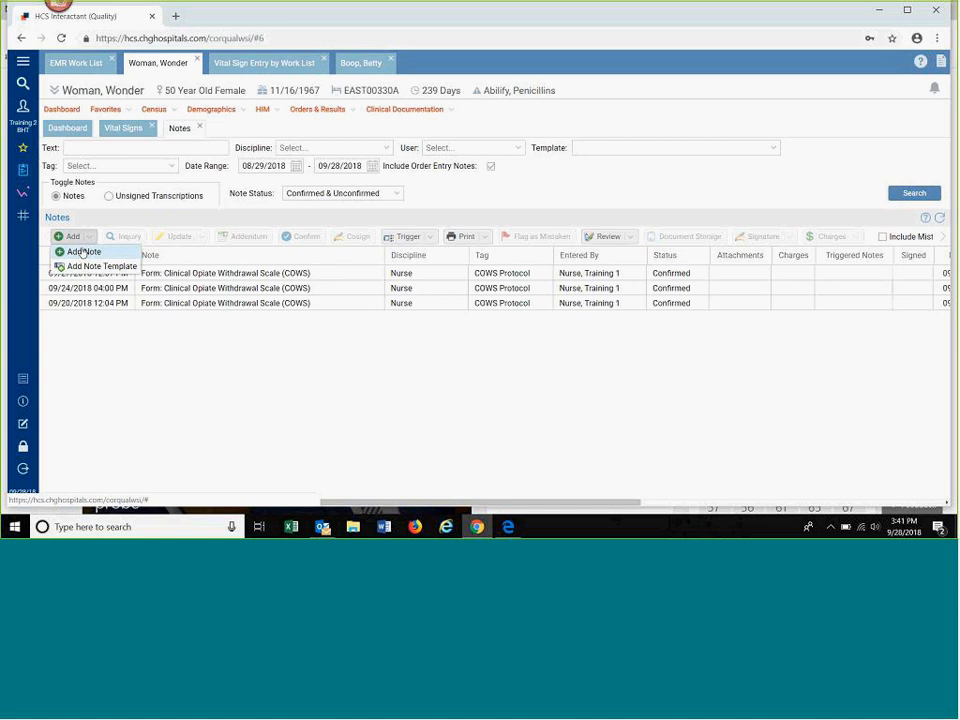
left_click(83, 252)
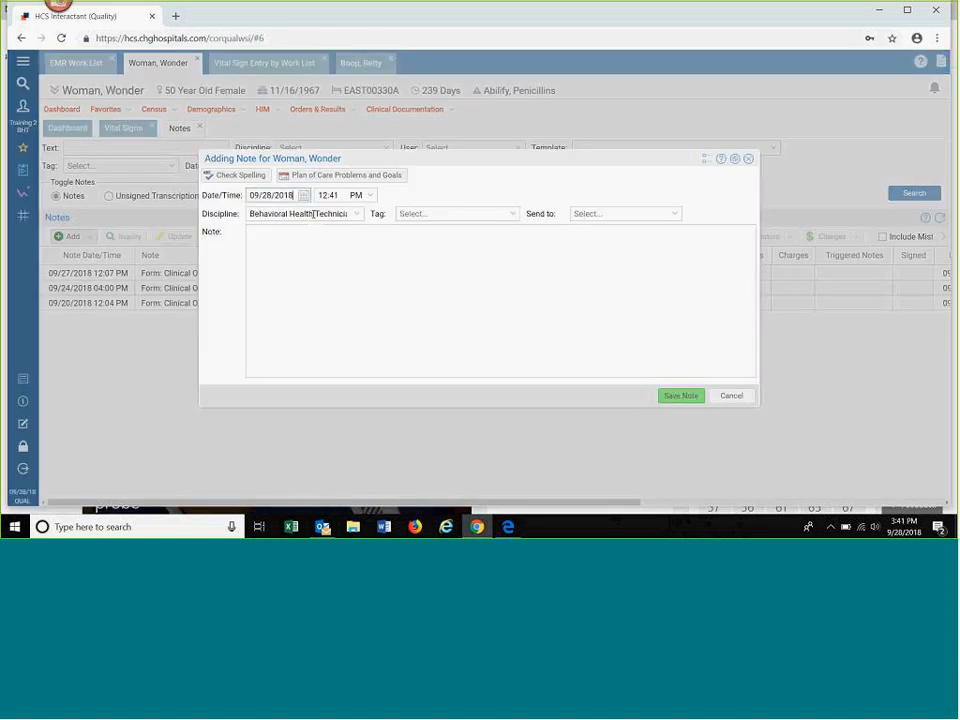
left_click(511, 215)
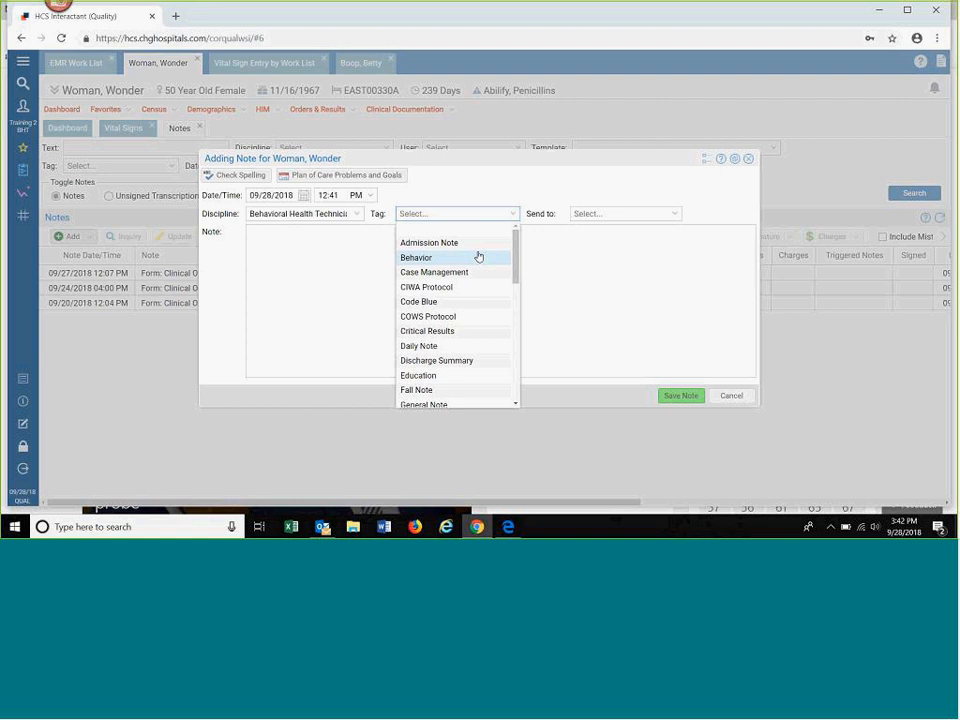
left_click(479, 257)
left_click(674, 214)
left_click(622, 248)
left_click(330, 246)
type("ifeiojfppoassjaojaojoi")
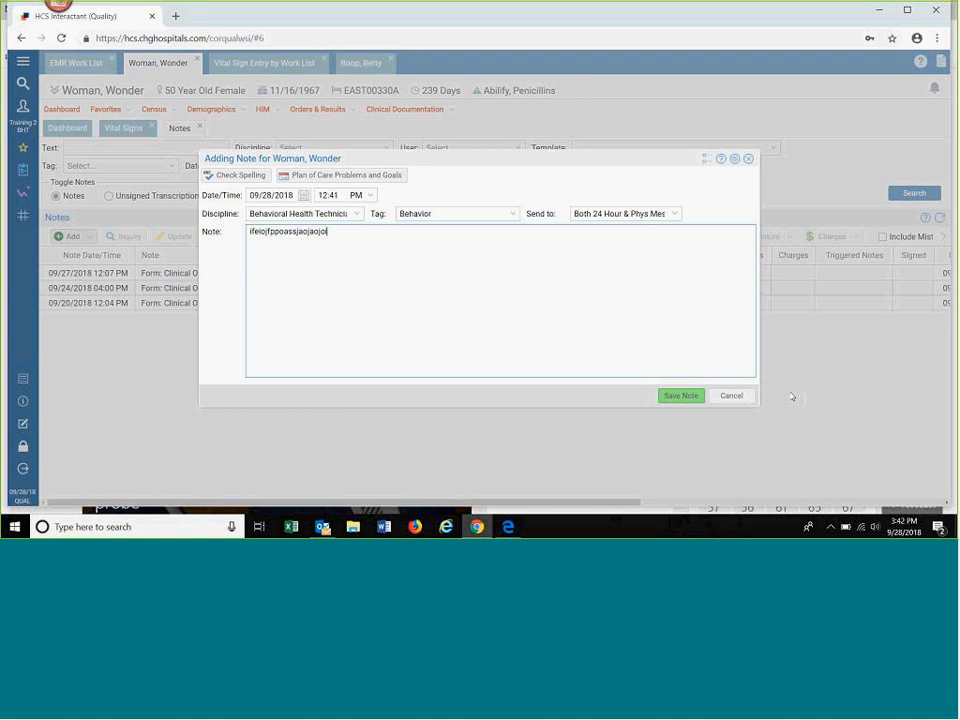
left_click(735, 398)
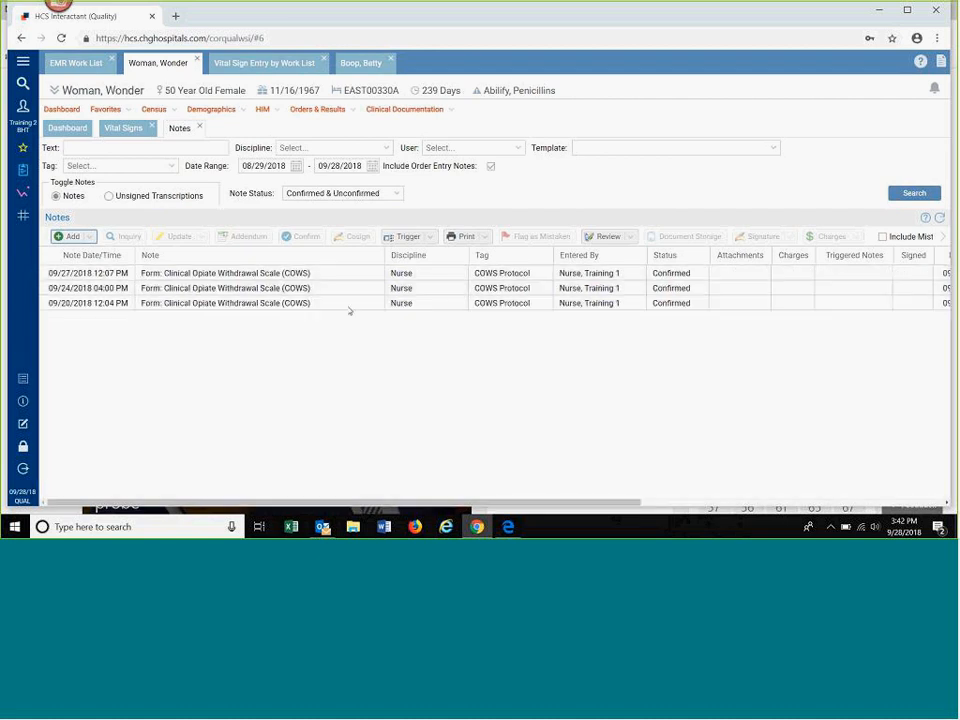
Step: Add a Group Note template for the Behavioral Health Technician discipline with the Behavior tag, and open its form
left_click(88, 241)
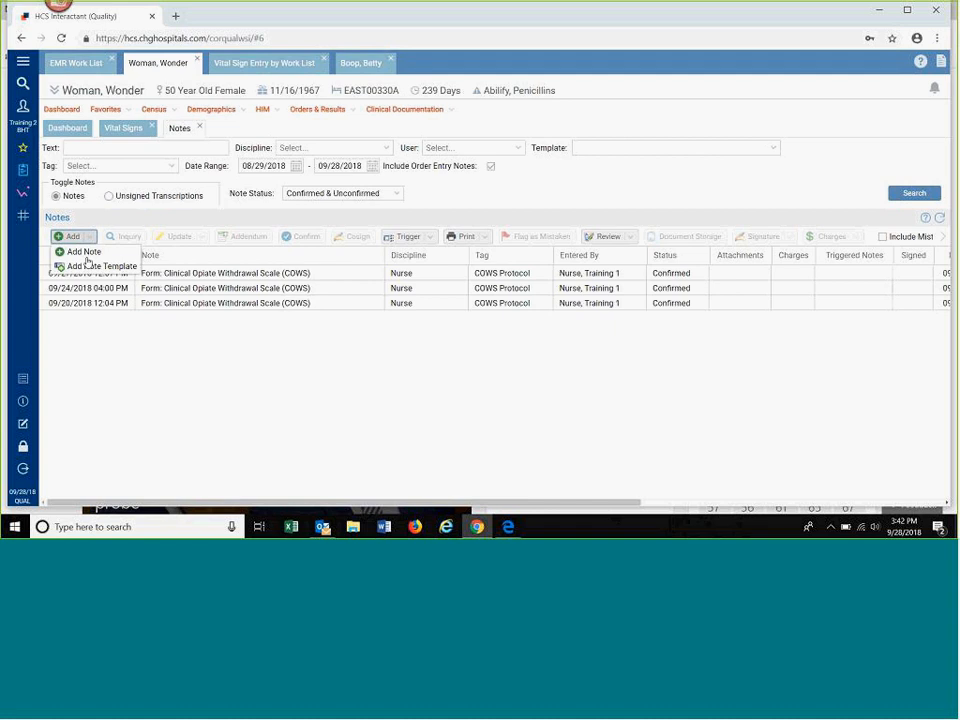
left_click(90, 267)
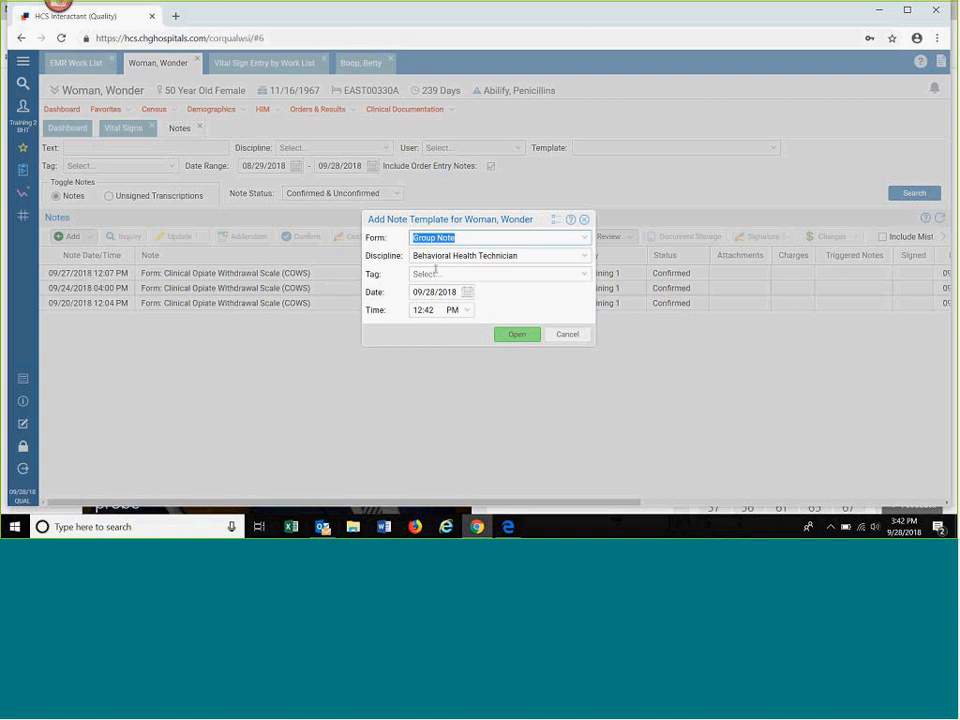
left_click(589, 275)
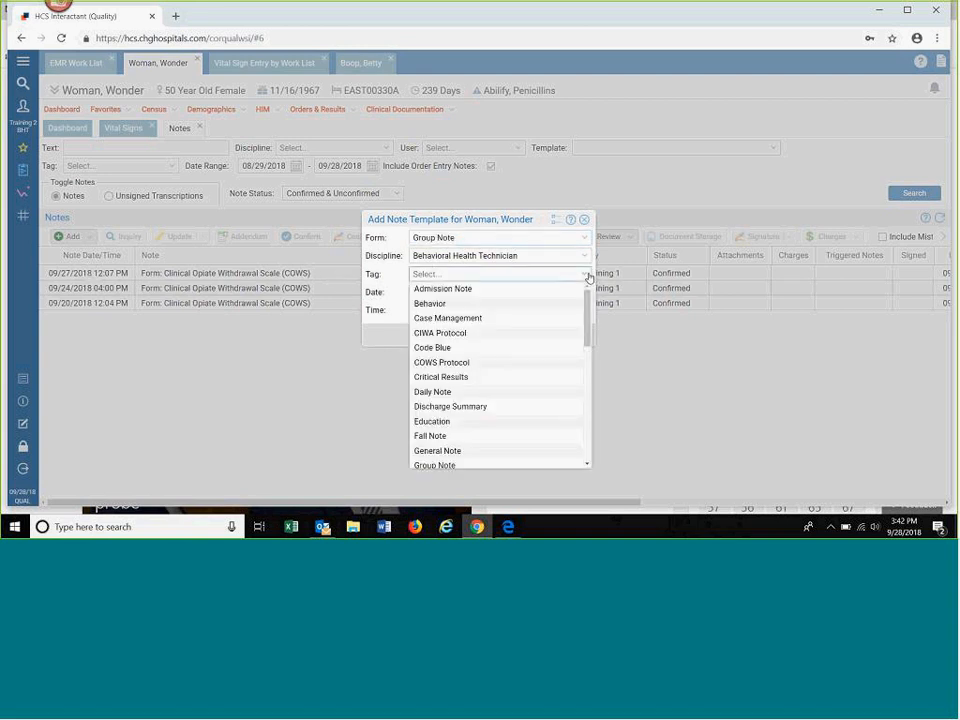
left_click(510, 303)
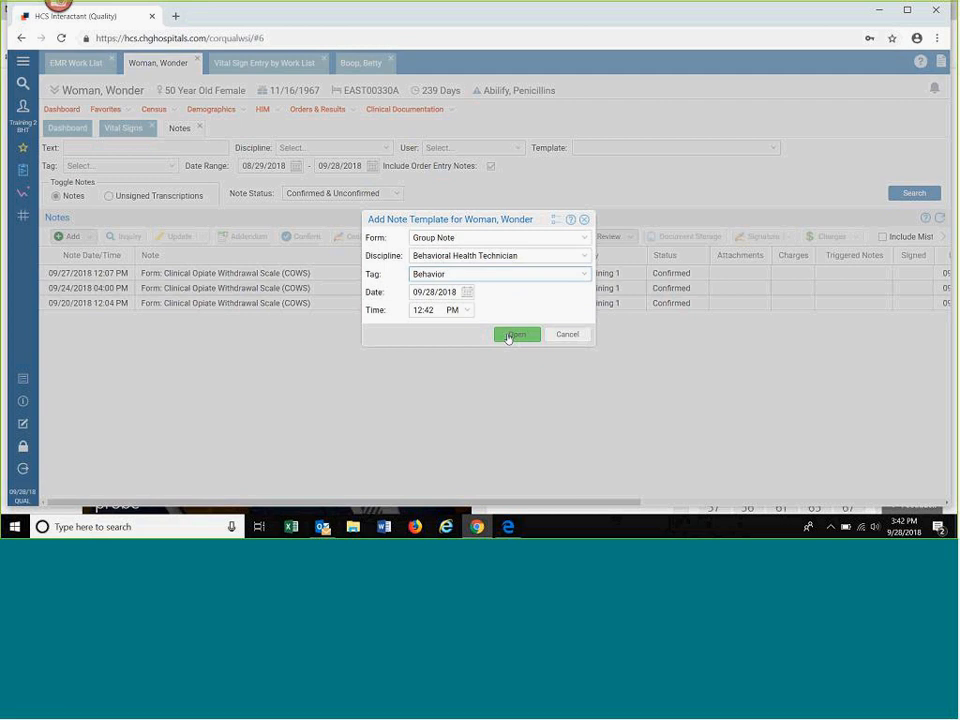
left_click(430, 310)
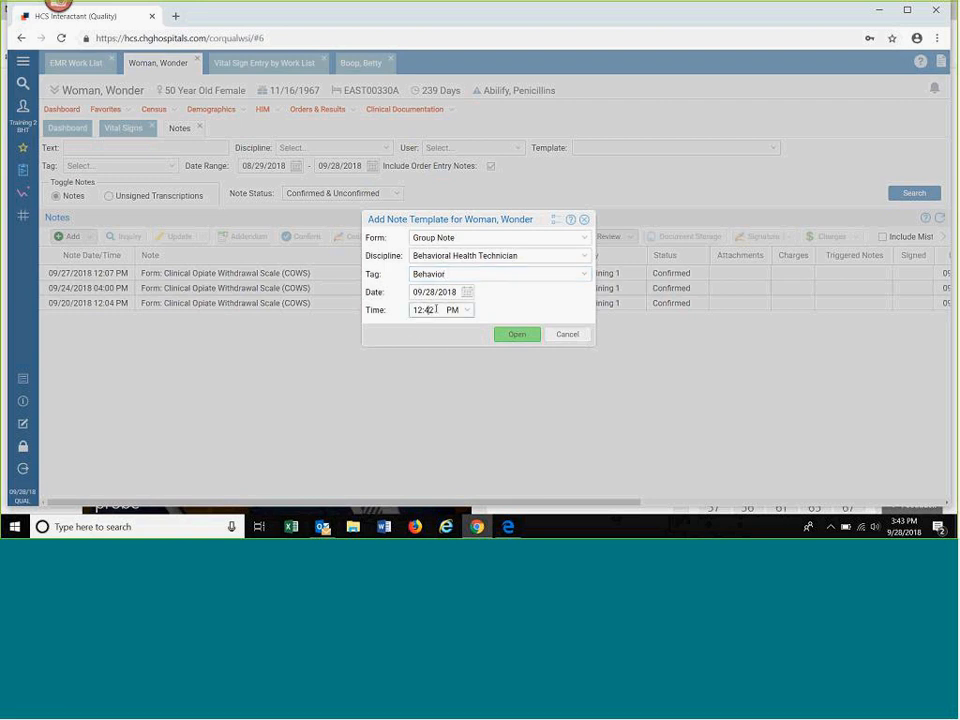
left_click(511, 338)
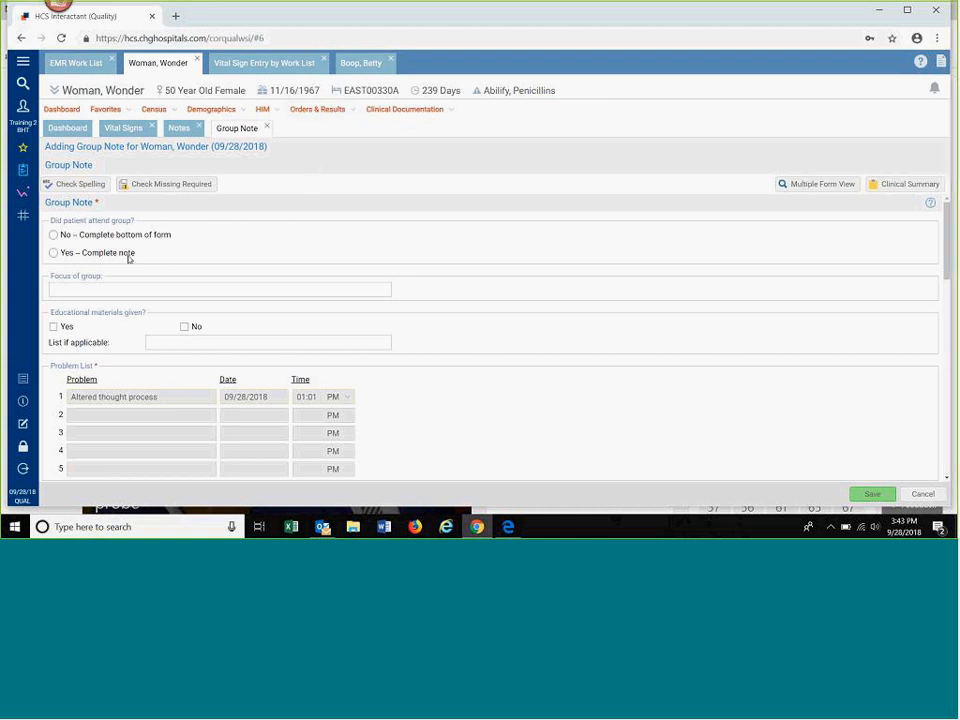
Step: Record in the Group Note that the patient attended group and was given educational materials, listed as "videos"
left_click(53, 252)
left_click(53, 327)
left_click(165, 344)
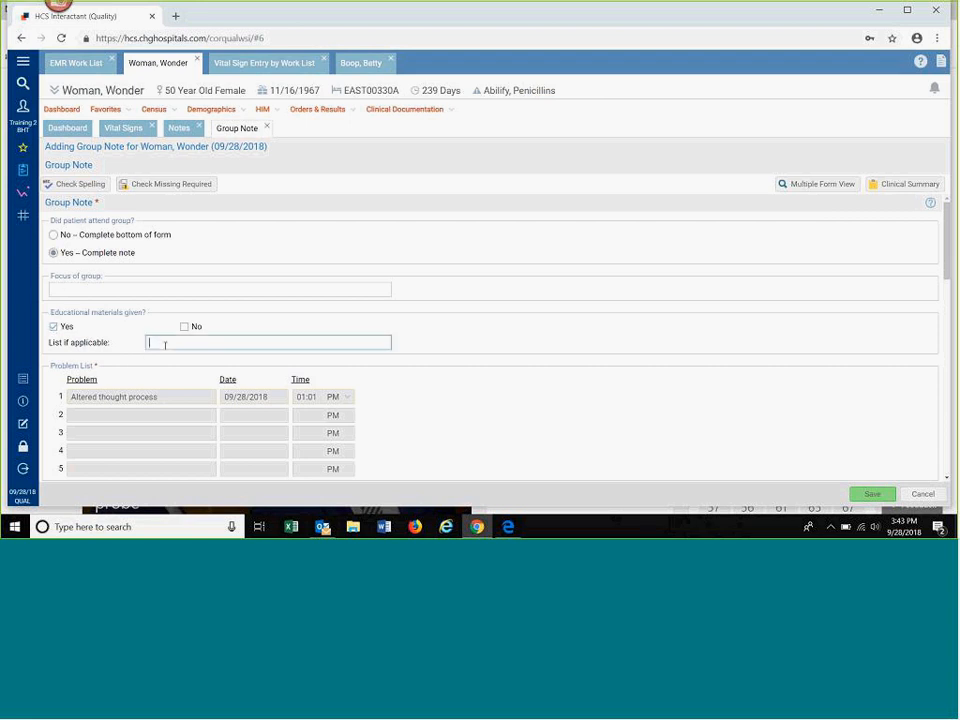
type("videos")
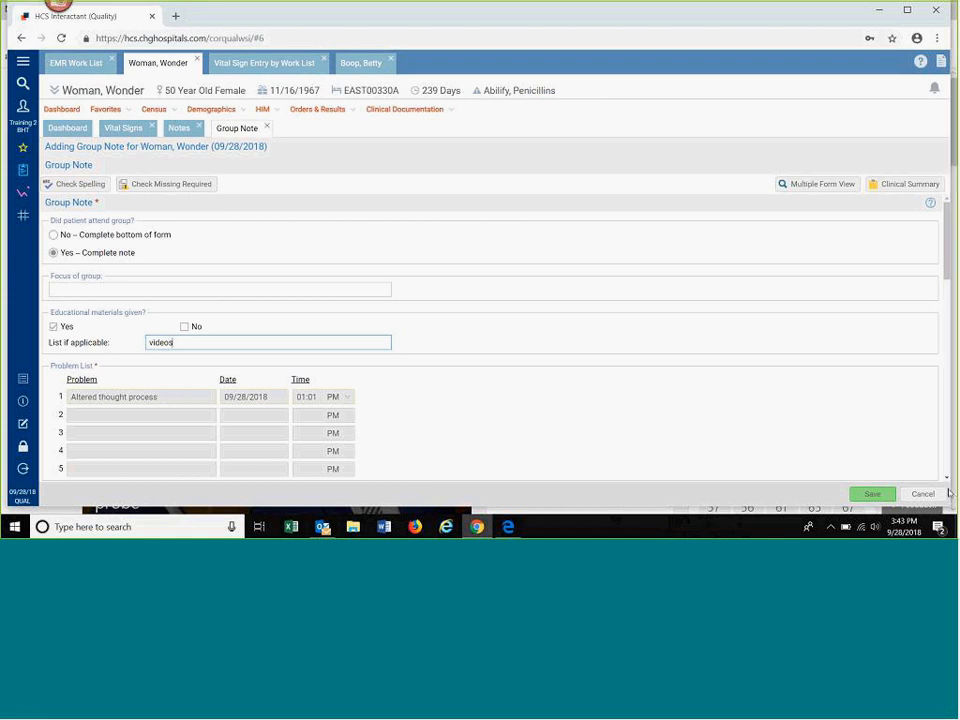
Step: Mark Cognitive Behavioral as the Group Note's intervention and check the form for missing required questions
scroll(946, 481, "down", 5)
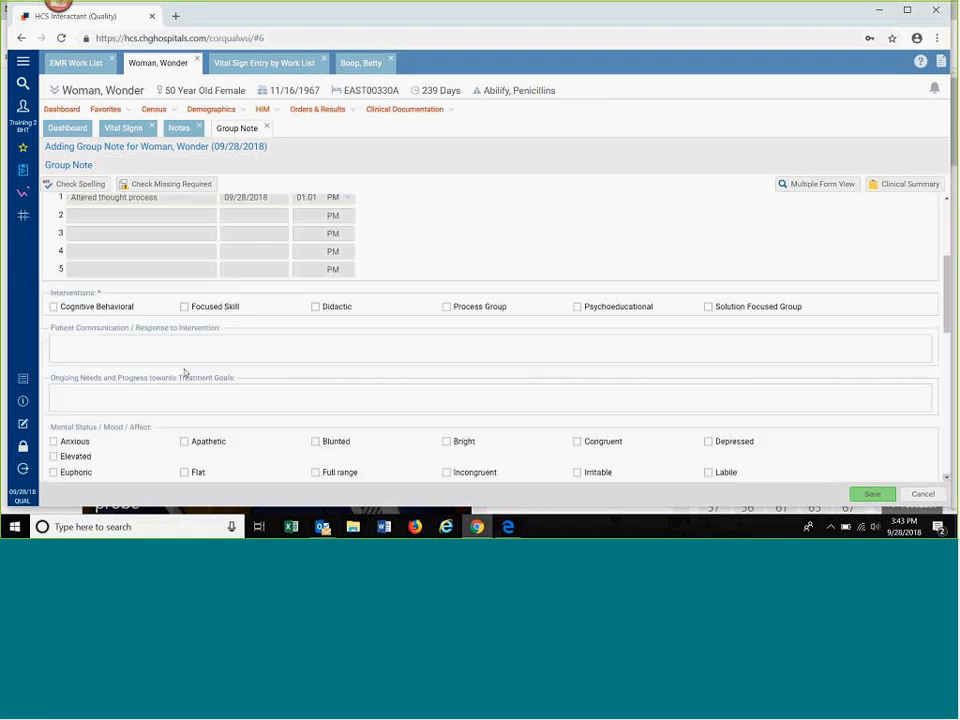
left_click(55, 308)
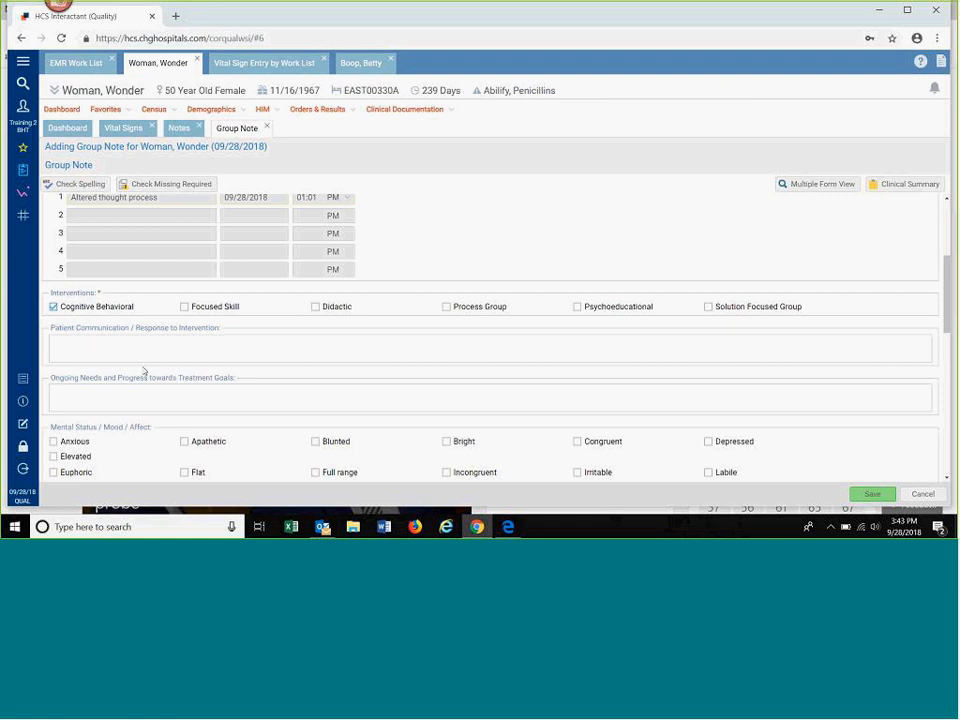
scroll(141, 369, "down", 3)
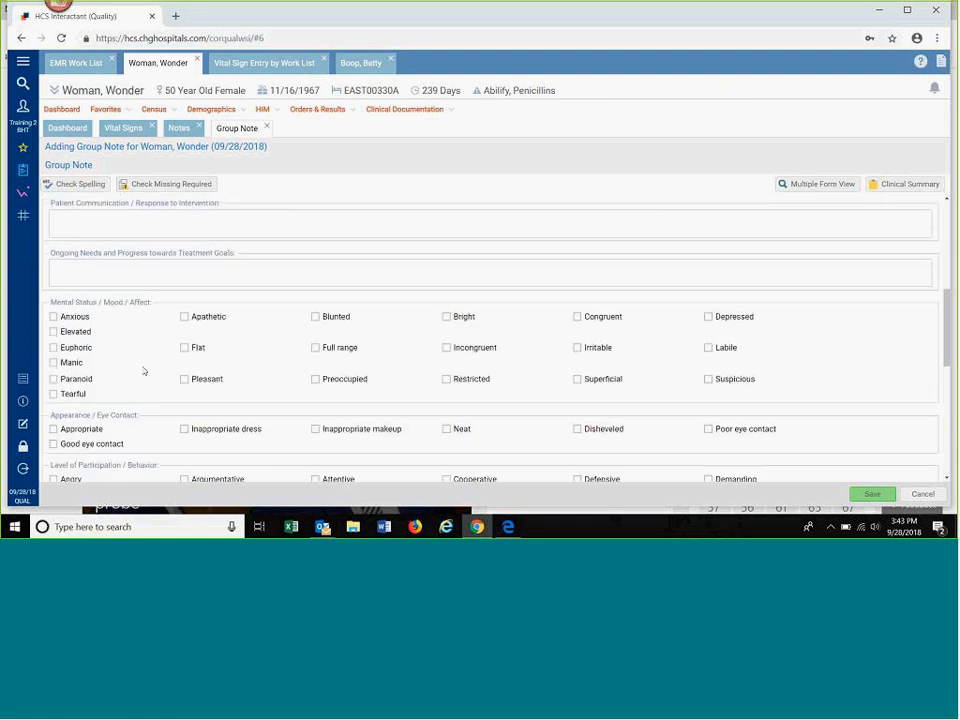
scroll(143, 370, "up", 10)
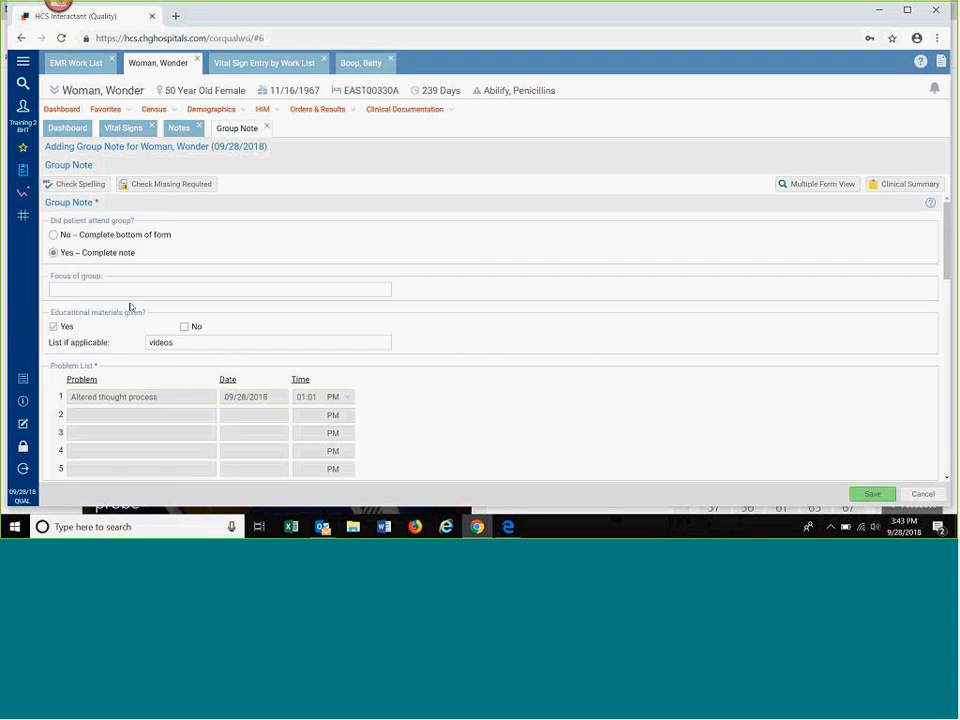
left_click(168, 188)
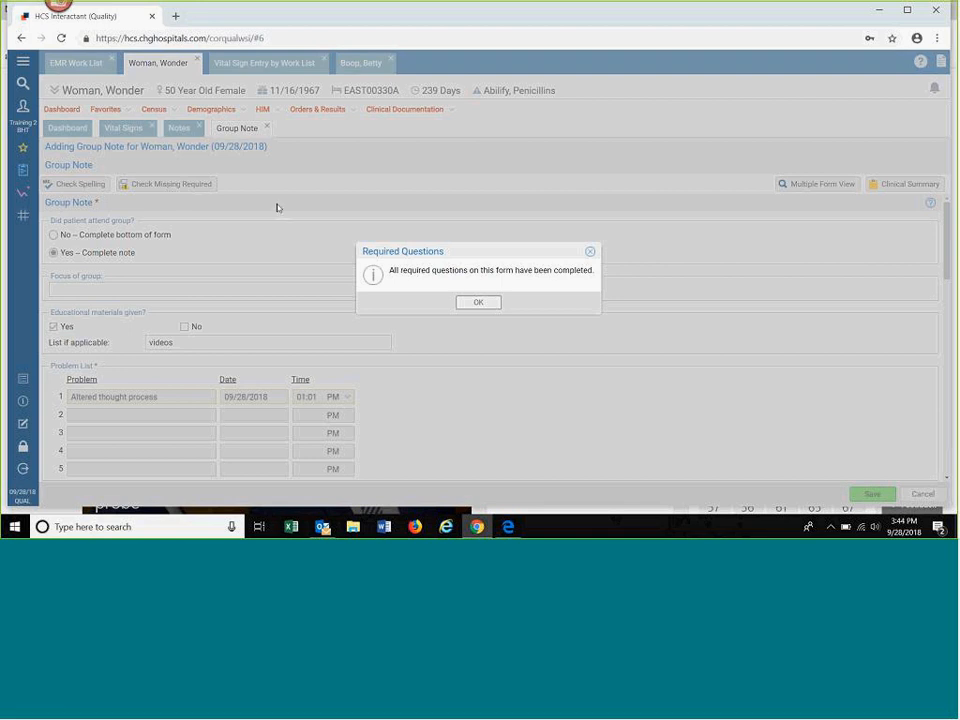
Step: Enter "stress mngmt and joy" as the focus of group in the Group Note and save the note
left_click(477, 303)
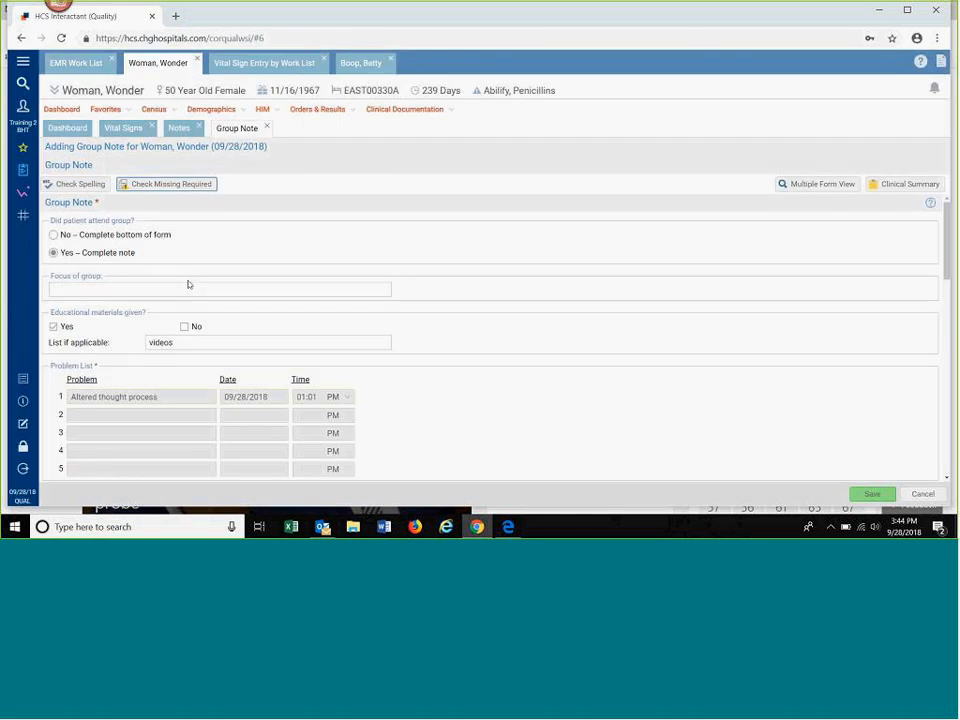
scroll(154, 285, "down", 1)
left_click(75, 229)
type("stress mngmt and joy")
left_click(77, 228)
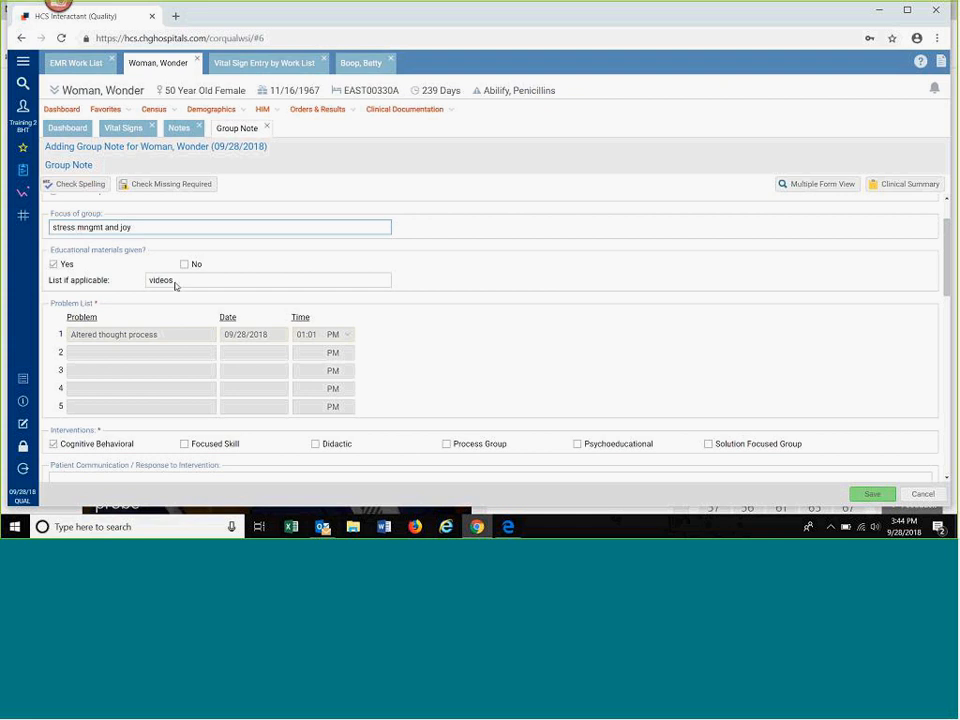
left_click(858, 495)
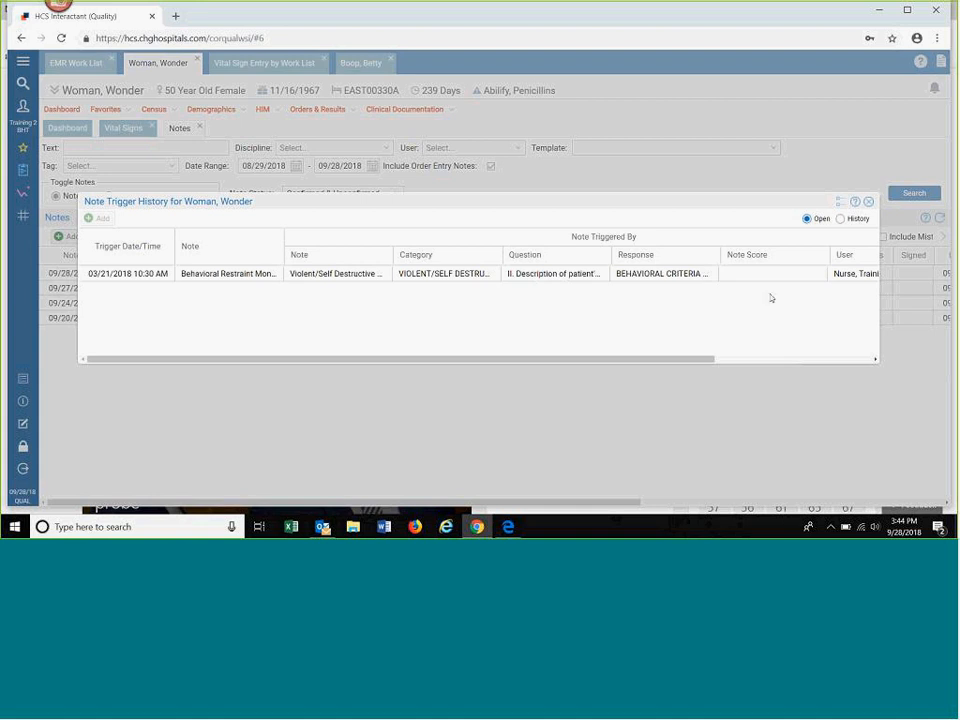
Step: Look across the columns of the patient's Note Trigger History and close it
left_click(782, 362)
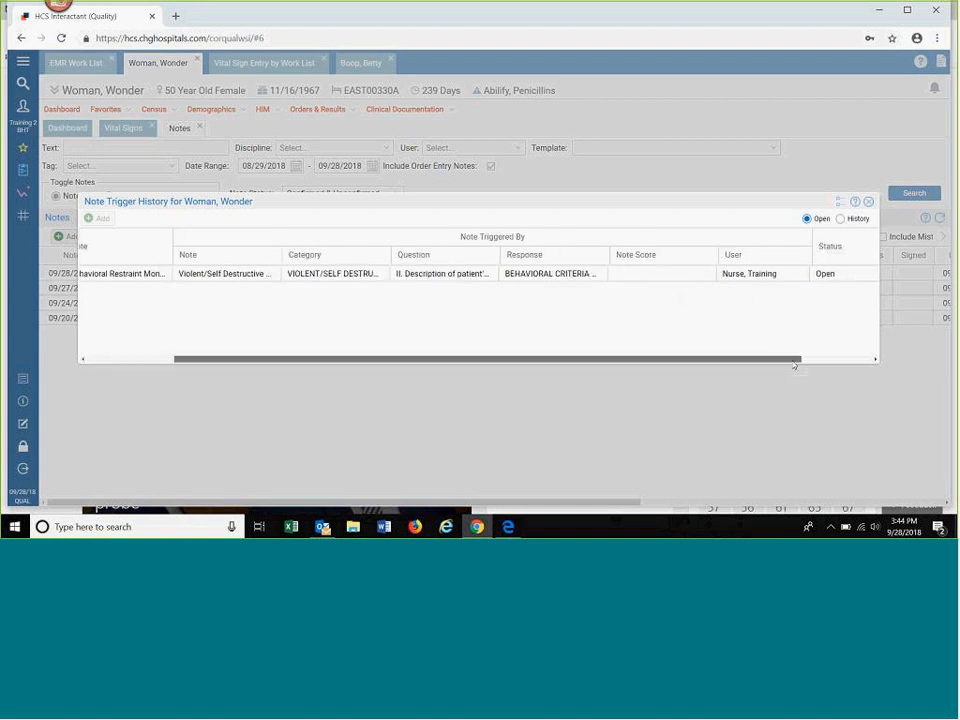
left_click_drag(485, 352, 447, 354)
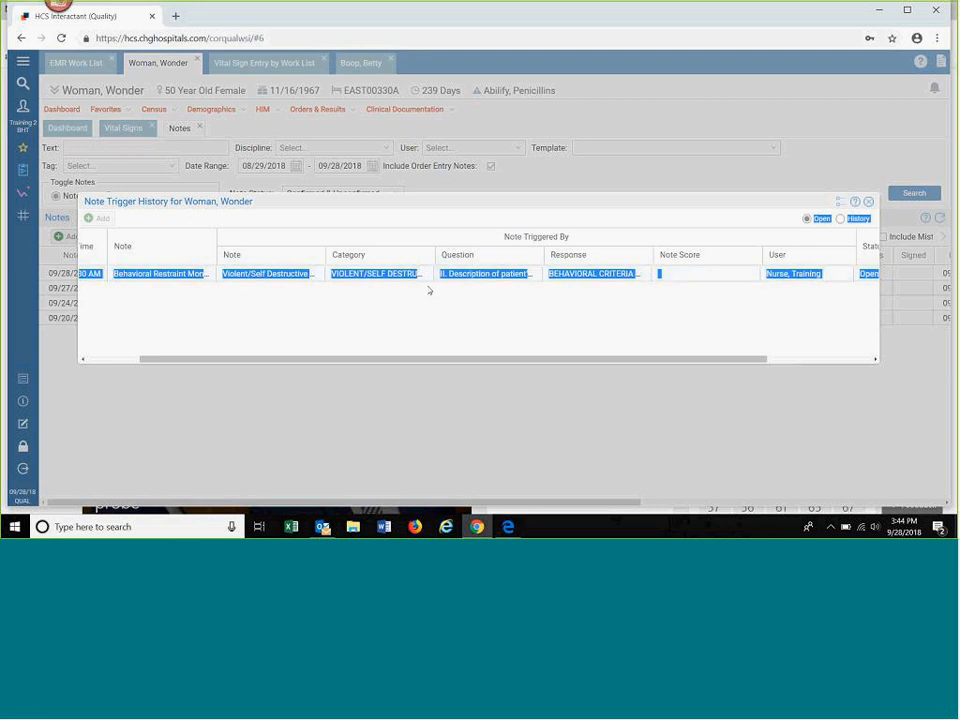
left_click(98, 360)
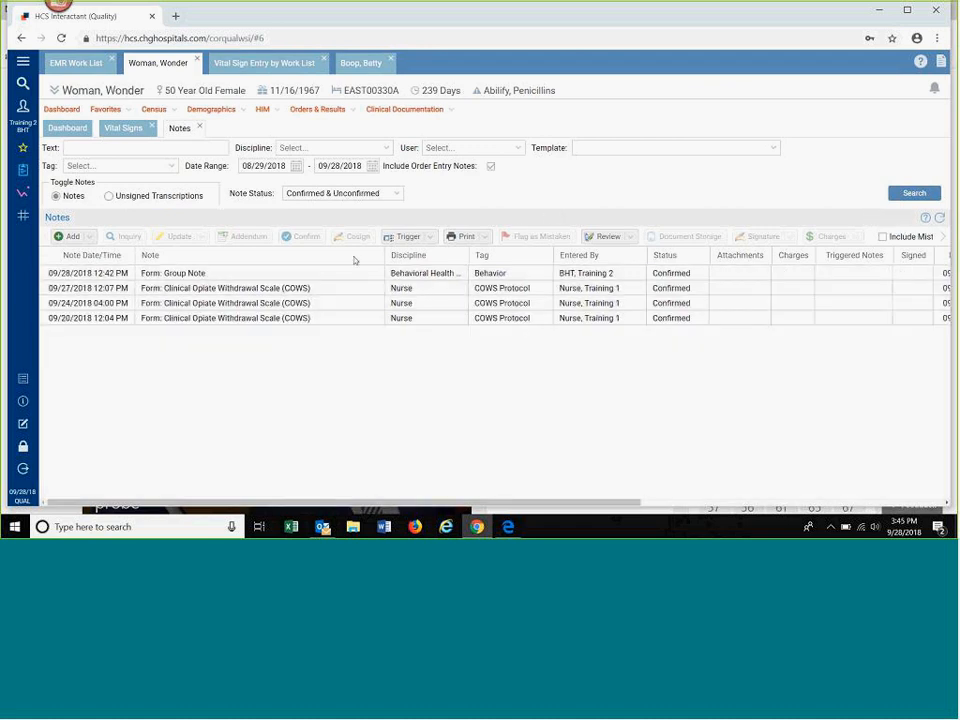
Step: Update the saved Group Note's group attendance to "No – Complete bottom of form", save it and dismiss the trigger history
left_click(338, 270)
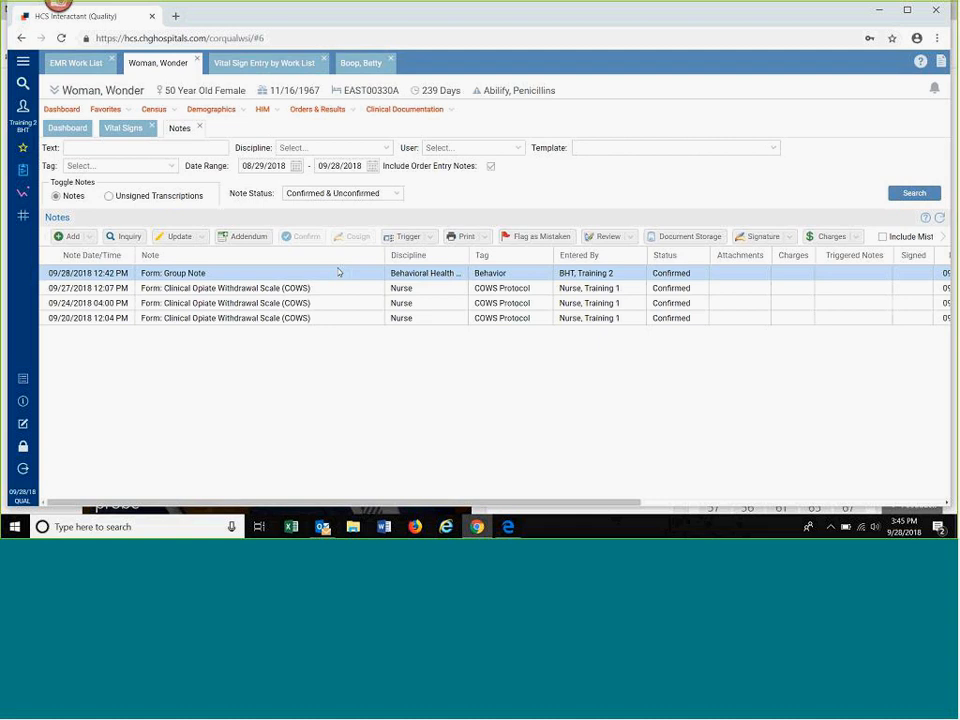
left_click(198, 240)
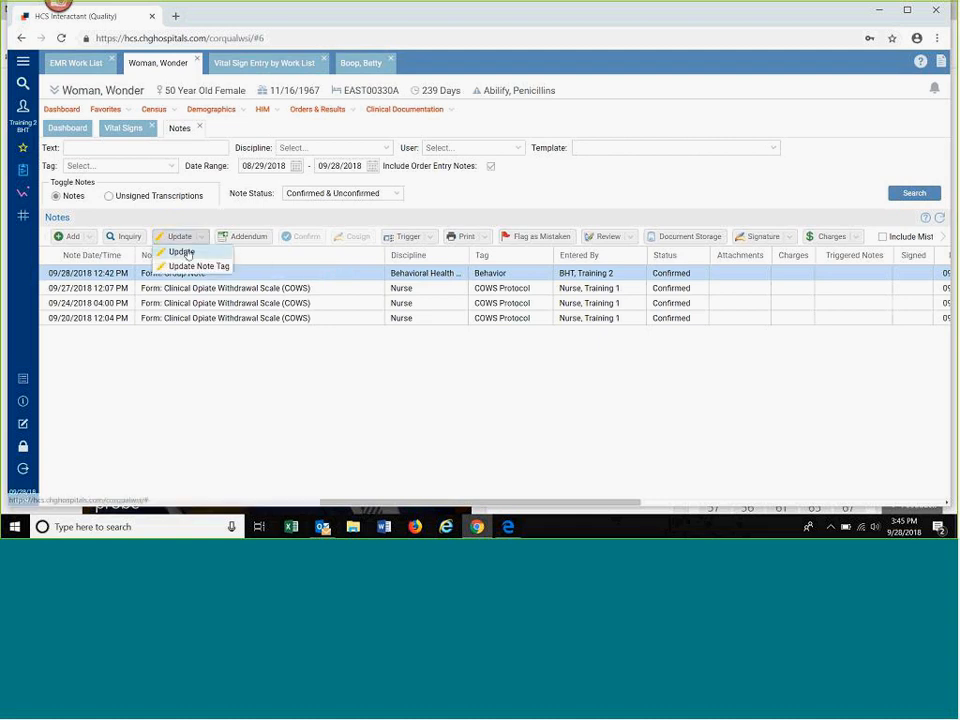
left_click(188, 255)
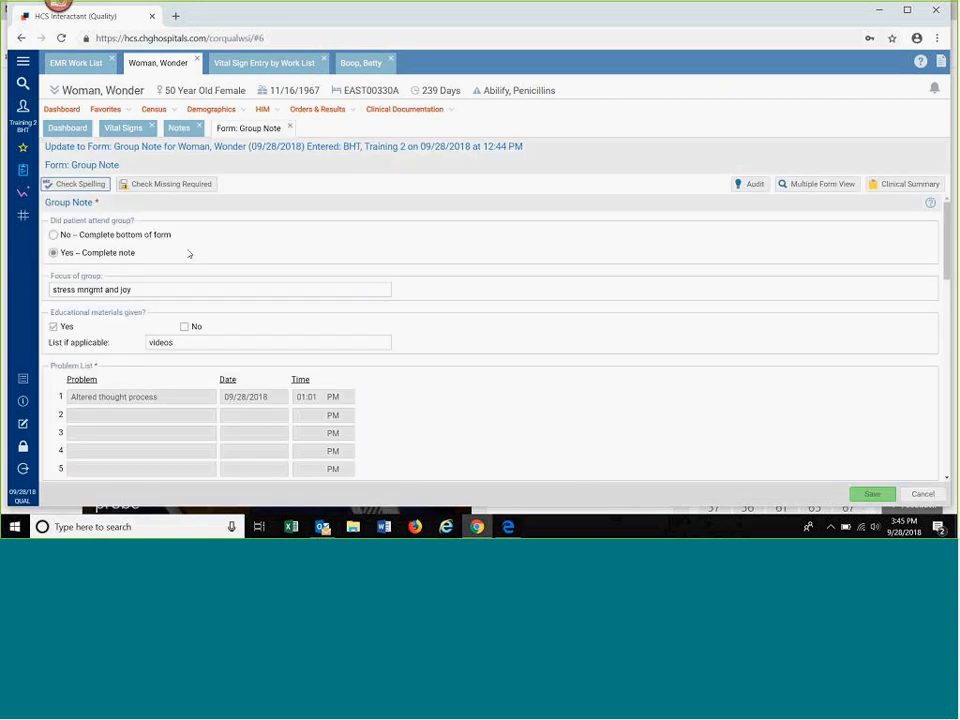
left_click(54, 236)
left_click(862, 495)
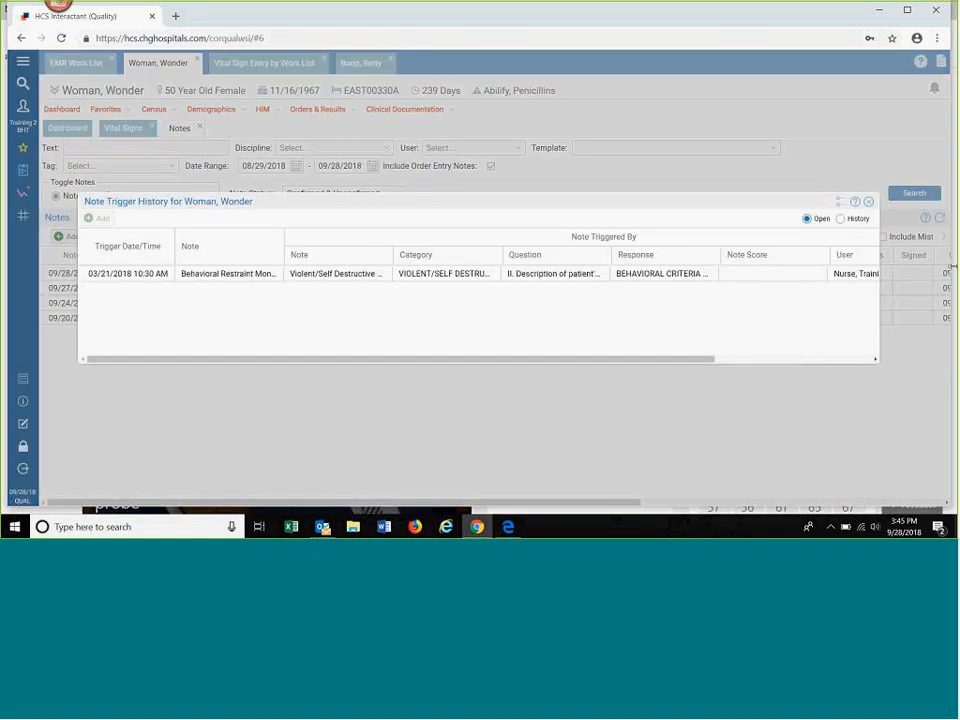
left_click(868, 201)
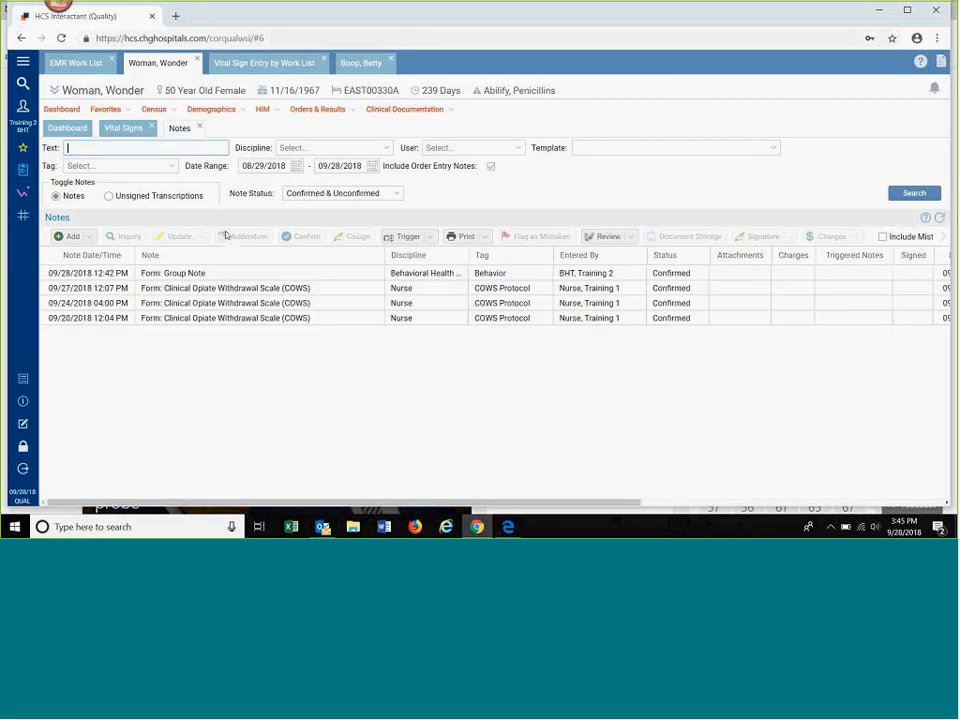
Step: Review the Group Note's form history with mistaken entries included and close it
left_click(212, 276)
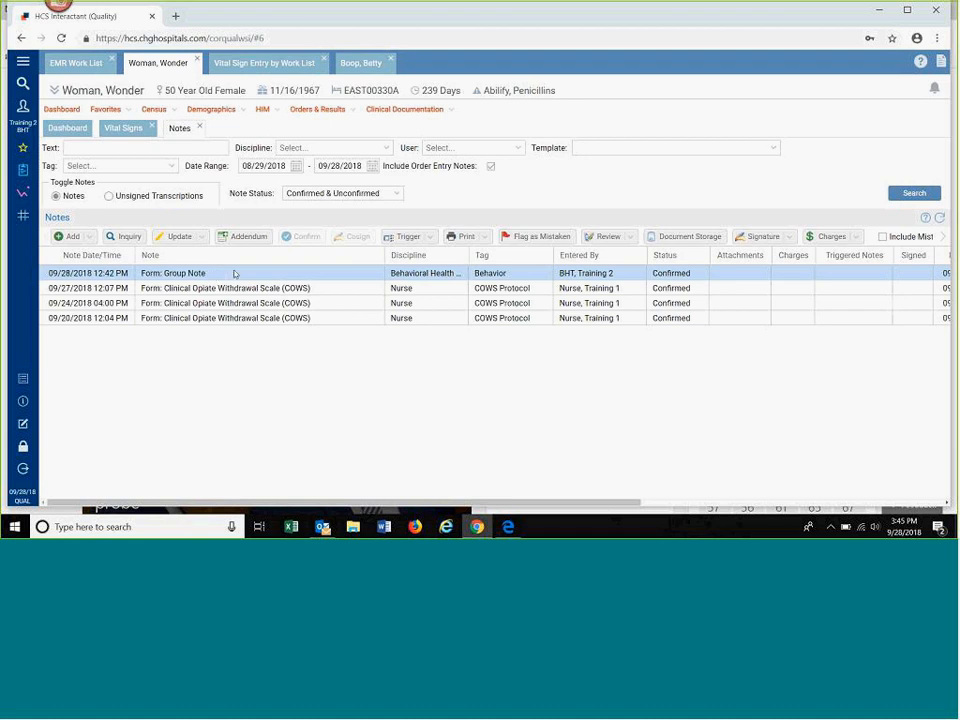
left_click(628, 238)
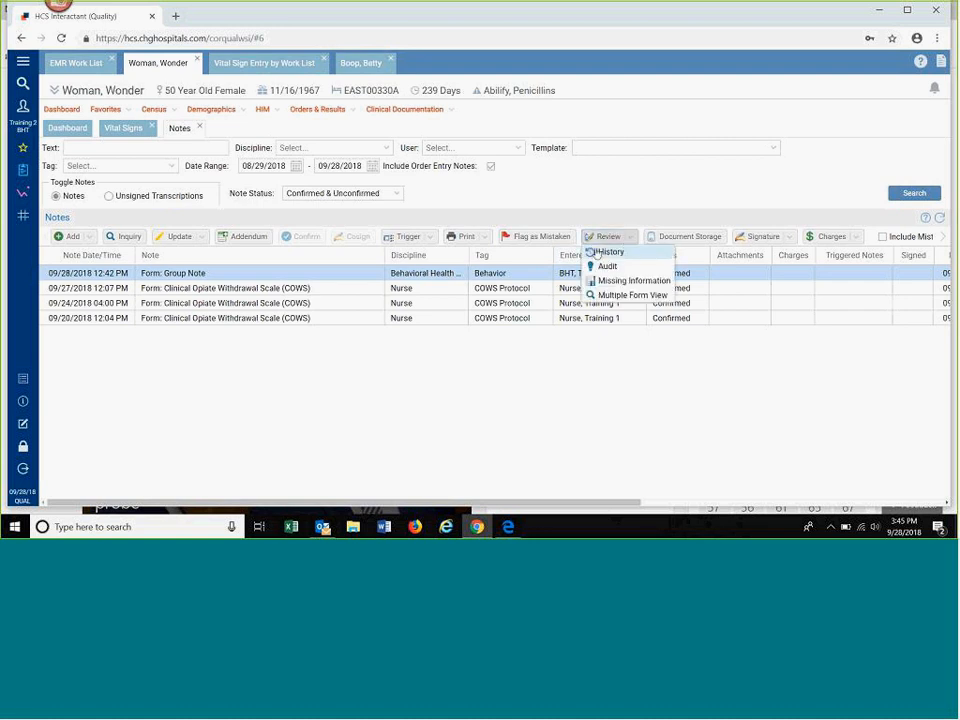
left_click(597, 253)
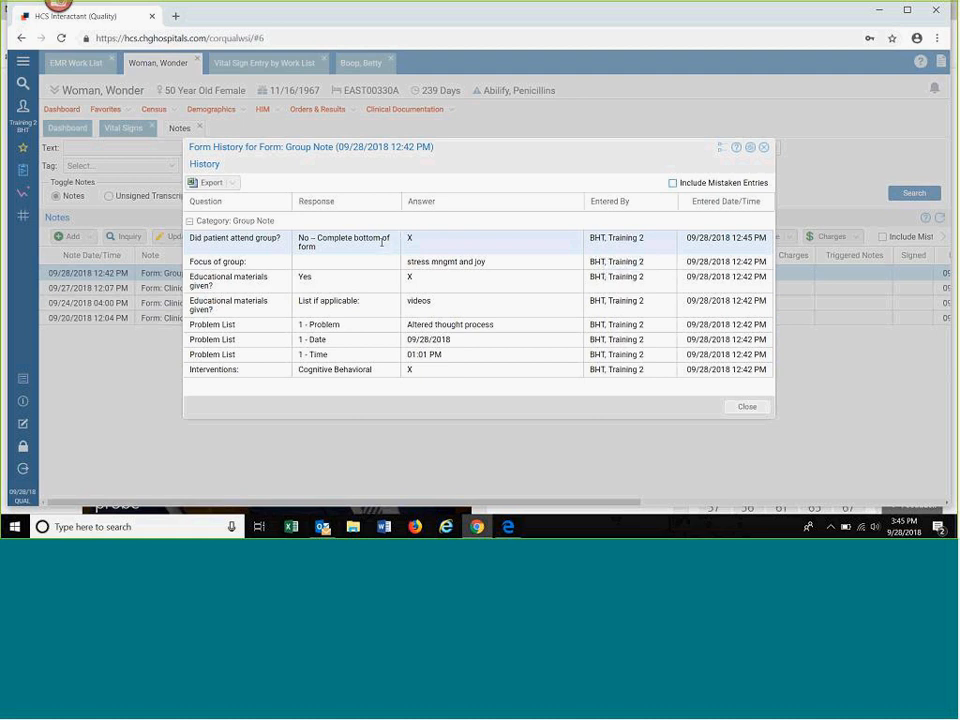
left_click(672, 184)
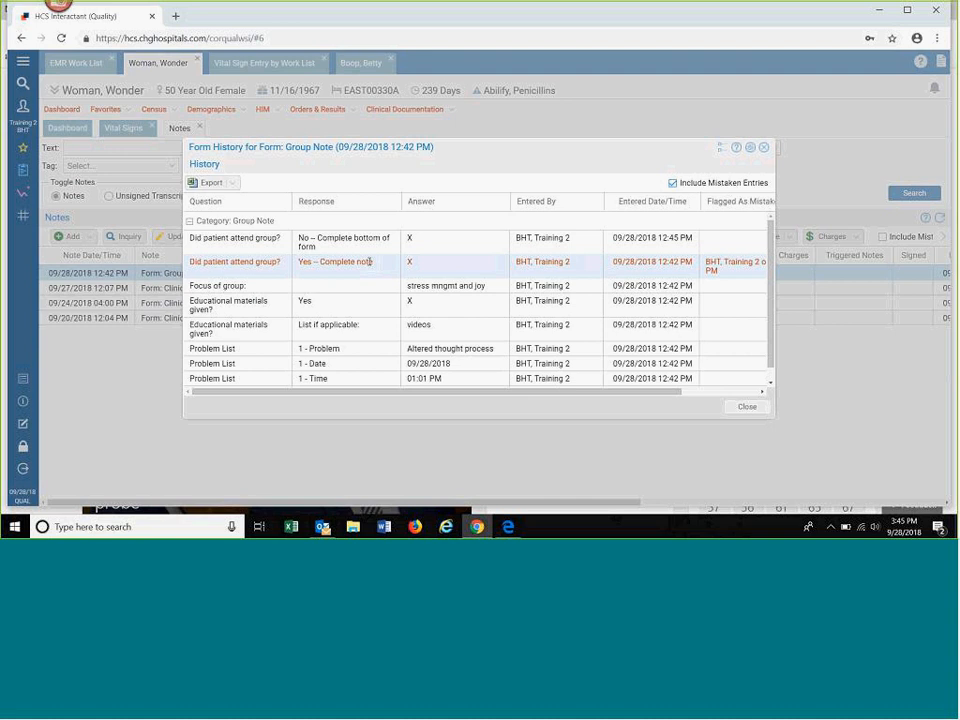
left_click(745, 407)
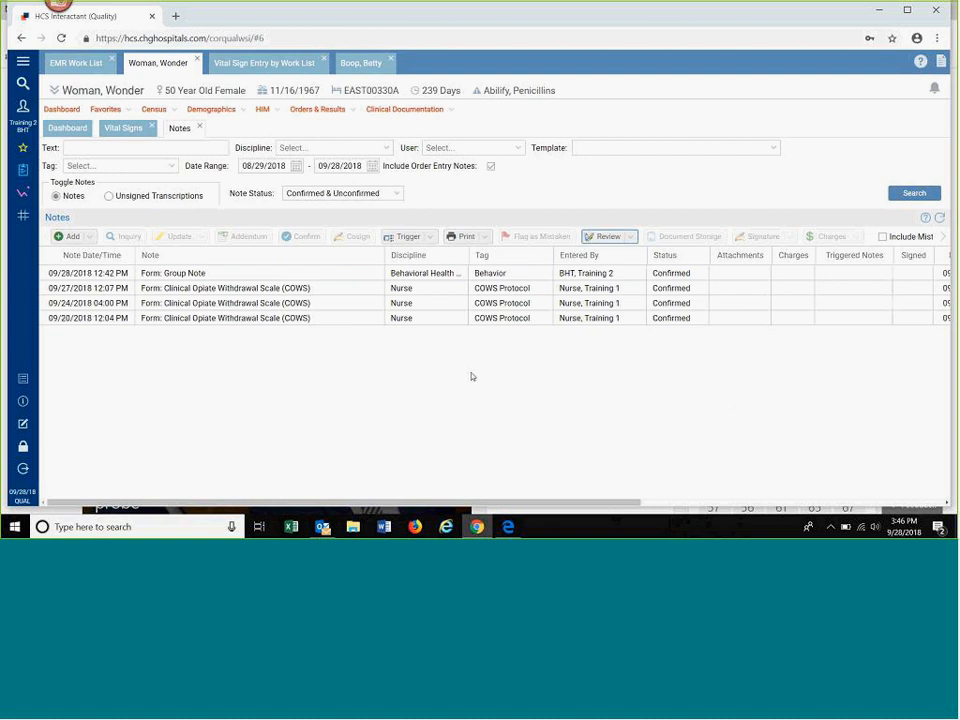
Step: Add an addendum to the Group Note with "additional fondings" as the Patient Communication / Response to Intervention, and save it
left_click(196, 272)
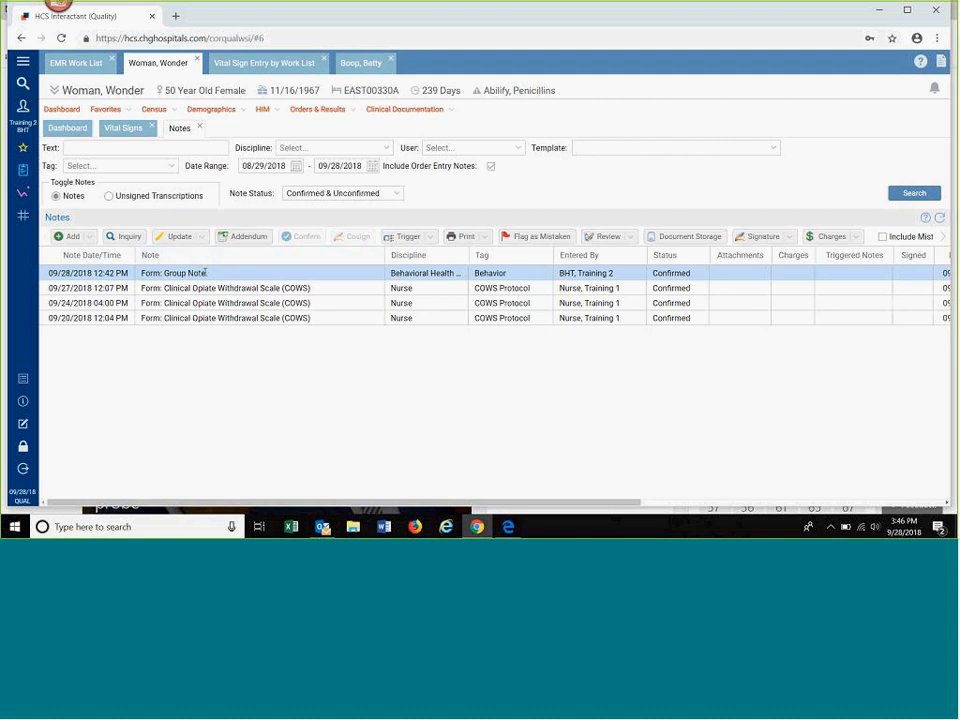
left_click(244, 236)
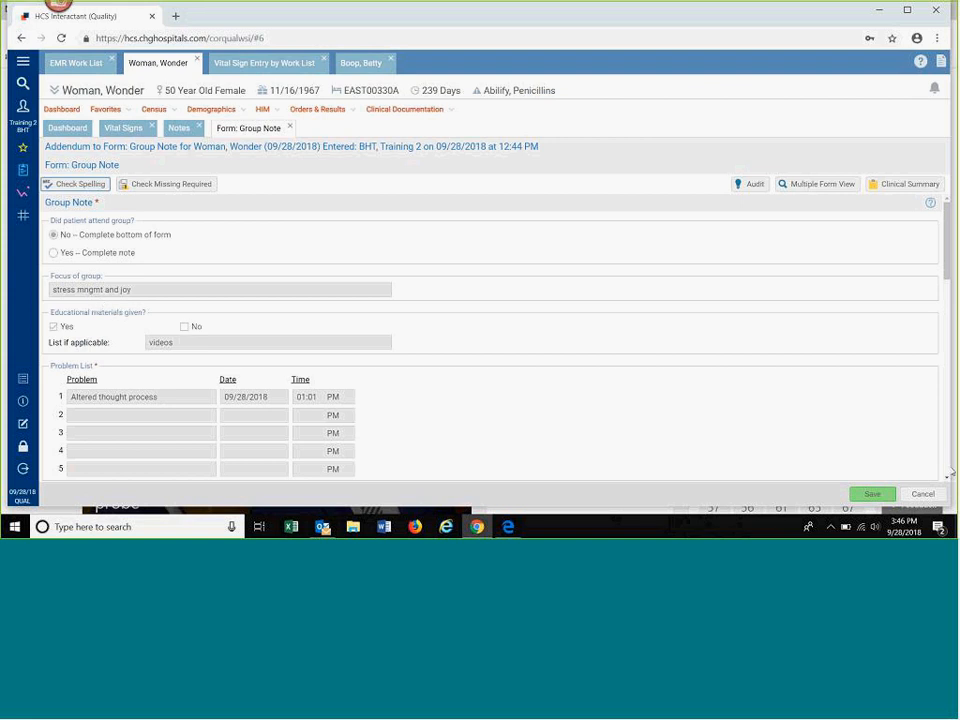
scroll(940, 400, "down", 5)
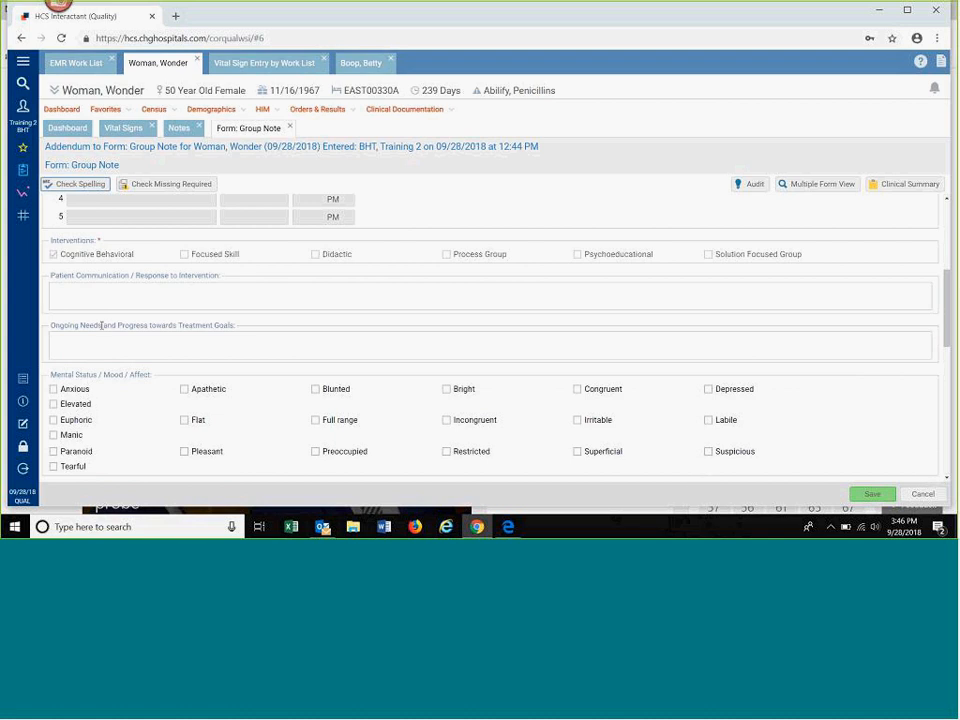
left_click(96, 290)
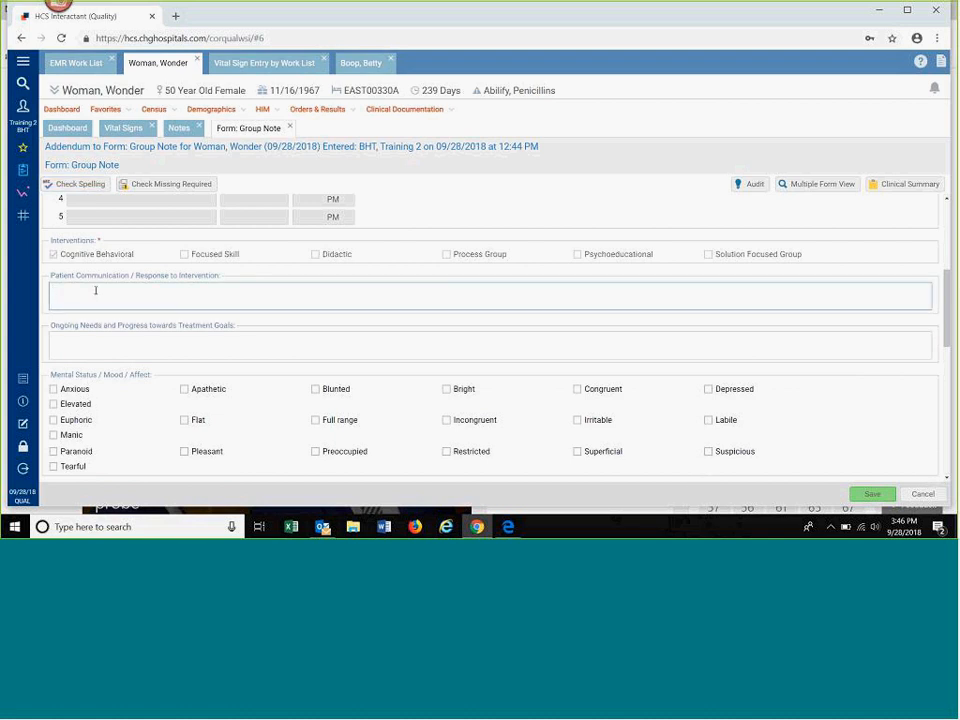
type("additional fondings")
left_click(870, 494)
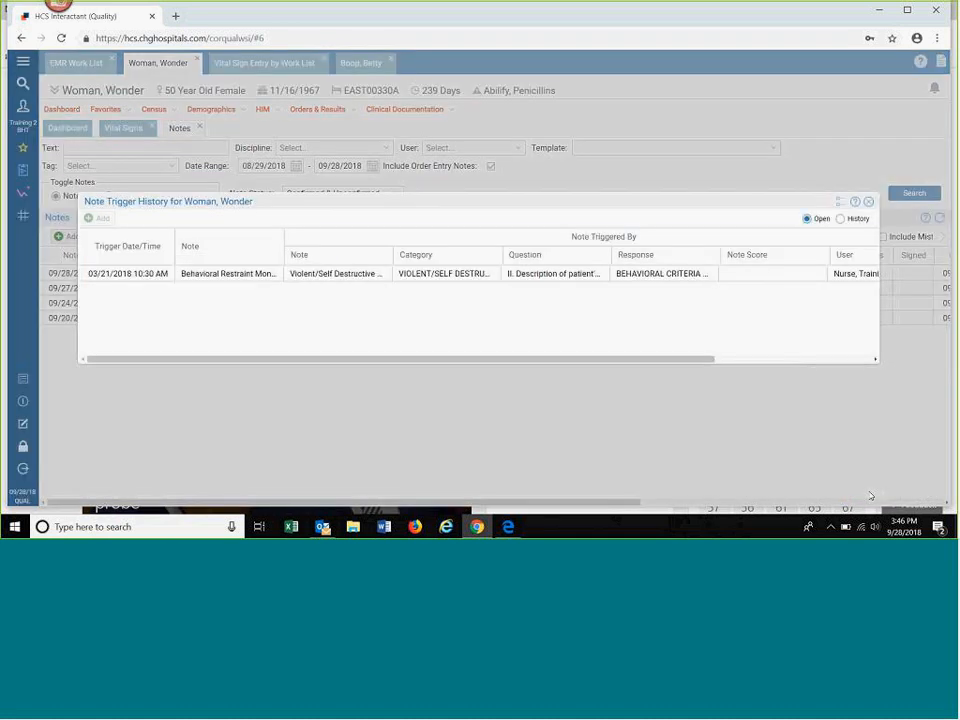
left_click(870, 204)
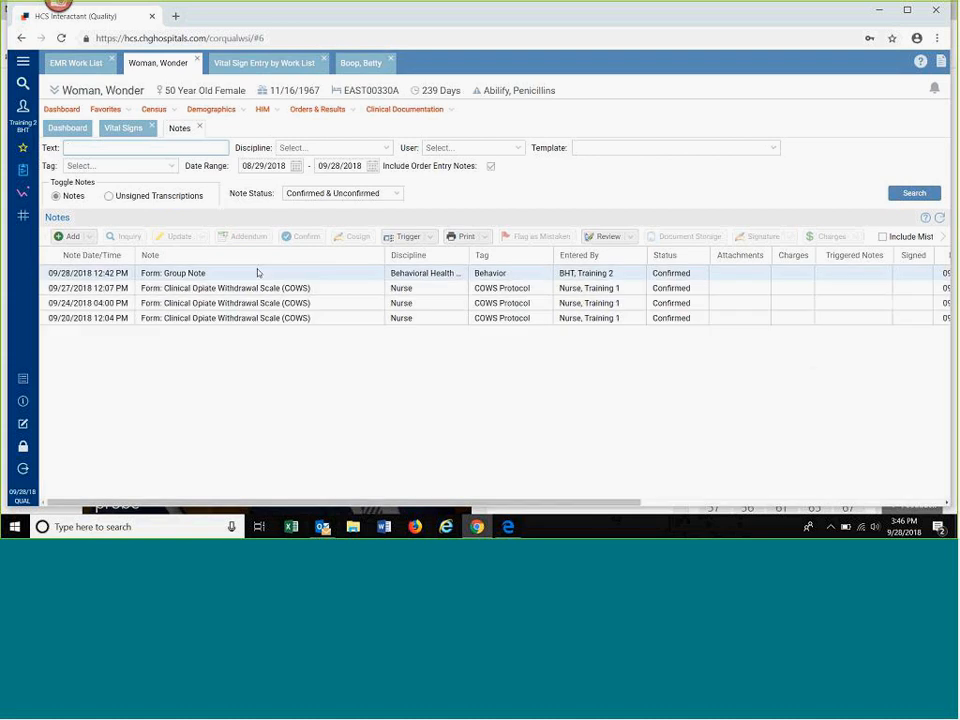
Step: Flag the Group Note as a mistaken entry with the reason "Copied from wrong account" and include mistaken entries in the notes list
left_click(257, 272)
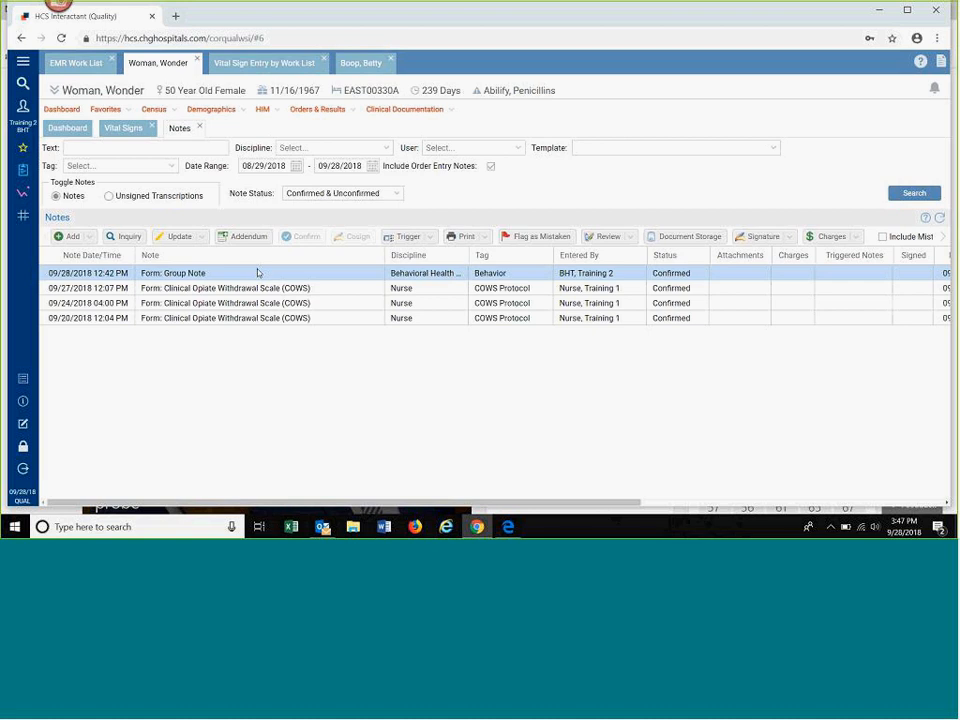
left_click(526, 243)
left_click(625, 288)
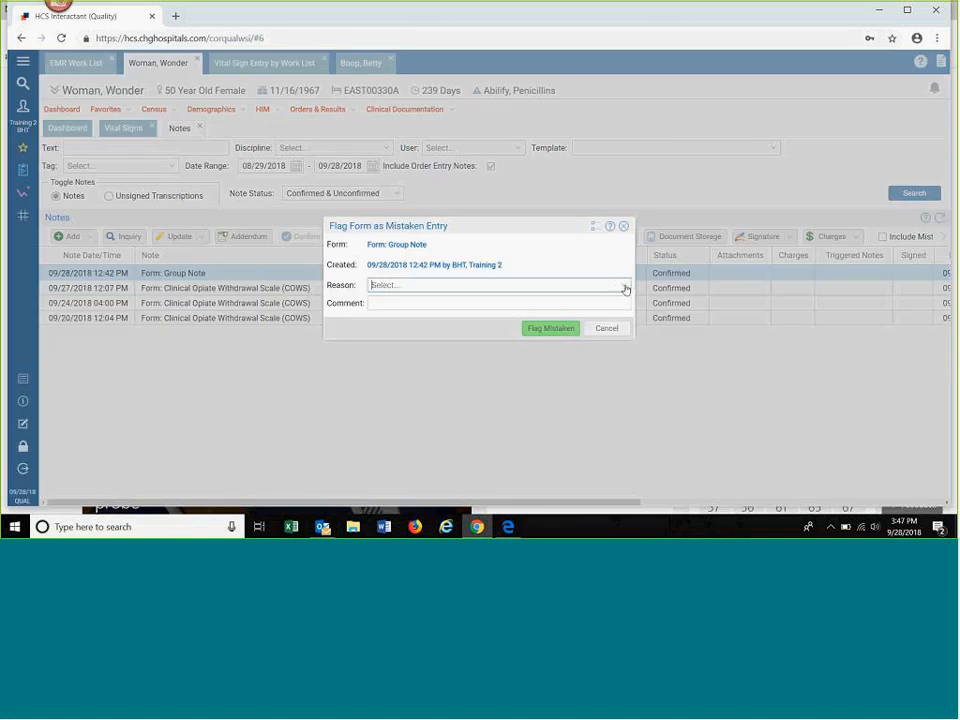
left_click(625, 288)
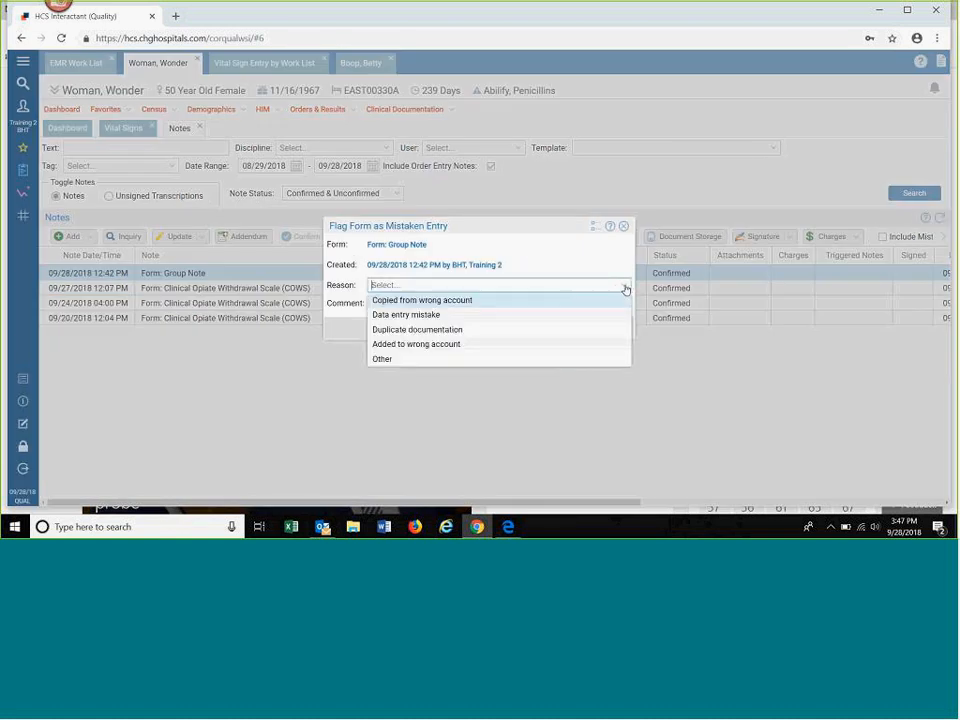
left_click(512, 301)
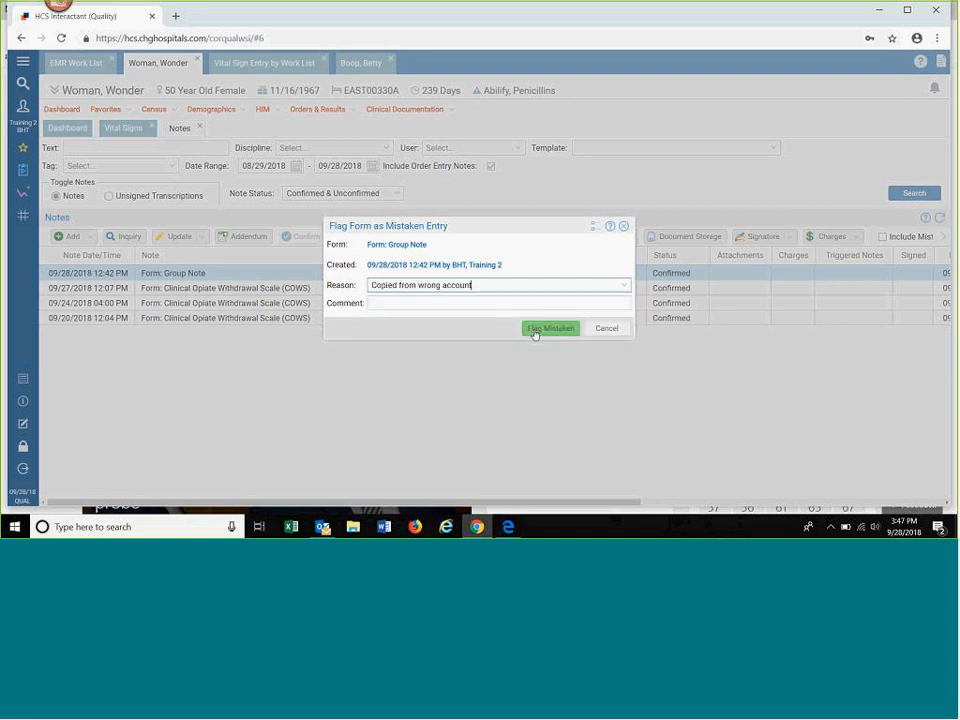
left_click(535, 330)
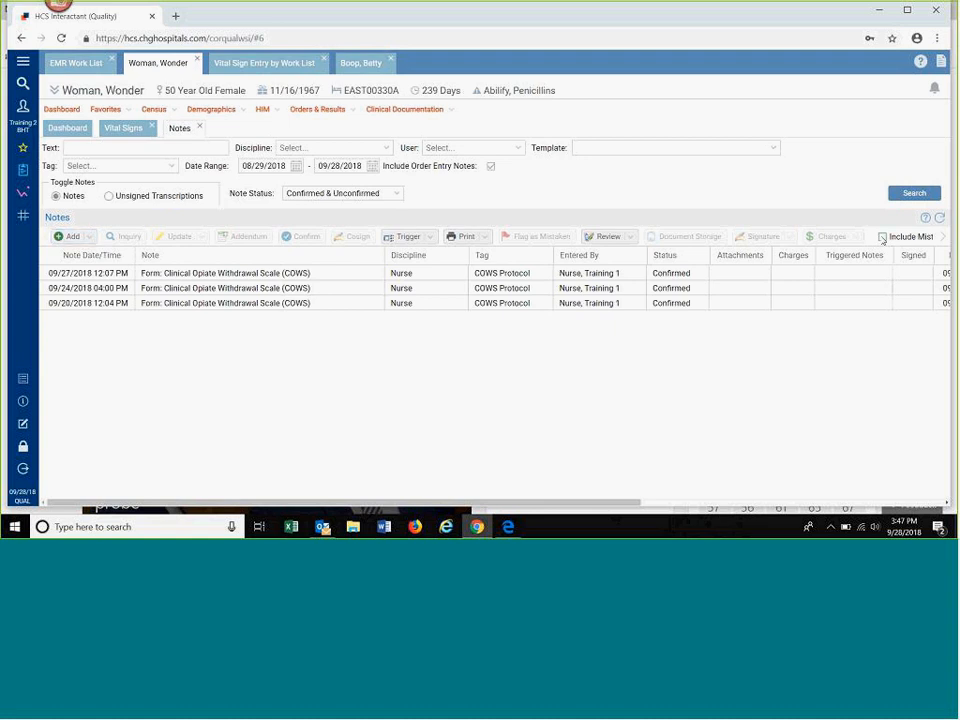
left_click(882, 237)
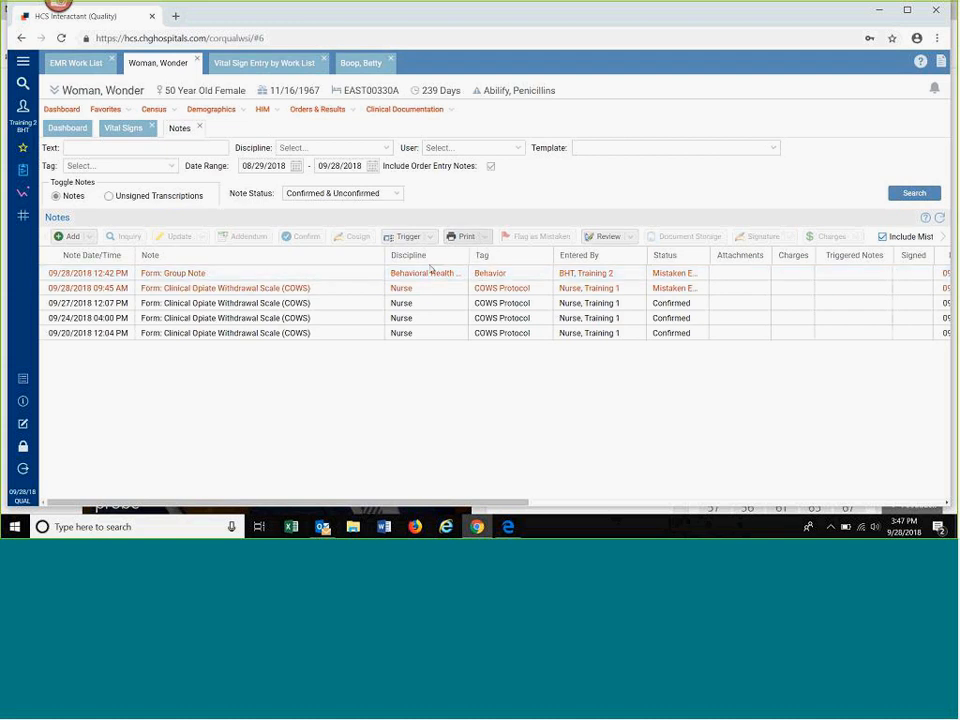
Step: Look at the print options for the 09/27/2018 Clinical Opiate Withdrawal Scale (COWS) note
left_click(420, 303)
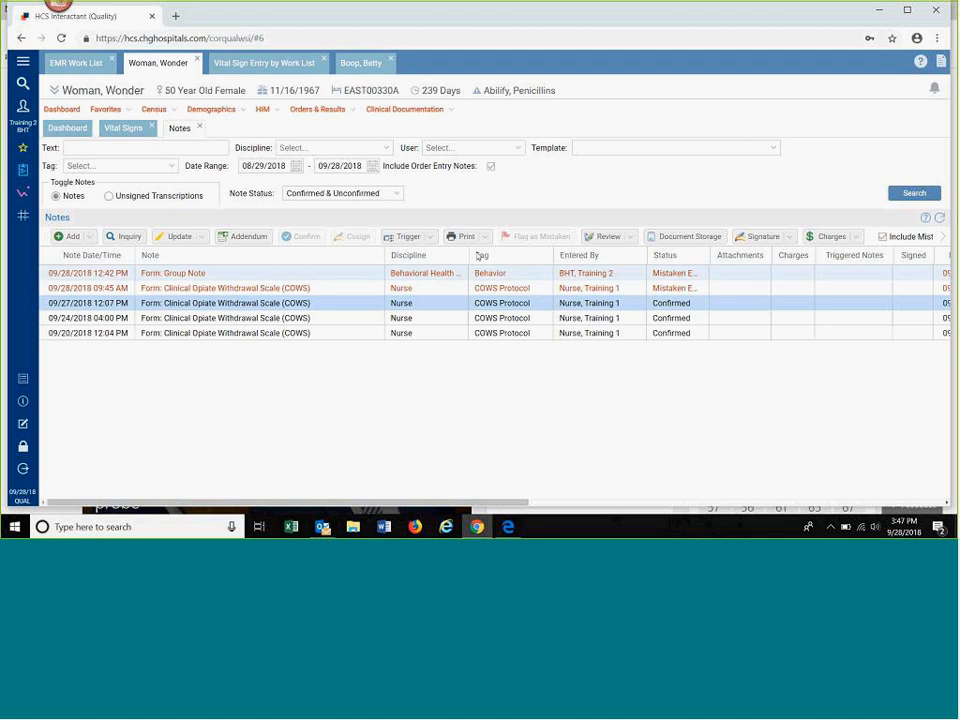
left_click(486, 240)
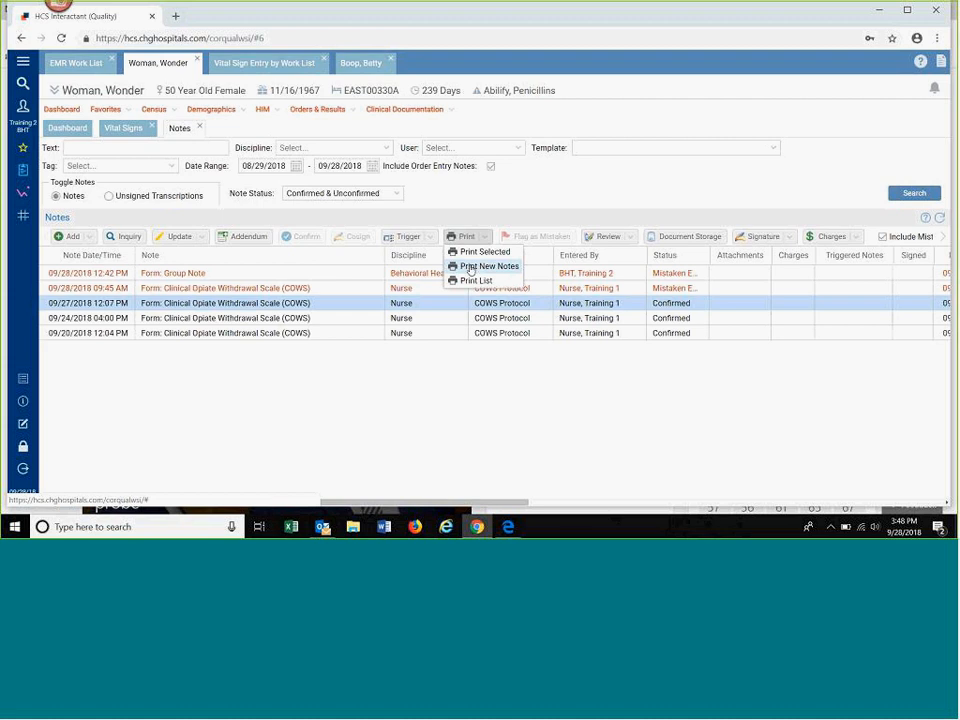
left_click(482, 219)
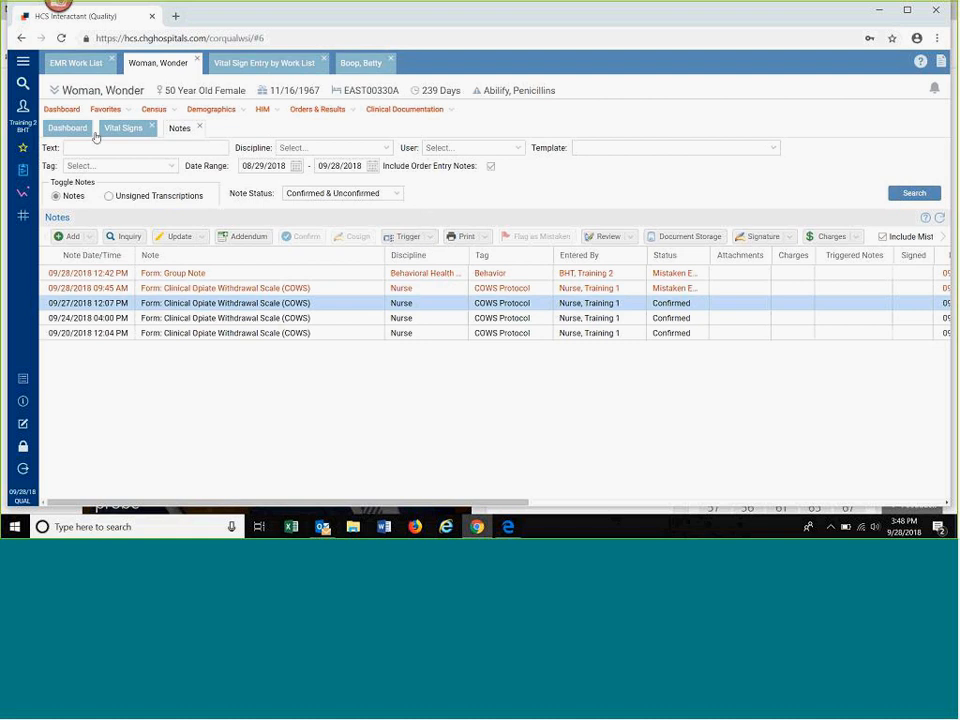
Step: Search the main menu for "group", open Add Group Note and choose Group Note as the form
left_click(22, 85)
type("group")
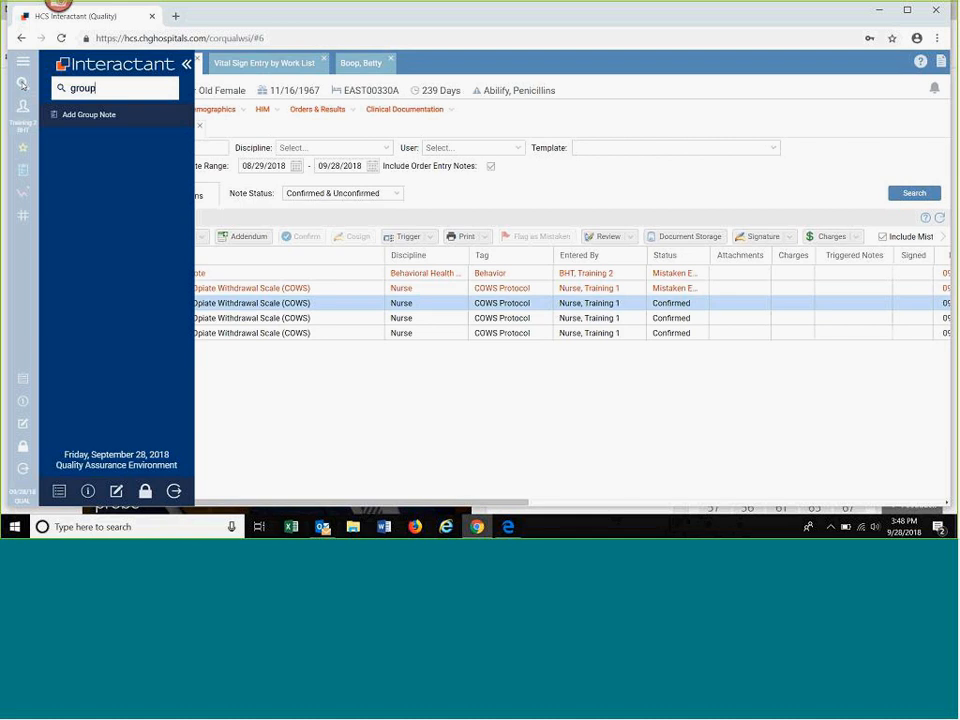
left_click(82, 116)
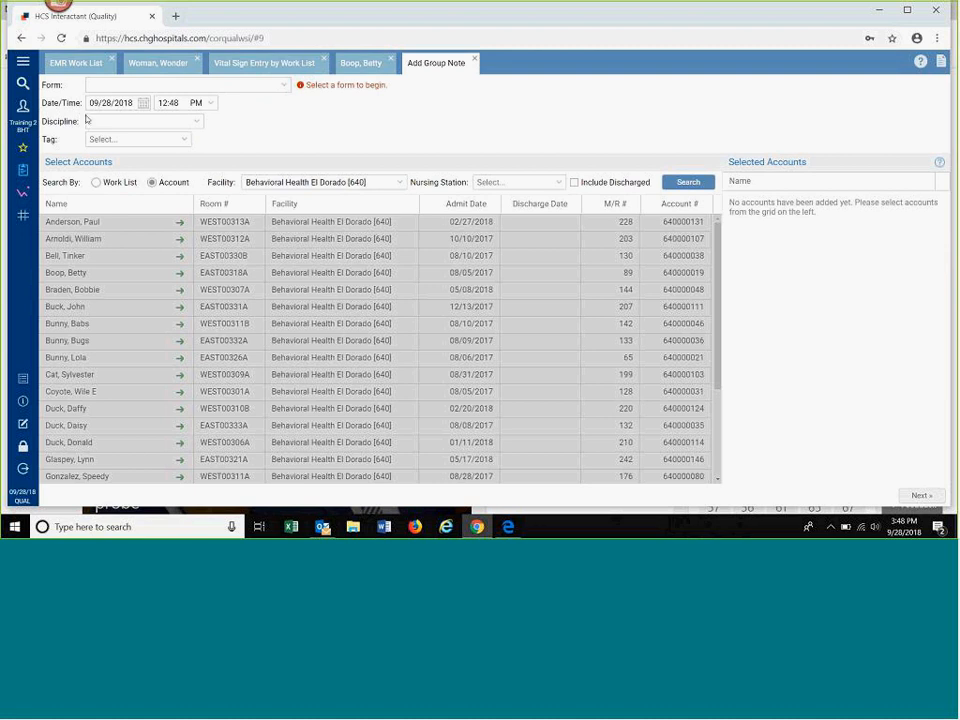
left_click(284, 88)
left_click(284, 90)
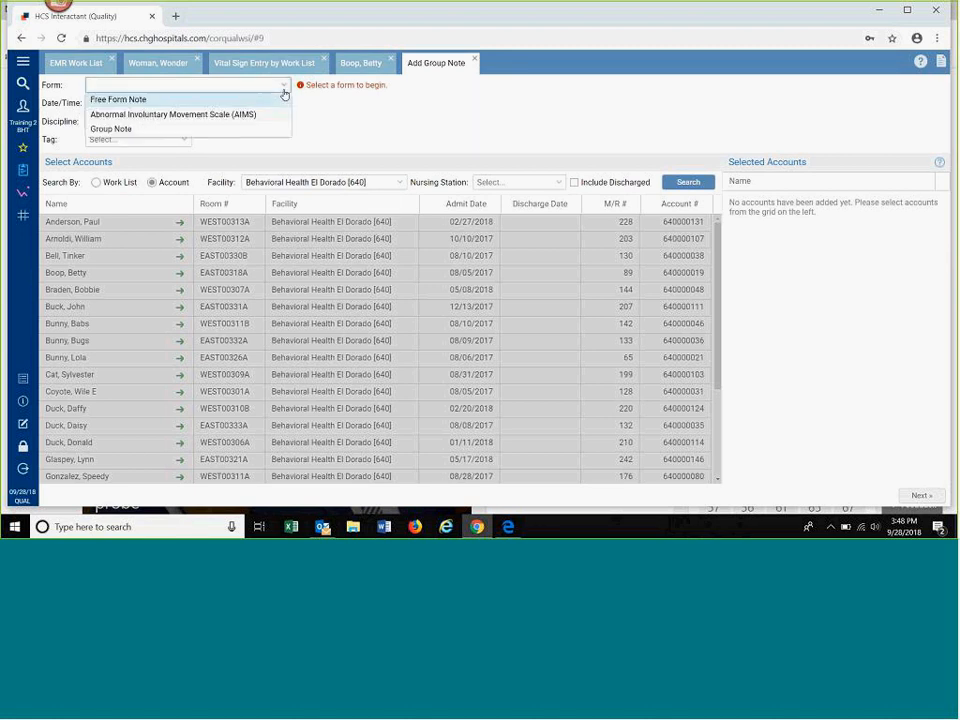
type("G")
key("Return")
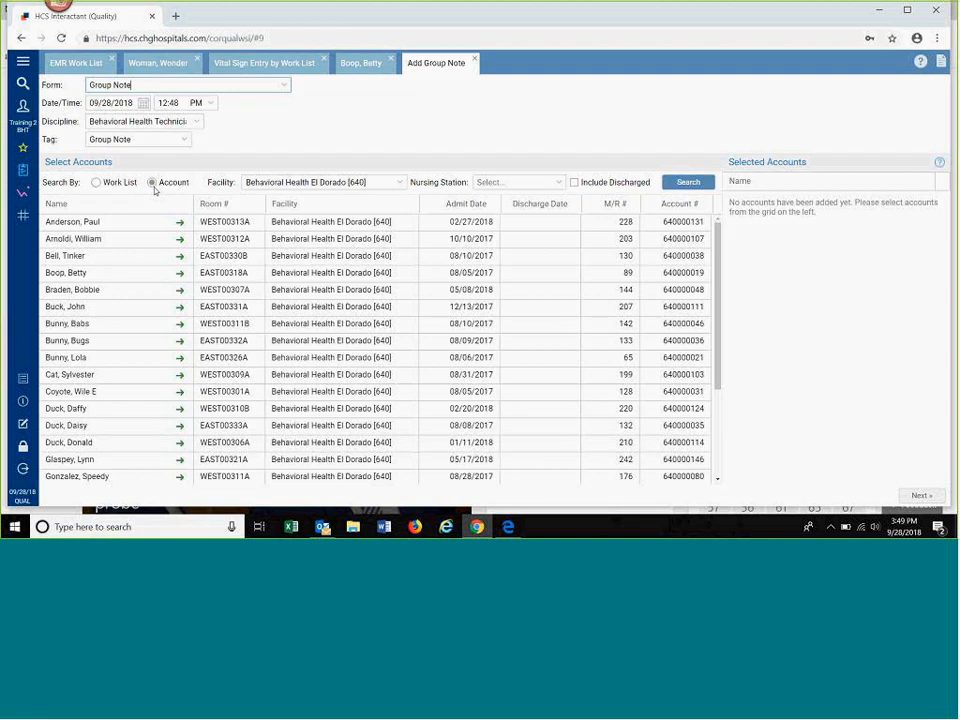
Step: List accounts by work list and select the patients in rooms EAST00318A, EAST00325A, EAST00330B and WEST00306A for the group note
left_click(98, 185)
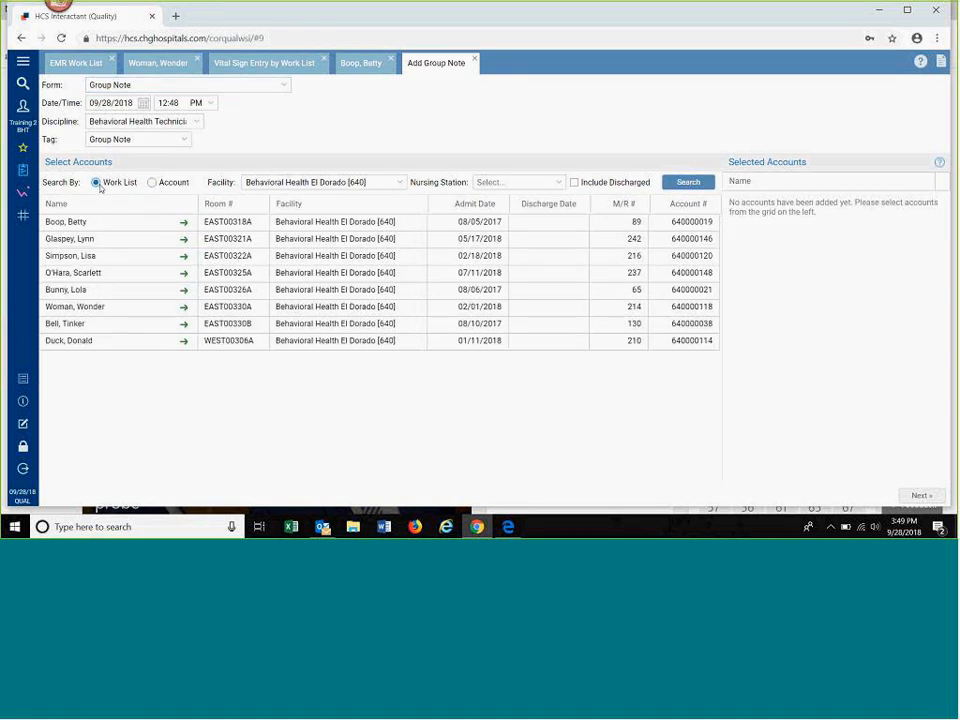
left_click(112, 224)
left_click(133, 273)
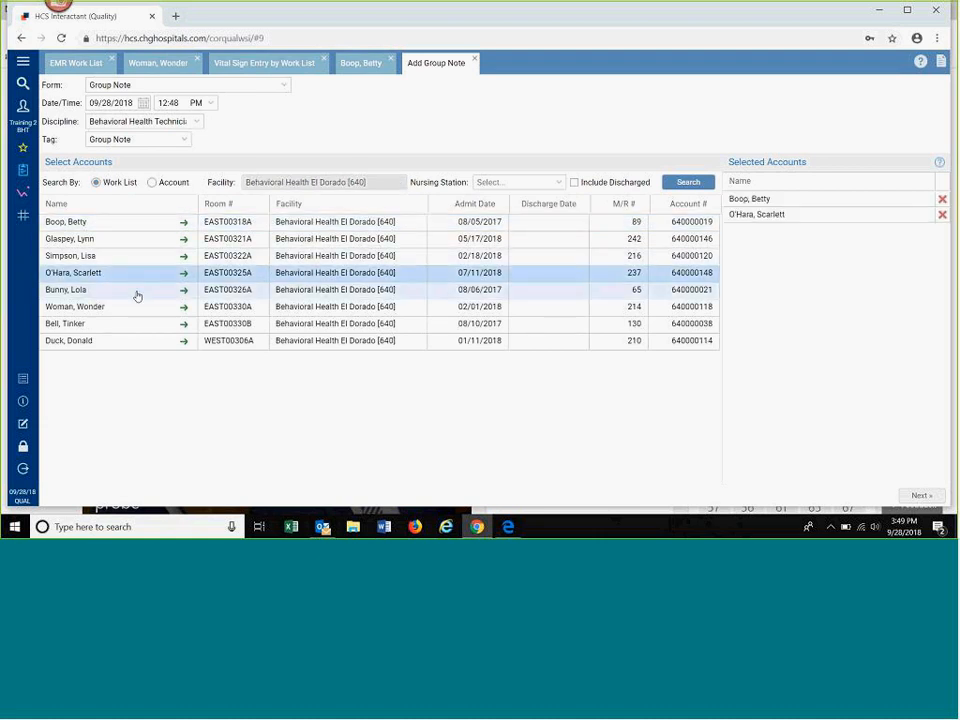
left_click(137, 325)
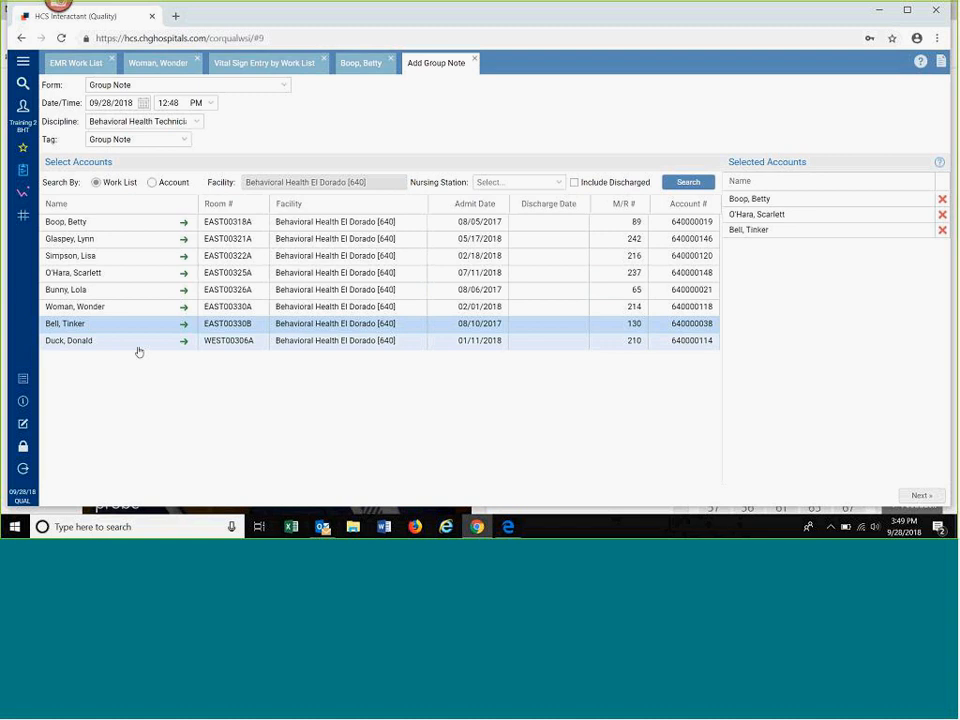
left_click(138, 342)
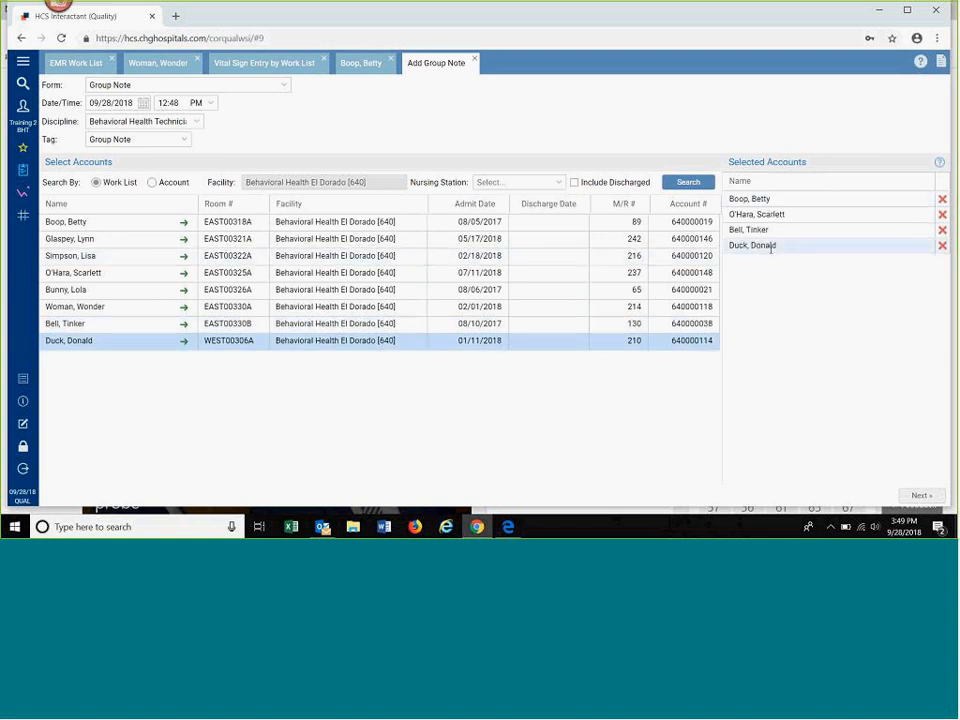
Step: Add the patient in room EAST00322A to the selected accounts, remove that patient again, and proceed to the group note template
left_click(168, 261)
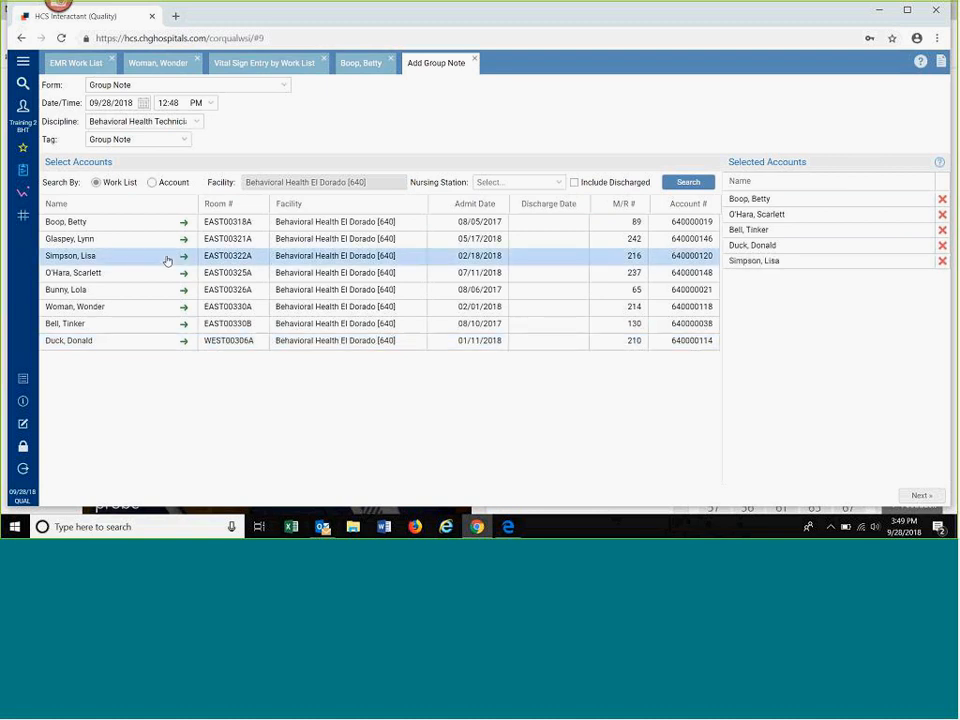
left_click(943, 266)
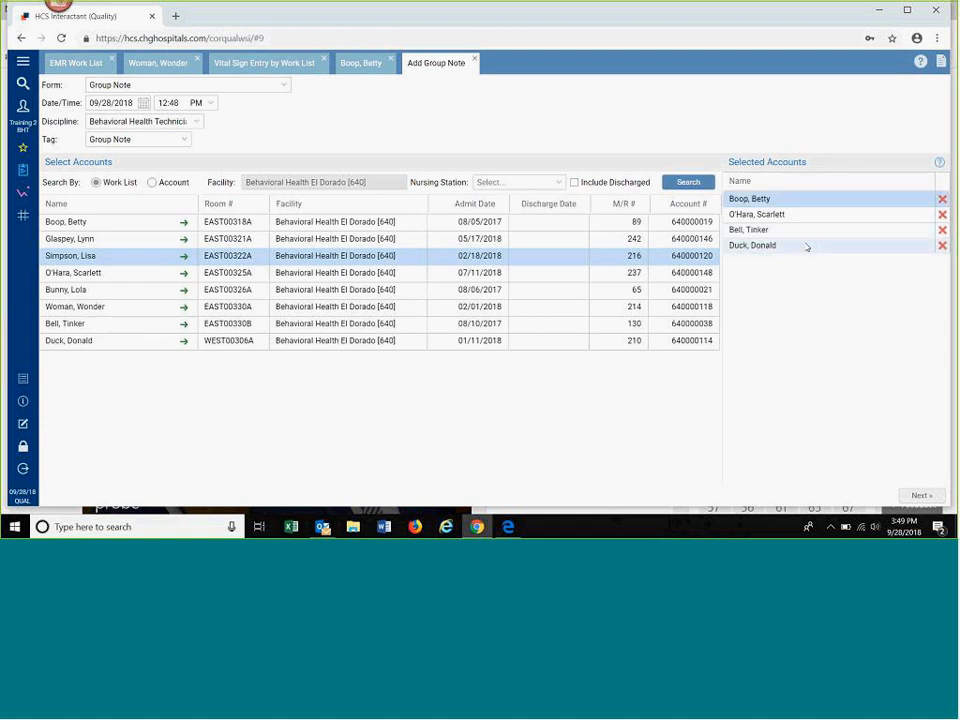
left_click(921, 496)
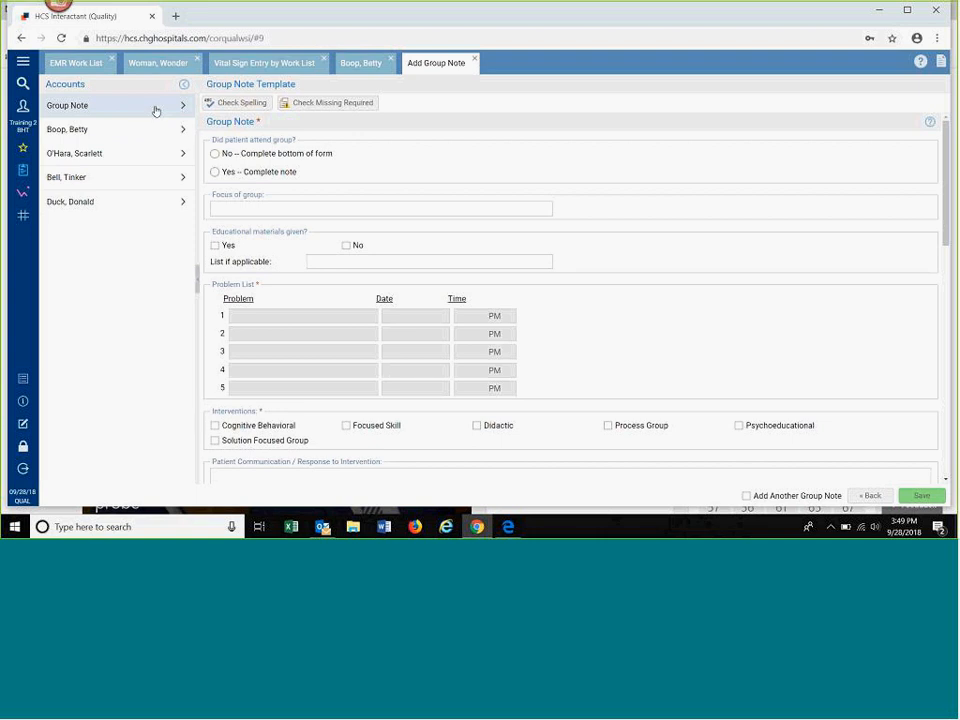
Step: In the group note template, mark group attendance as Yes, set the focus to "stress", and record educational materials given as "papers"
left_click(215, 173)
left_click(233, 207)
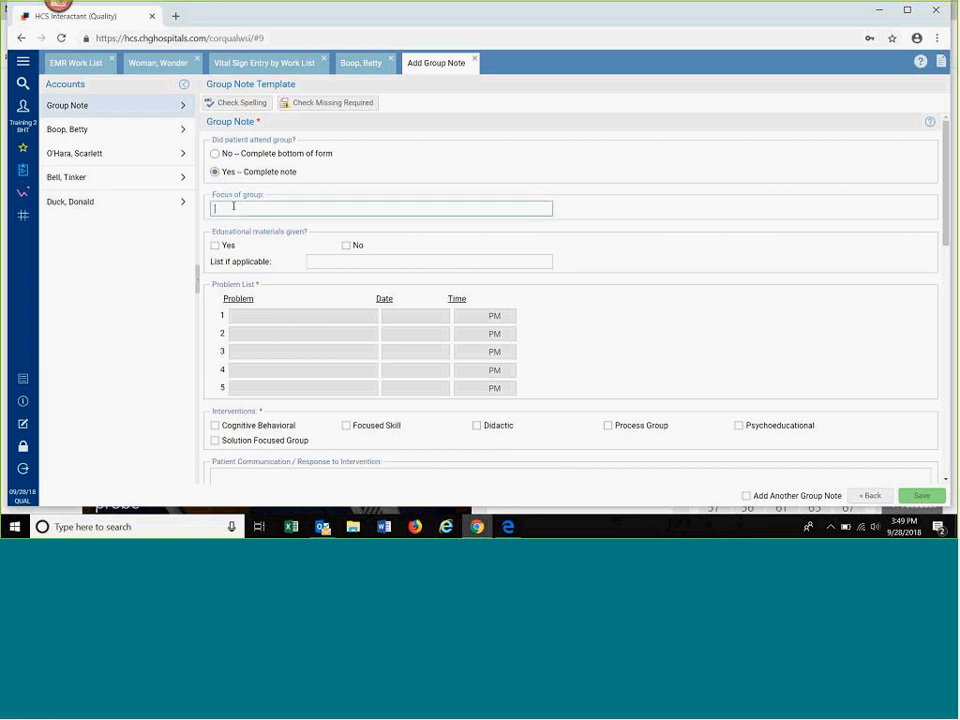
type("stress")
left_click(215, 245)
left_click(324, 261)
type("p")
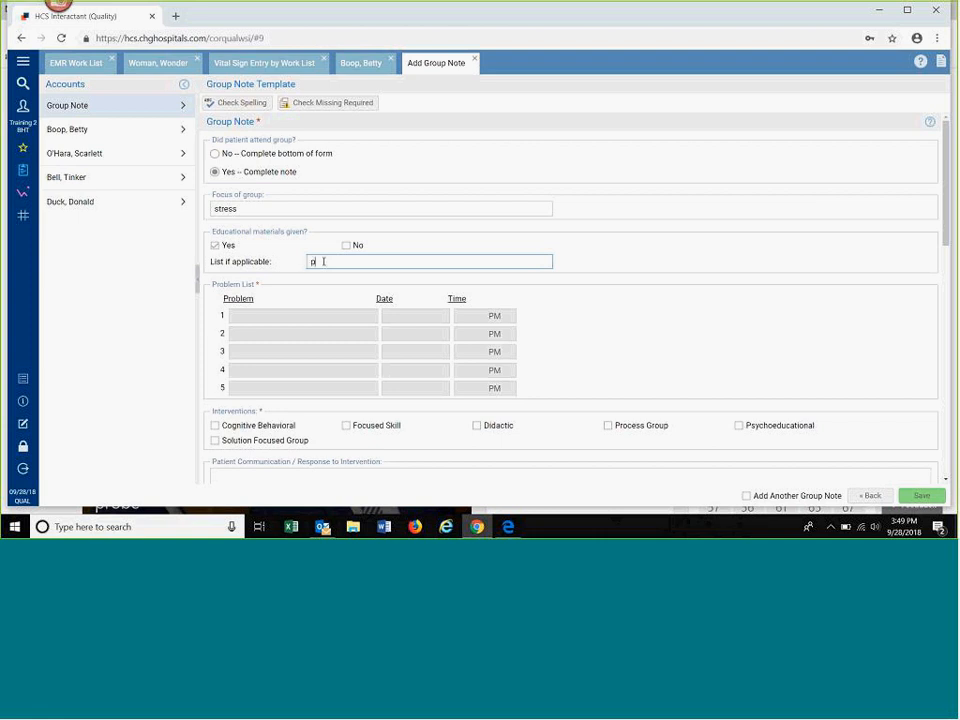
type("apers")
Step: Select Solution Focused Group and Cognitive Behavioral as the interventions in the group note template
left_click(215, 440)
left_click(216, 426)
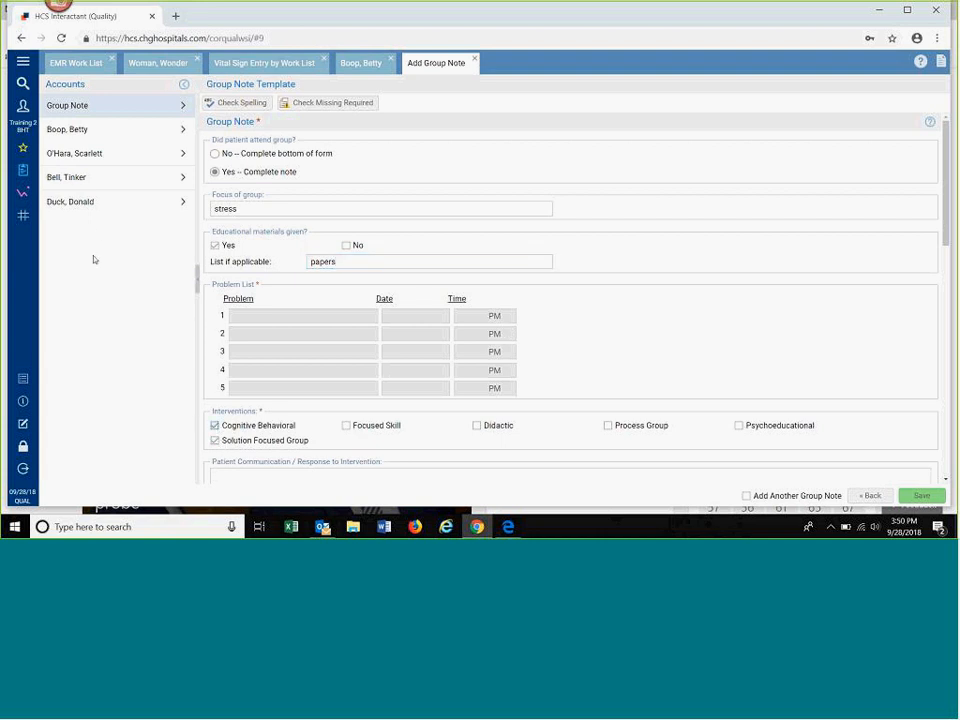
left_click(947, 482)
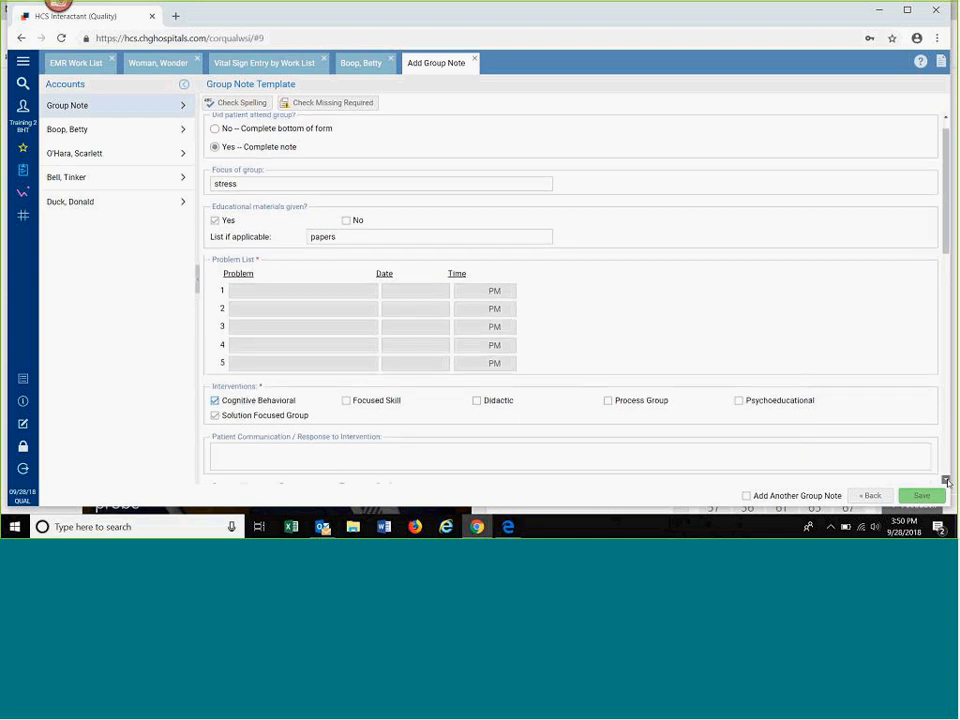
left_click(947, 482)
left_click(947, 482)
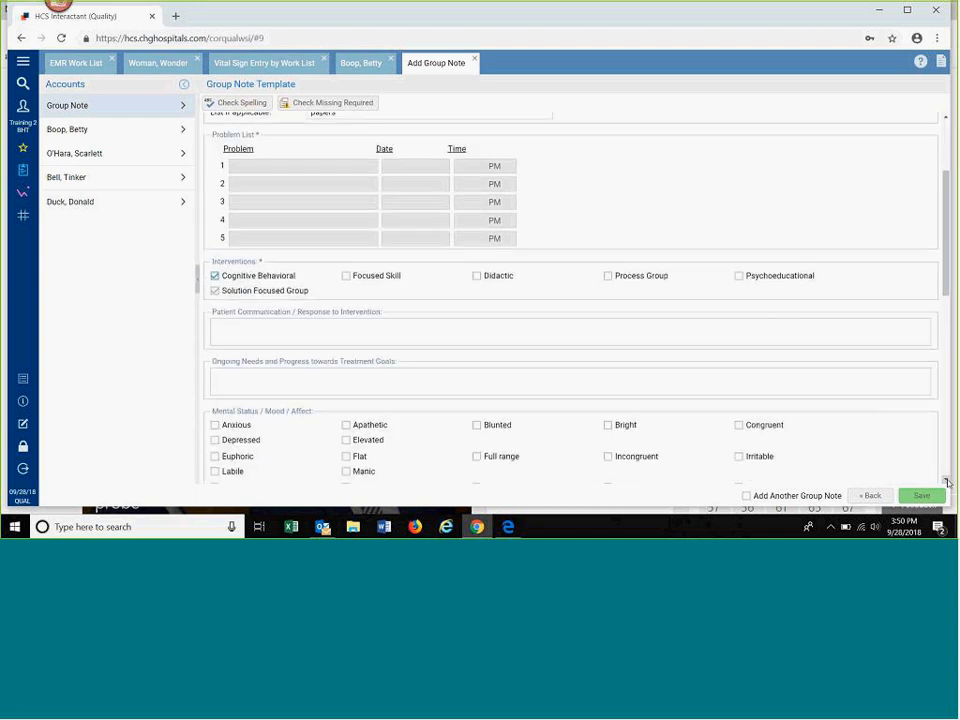
Step: In the first patient's group note, record under Patient Communication / Response to Intervention that the patient cried
left_click(100, 129)
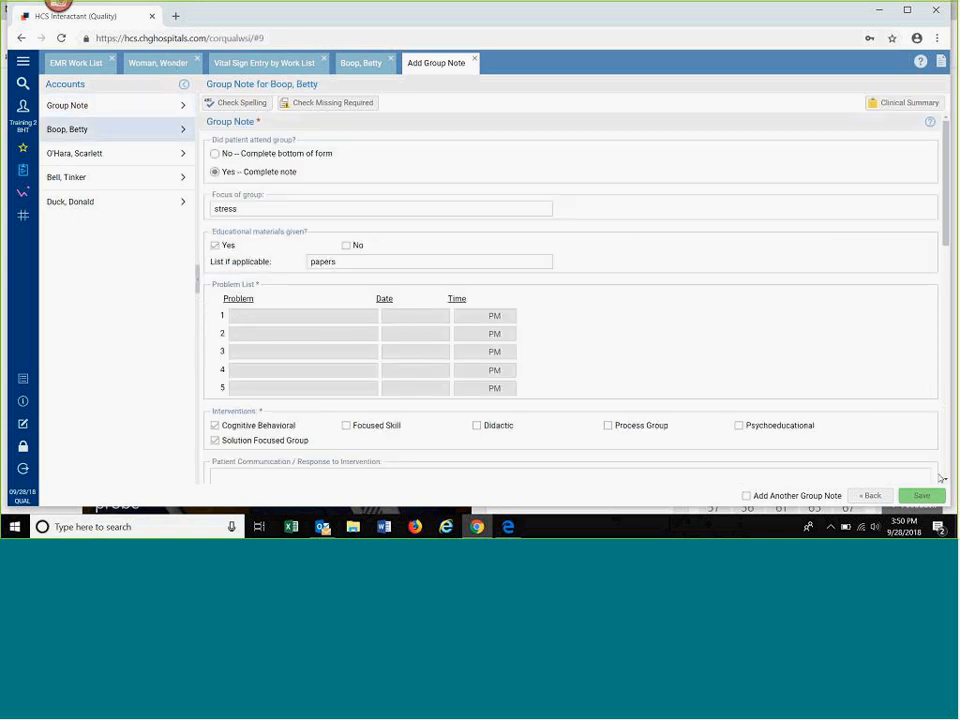
scroll(810, 424, "down", 3)
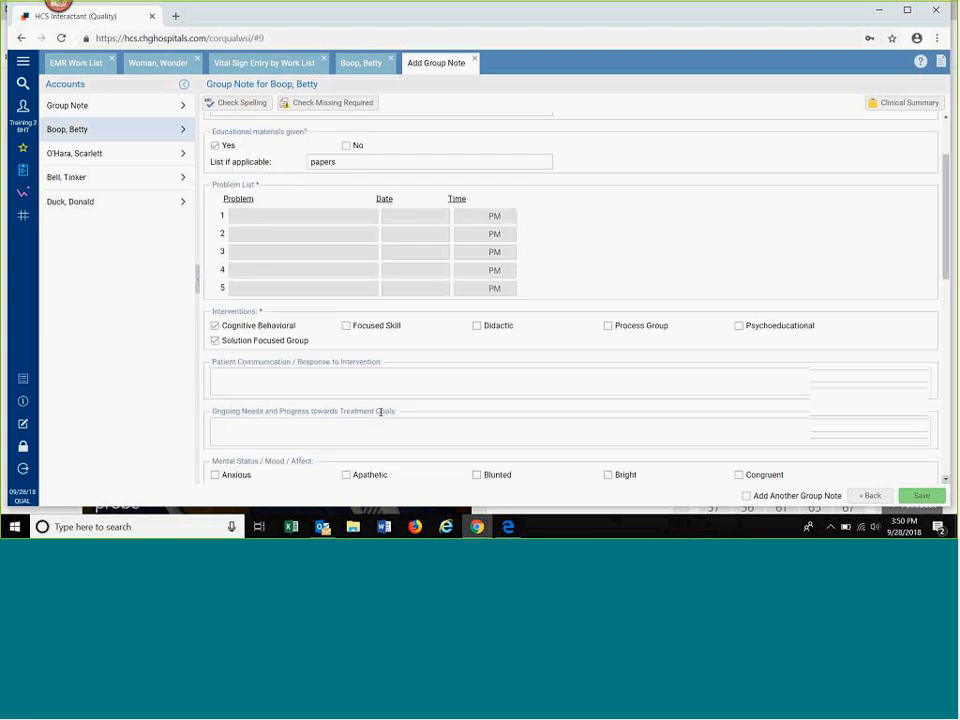
left_click(240, 358)
type("Betty cried")
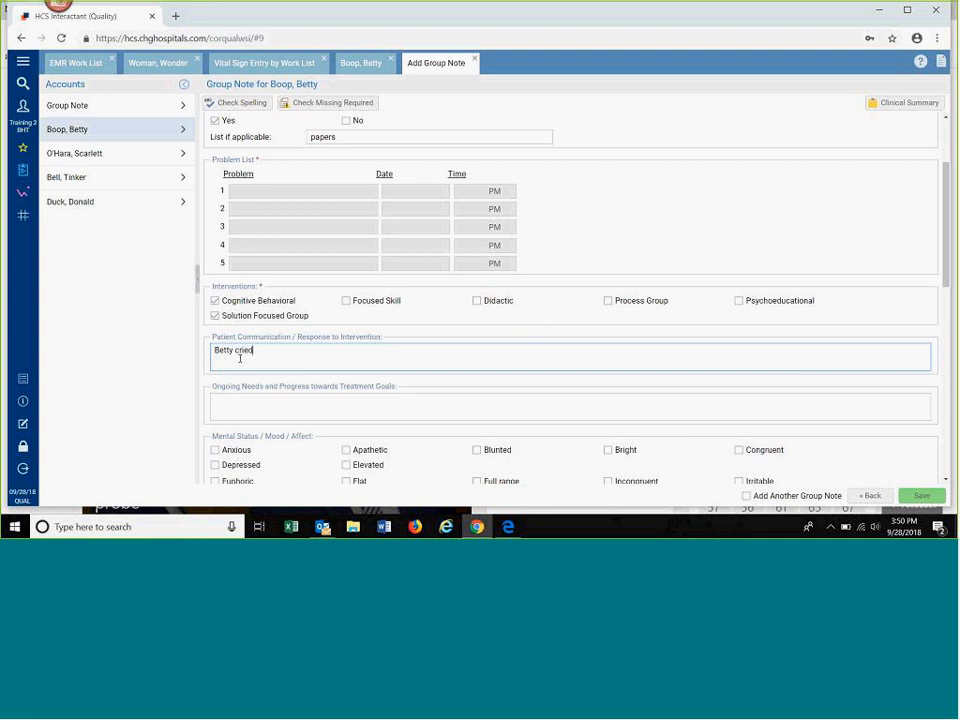
Step: In the second patient's group note, record under Patient Communication / Response to Intervention that the patient interacted kindly
left_click(127, 167)
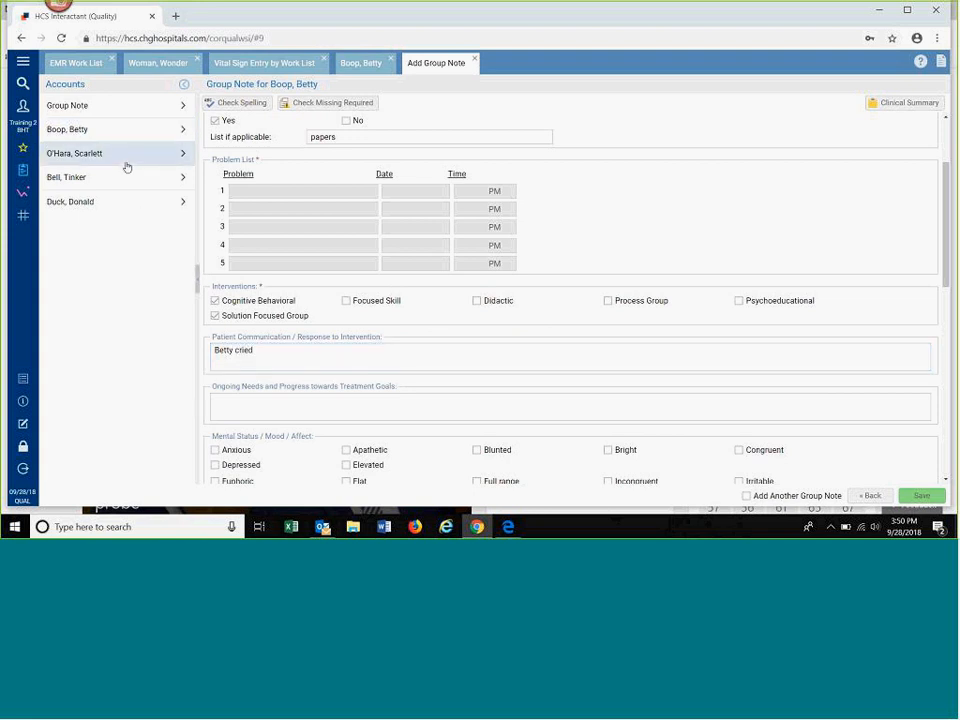
left_click(226, 473)
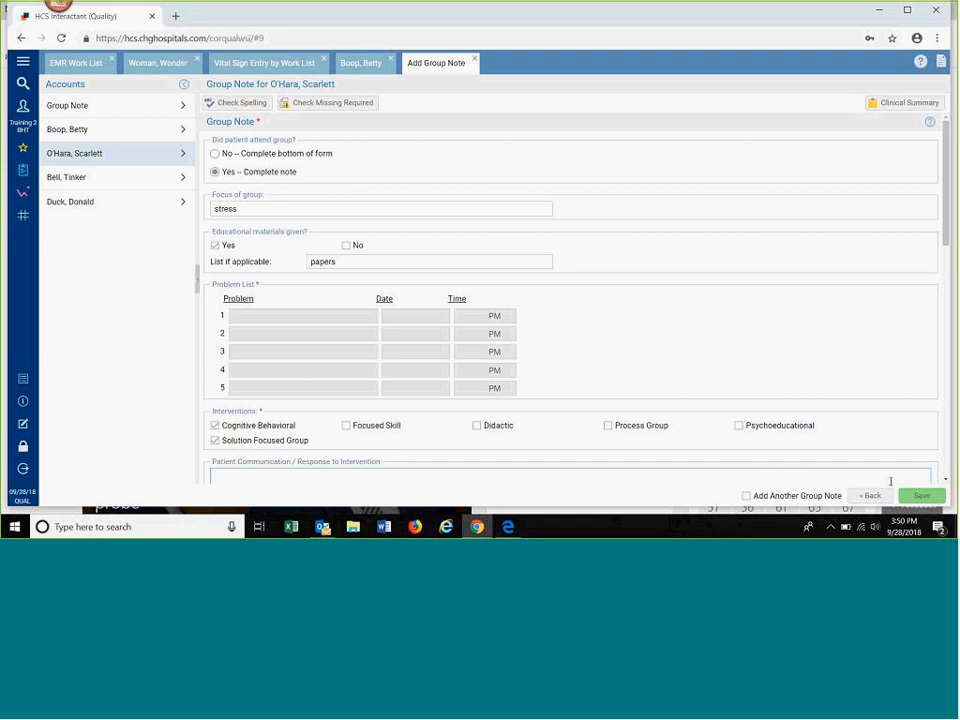
scroll(237, 280, "down", 3)
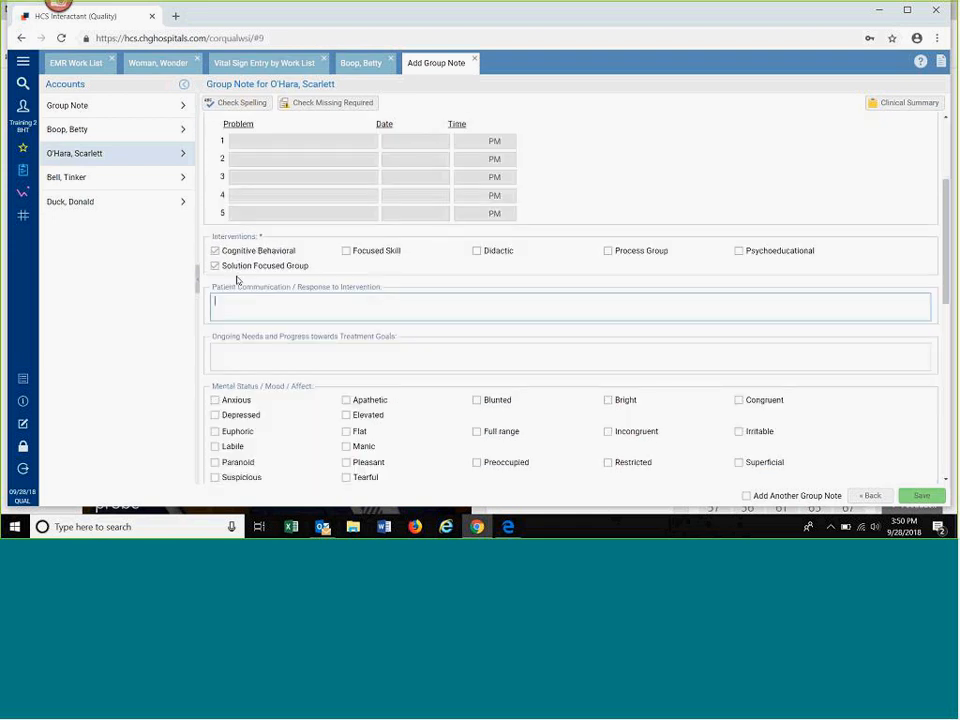
type("Scarlet interacted kindly")
Step: Check the third patient's group note and the shared template, and return to the account selection
left_click(94, 178)
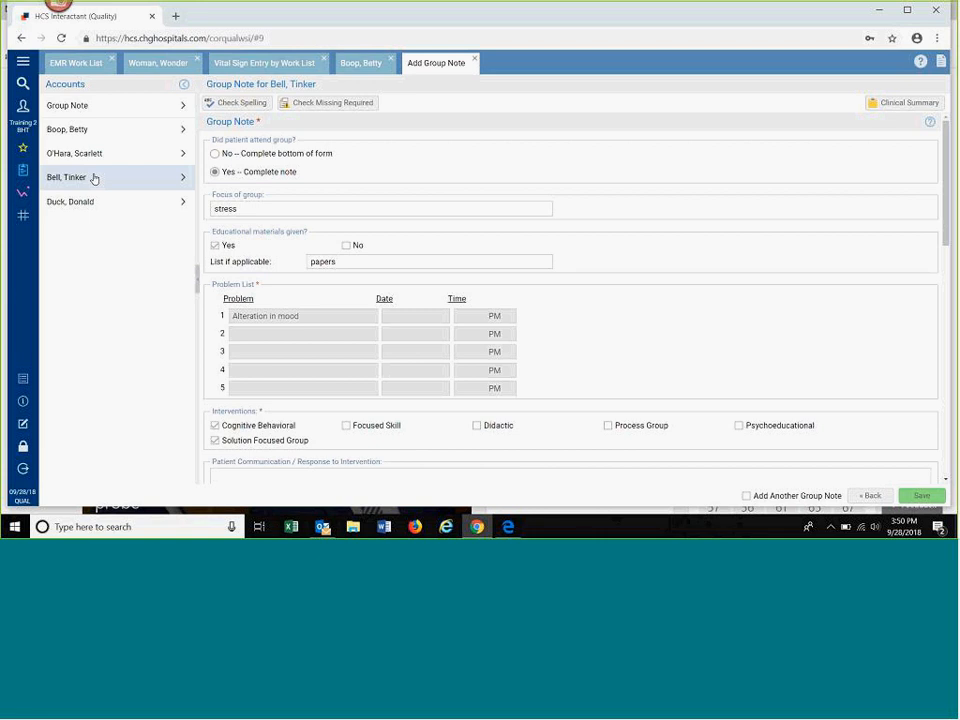
left_click(95, 107)
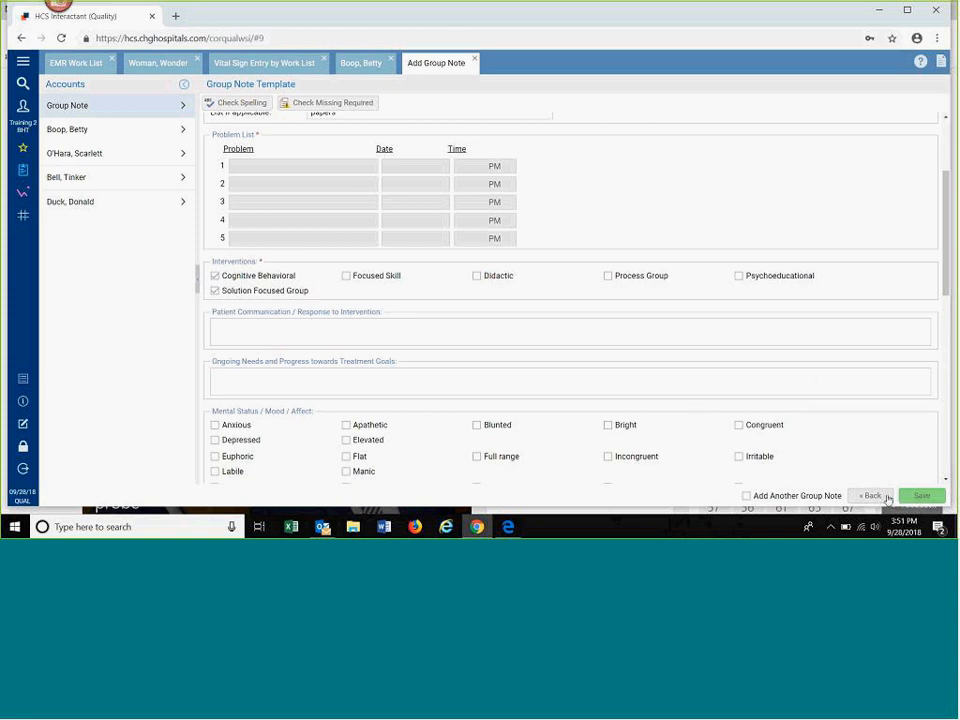
left_click(887, 499)
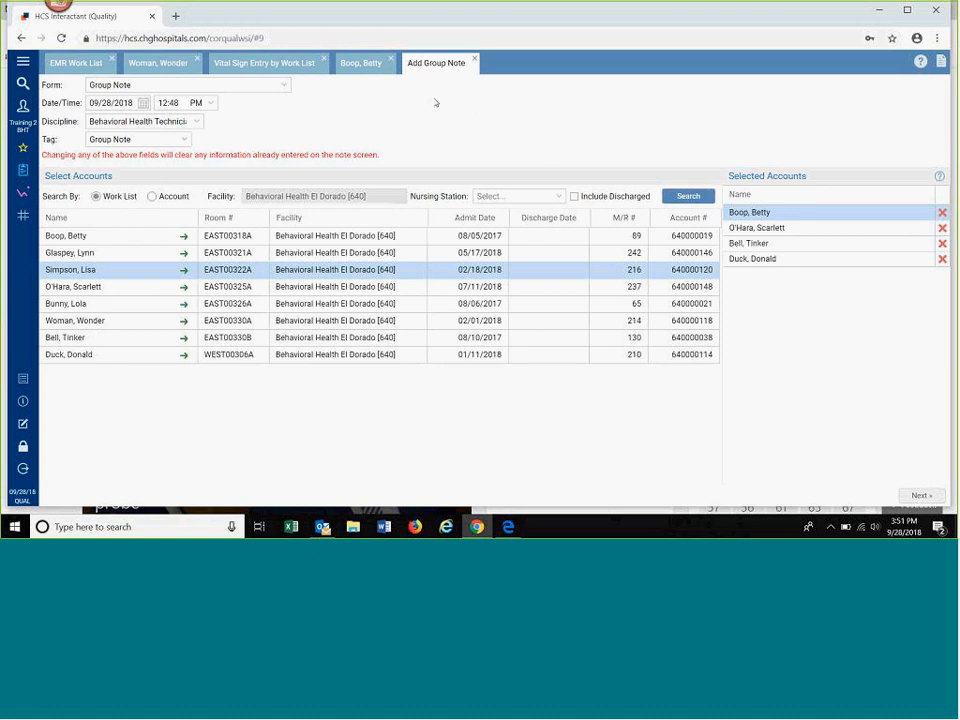
Step: Close the unsaved group note and the last open patient chart, and open the Accountability Flow Sheet for the patient in room EAST00330A
left_click(475, 62)
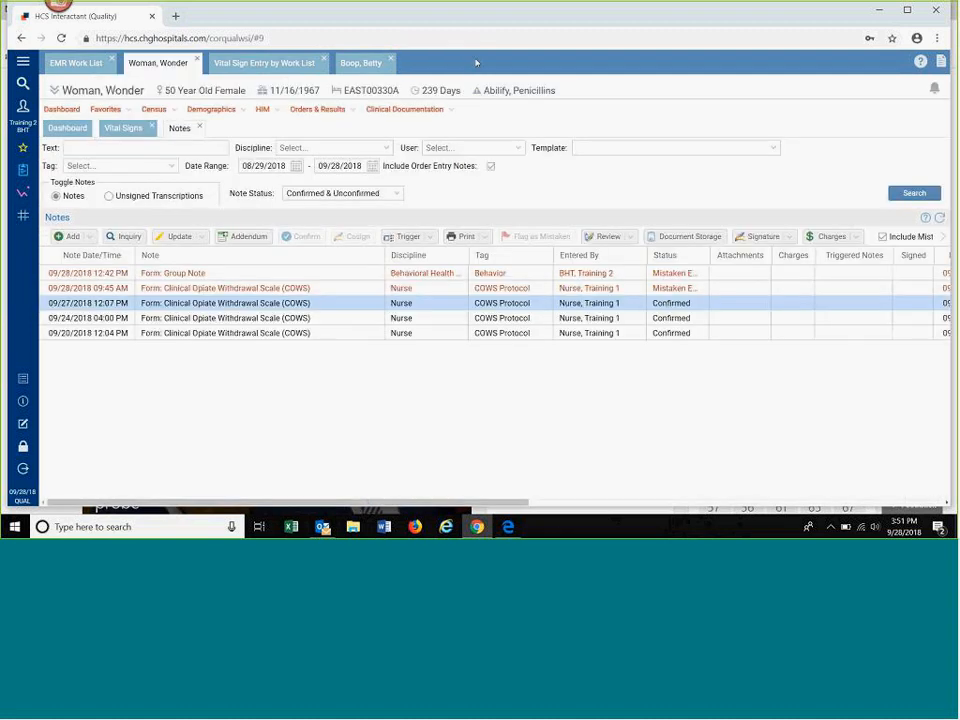
left_click(390, 59)
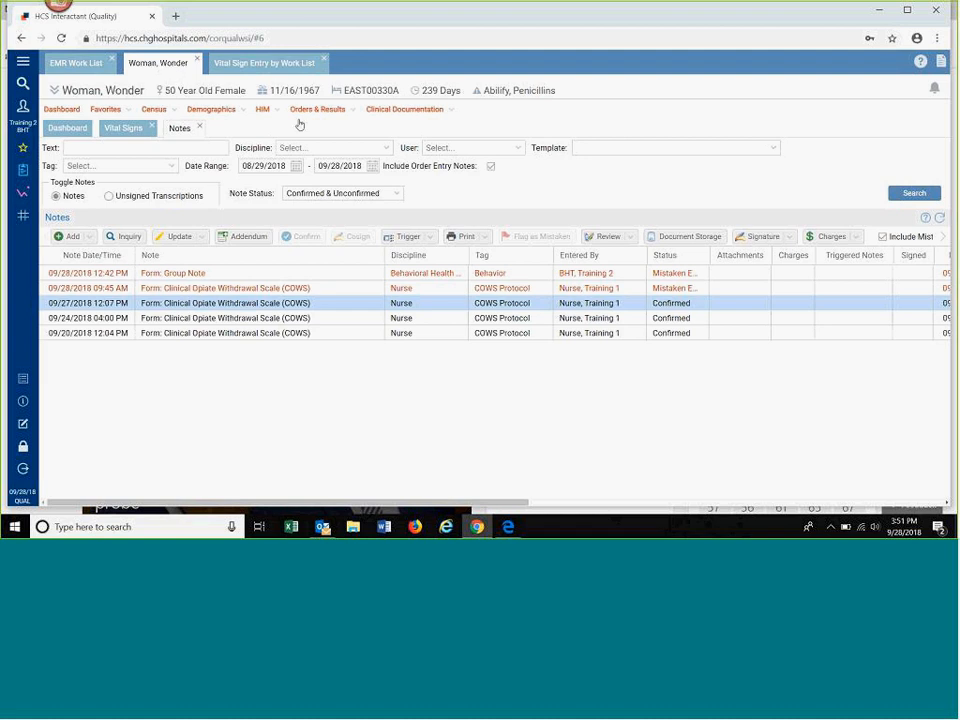
left_click(414, 113)
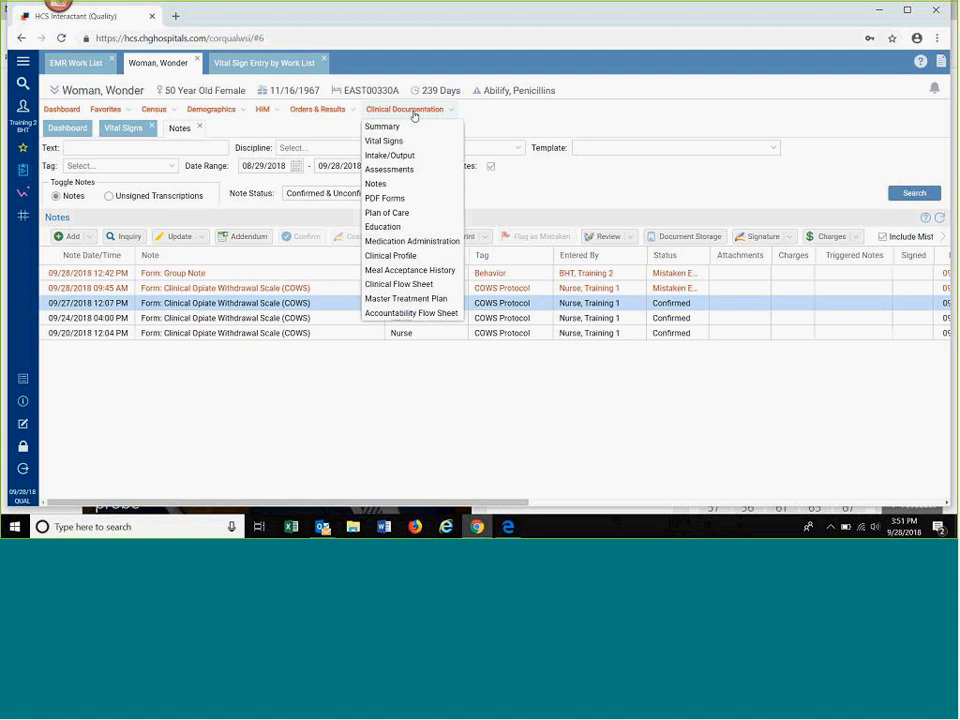
left_click(403, 314)
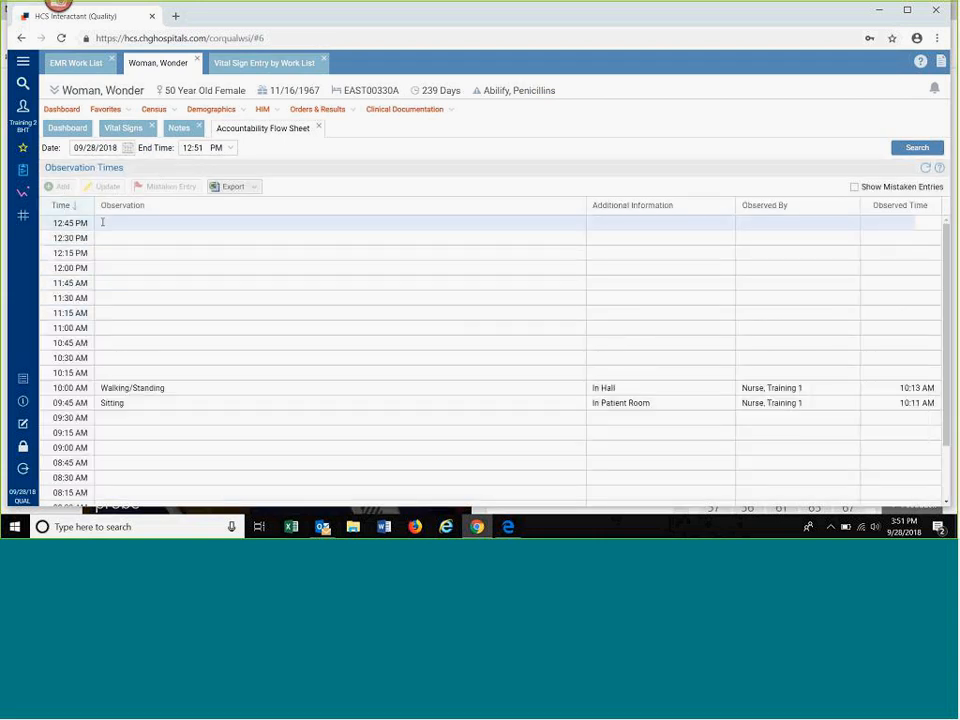
Step: Add a 12:30 PM observation with code 2 - Lying and additional information In Patient Room, and save it
left_click(107, 238)
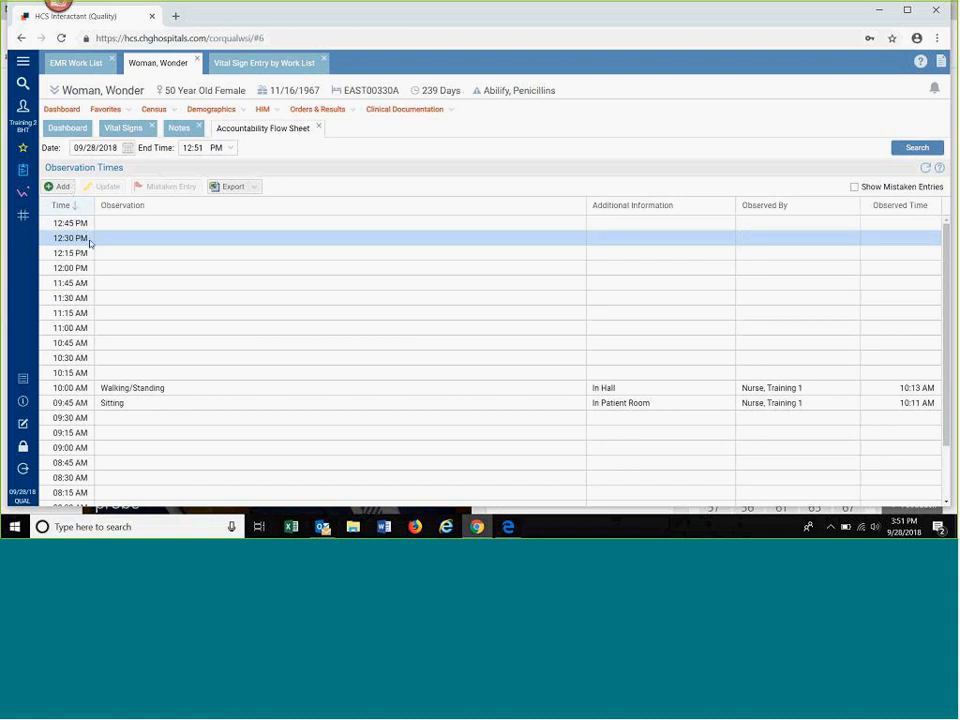
left_click(60, 187)
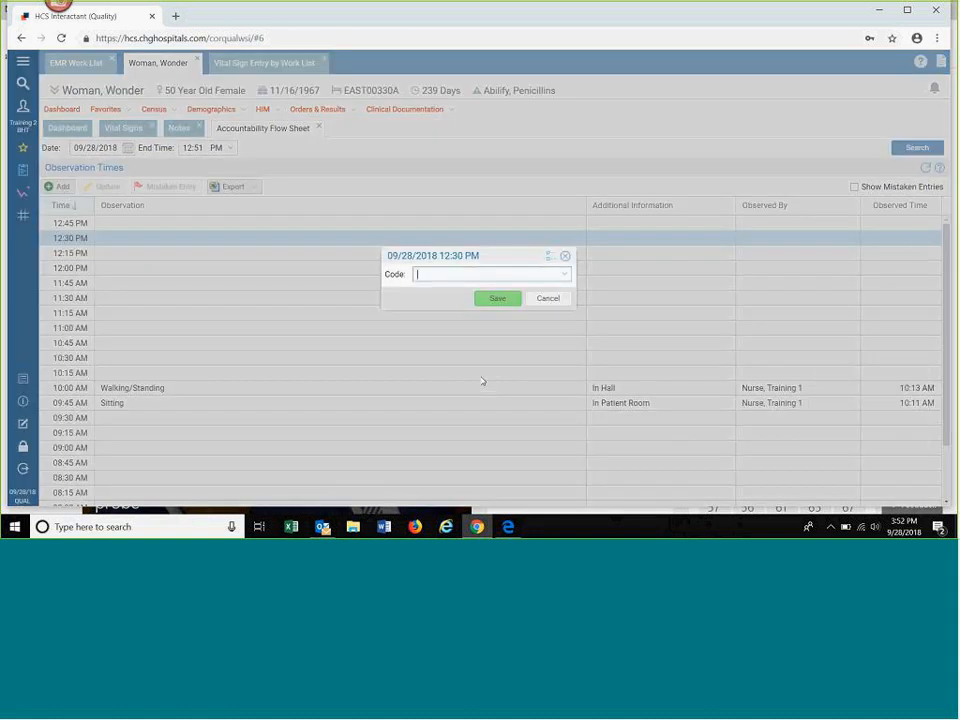
left_click(566, 276)
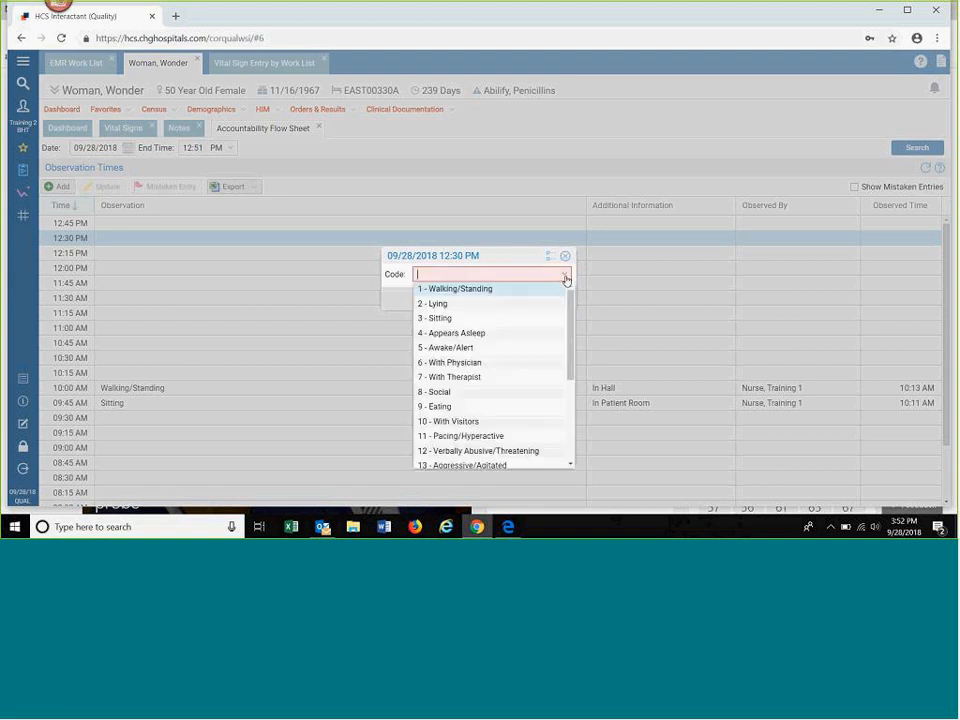
left_click(495, 304)
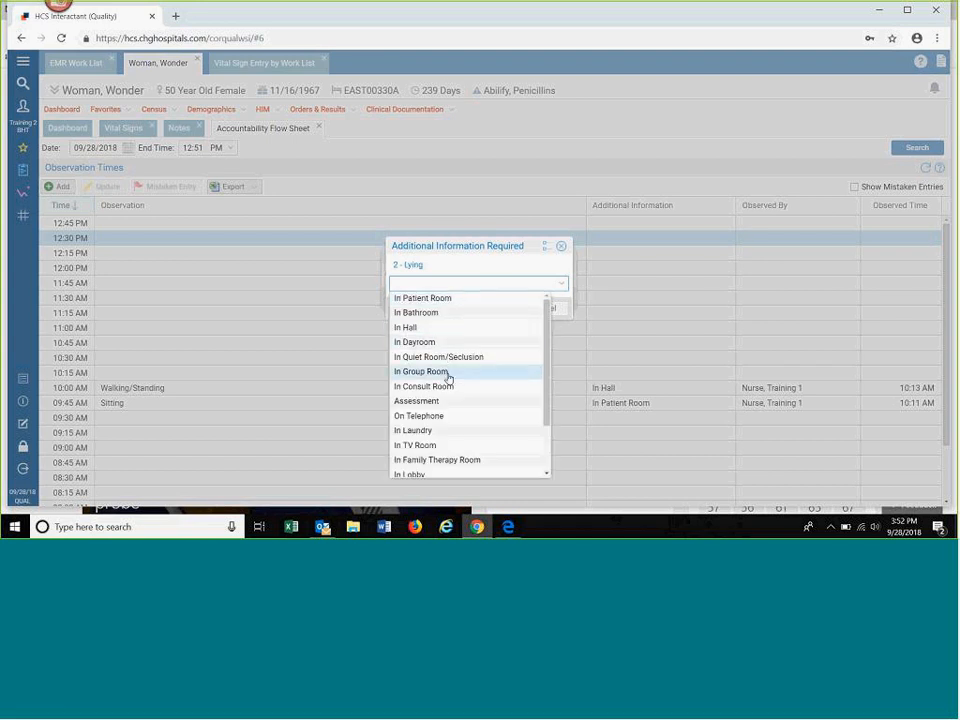
left_click(460, 299)
left_click(492, 309)
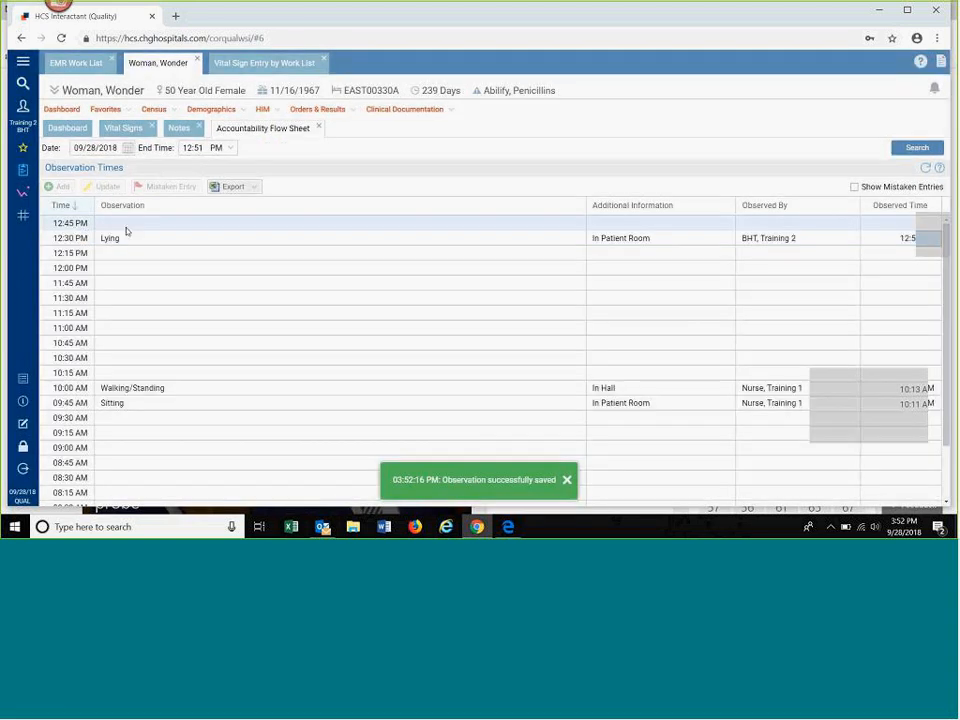
Step: Add a 12:45 PM observation with code 3 - Sitting and additional information In Patient Room, and save it
left_click(125, 227)
left_click(58, 187)
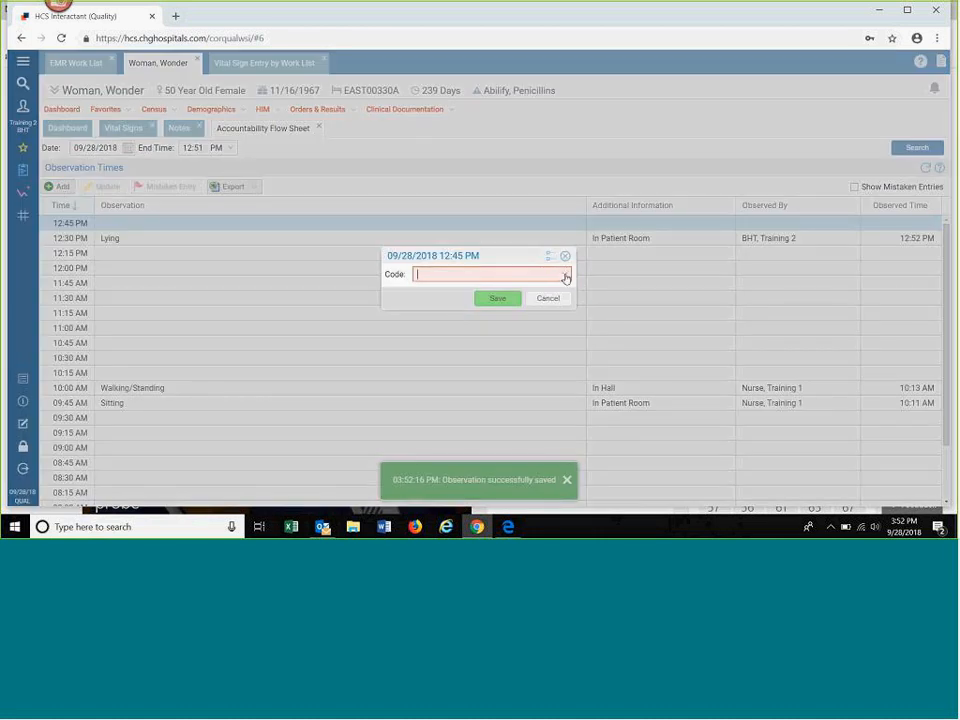
left_click(565, 277)
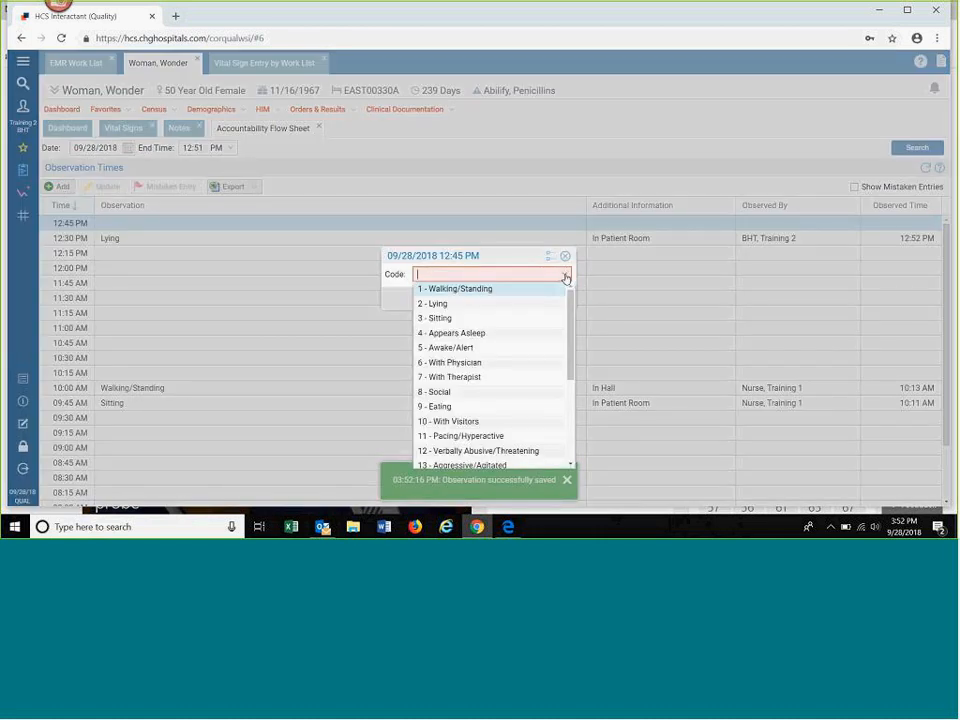
left_click(472, 321)
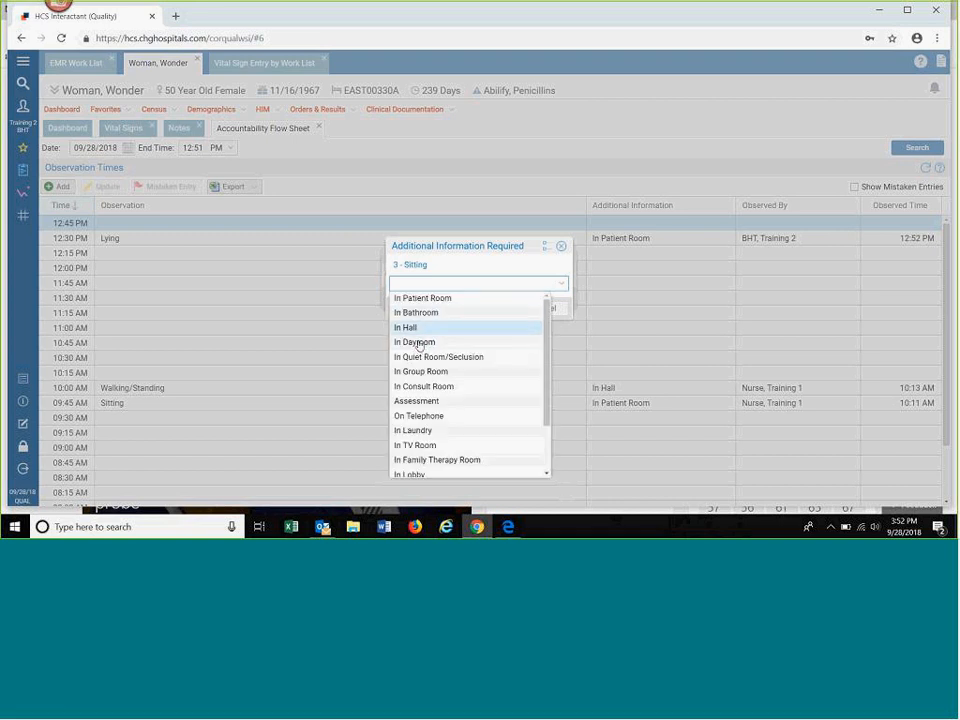
left_click(421, 300)
left_click(492, 309)
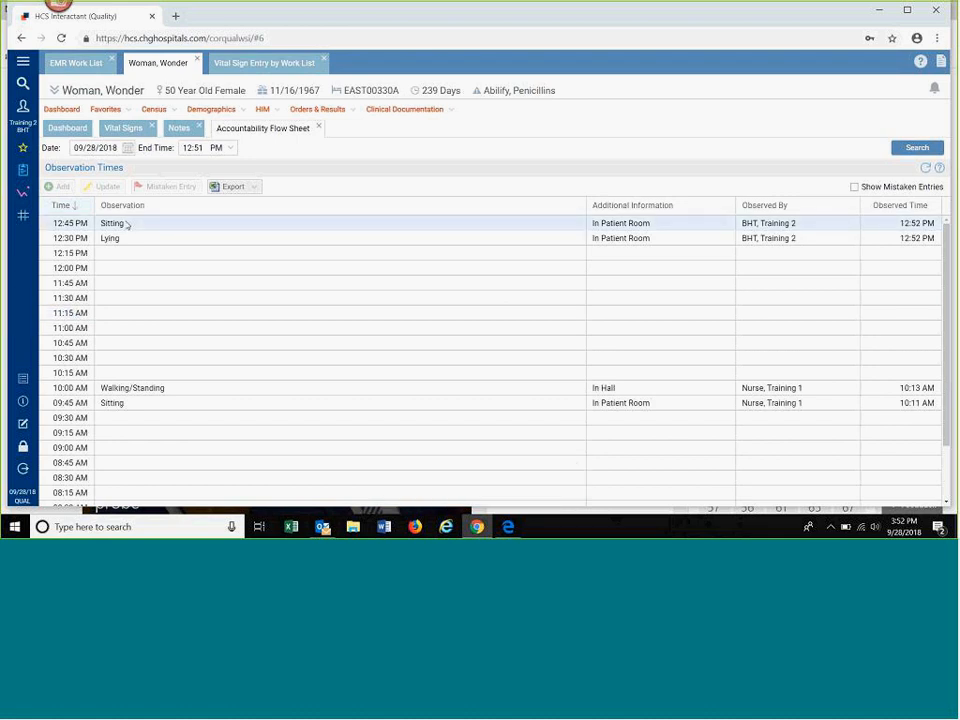
Step: Update the 12:45 PM observation to code 2 - Lying with additional information In Patient Room, and save it
left_click(127, 225)
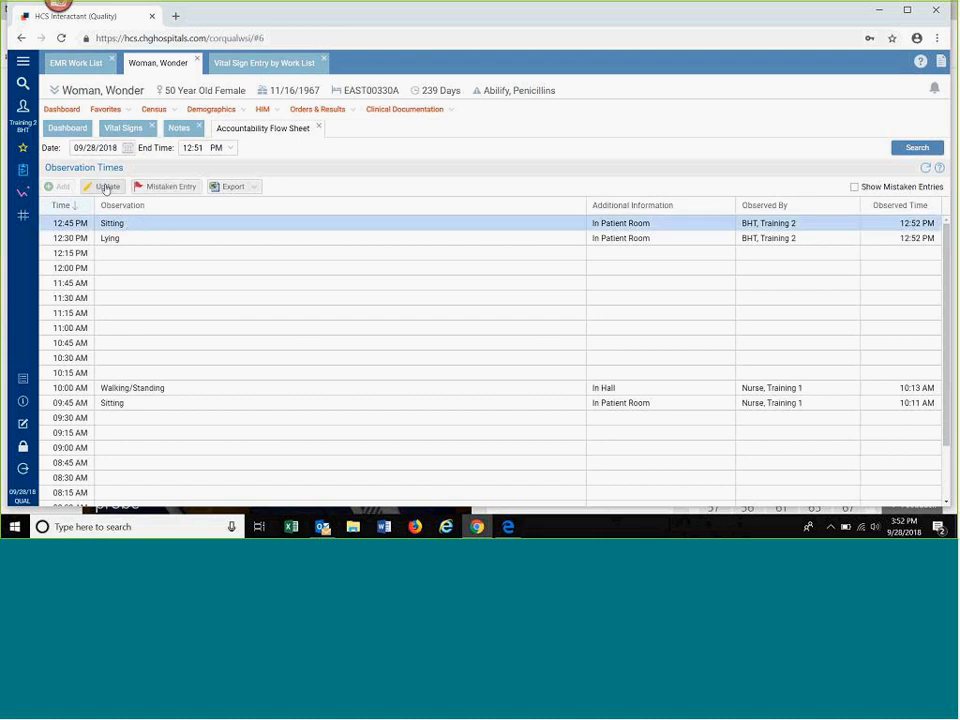
left_click(106, 188)
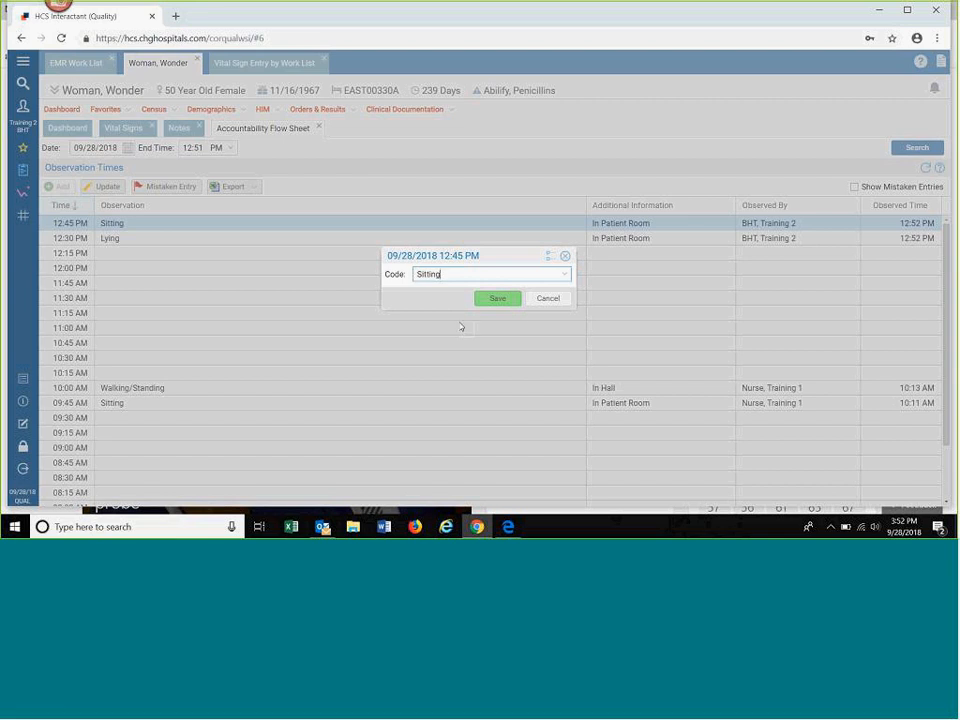
left_click(565, 276)
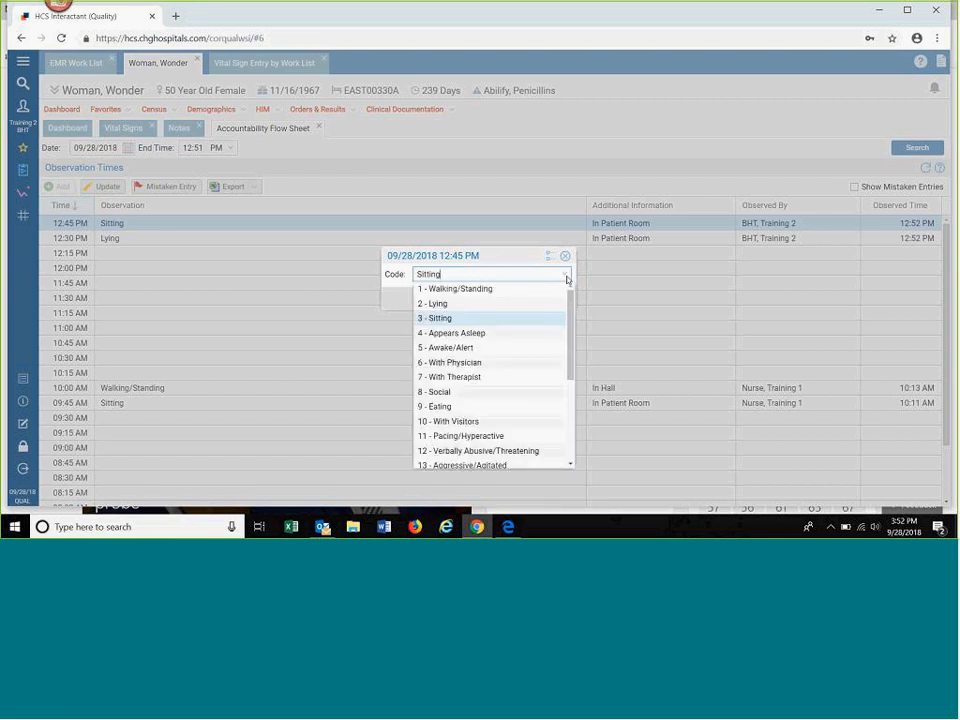
left_click(493, 305)
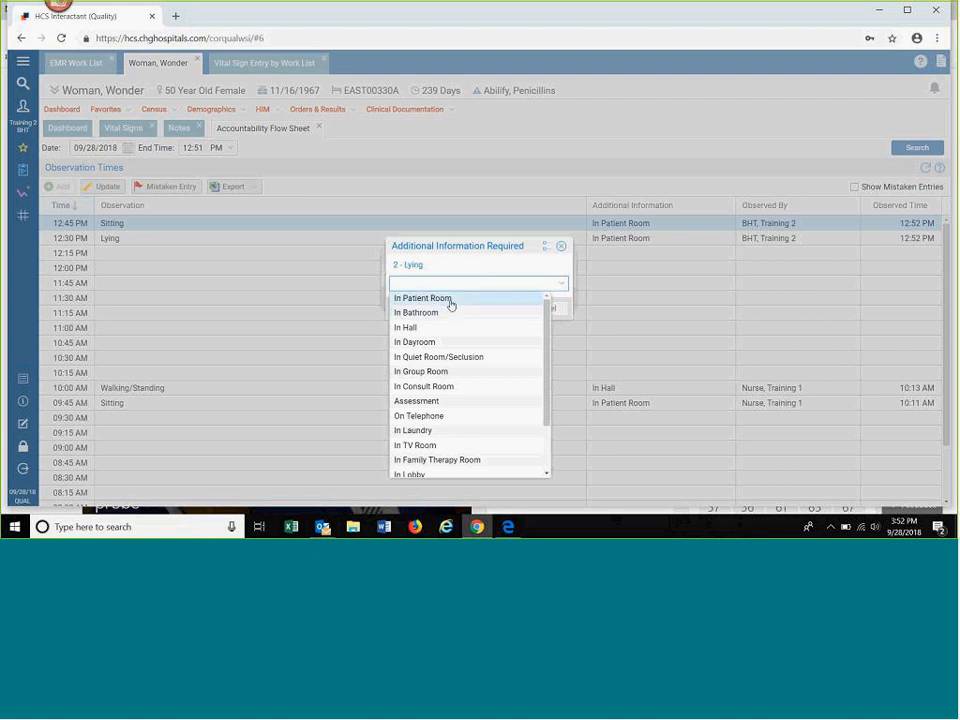
left_click(447, 300)
left_click(493, 309)
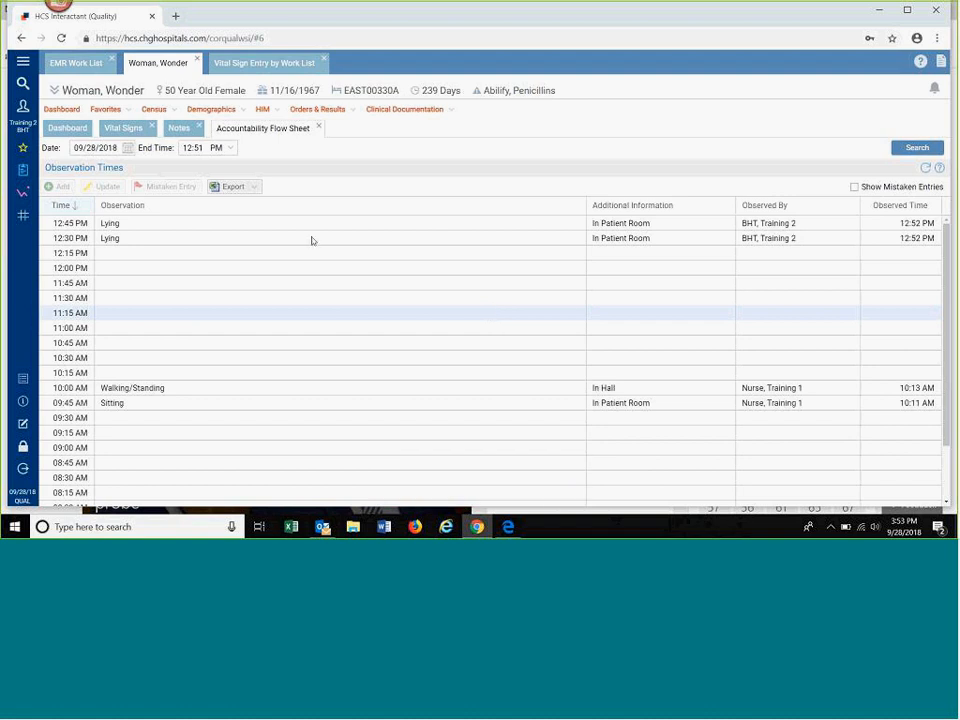
Step: Mark the 12:45 PM observation as a mistaken entry with the reason Copied from wrong account, and save it
left_click(122, 224)
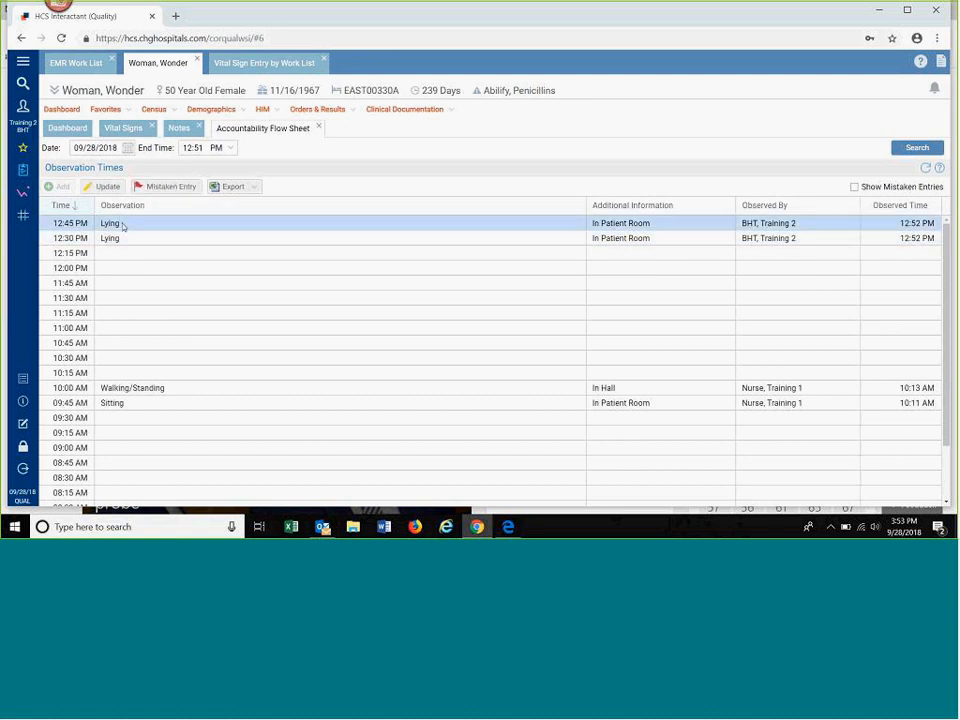
left_click(170, 187)
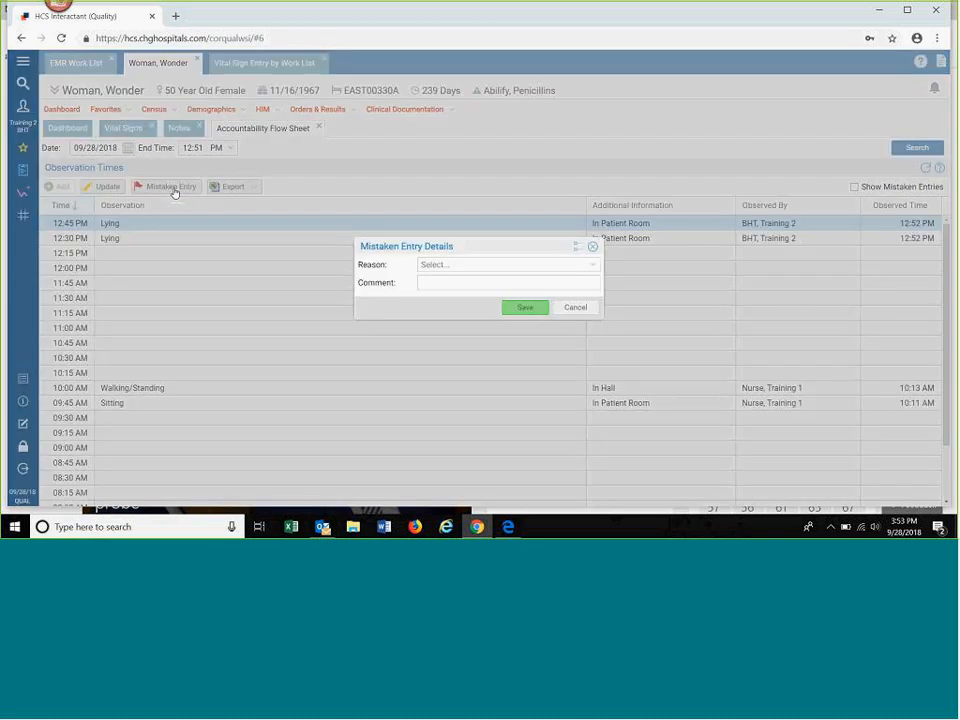
left_click(590, 268)
left_click(590, 268)
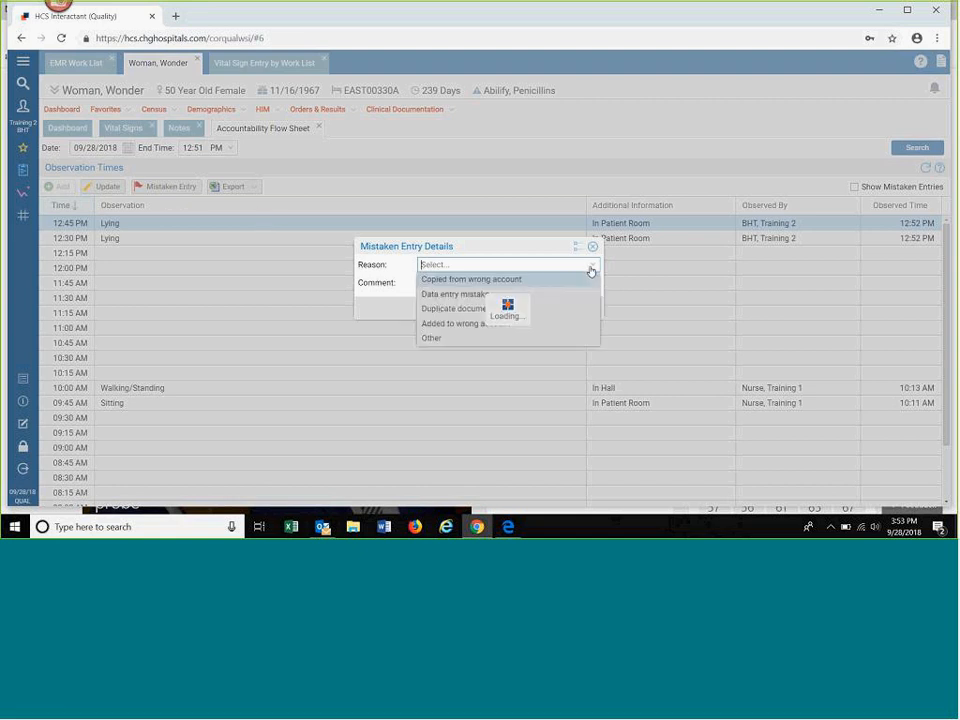
left_click(536, 280)
left_click(521, 310)
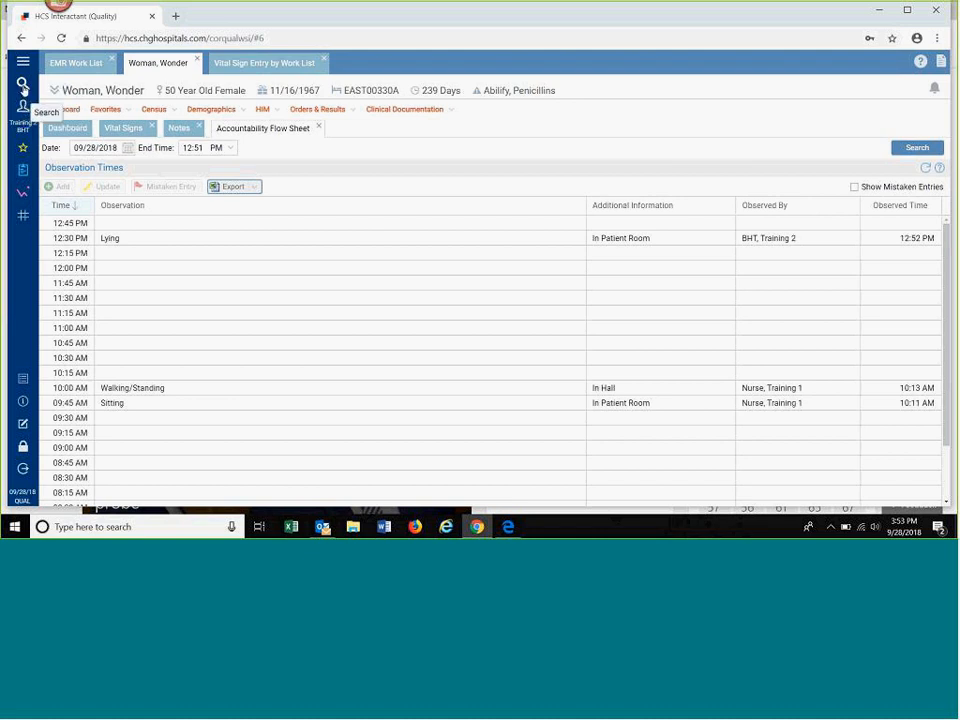
Step: Open the multi-patient Accountability Flow Sheet from the Electronic Medical Record's clinical documentation
left_click(24, 170)
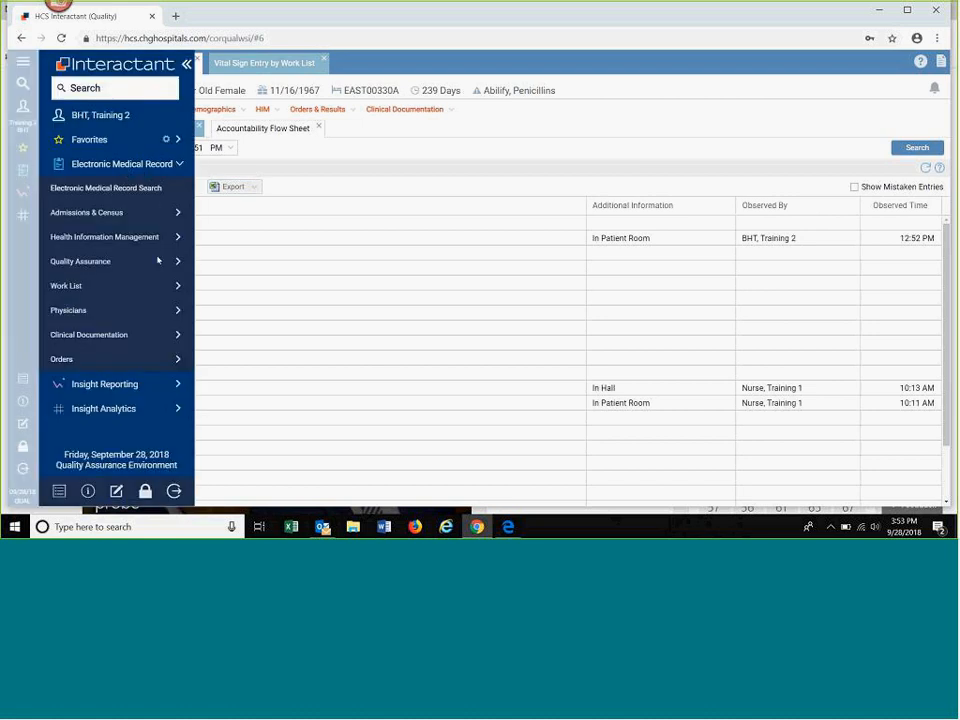
left_click(175, 338)
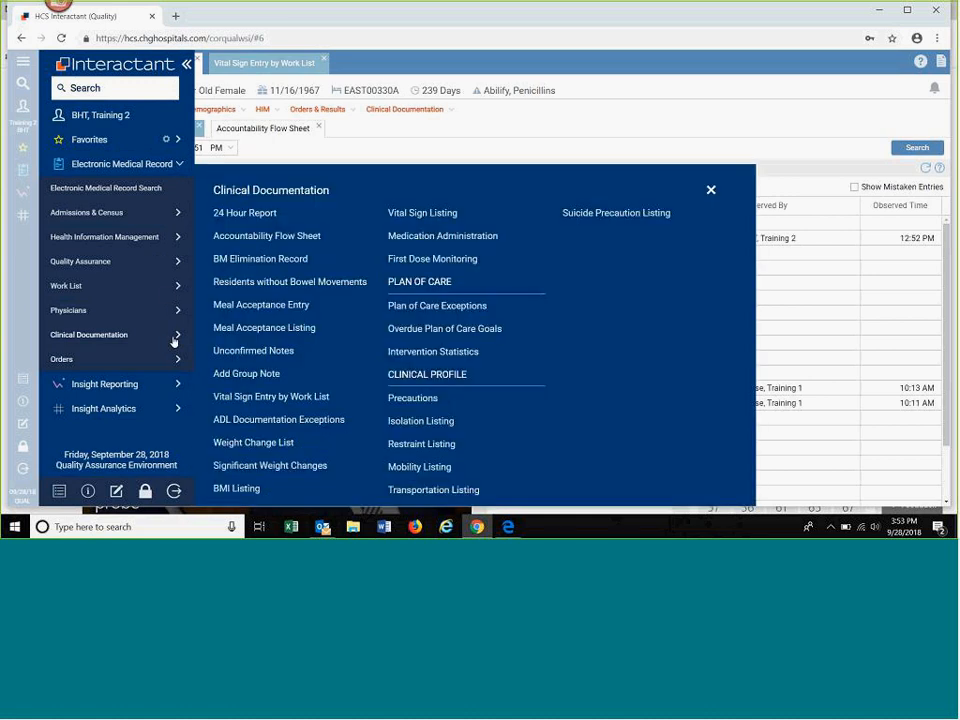
left_click(268, 238)
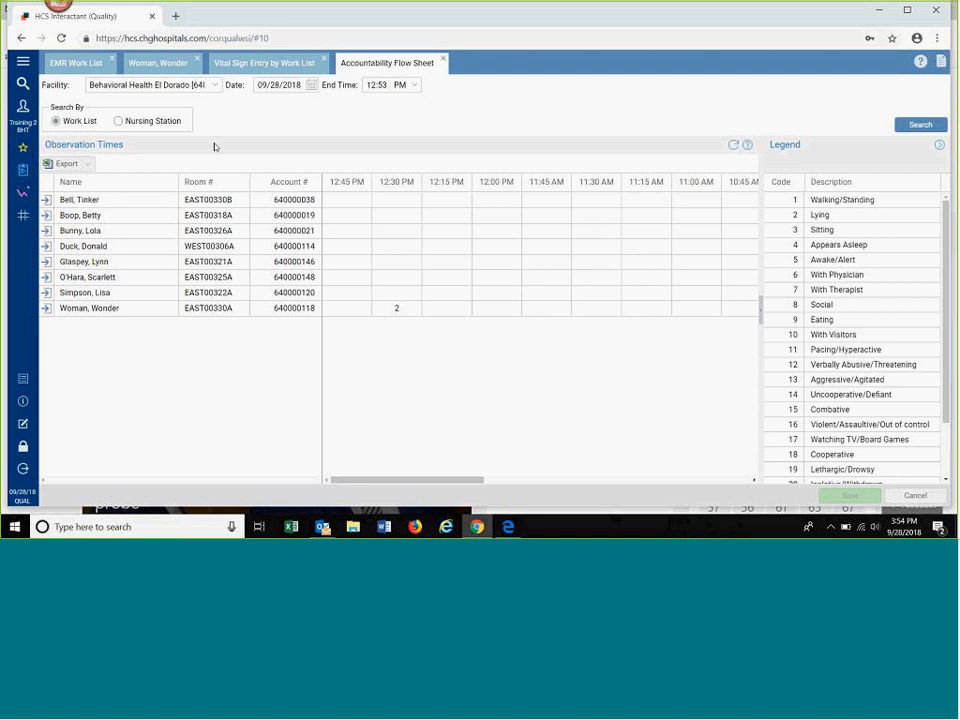
Step: Enter a 12:45 PM observation of 6 - With Physician, In Consult Room, for the patient in room EAST00330B
left_click(352, 202)
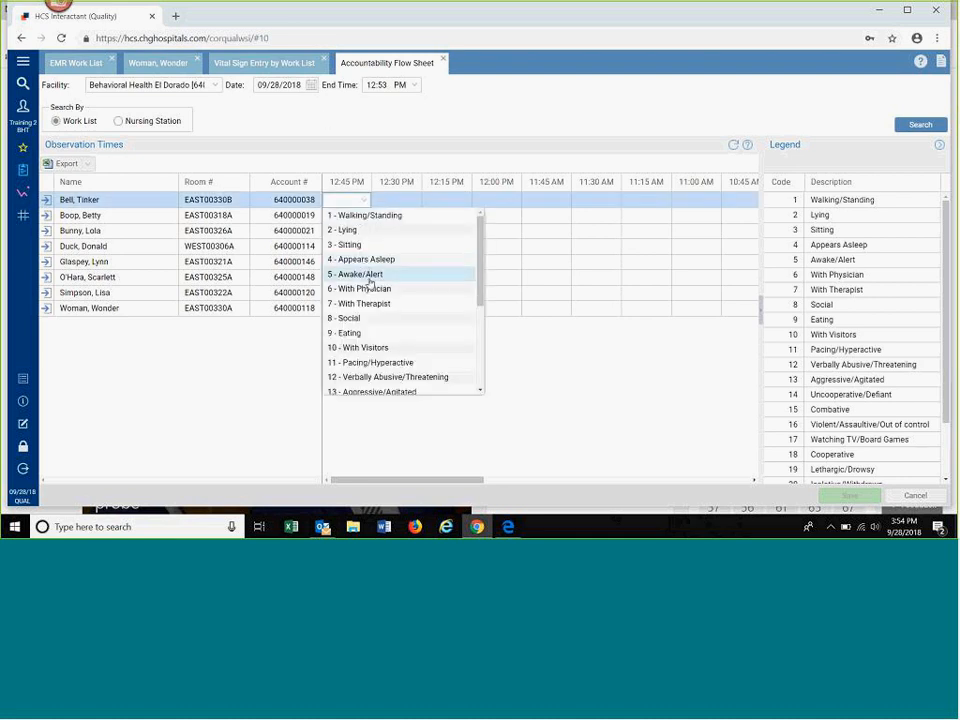
left_click(374, 290)
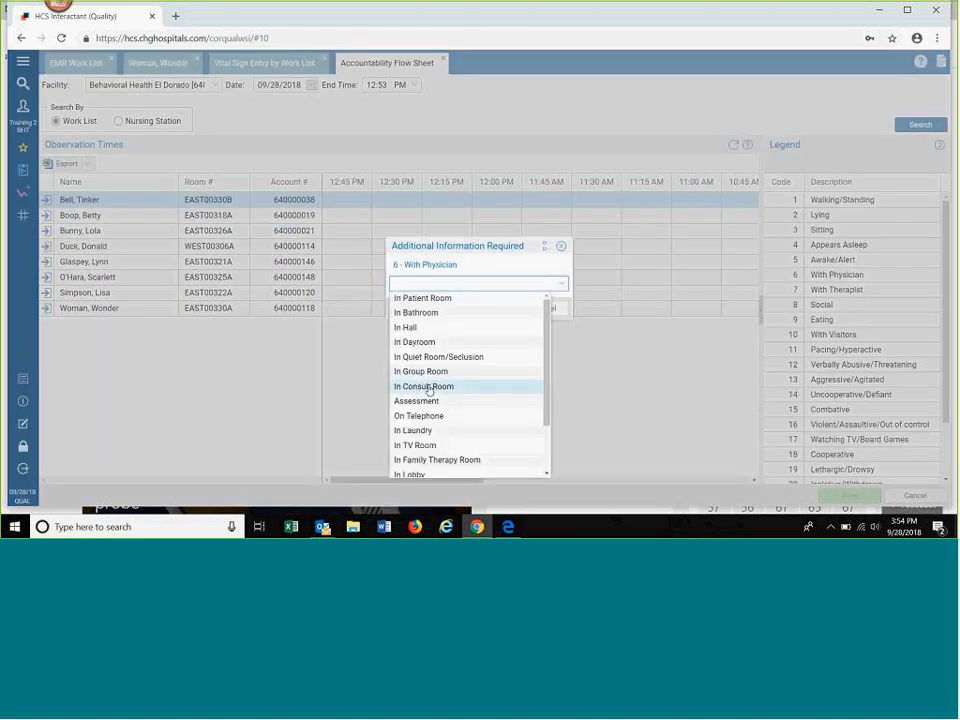
left_click(428, 389)
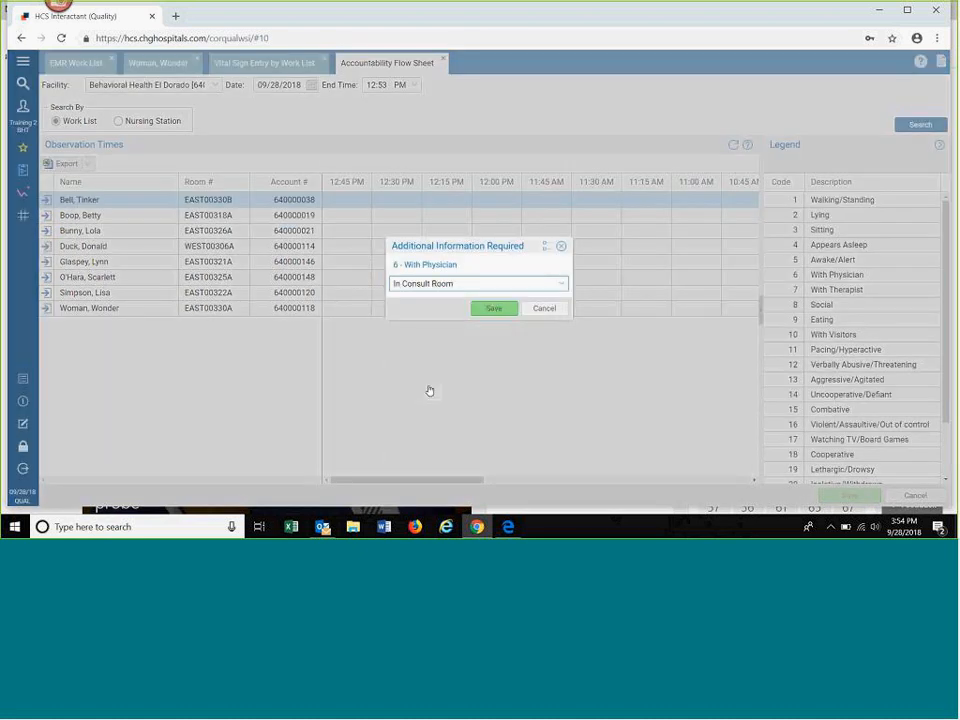
left_click(495, 311)
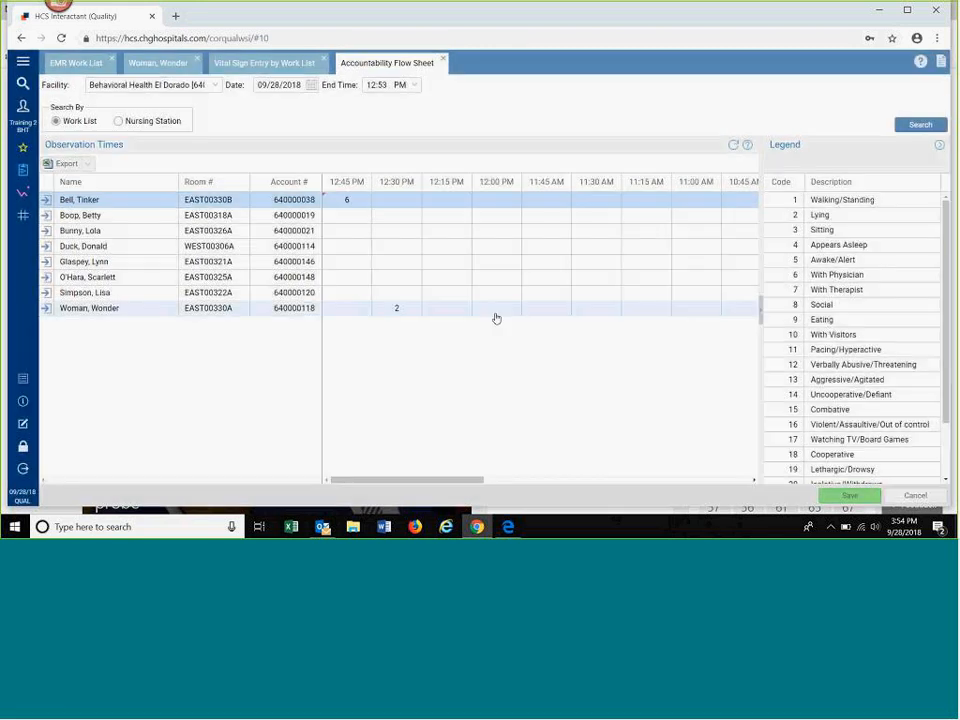
Step: Enter a 12:45 PM observation of 9 - Eating, In Dayroom, for the patient in room EAST00318A
left_click(341, 216)
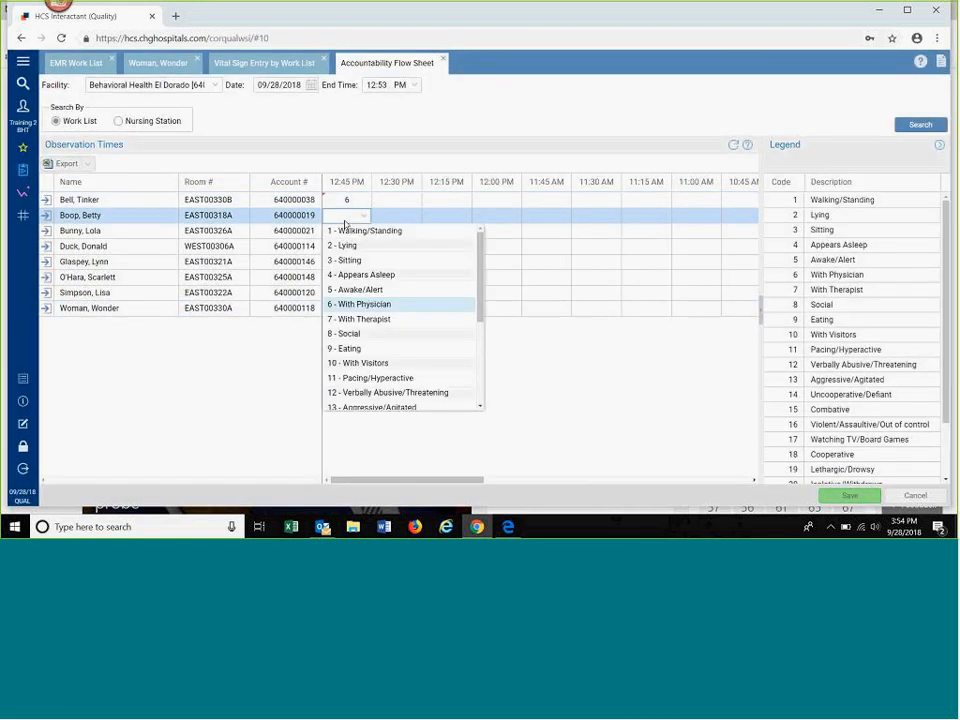
left_click(392, 350)
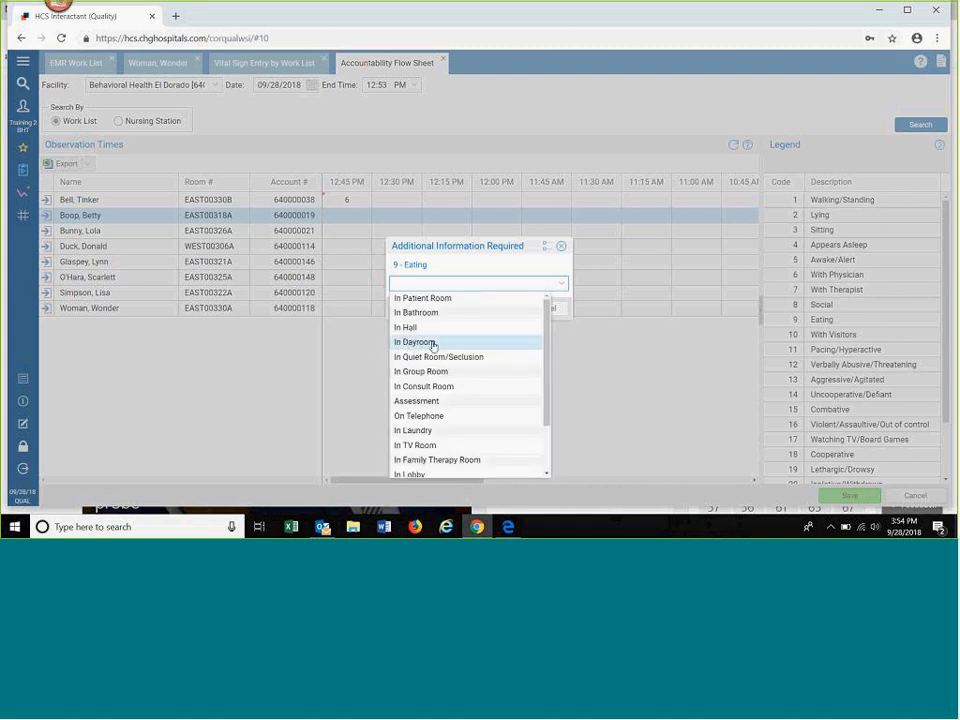
left_click(432, 343)
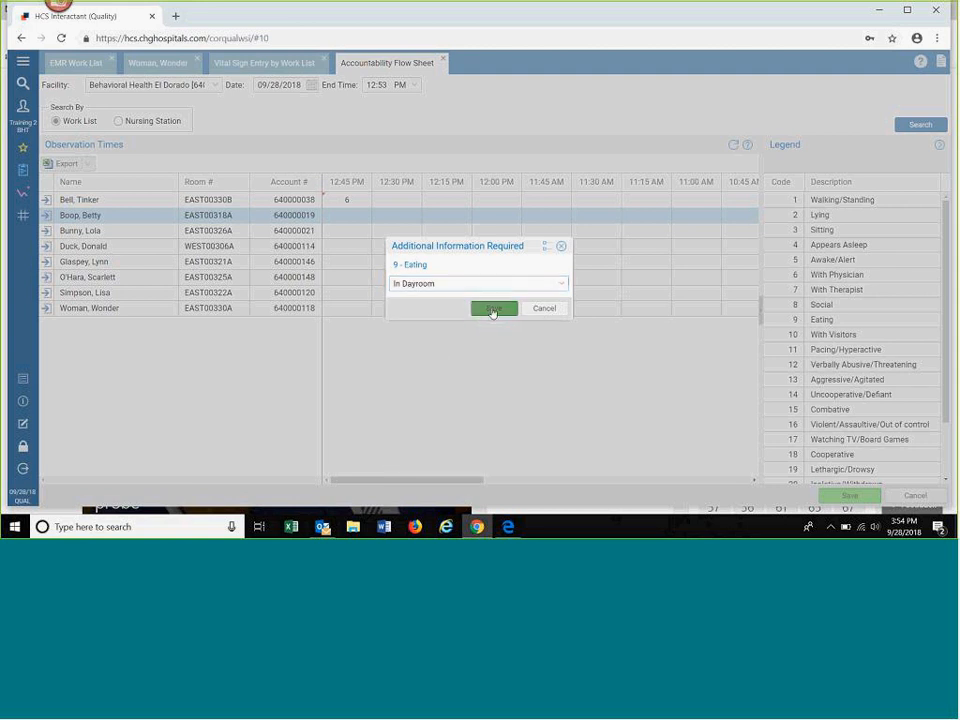
left_click(493, 312)
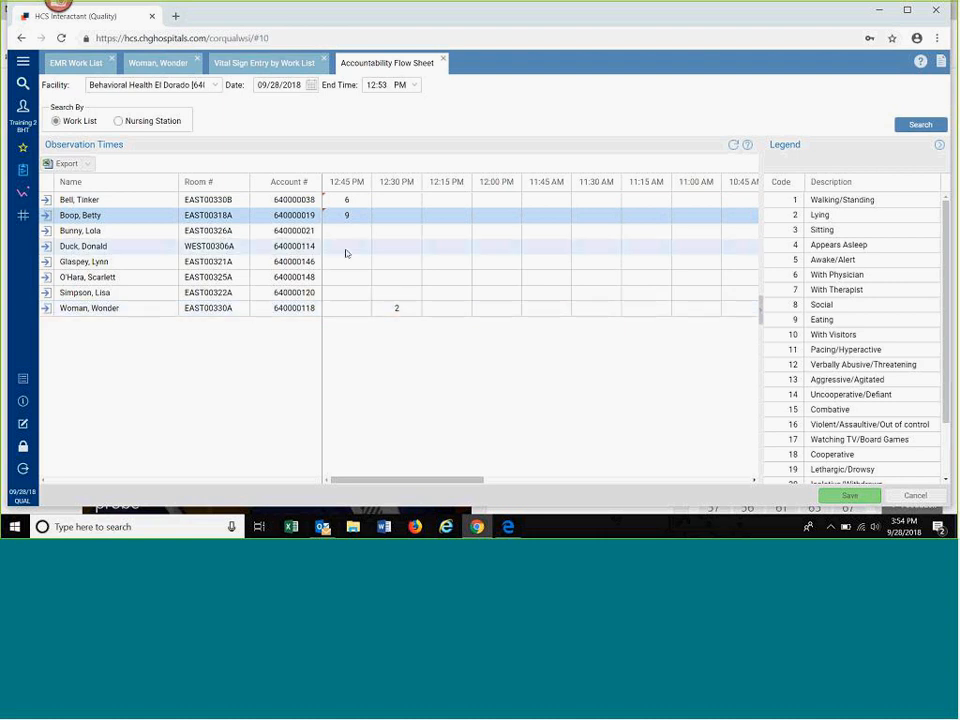
Step: Set room EAST00318A's 12:45 PM observation to 4 - Appears Asleep, In Patient Room, then save and refresh the flow sheet
left_click(350, 214)
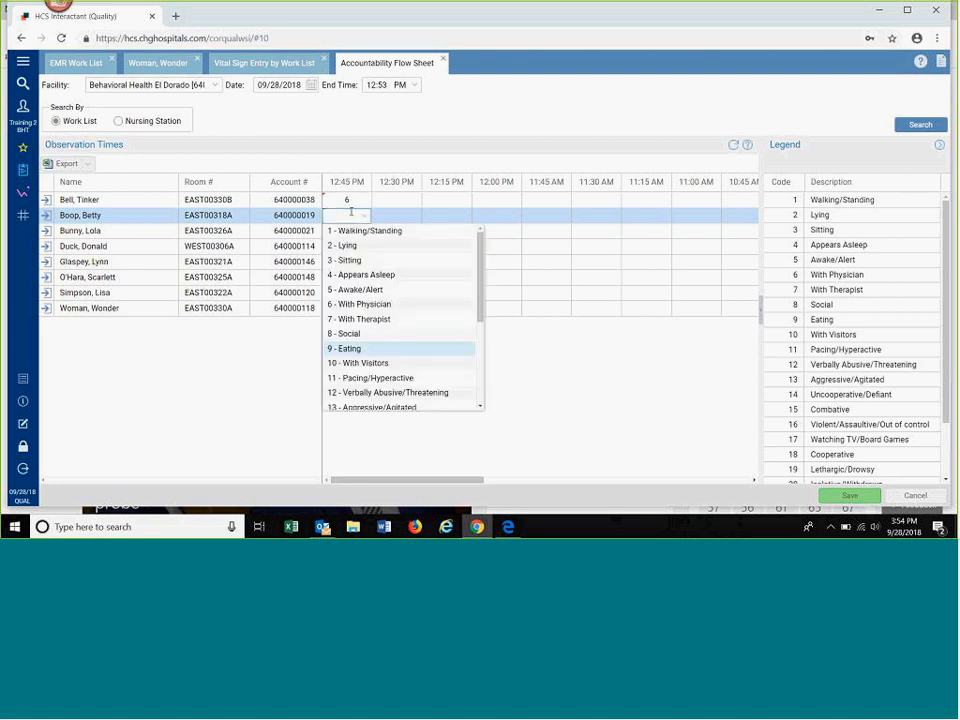
left_click(380, 282)
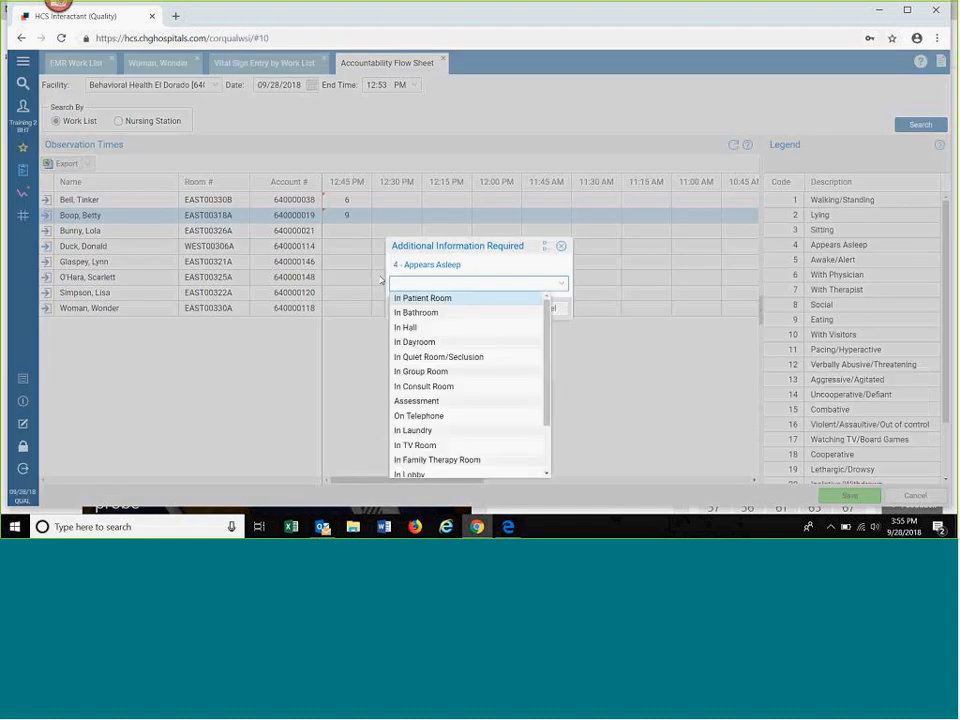
left_click(425, 299)
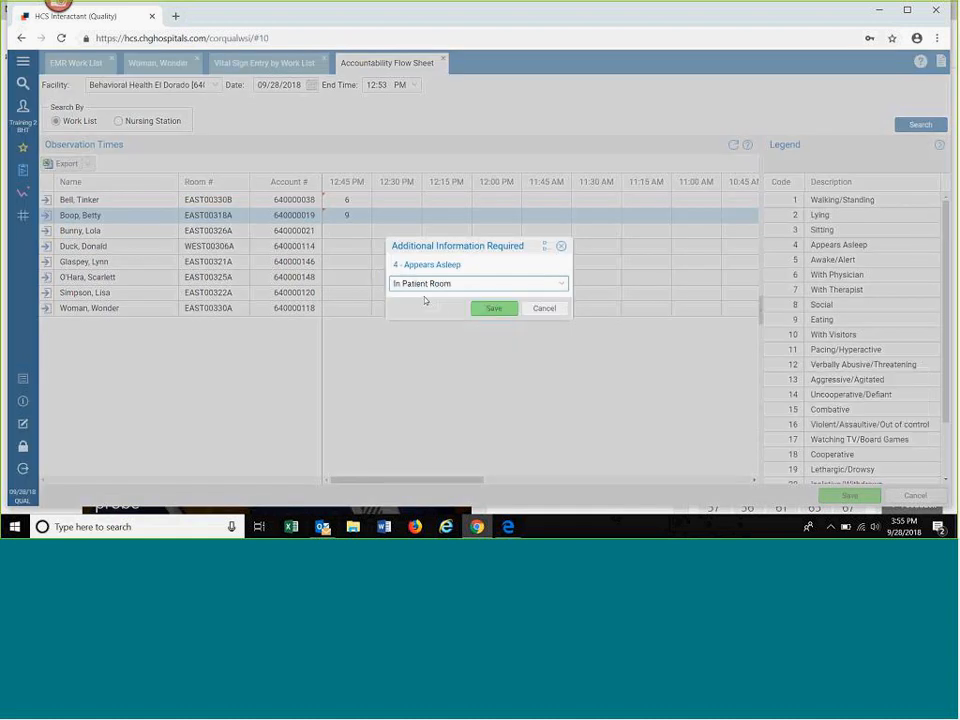
left_click(489, 308)
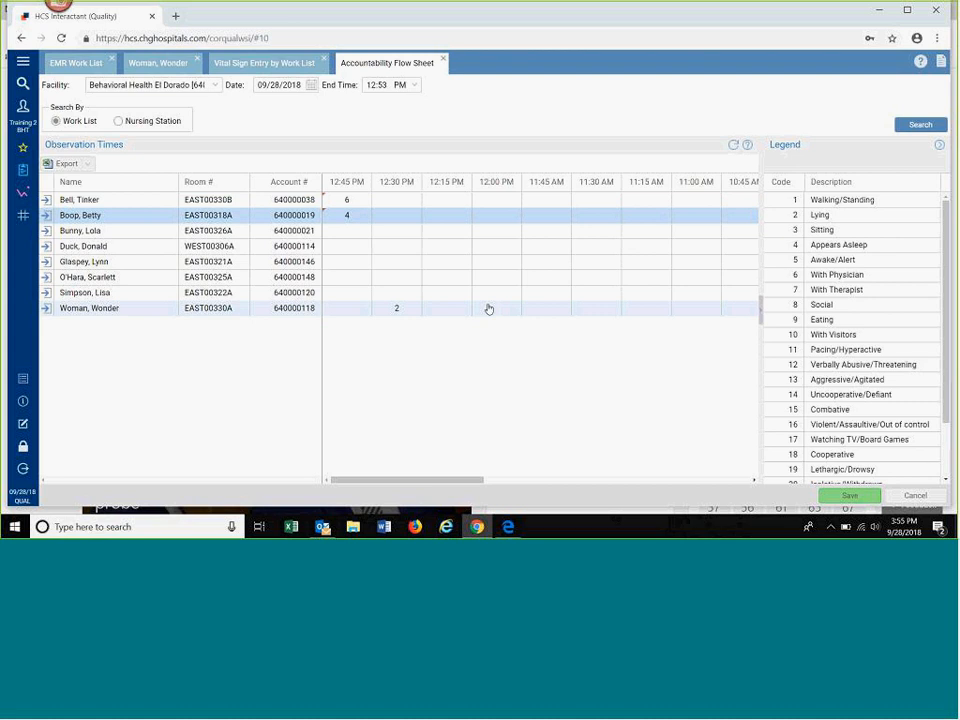
left_click(845, 496)
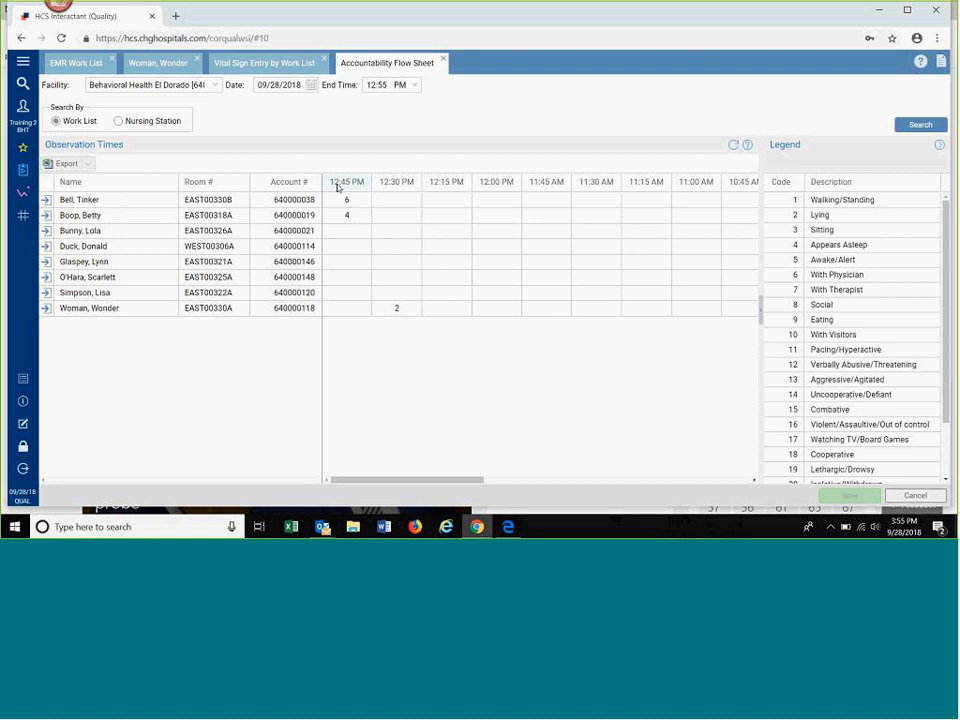
left_click(735, 148)
Step: Return to the chart of the patient in room EAST00330A and open the Meal Acceptance History
left_click(162, 64)
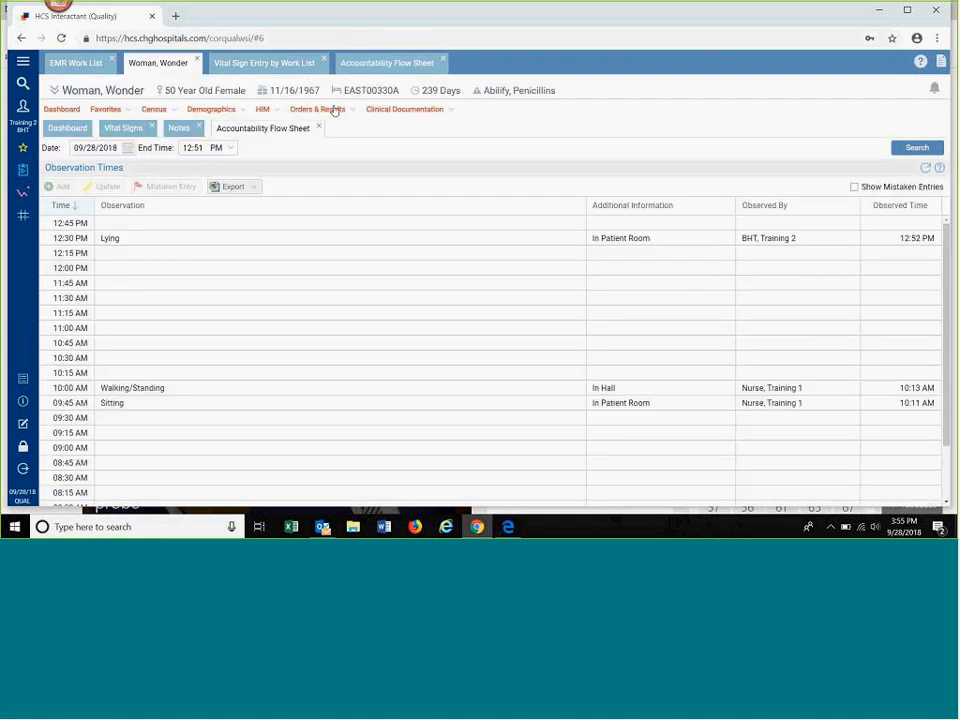
left_click(411, 110)
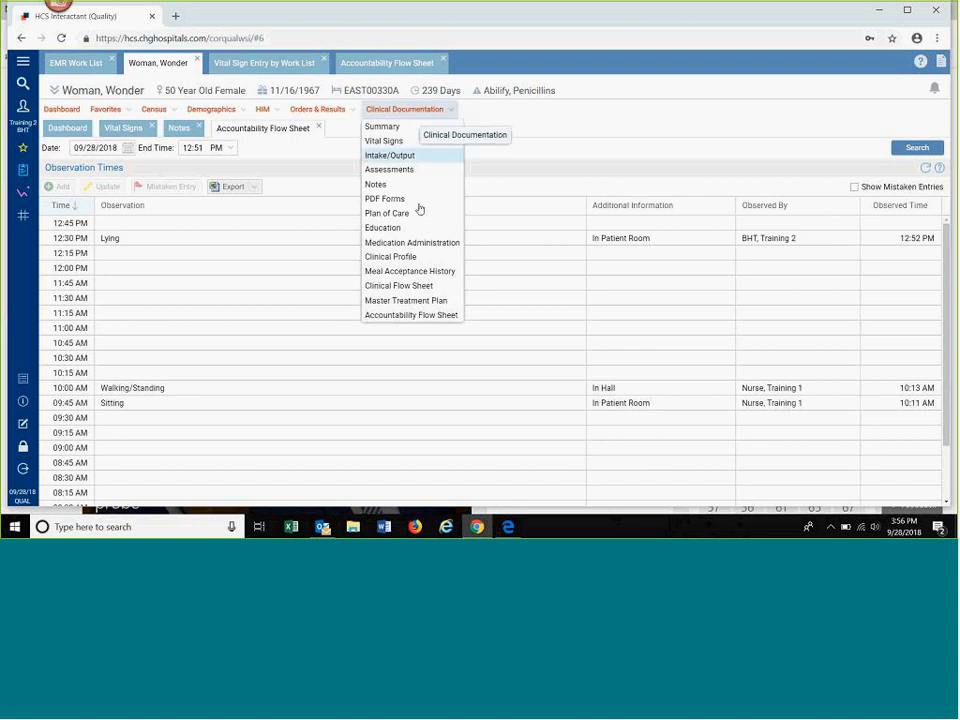
left_click(414, 272)
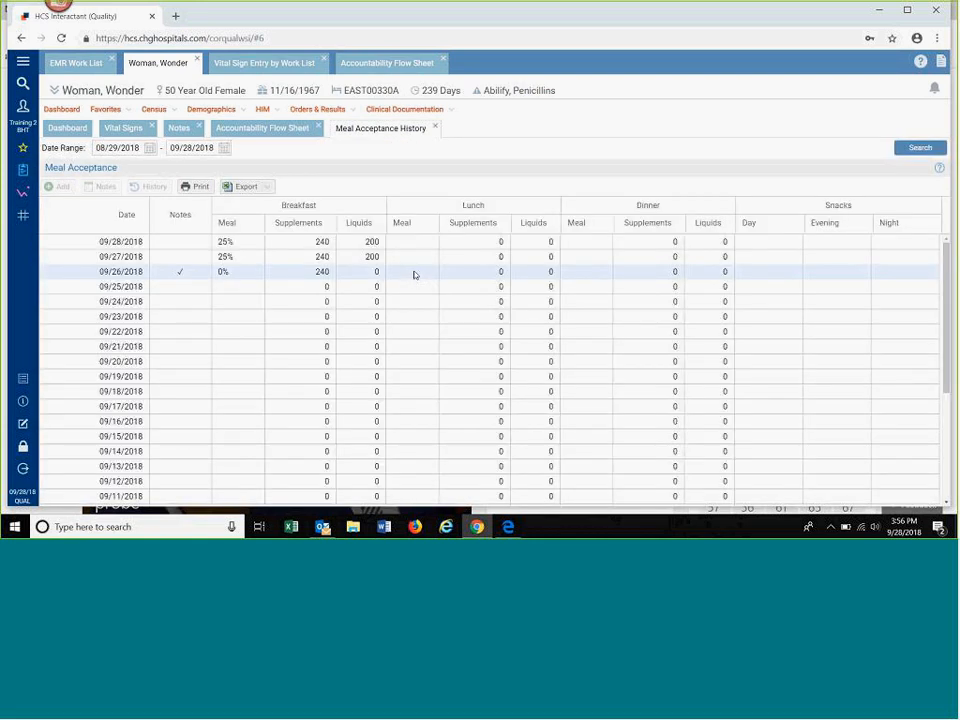
Step: Add the 09/28/2018 lunch entry with meal 50%, supplements 120 and liquids 100 for the patient in room EAST00330A
left_click(474, 245)
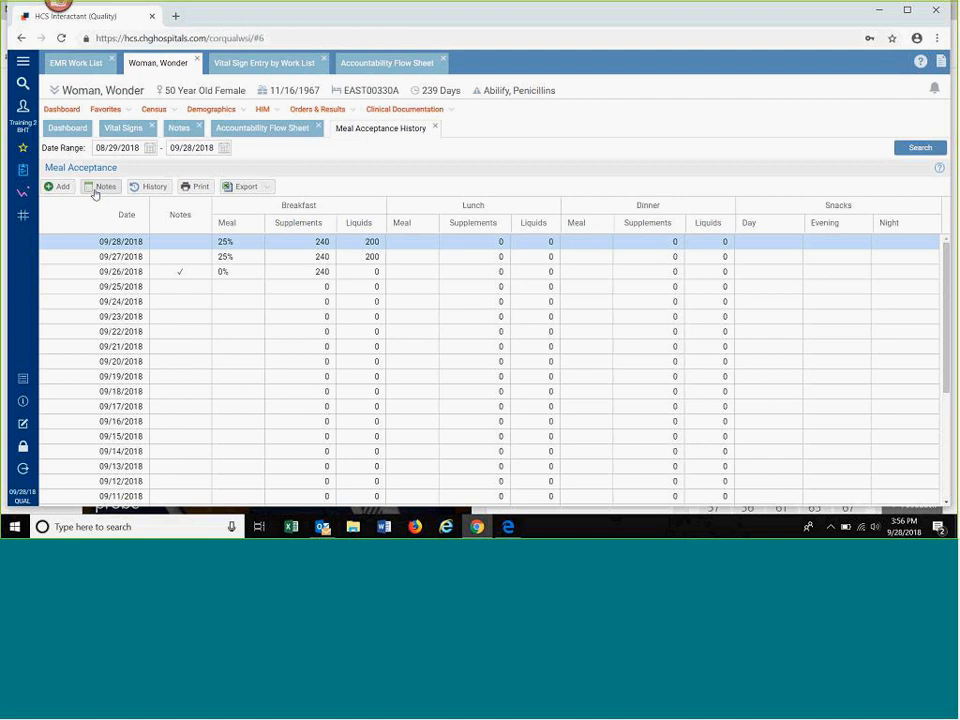
left_click(60, 187)
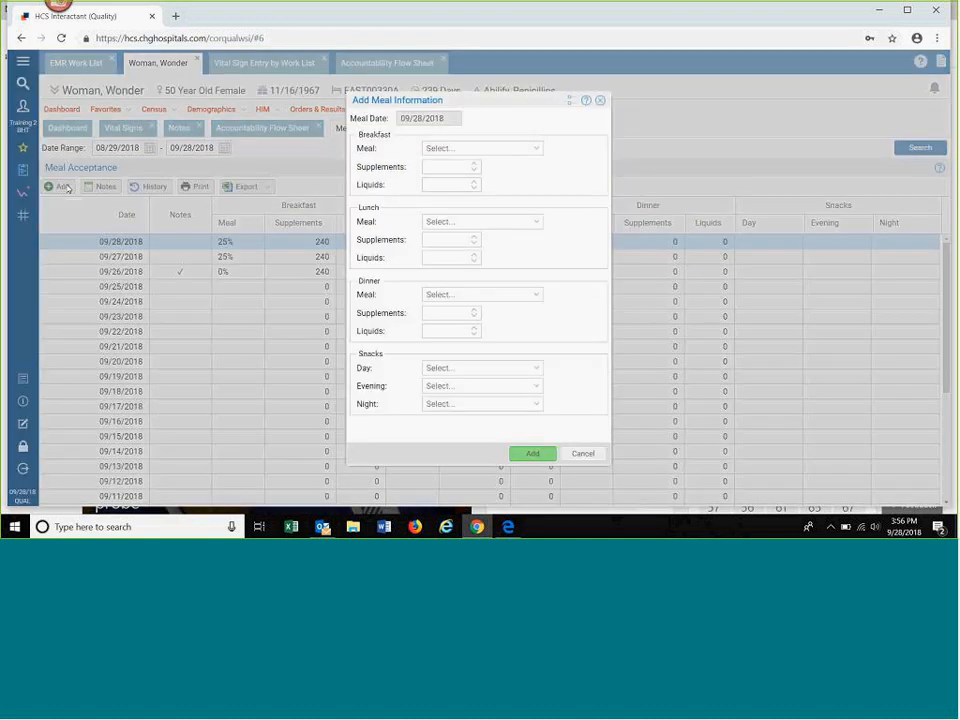
left_click(540, 229)
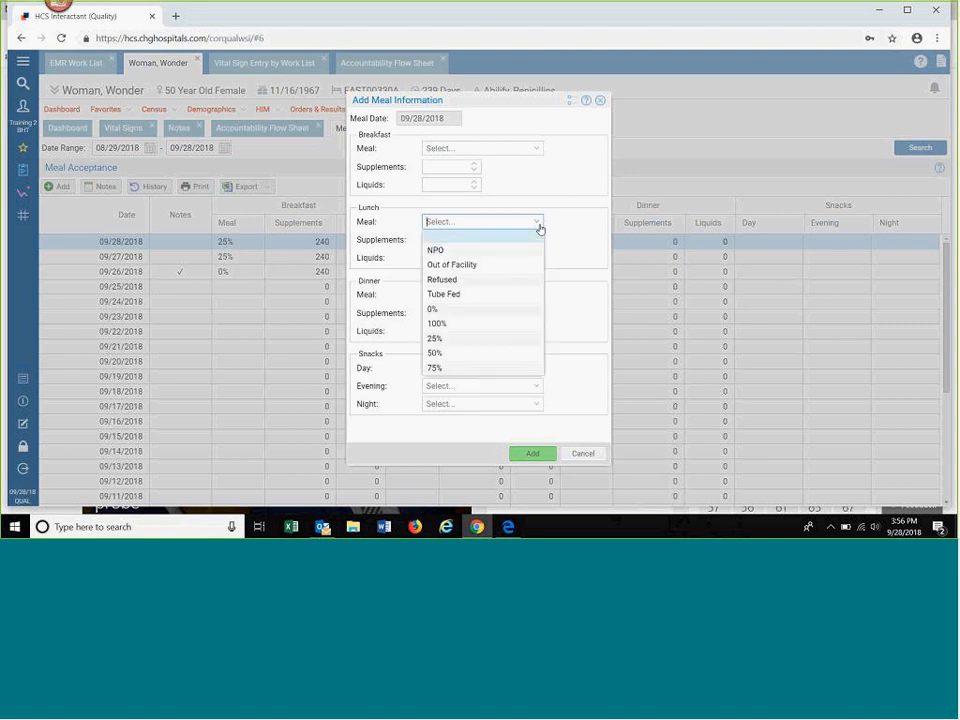
left_click(459, 356)
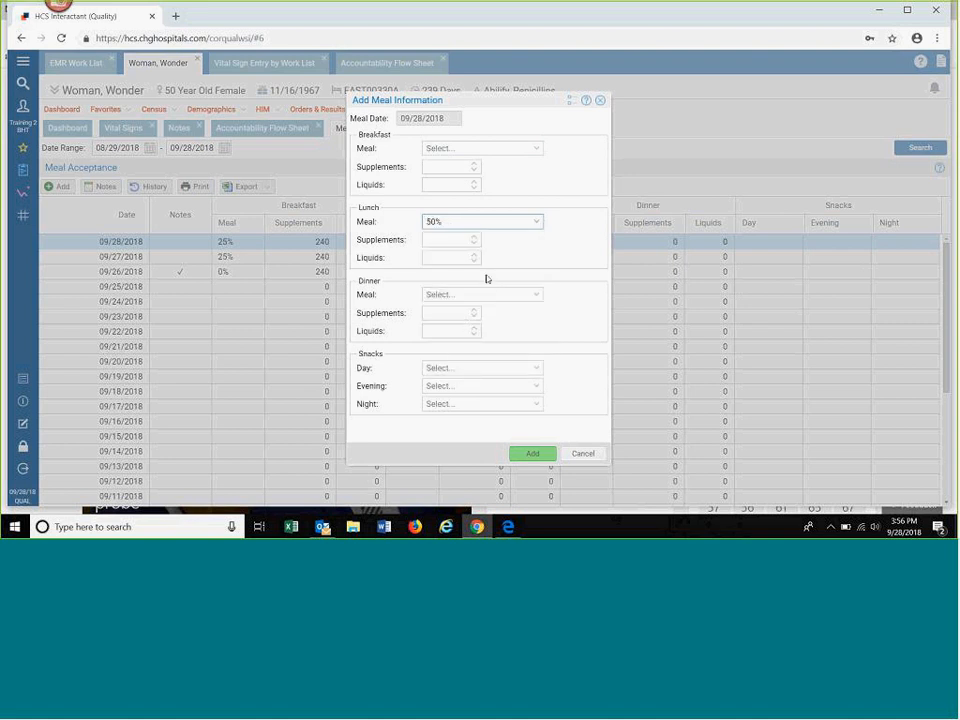
left_click(464, 241)
type("120")
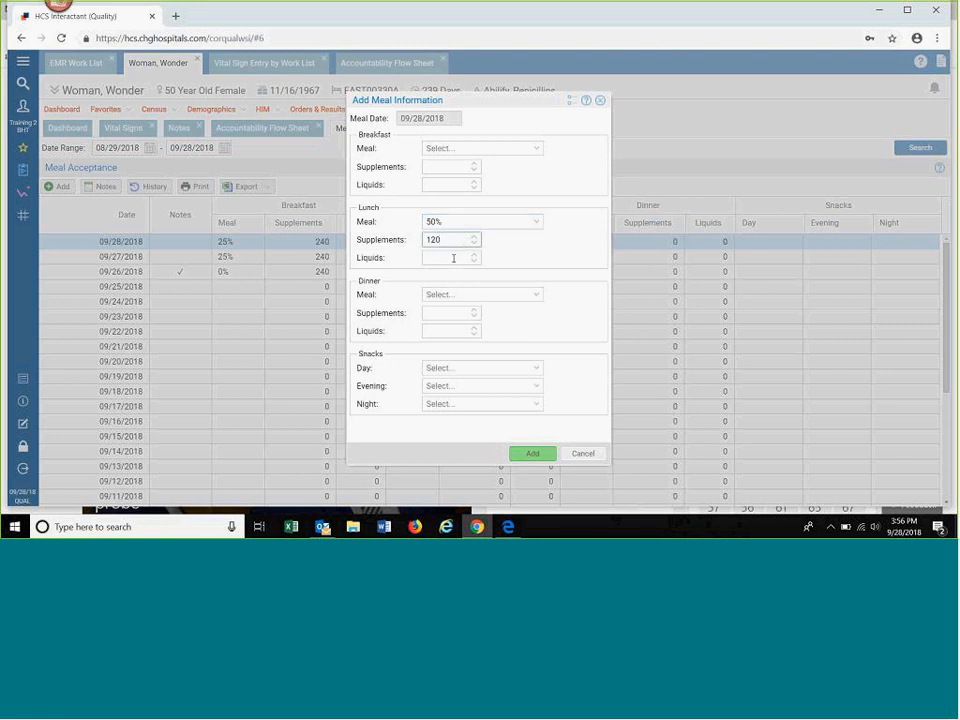
left_click(453, 258)
type("100")
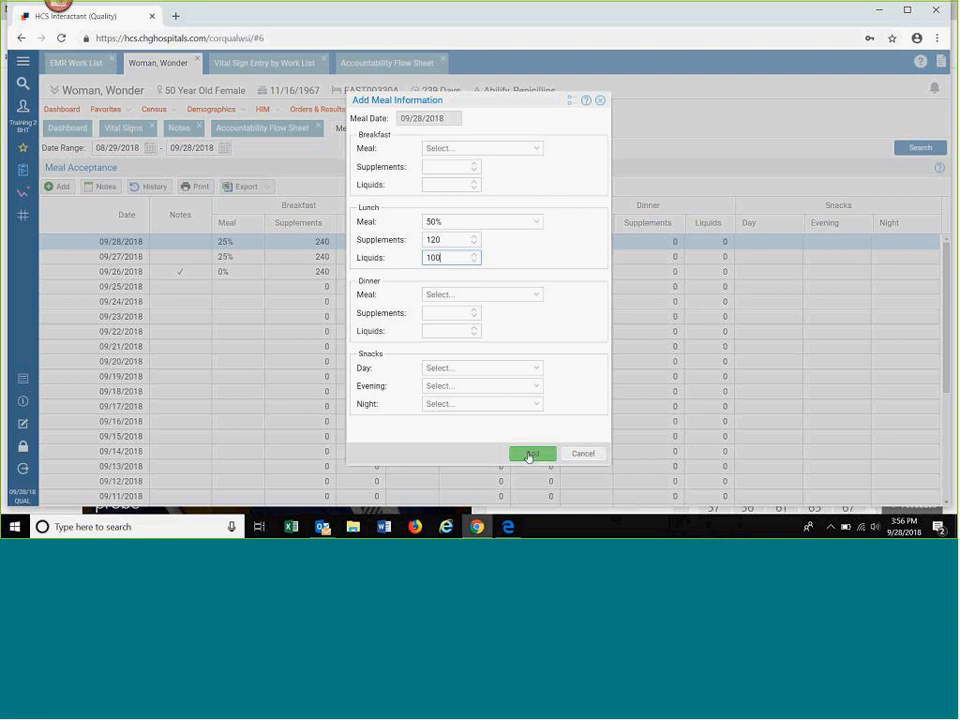
left_click(529, 455)
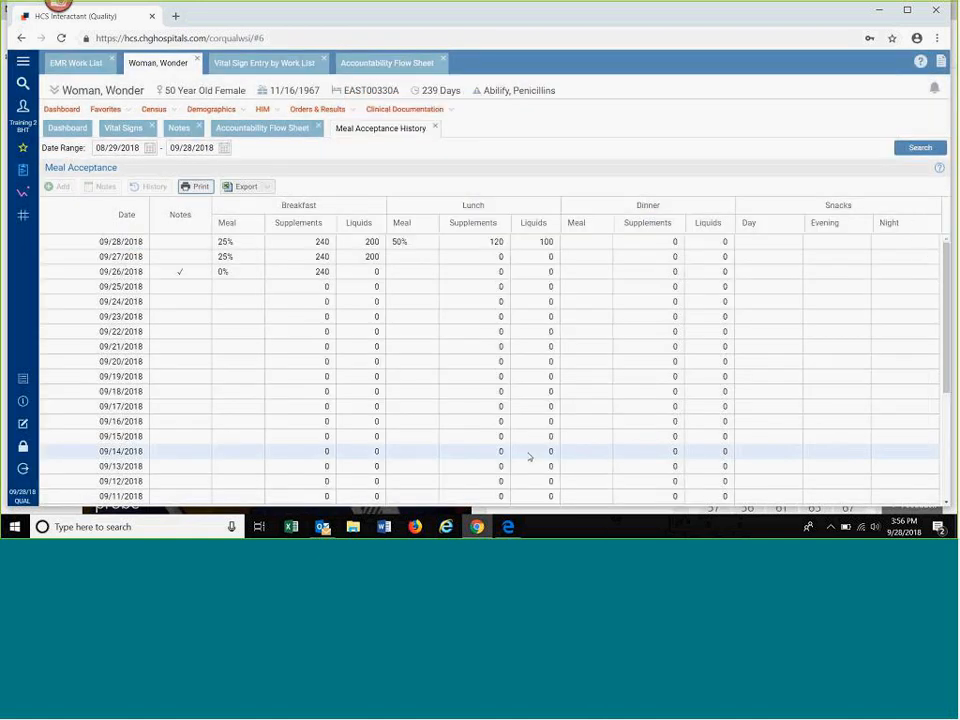
Step: View the meal notes for 09/28/2018 and close them
left_click(537, 247)
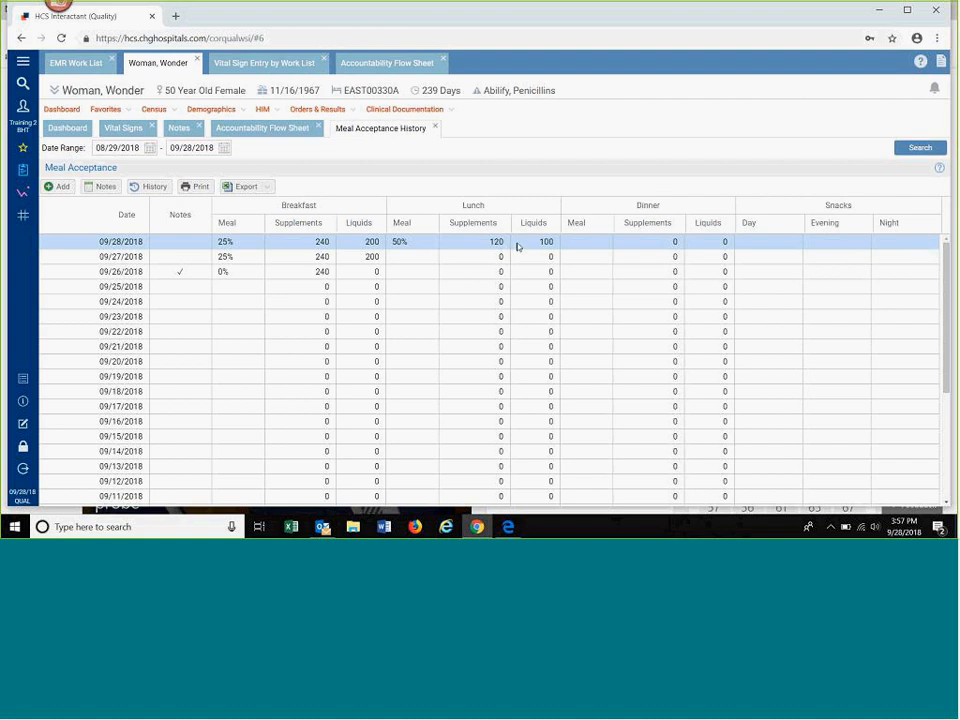
left_click(104, 187)
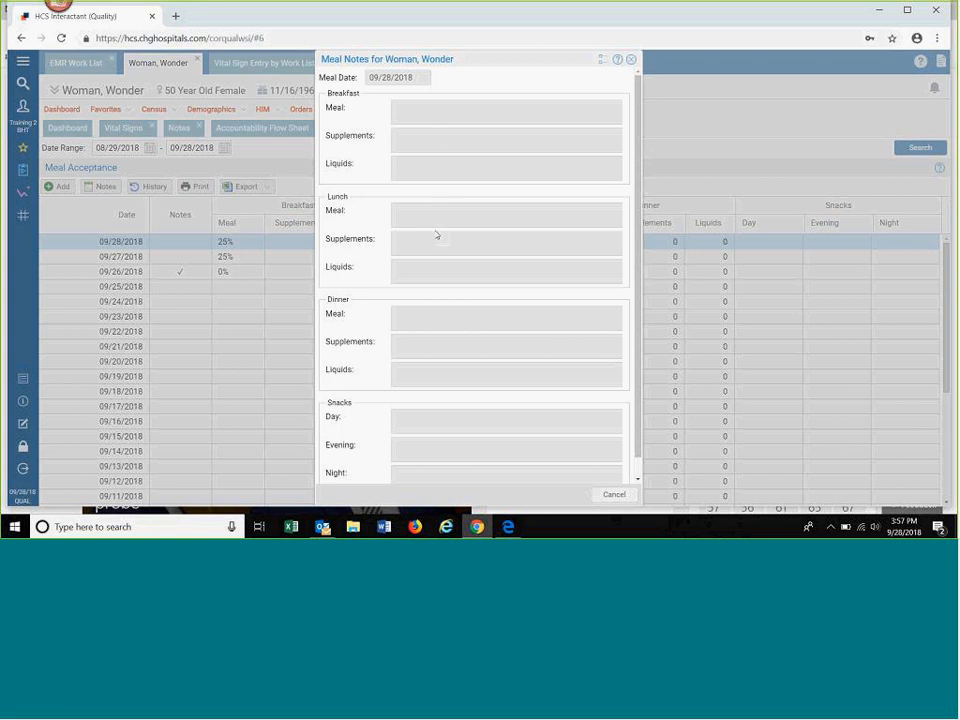
left_click(604, 495)
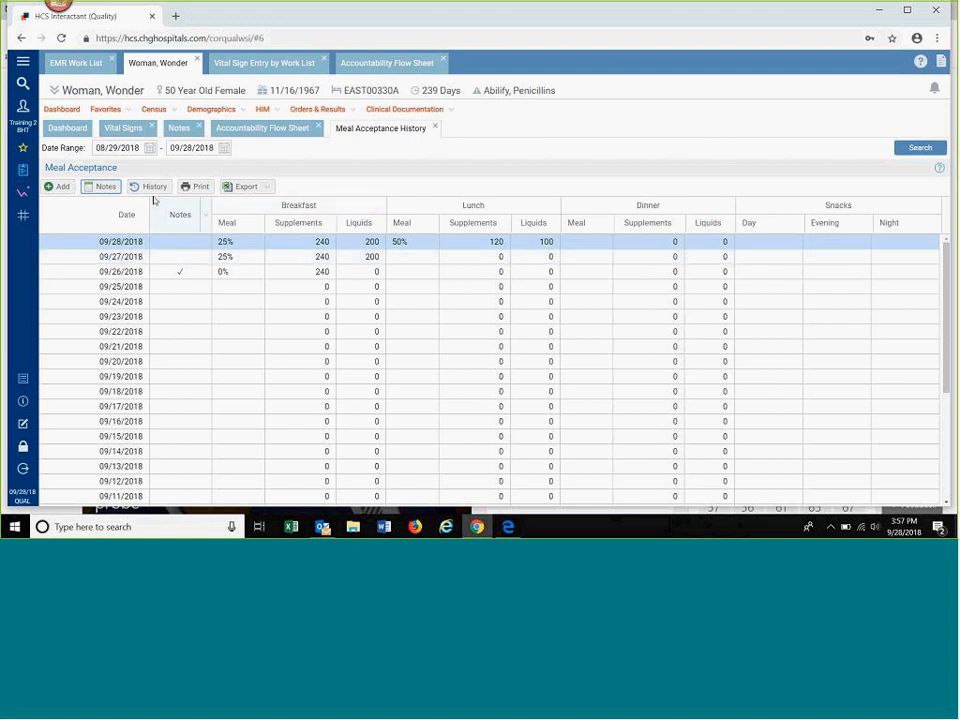
Step: Review the meal history for 09/26/2018 with mistaken entries included, then close it
left_click(200, 273)
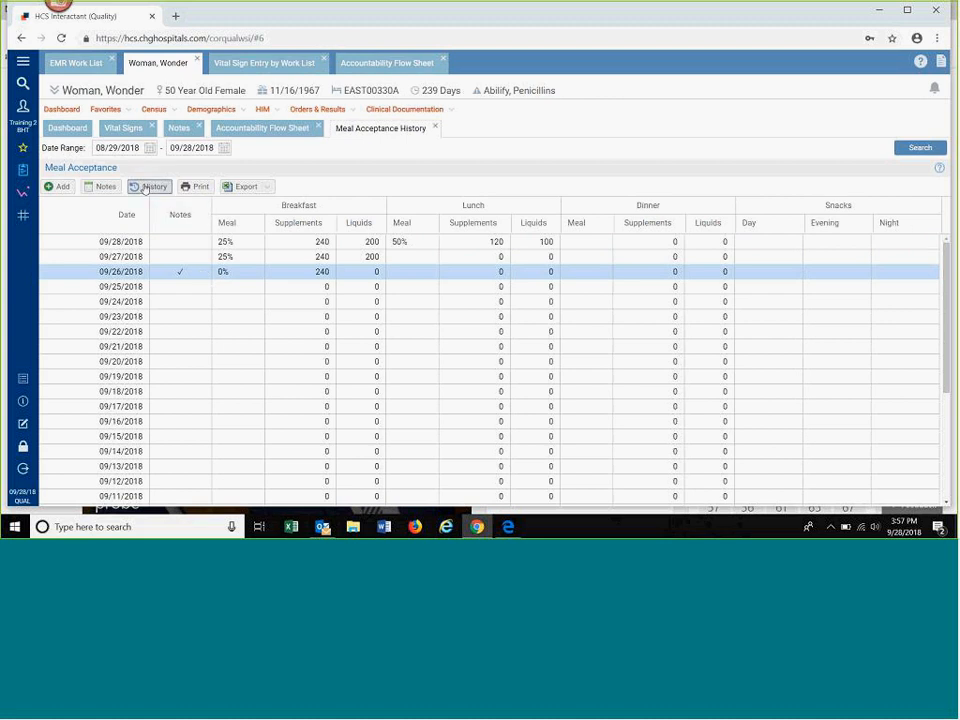
left_click(148, 187)
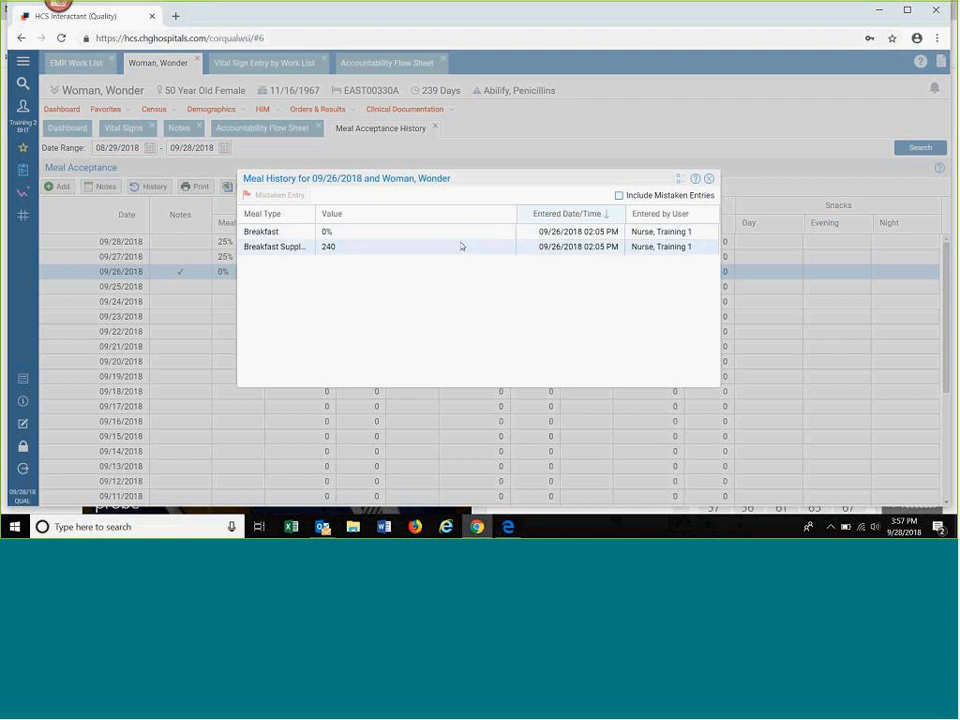
left_click(619, 196)
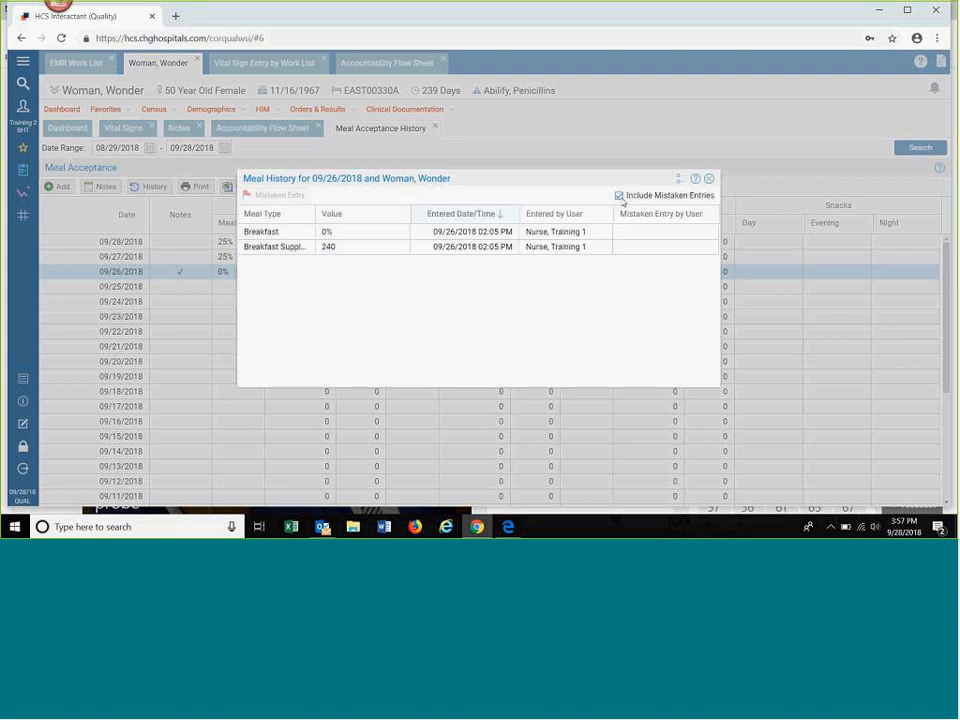
left_click(709, 180)
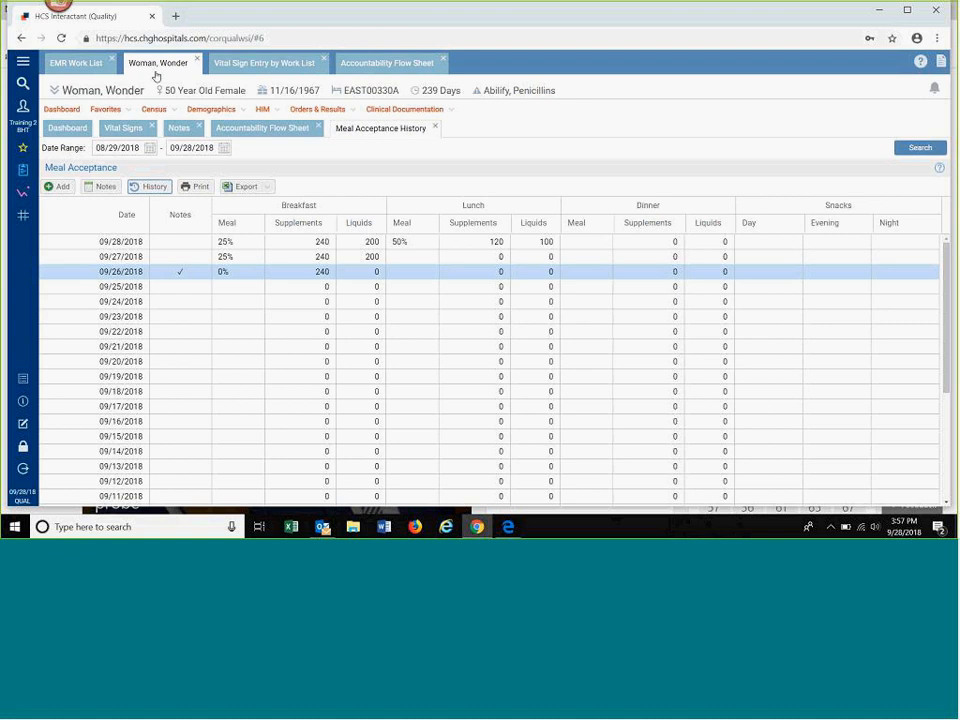
Step: Search the application functions for "meal" and open Meal Acceptance Entry
left_click(21, 86)
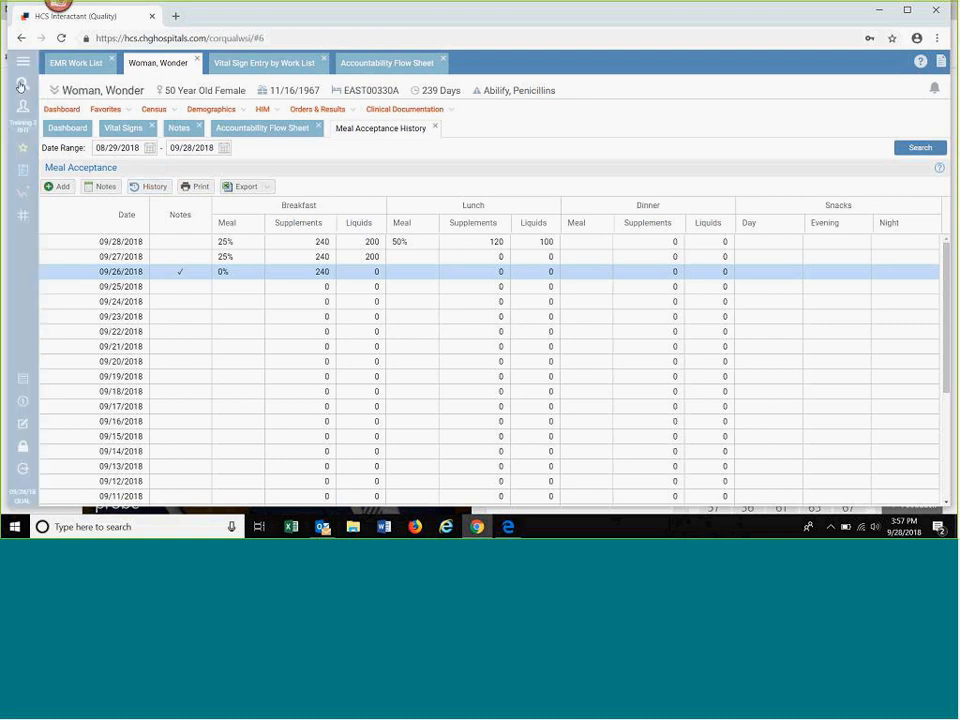
type("meal")
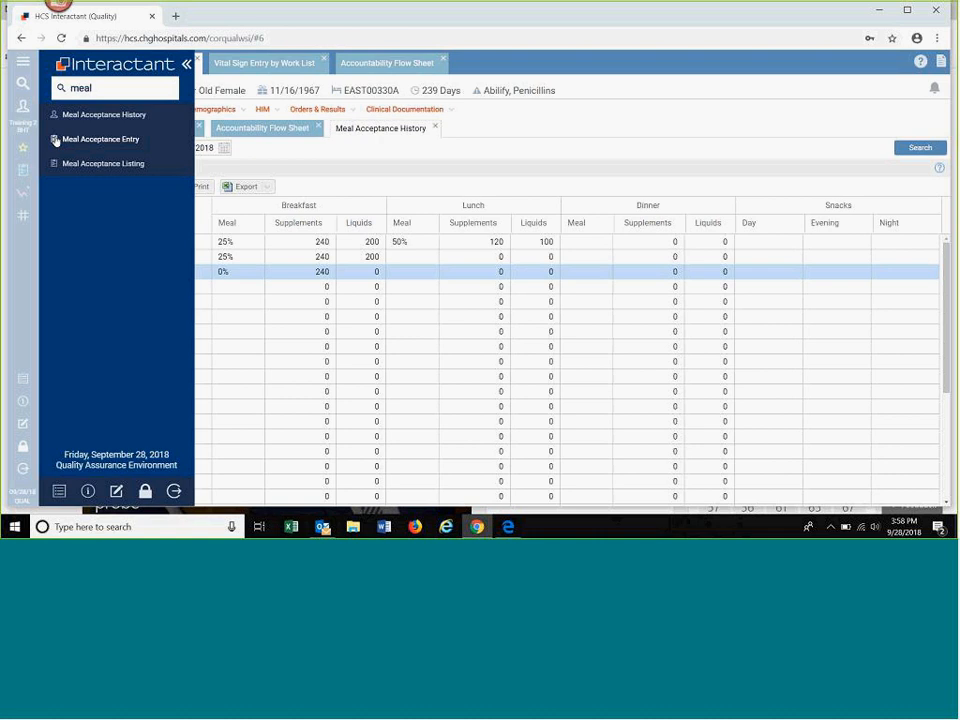
left_click(100, 139)
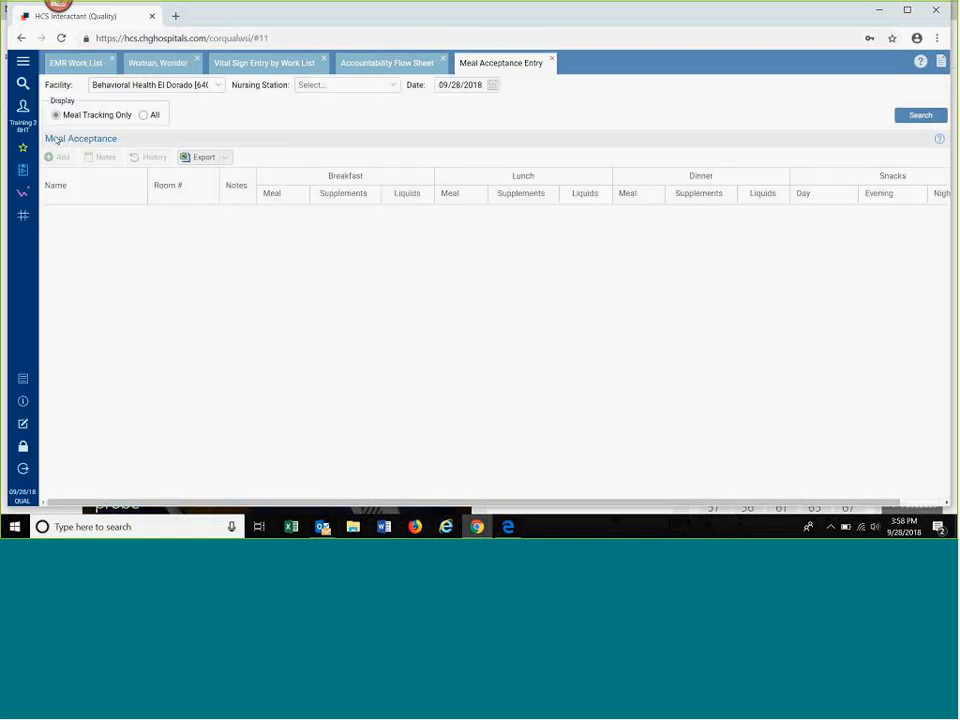
Step: List all East Wing patients for meal acceptance on 09/28/2018, not only those with meal tracking
left_click(144, 115)
left_click(922, 118)
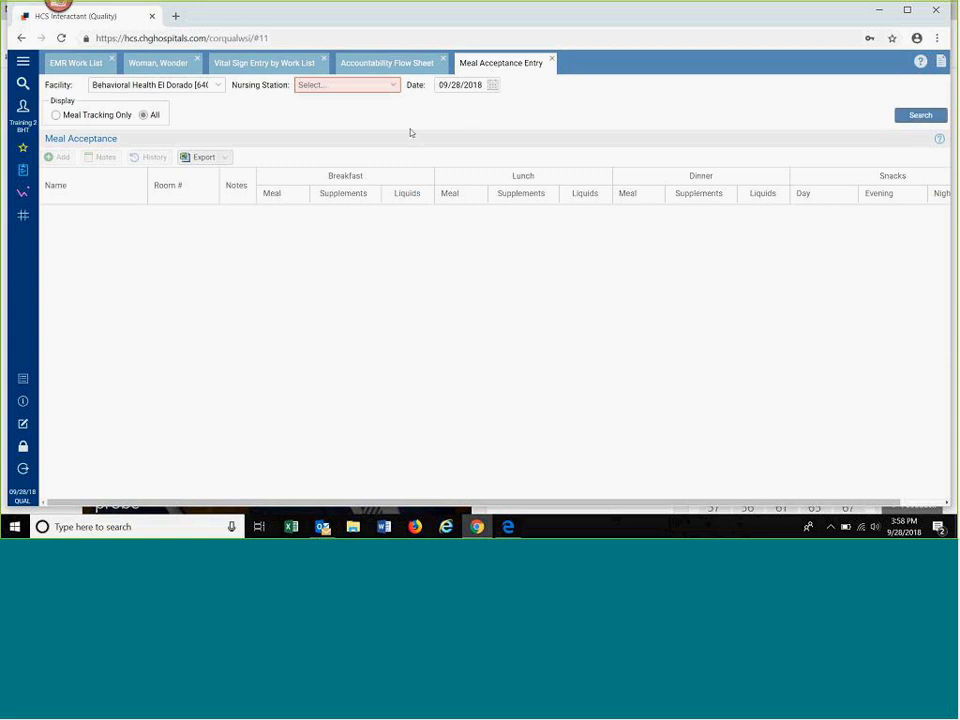
left_click(392, 88)
left_click(392, 88)
left_click(357, 116)
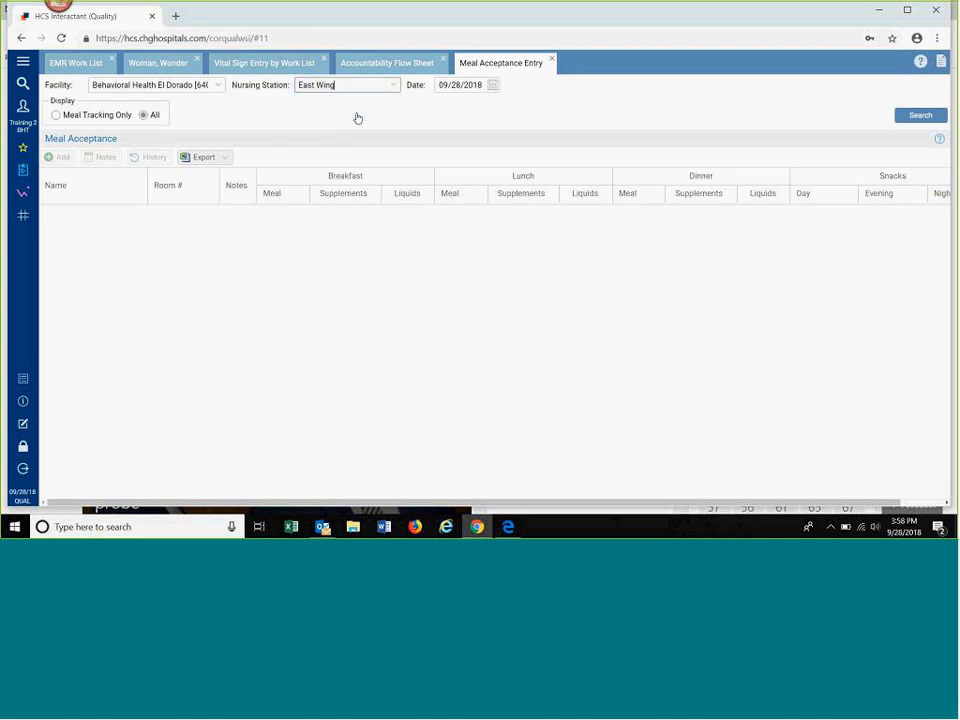
left_click(926, 116)
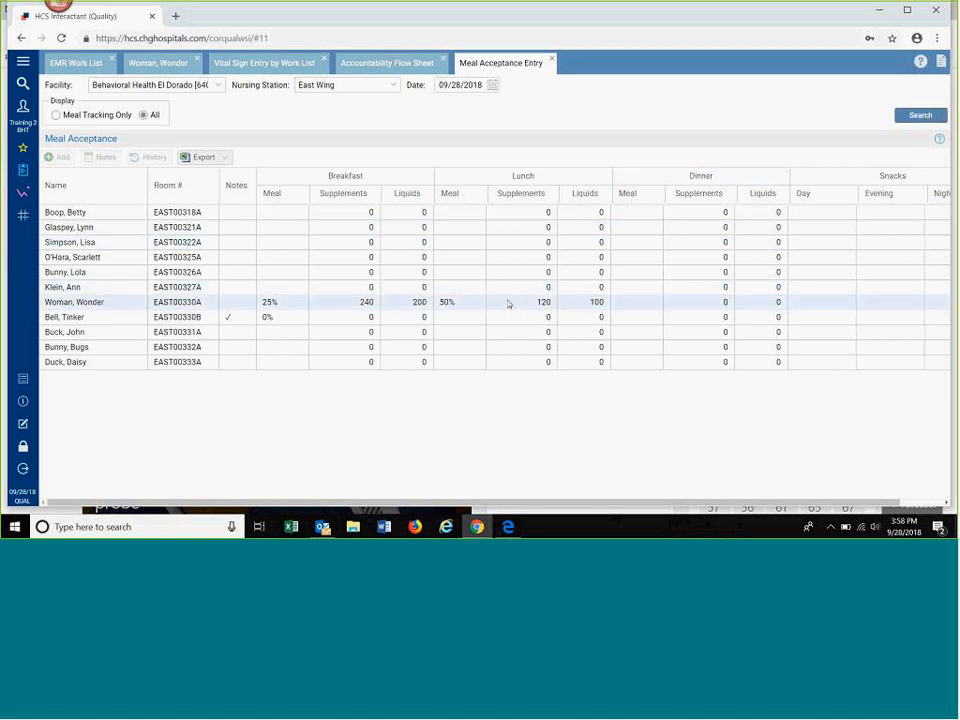
Step: Add a lunch entry of 75% with 360 liquids for the patient in room EAST00318A
left_click(538, 217)
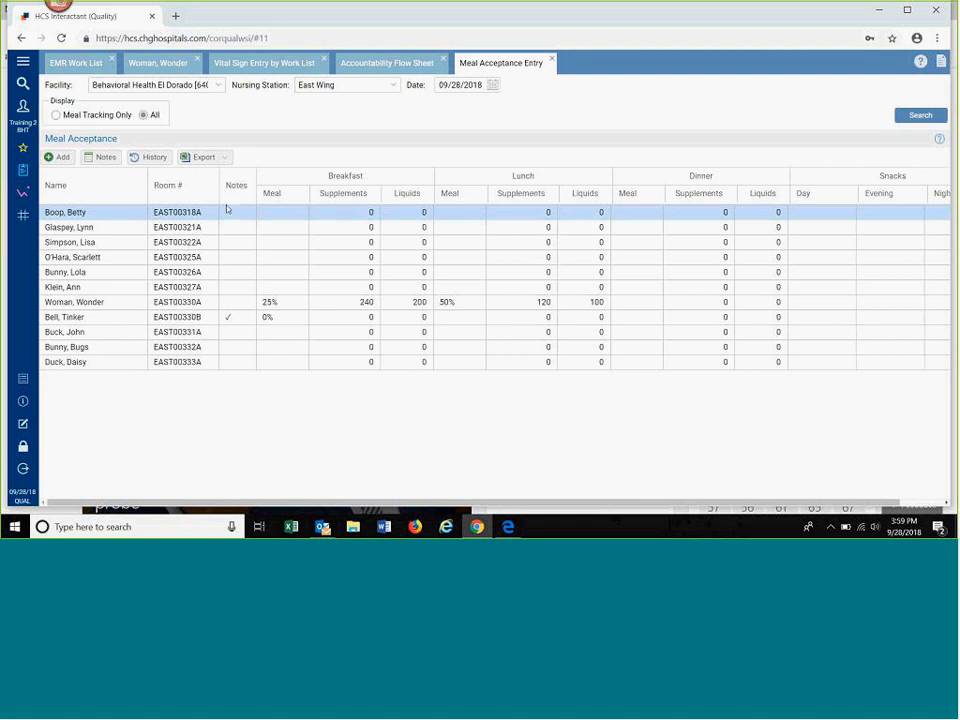
left_click(60, 158)
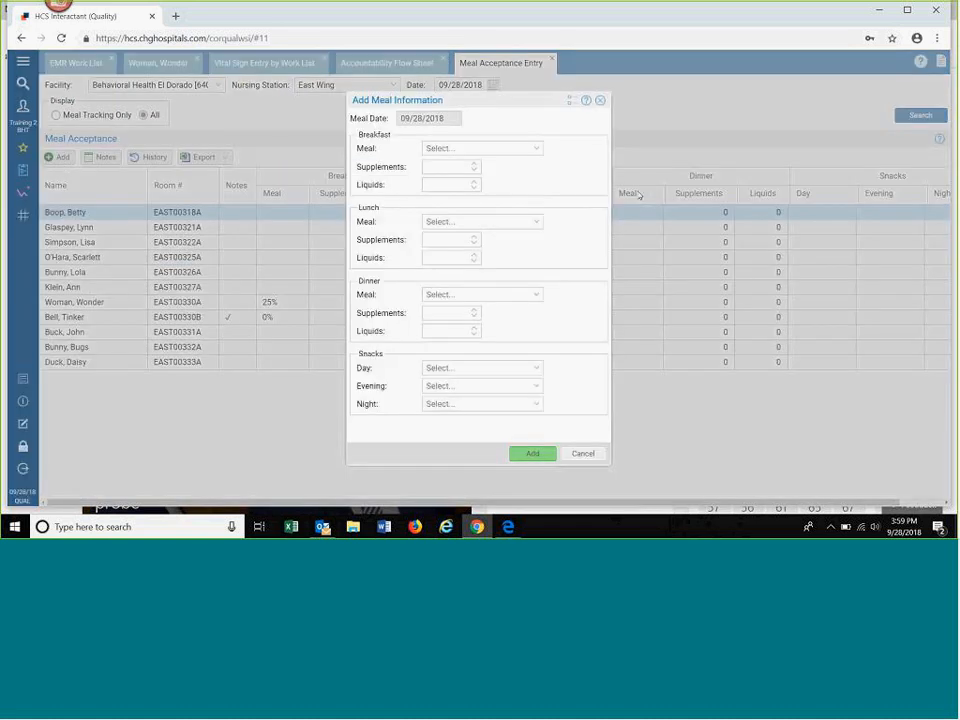
left_click(535, 224)
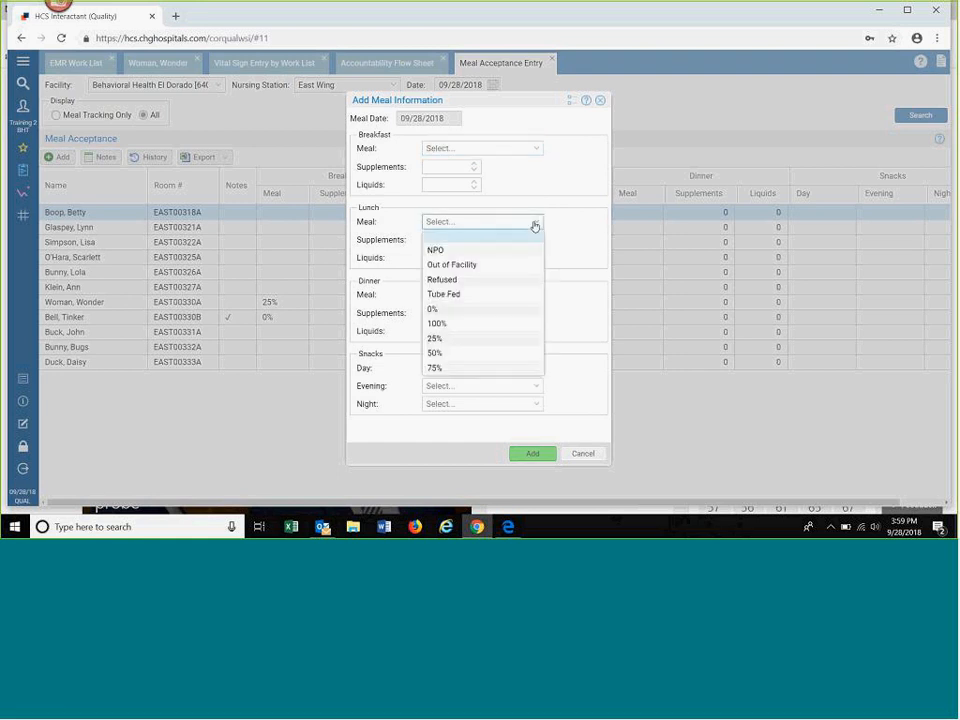
left_click(456, 369)
left_click(463, 258)
type("360")
left_click(527, 456)
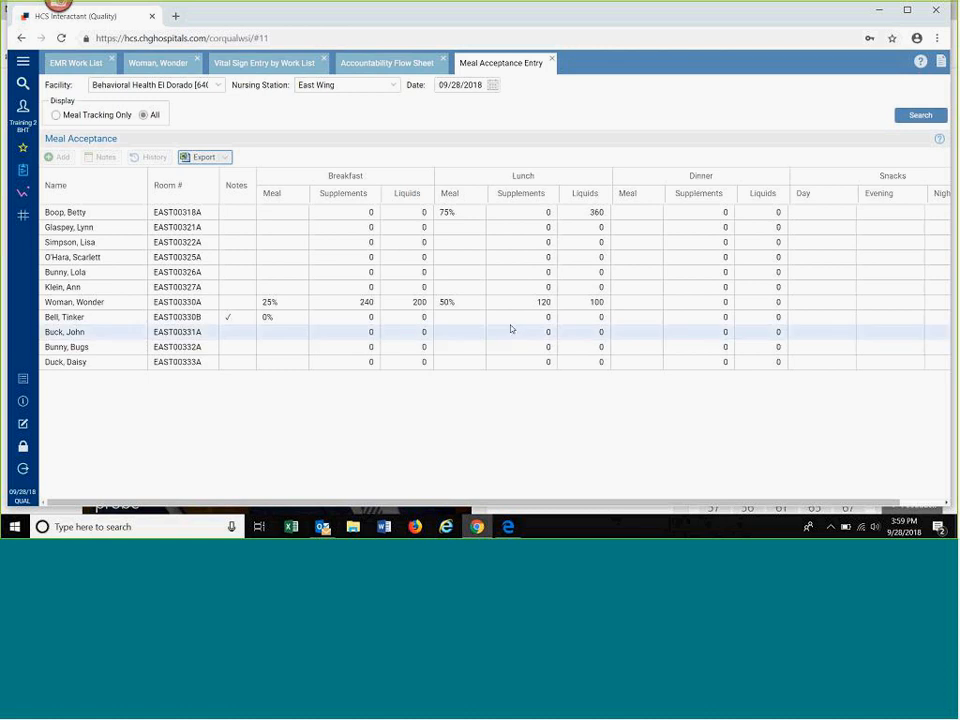
Step: Add a lunch meal entry of 75% for the patient in room EAST00322A
left_click(516, 216)
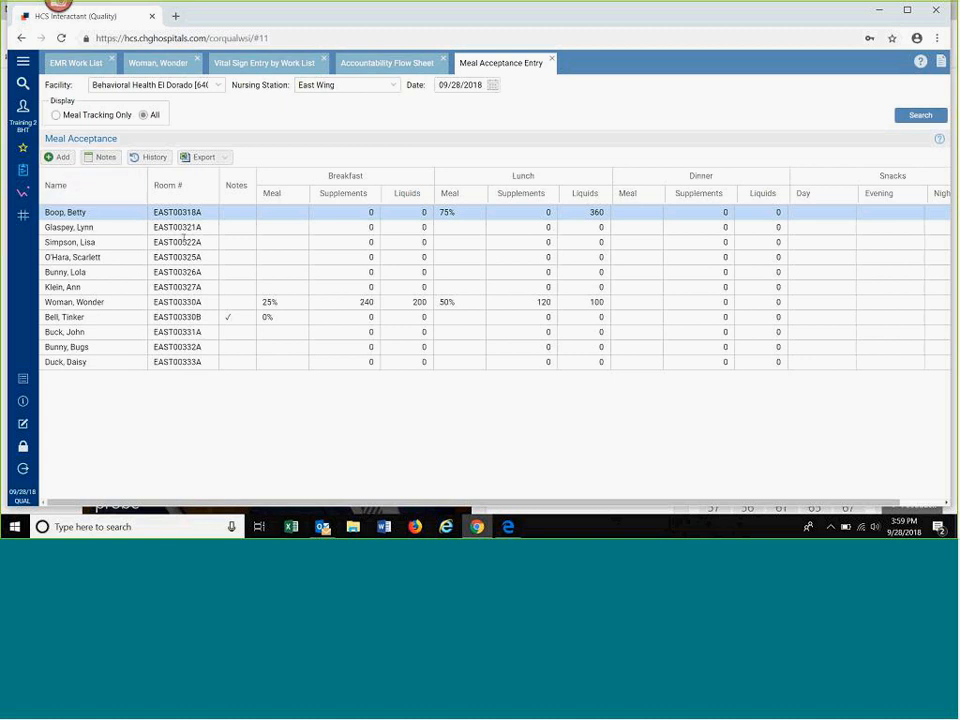
left_click(243, 246)
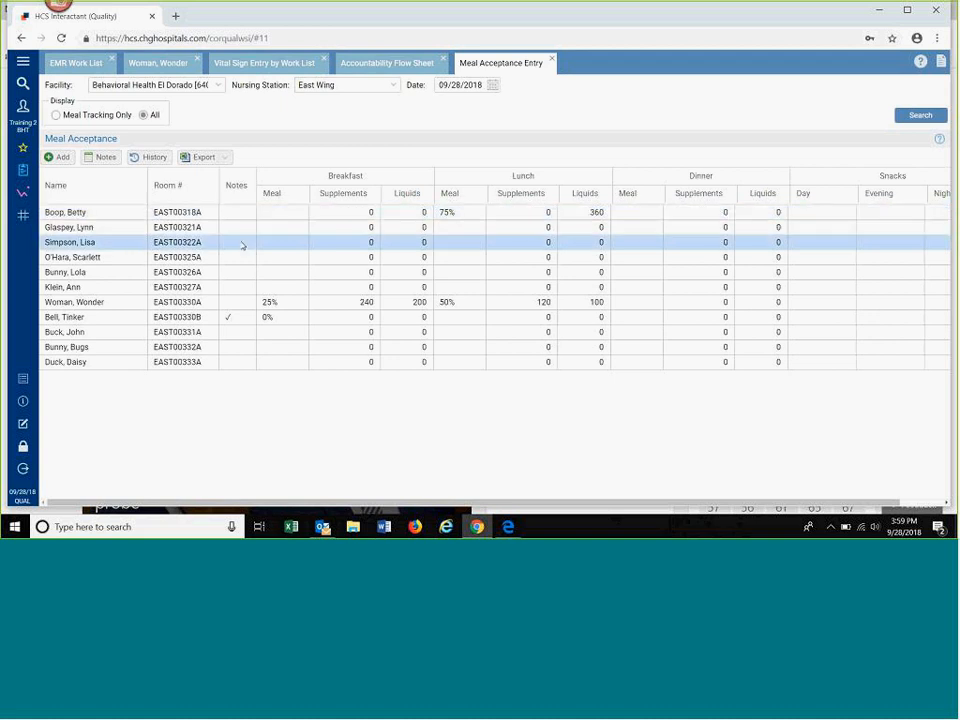
left_click(60, 158)
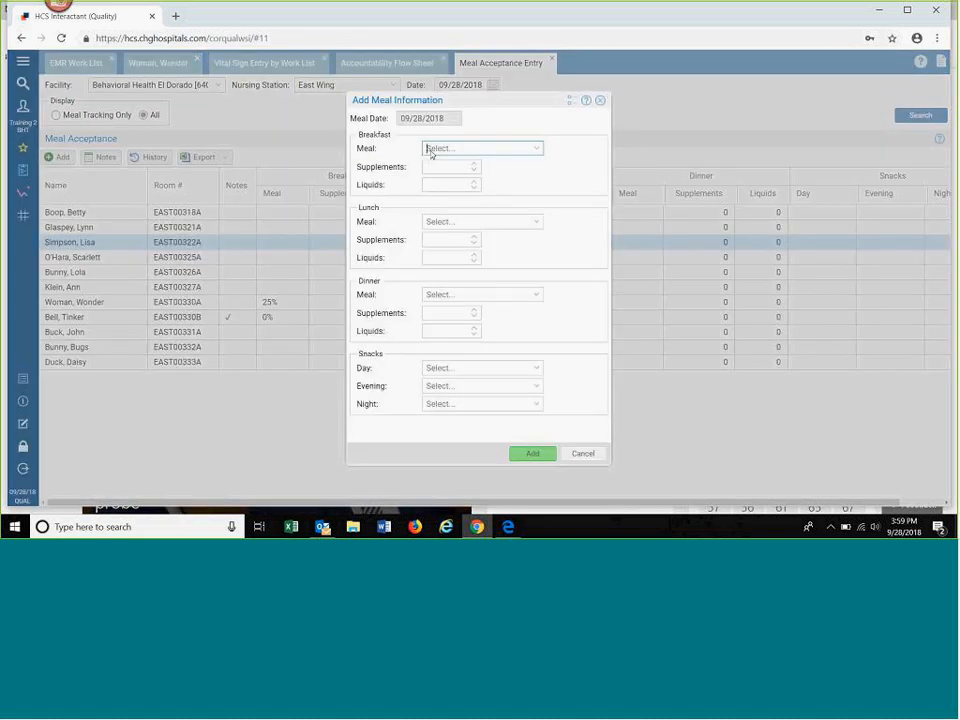
left_click(537, 222)
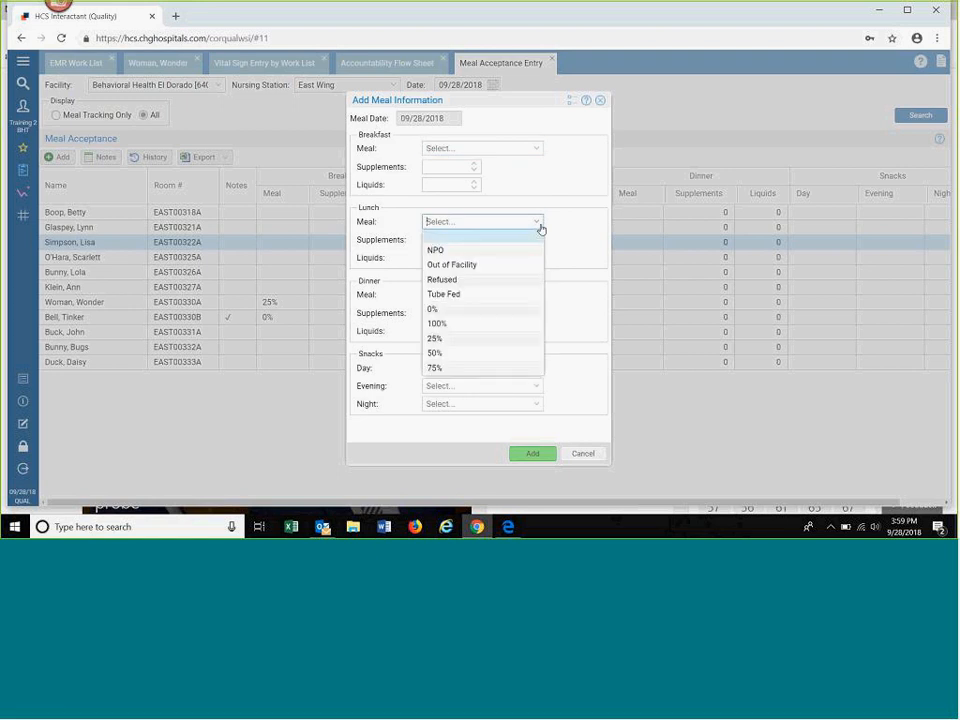
left_click(469, 368)
left_click(532, 453)
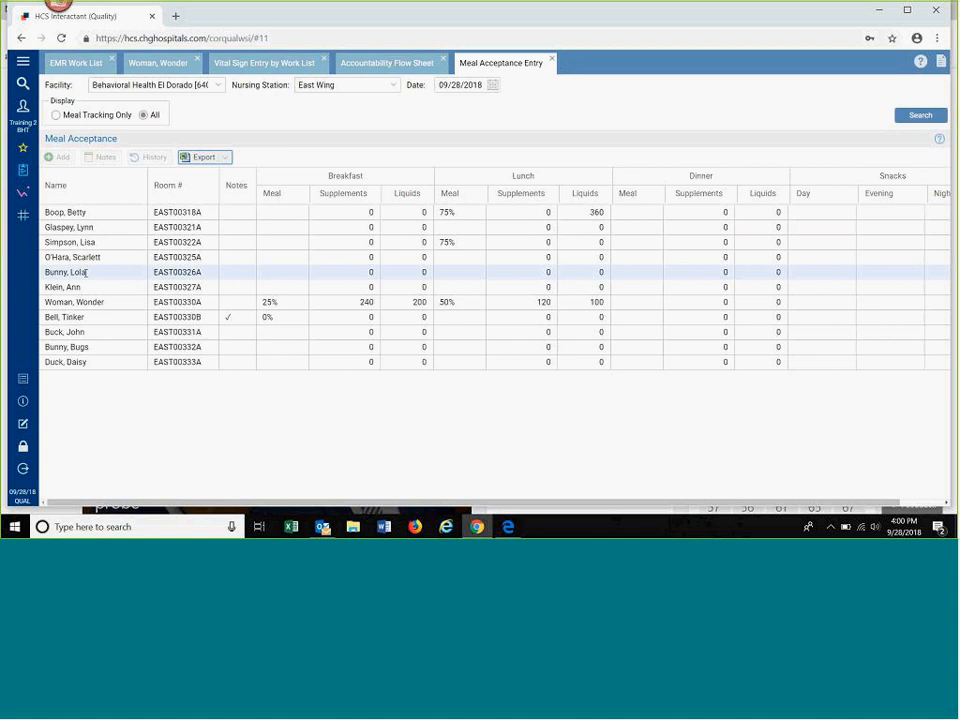
Step: Open the chart of the patient in room EAST00318A from the EMR Work List, view the dashboard, and close the chart
left_click(443, 212)
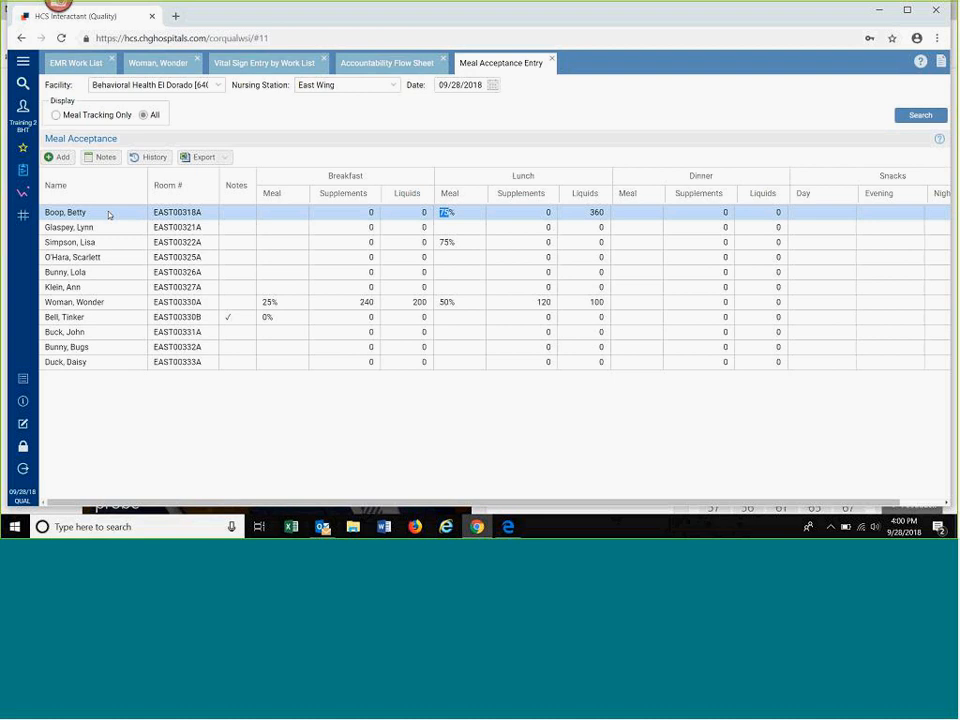
left_click(87, 64)
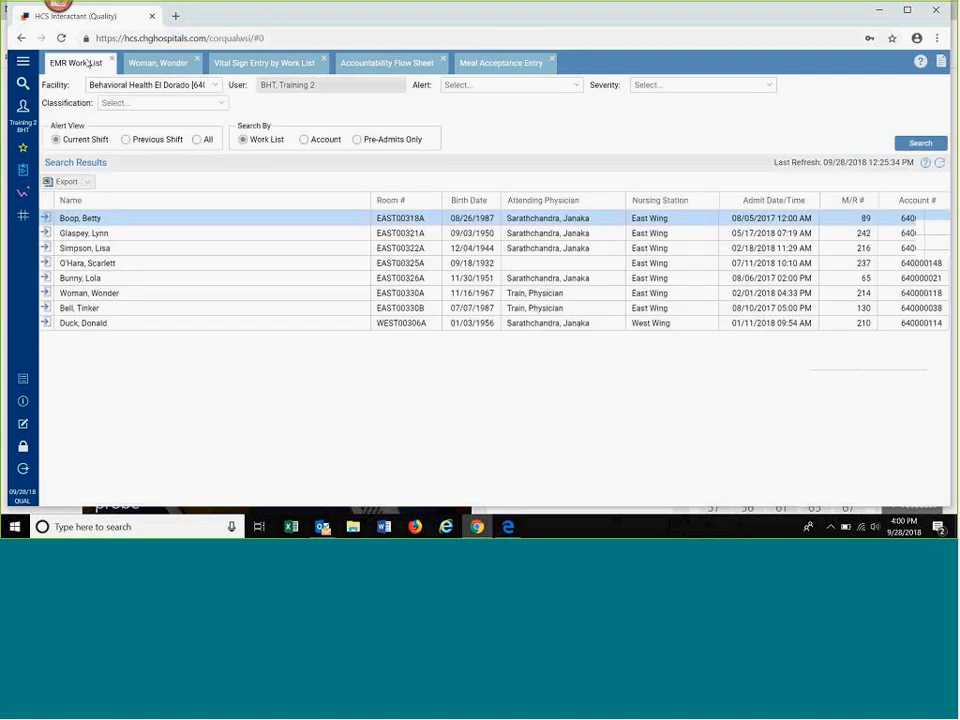
left_click(44, 218)
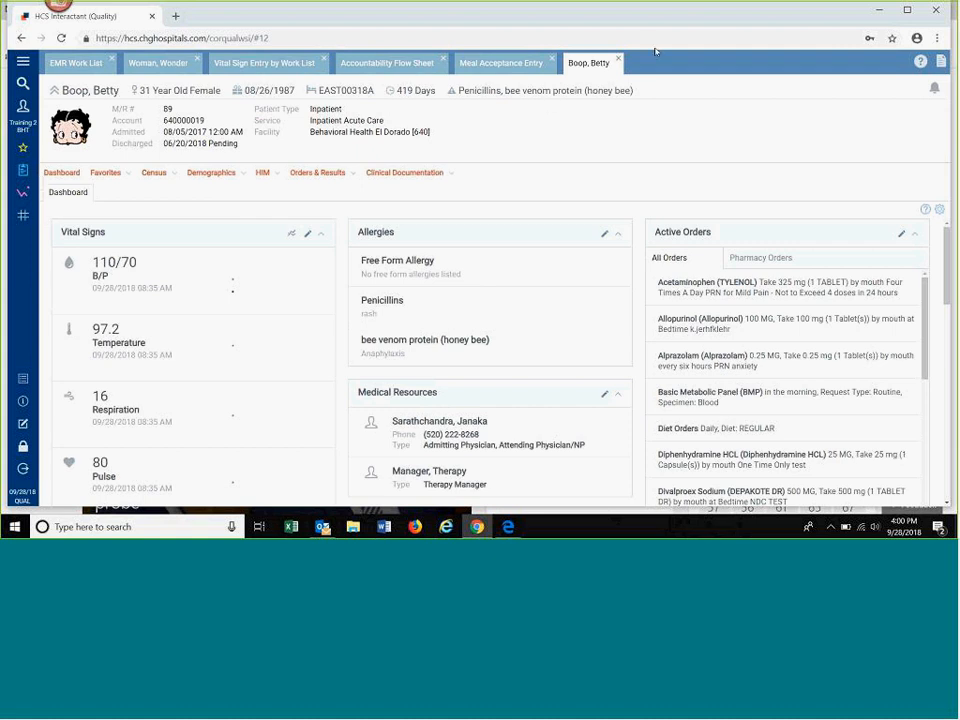
left_click(617, 62)
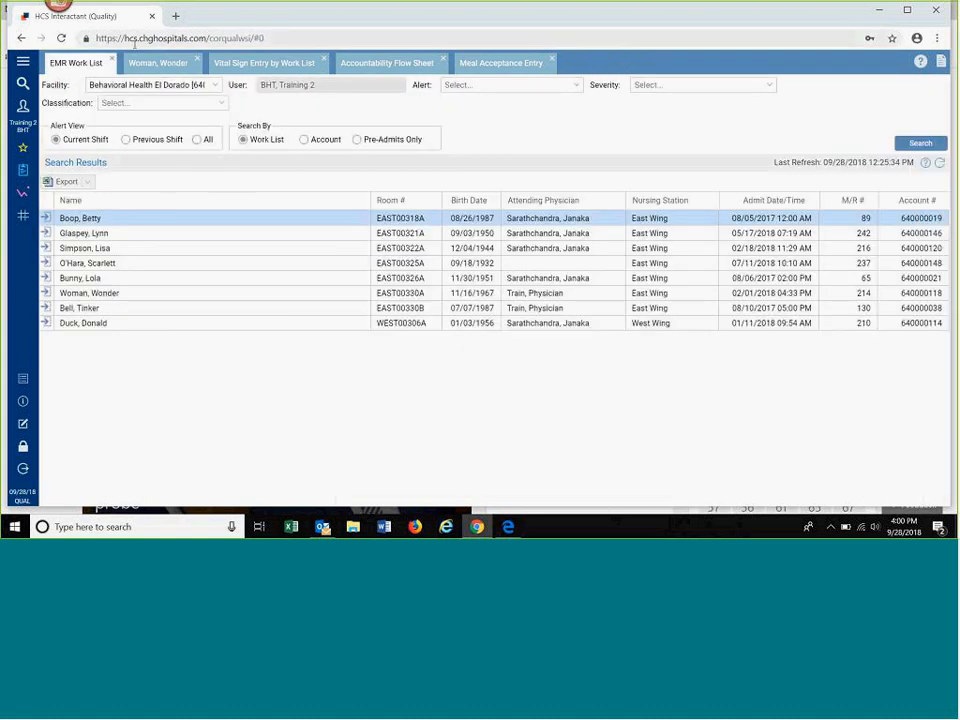
Step: Look up the patient in room EAST00318A through the menu search with an @ name prefix and open the chart
left_click(24, 86)
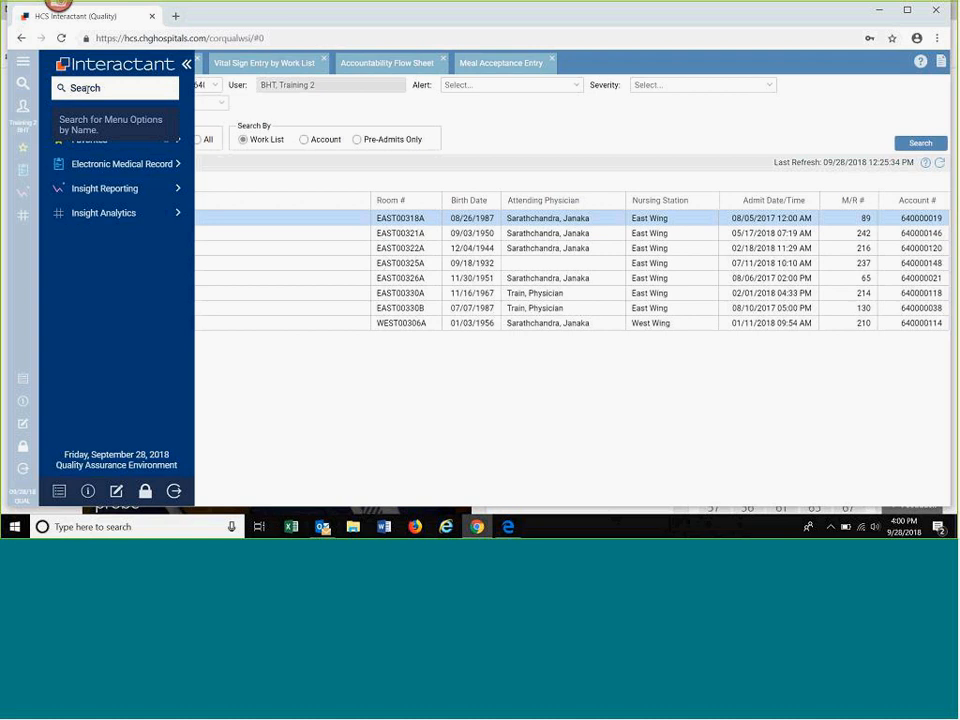
type("@boo")
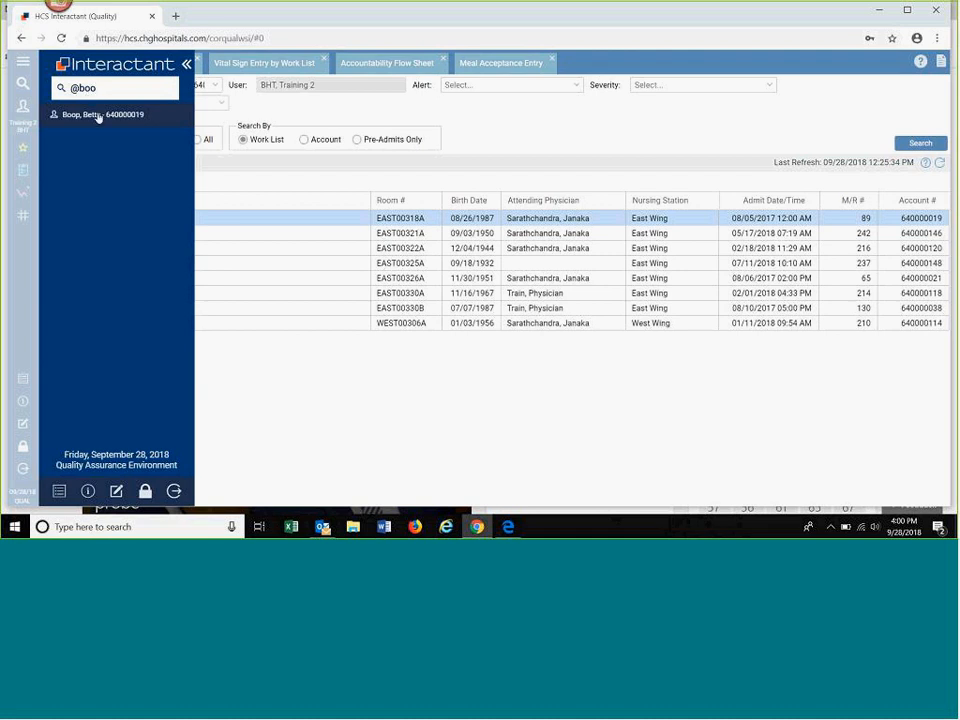
left_click(98, 116)
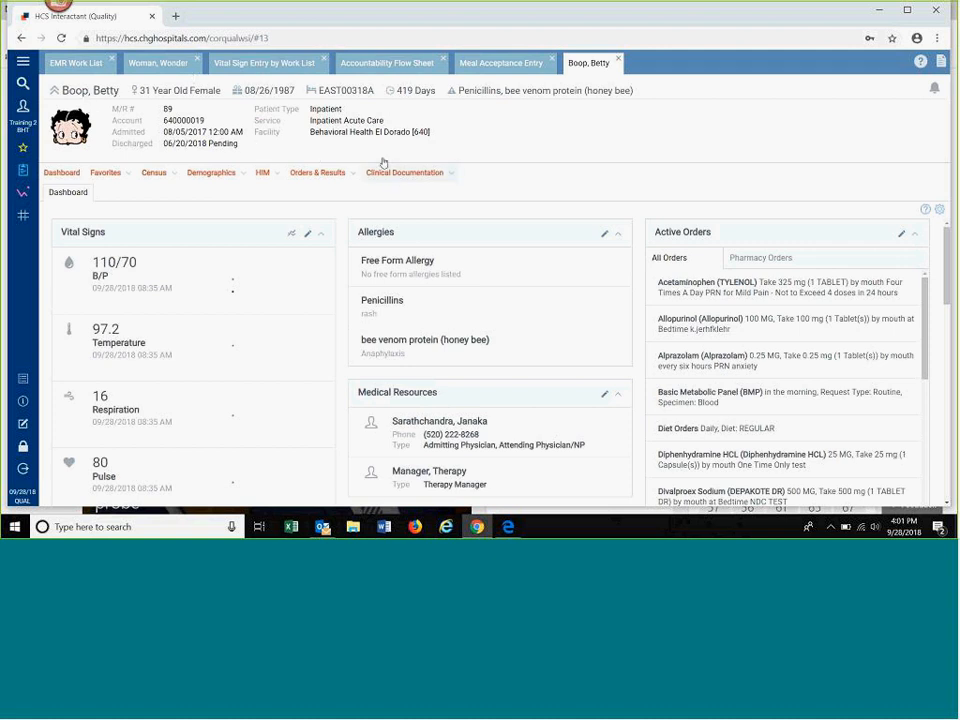
Step: Display the Clinical Flow Sheet of the patient in room EAST00330A for 09/25/2018 to 09/28/2018
left_click(164, 64)
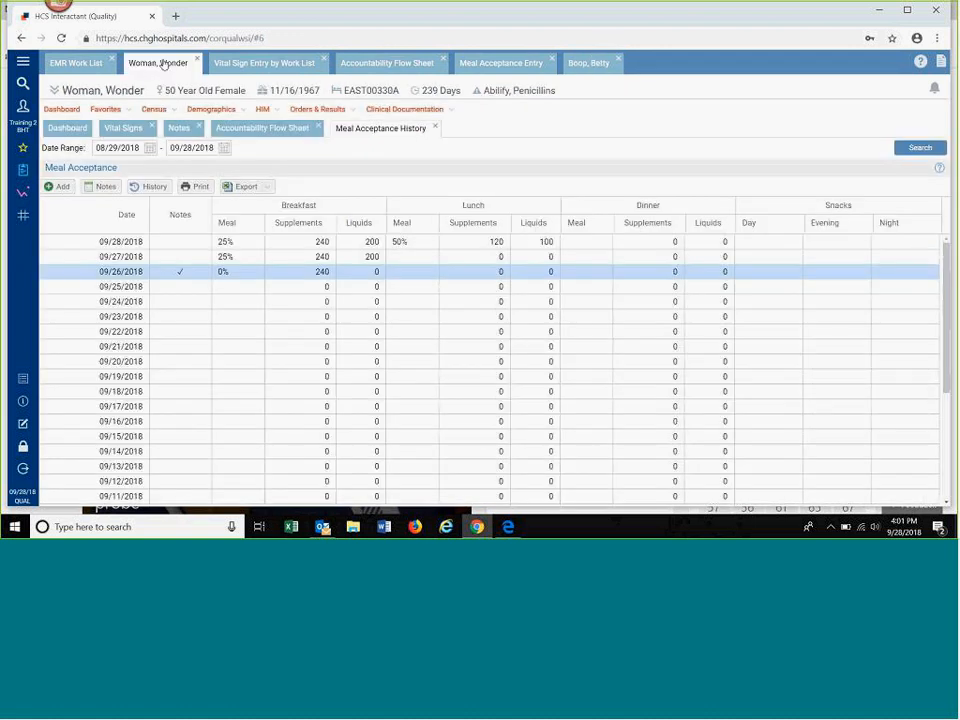
left_click(403, 111)
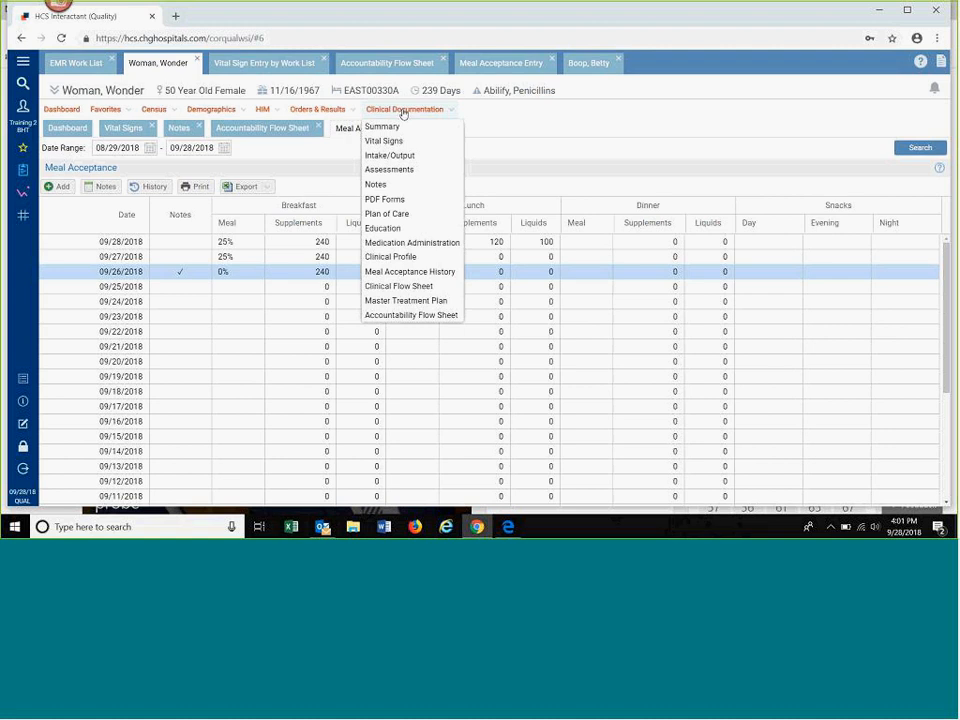
left_click(413, 288)
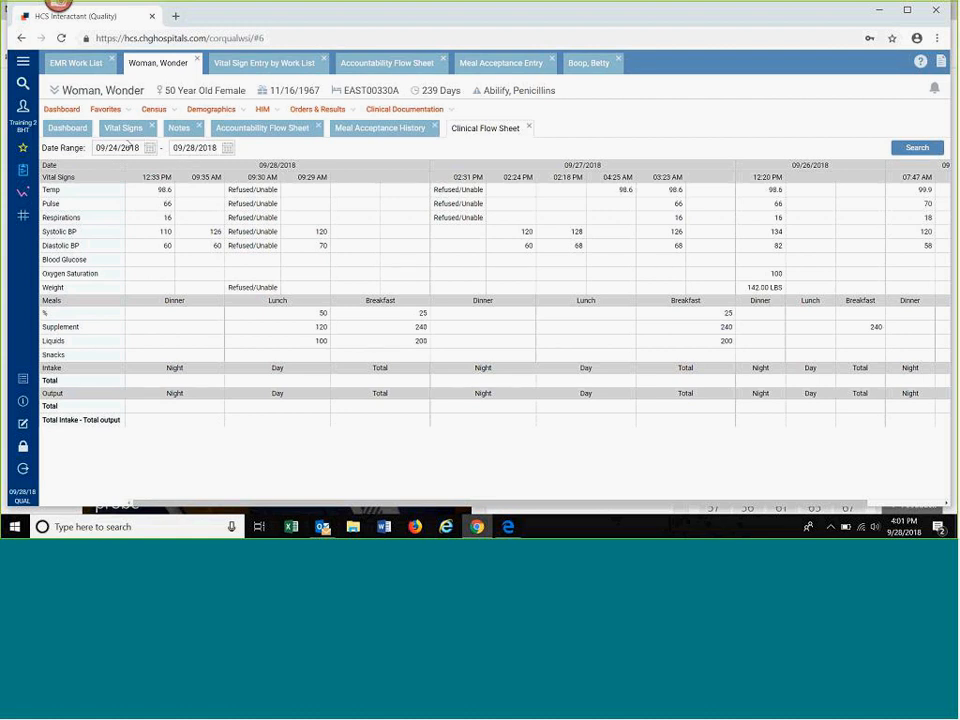
left_click_drag(139, 149, 112, 149)
left_click(153, 152)
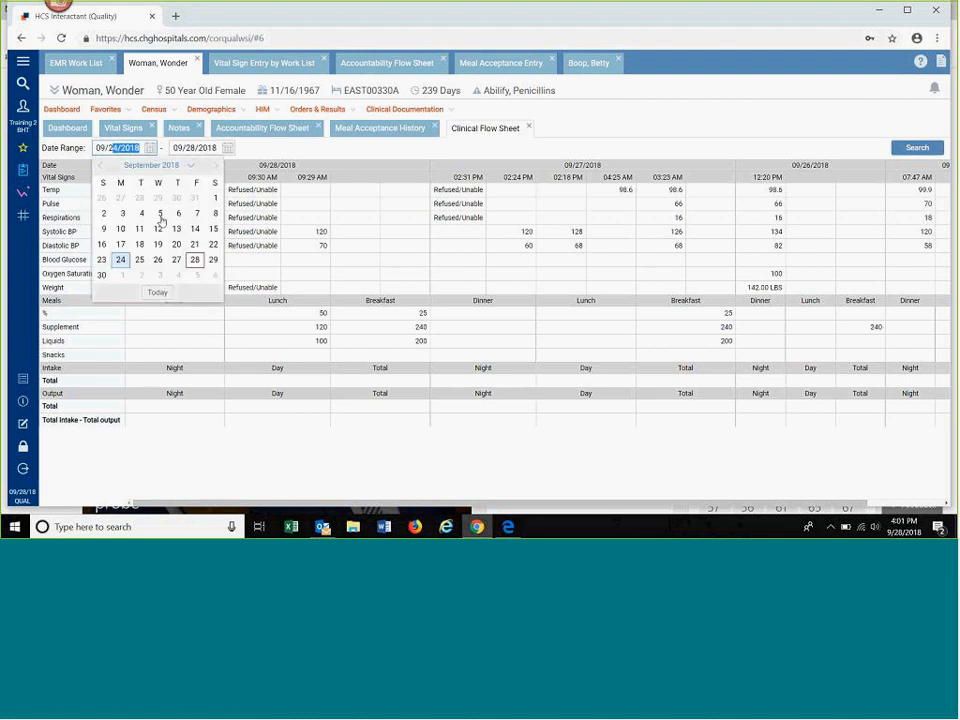
left_click(139, 259)
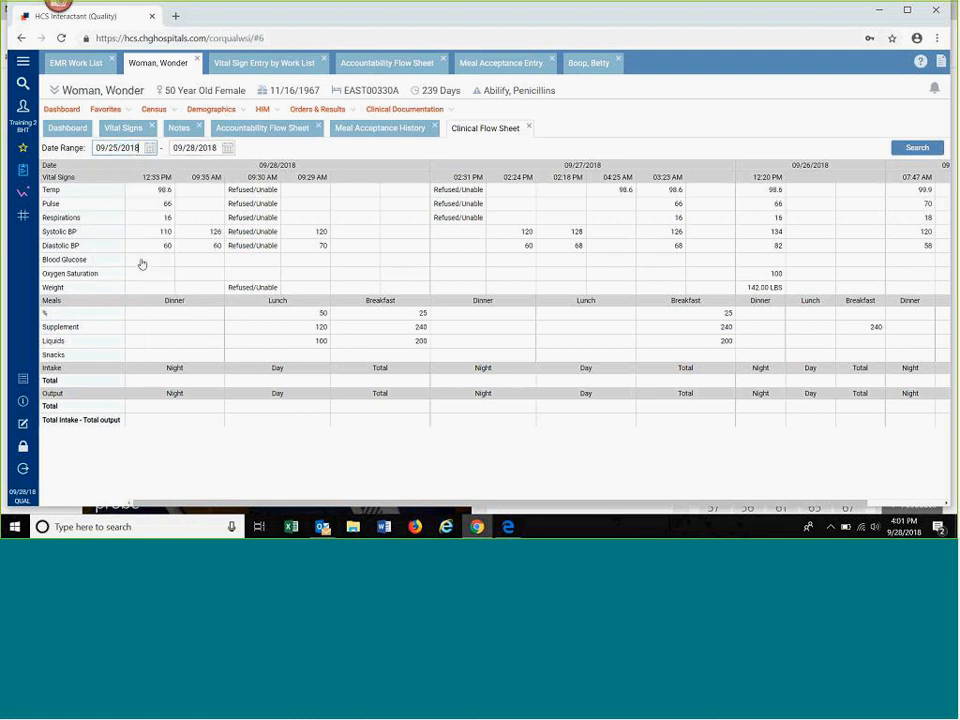
left_click(918, 149)
Step: Open the clinical documentation Summary for the patient in room EAST00330A and view the Meal Acceptance records
left_click(404, 113)
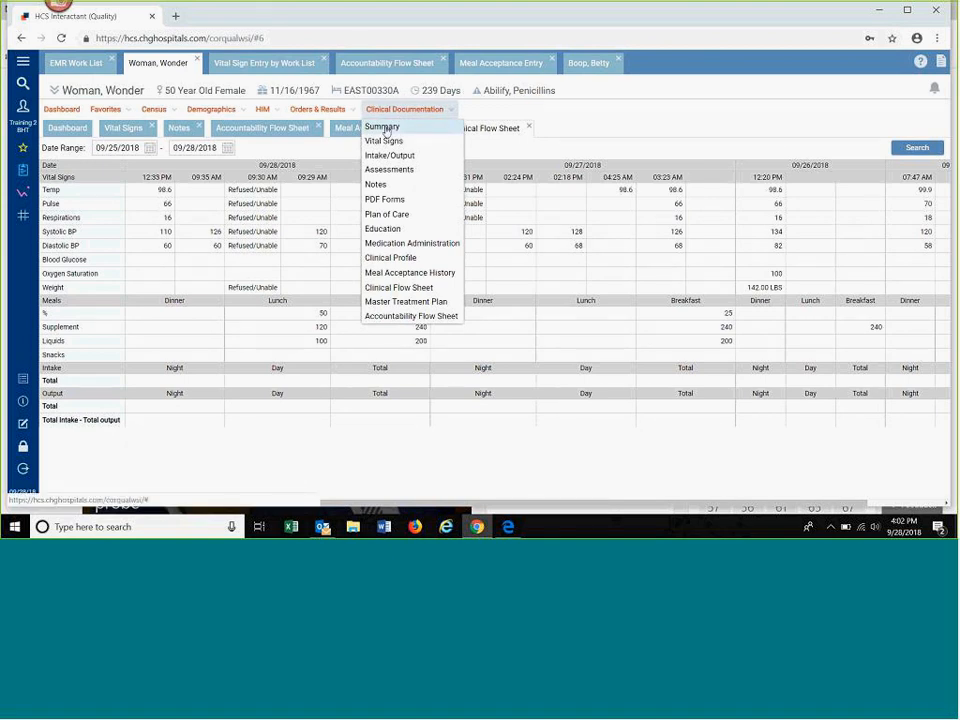
left_click(386, 128)
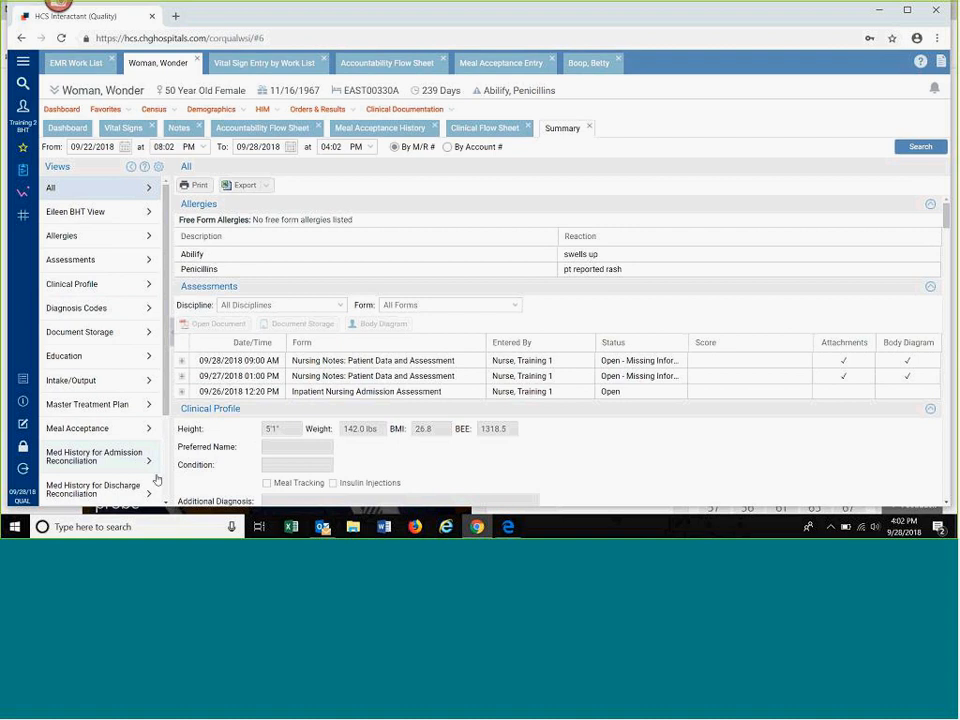
scroll(166, 492, "down", 1)
scroll(166, 492, "down", 3)
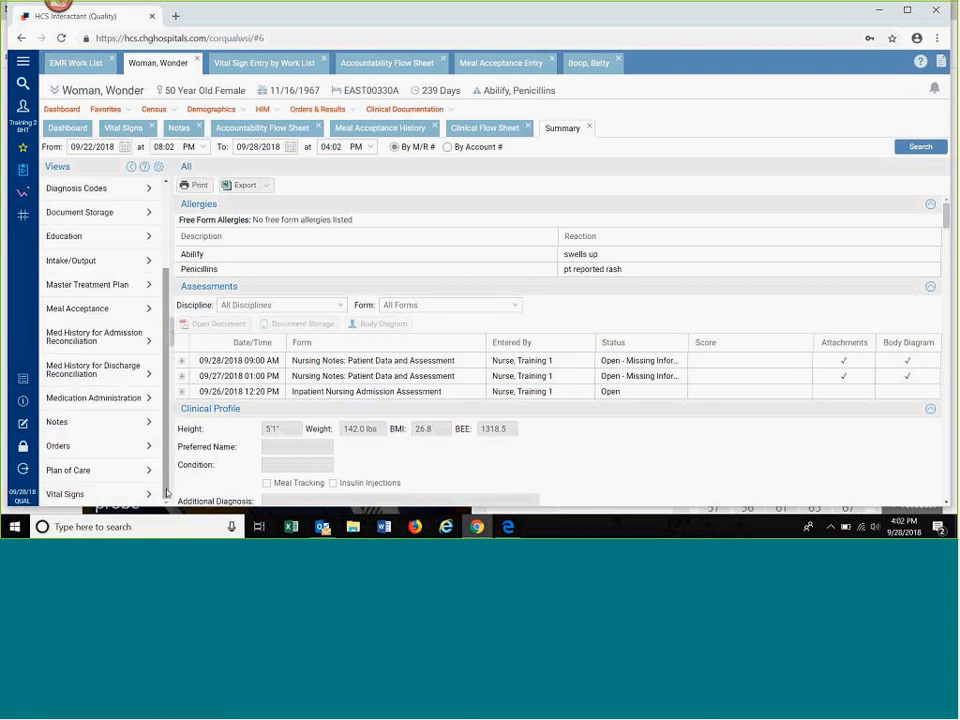
left_click(113, 312)
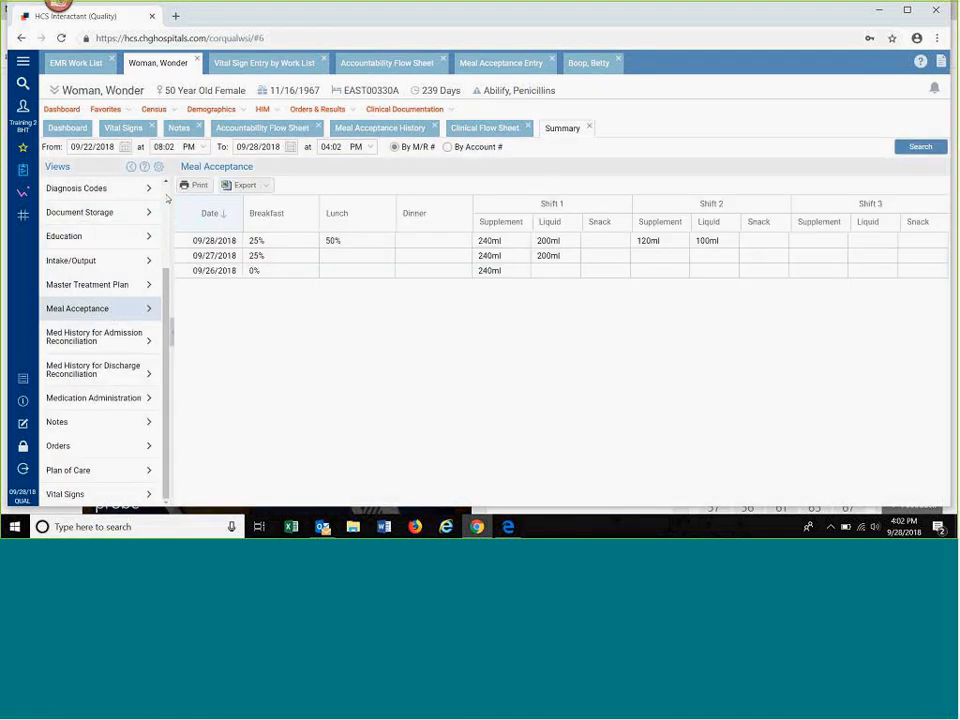
Step: Return the Summary to the All view and set its scope to By Account #
scroll(168, 198, "up", 3)
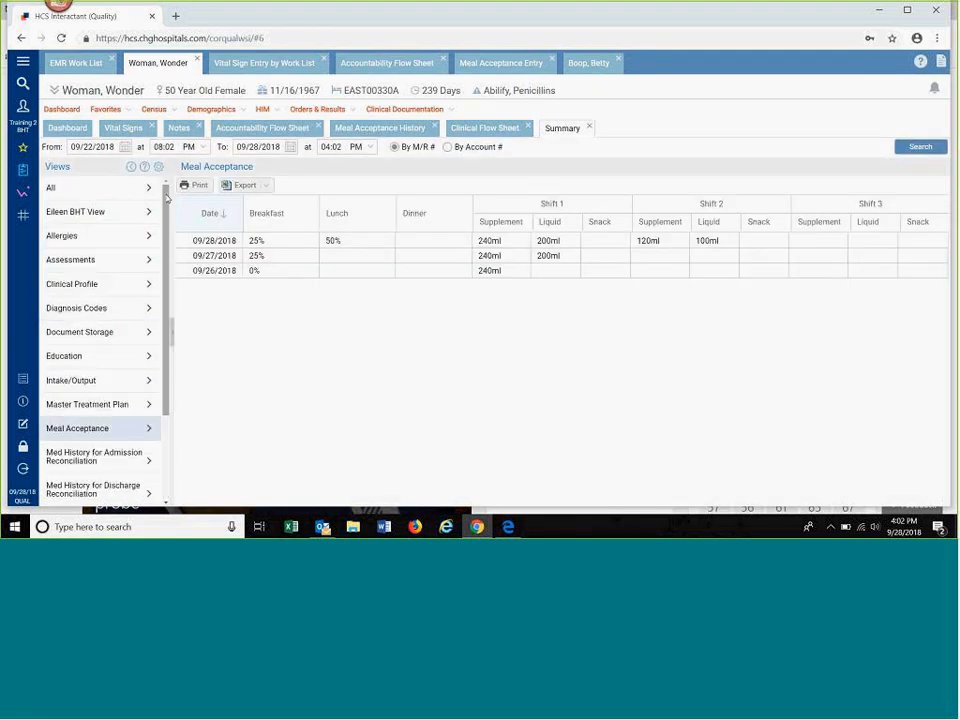
left_click(79, 194)
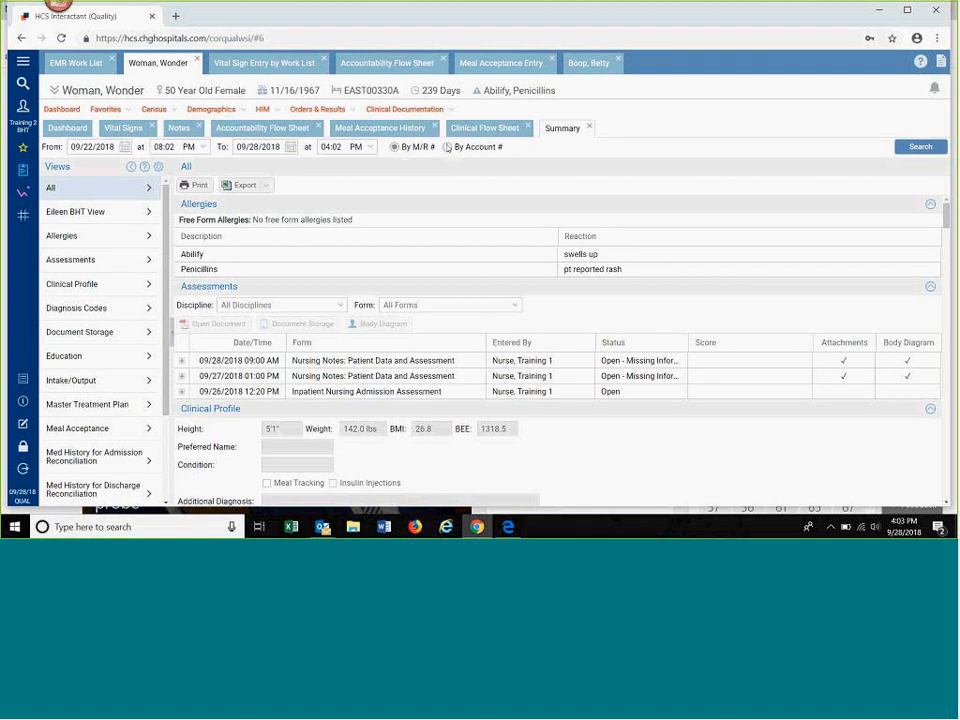
left_click(447, 147)
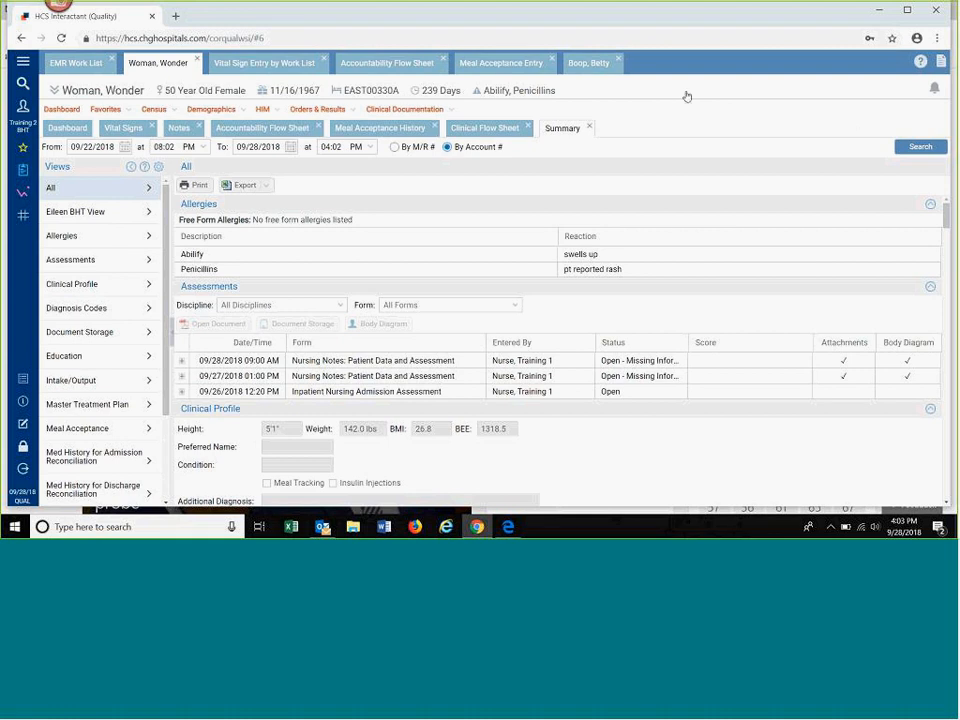
Step: Start a new quick view for the Summary named MHT View with a range of 3 days
left_click(158, 169)
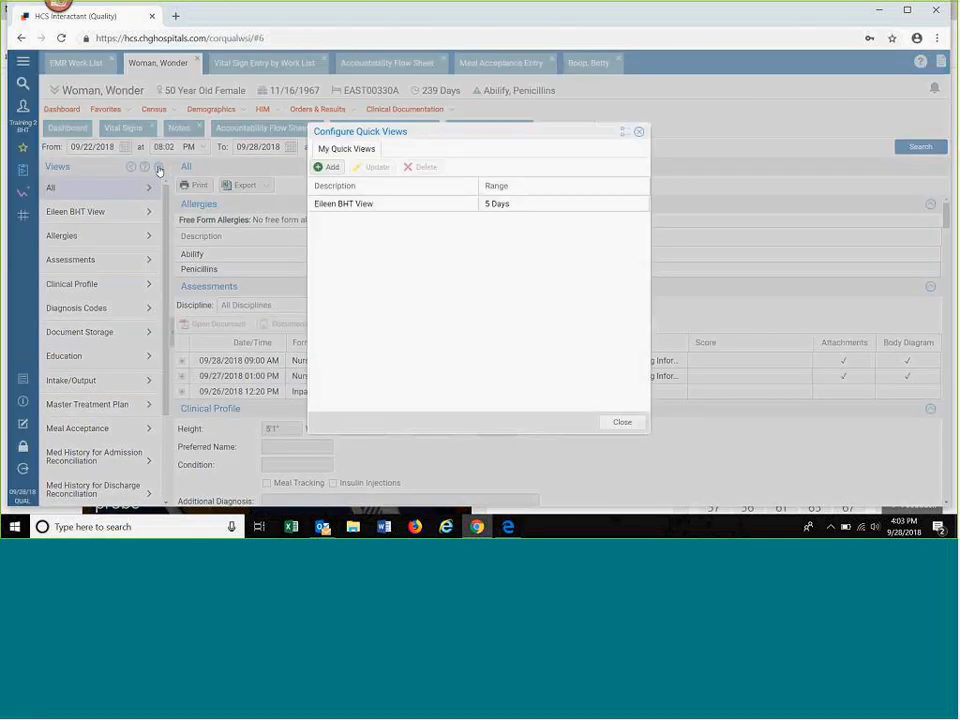
left_click(328, 167)
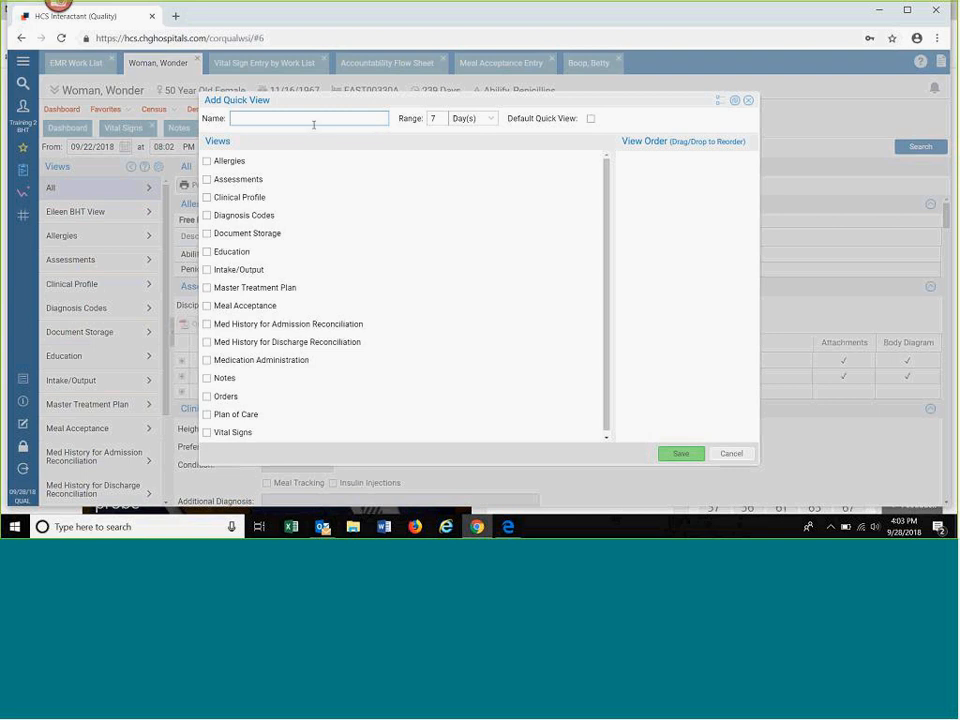
type("MHT View")
left_click(431, 118)
type("3")
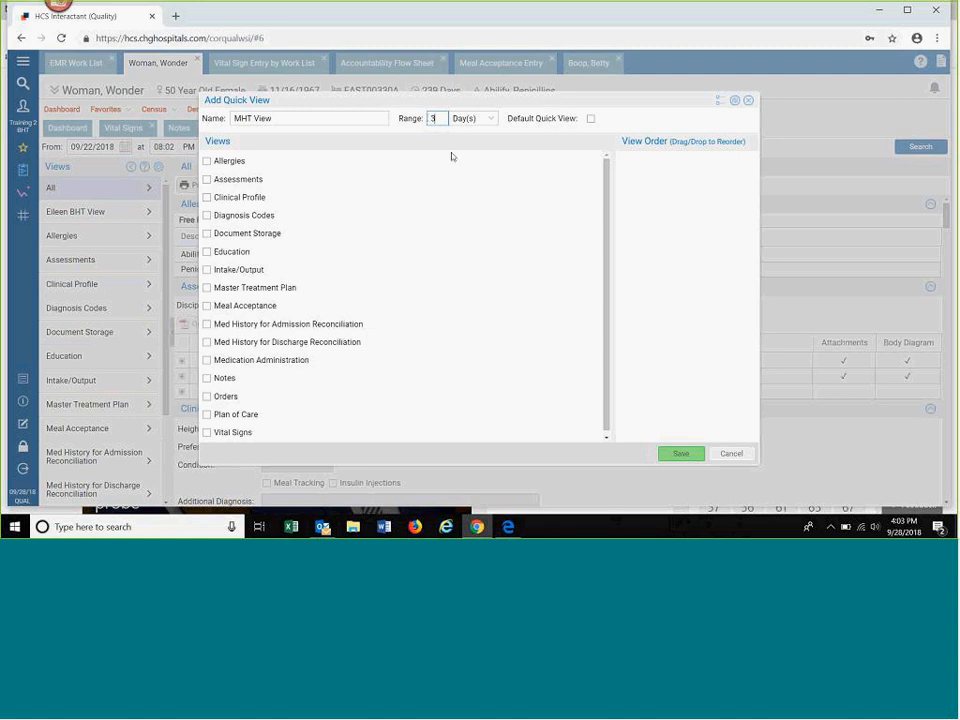
Step: Include Allergies, Diagnosis Codes and Notes in the new quick view
left_click(209, 162)
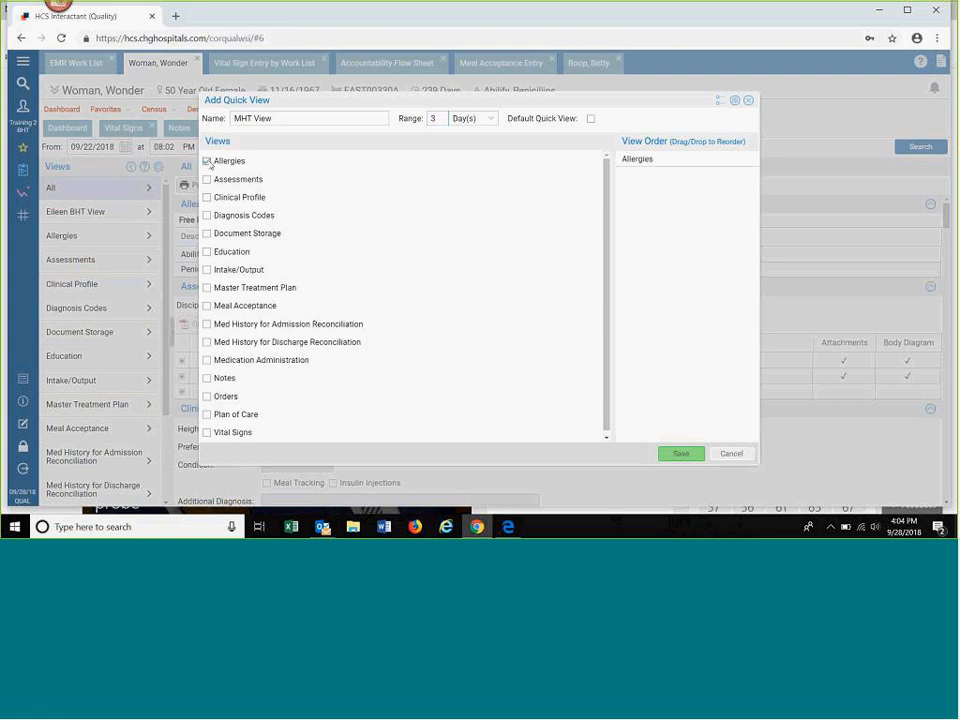
left_click(208, 216)
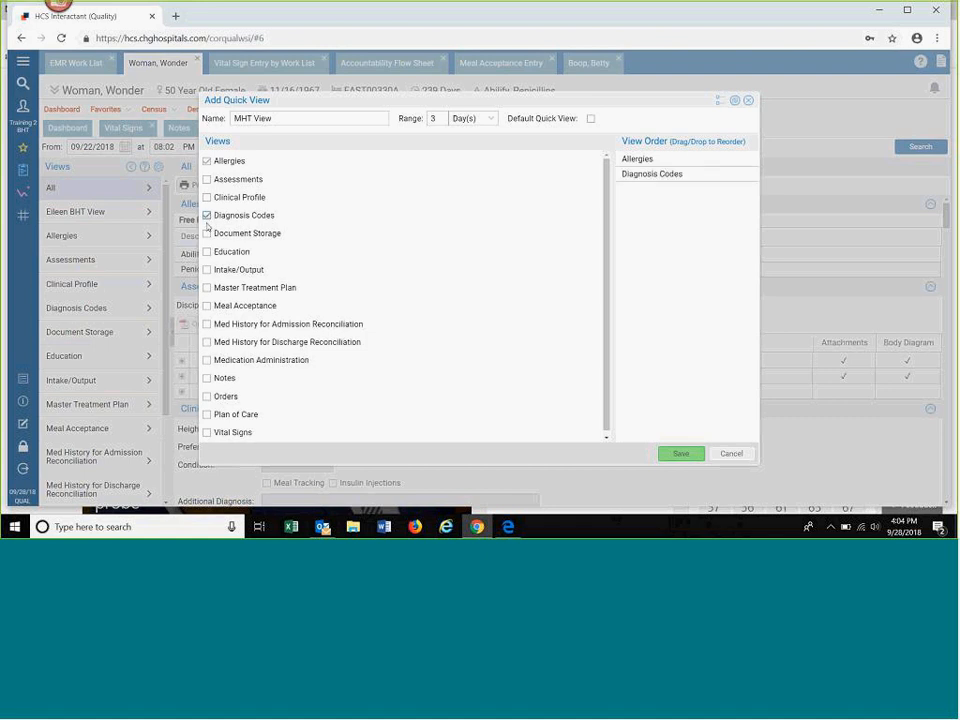
left_click(207, 379)
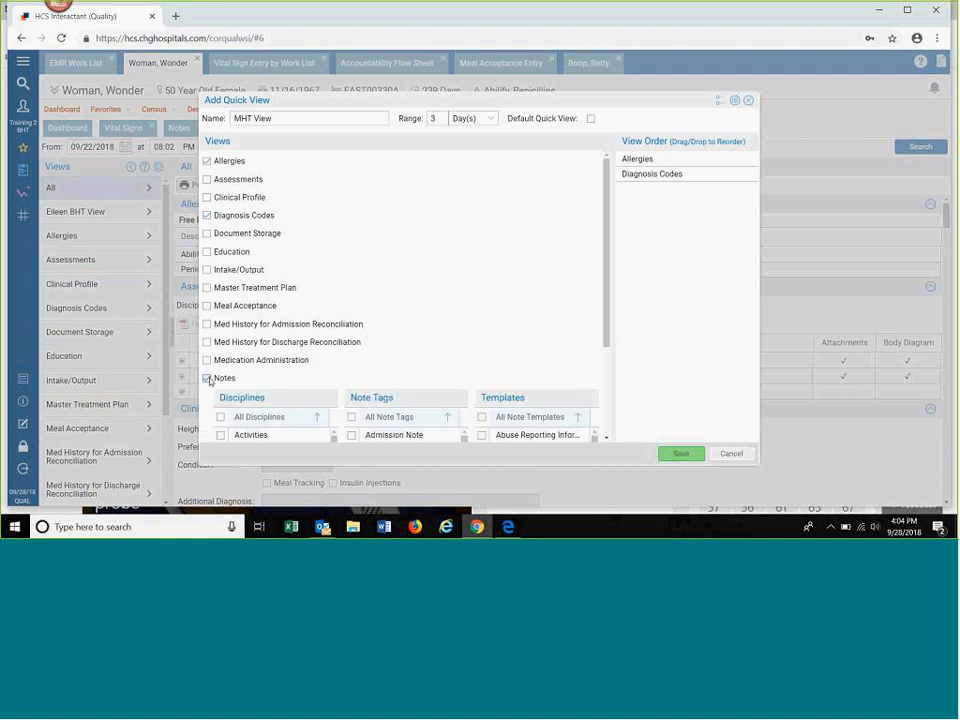
Step: Set the quick view's notes to the Behavioral Health Tech and Nurse disciplines, with all note tags and all note templates
left_click(607, 439)
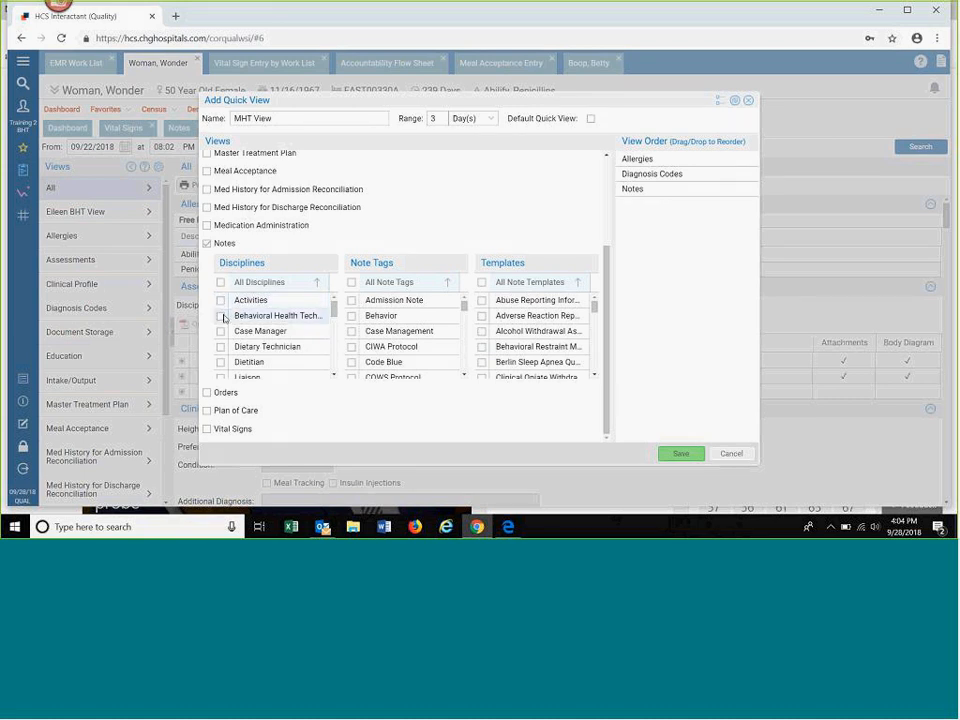
left_click(222, 316)
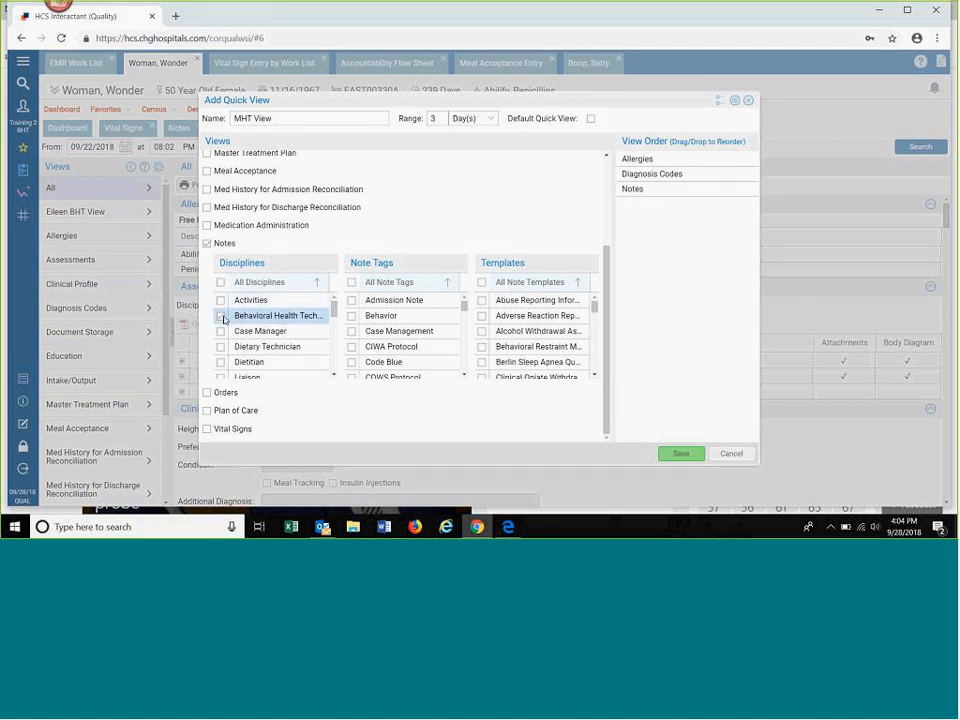
left_click(335, 376)
left_click(335, 376)
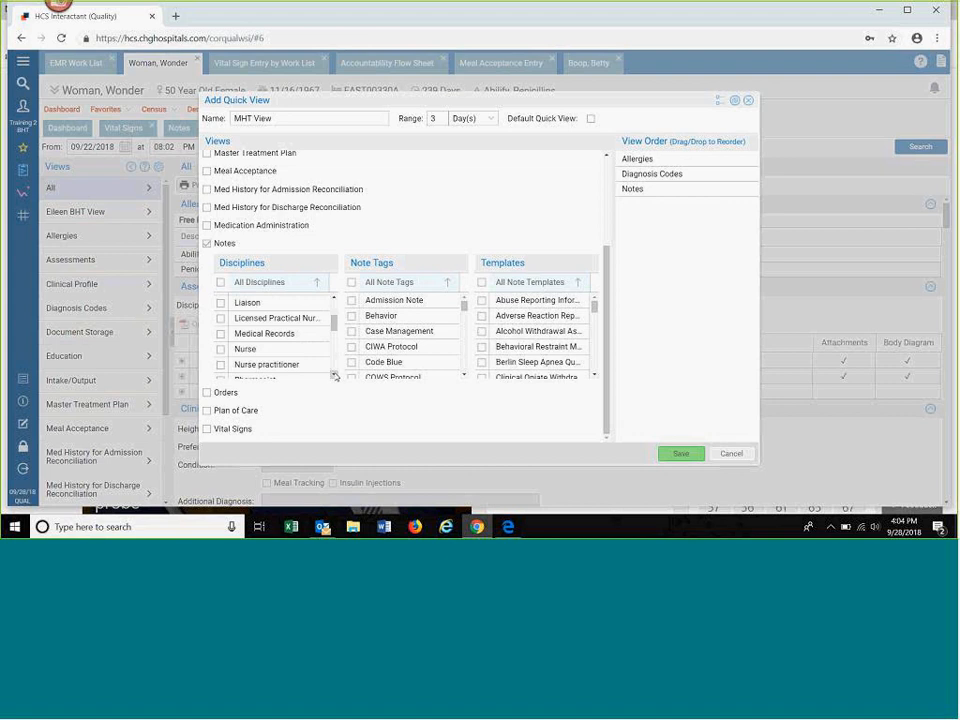
left_click(335, 376)
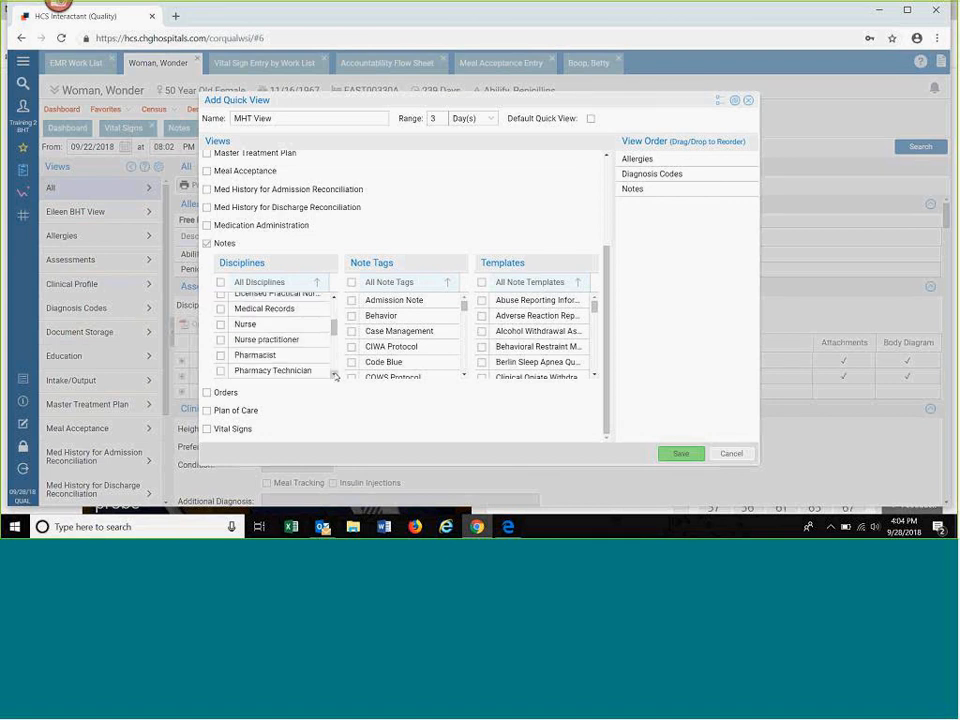
left_click(335, 376)
left_click(221, 300)
left_click(221, 300)
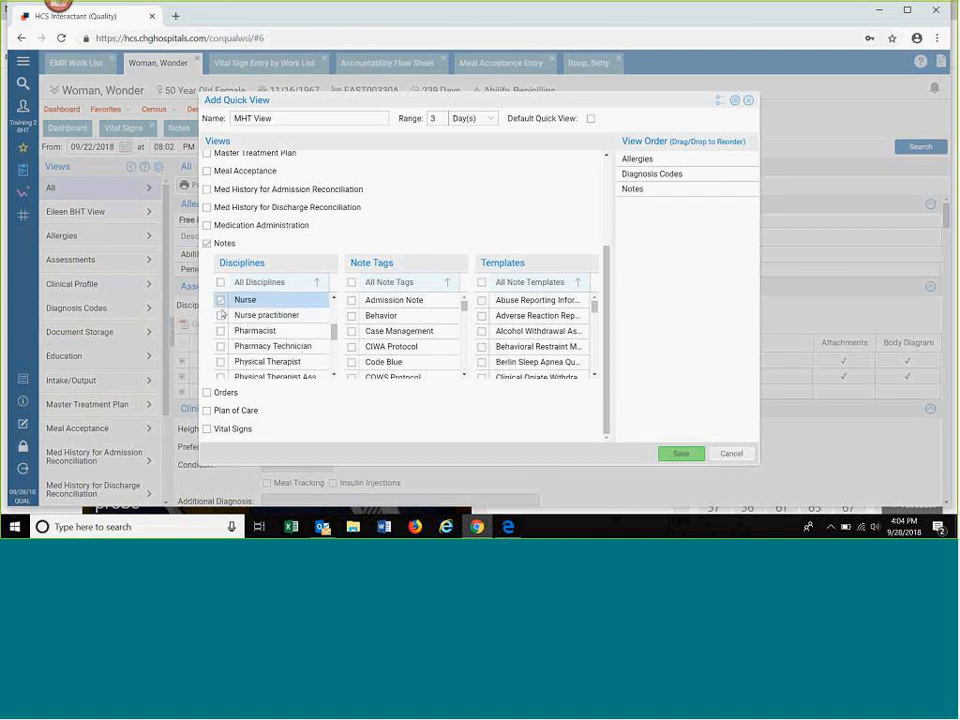
left_click(352, 282)
left_click(483, 283)
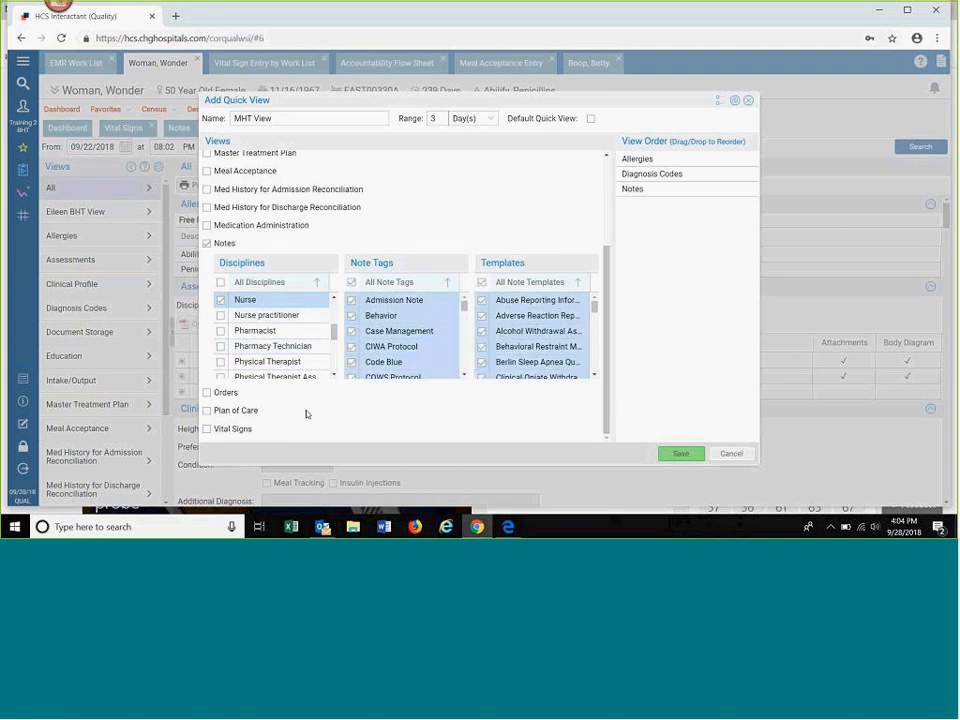
Step: Include Vital Signs with all vital sign types in the quick view and place them directly after Allergies in the view order
left_click(207, 429)
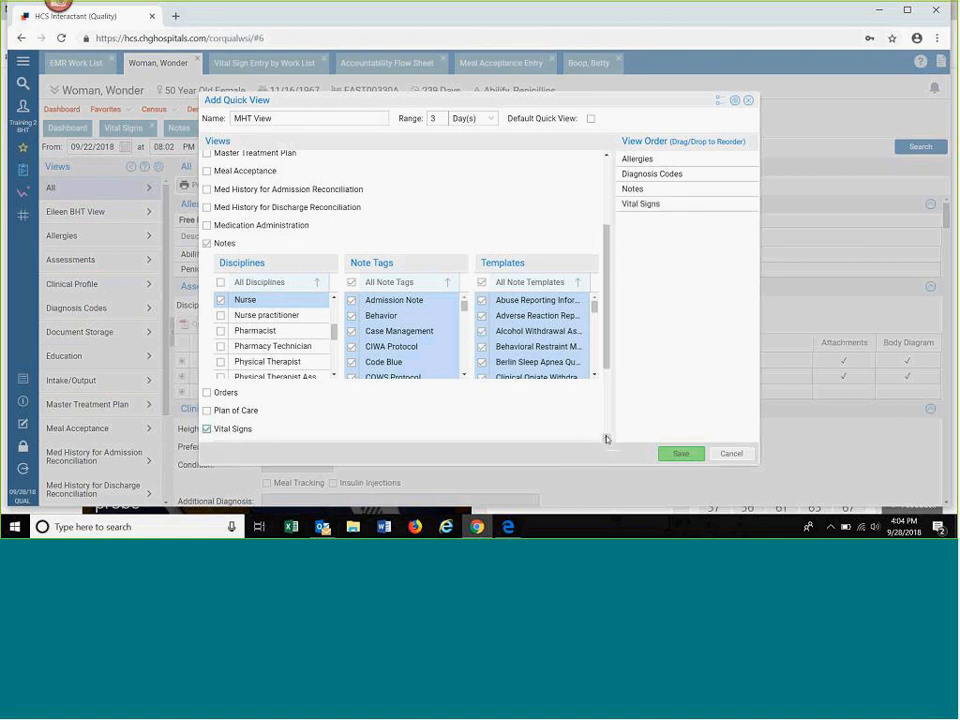
scroll(606, 438, "down", 2)
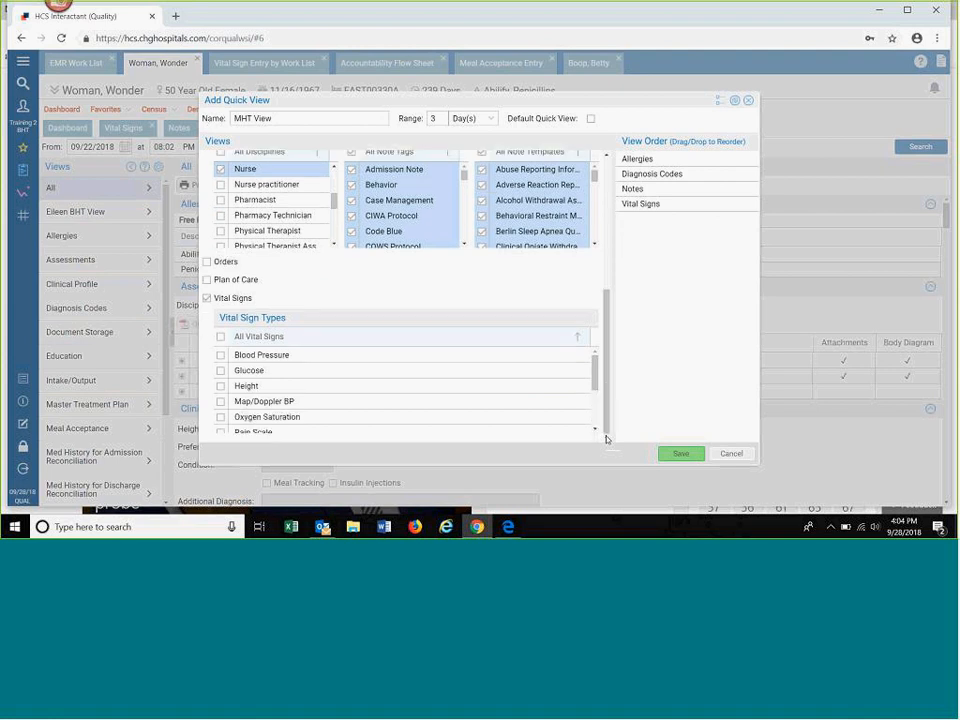
left_click(221, 337)
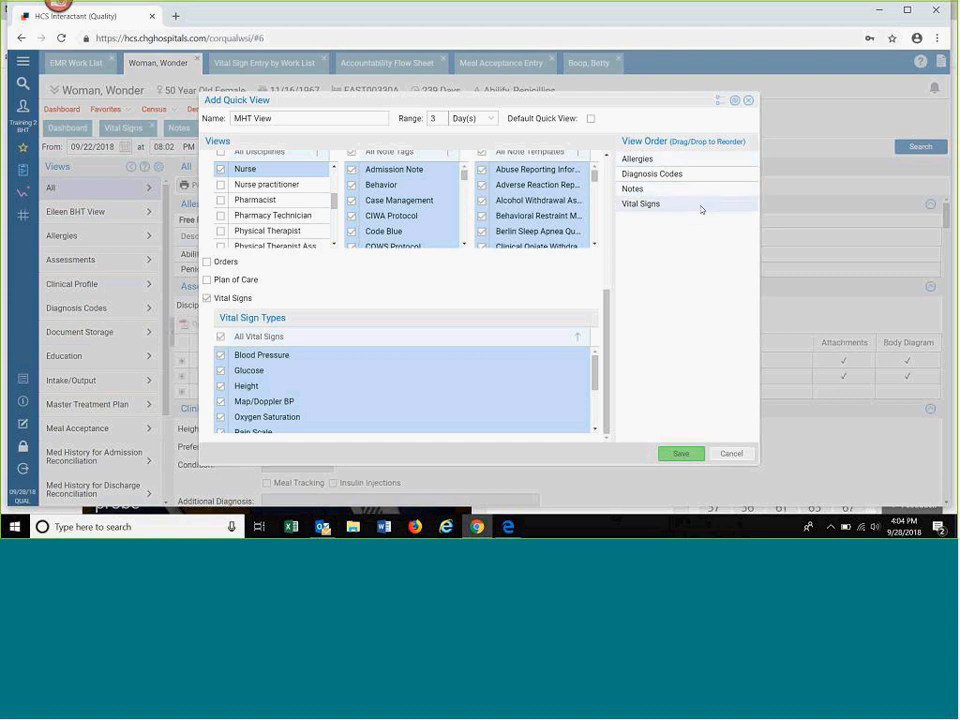
left_click_drag(701, 209, 703, 173)
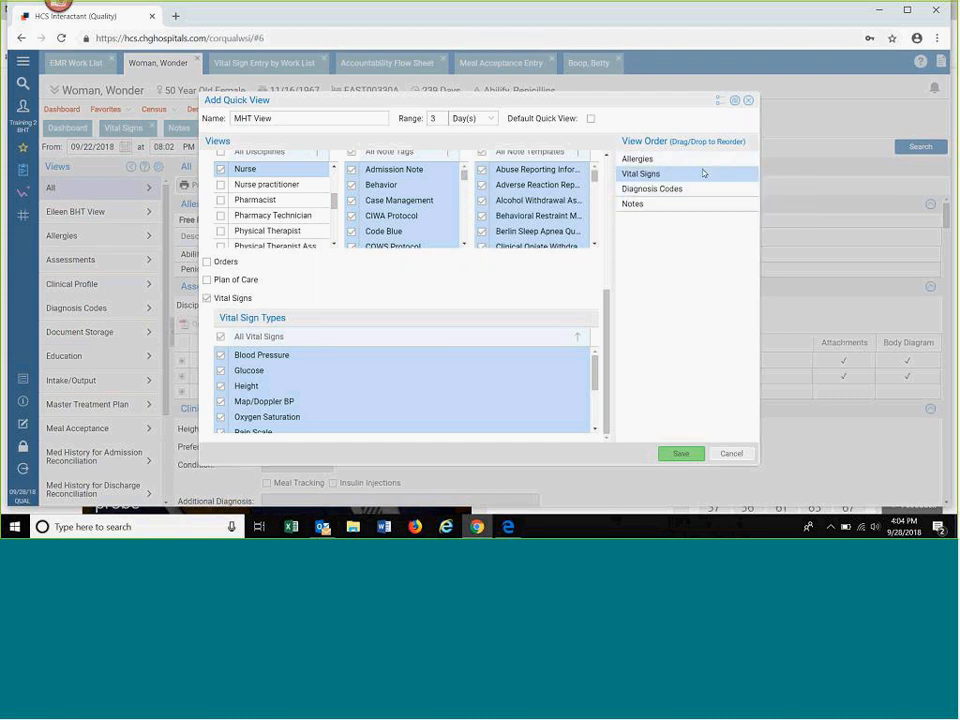
Step: Save the quick view, close the quick view configuration, and display MHT View in the patient's Summary
left_click(678, 456)
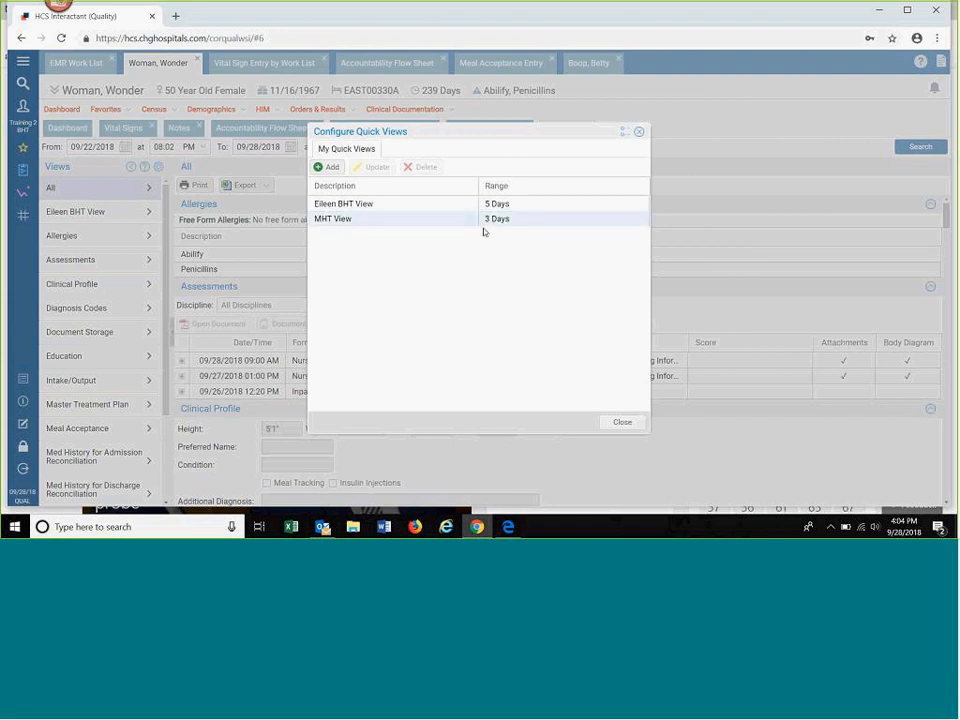
left_click(621, 422)
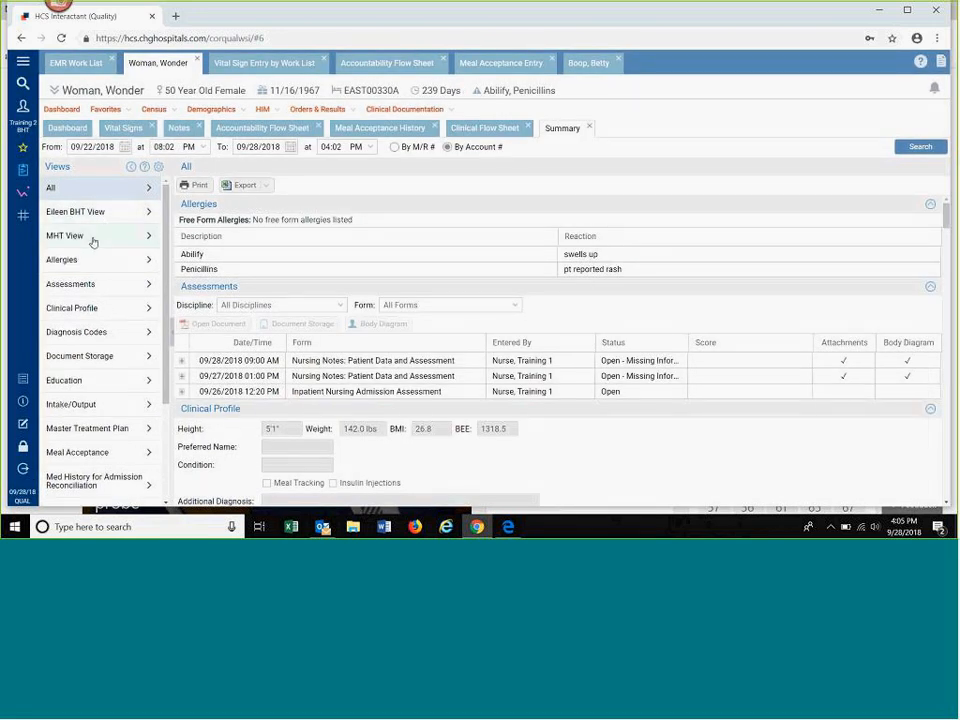
left_click(93, 242)
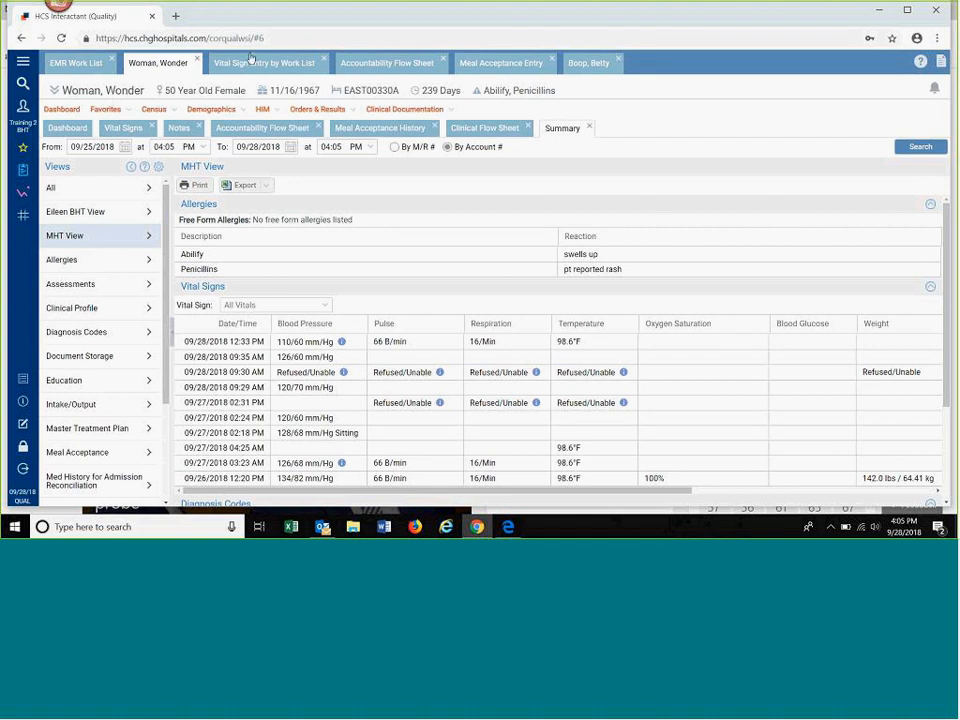
Step: Close every open patient chart and entry screen, including the EMR Work List, to return to the Interactant Message Board
left_click(199, 62)
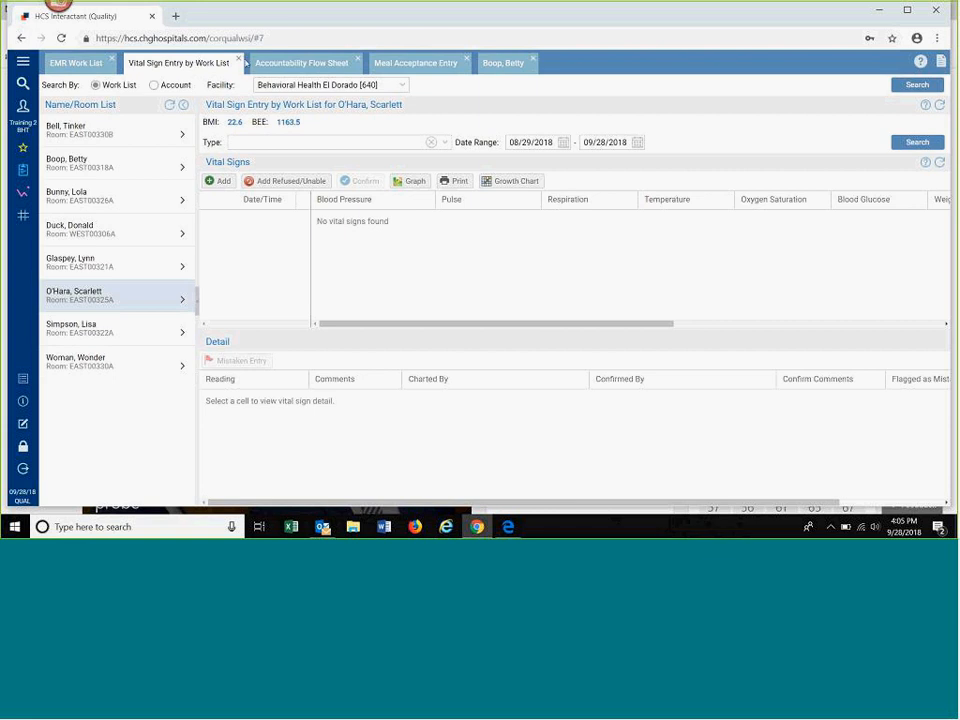
left_click(239, 60)
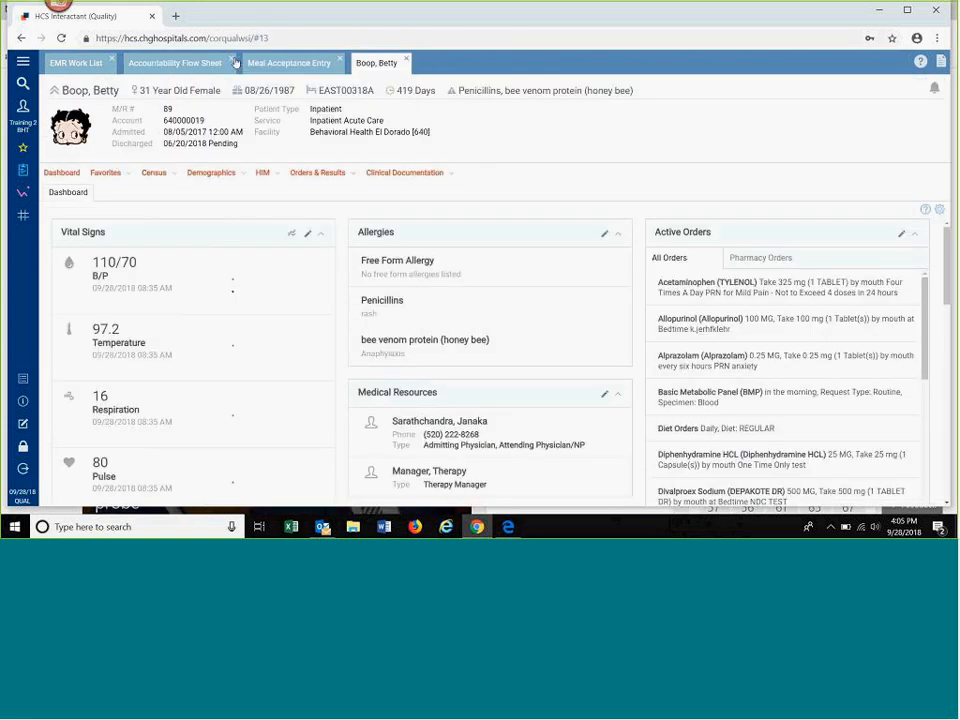
left_click(232, 60)
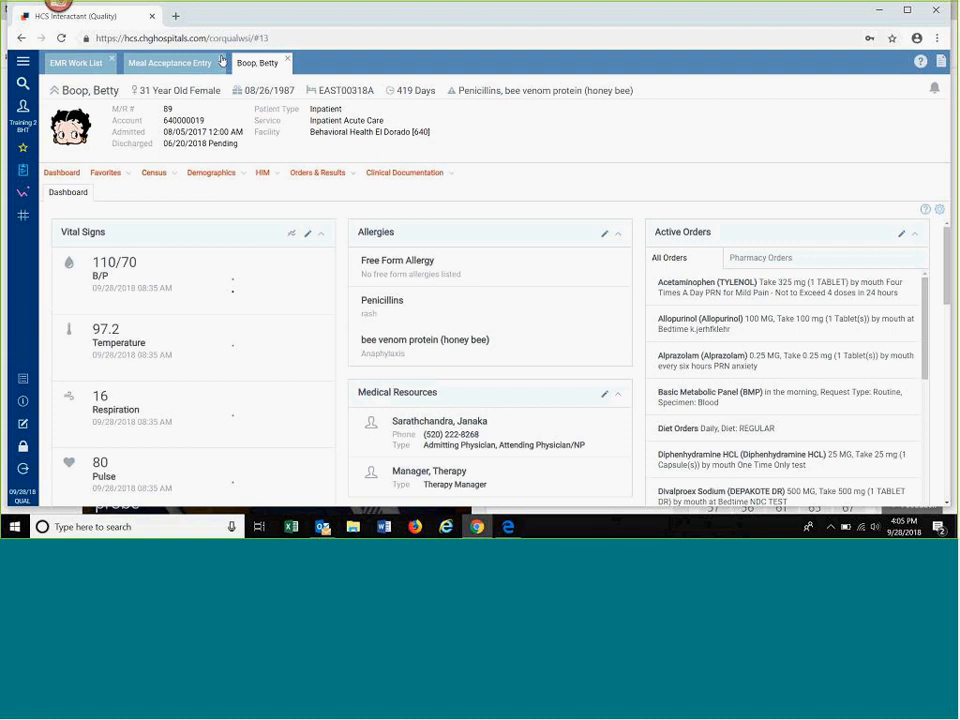
left_click(222, 60)
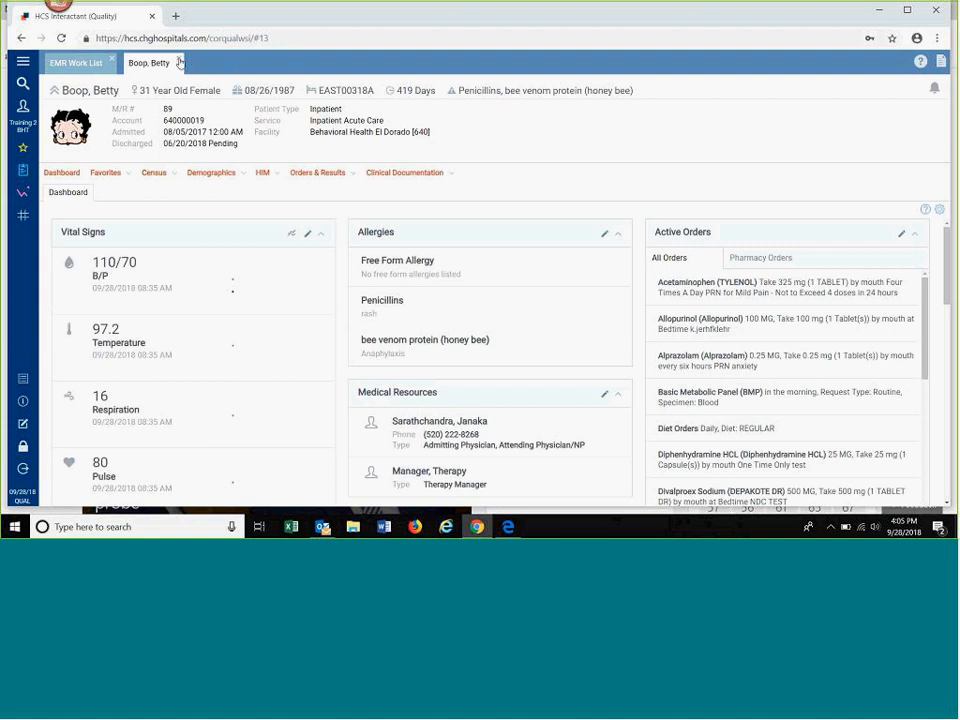
left_click(180, 62)
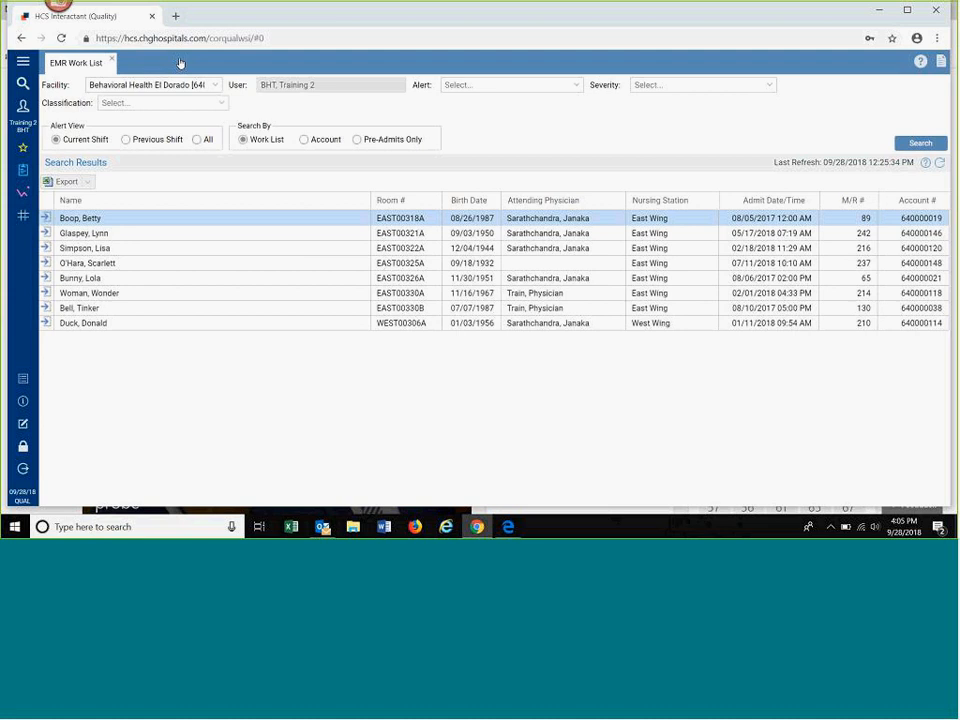
left_click(113, 62)
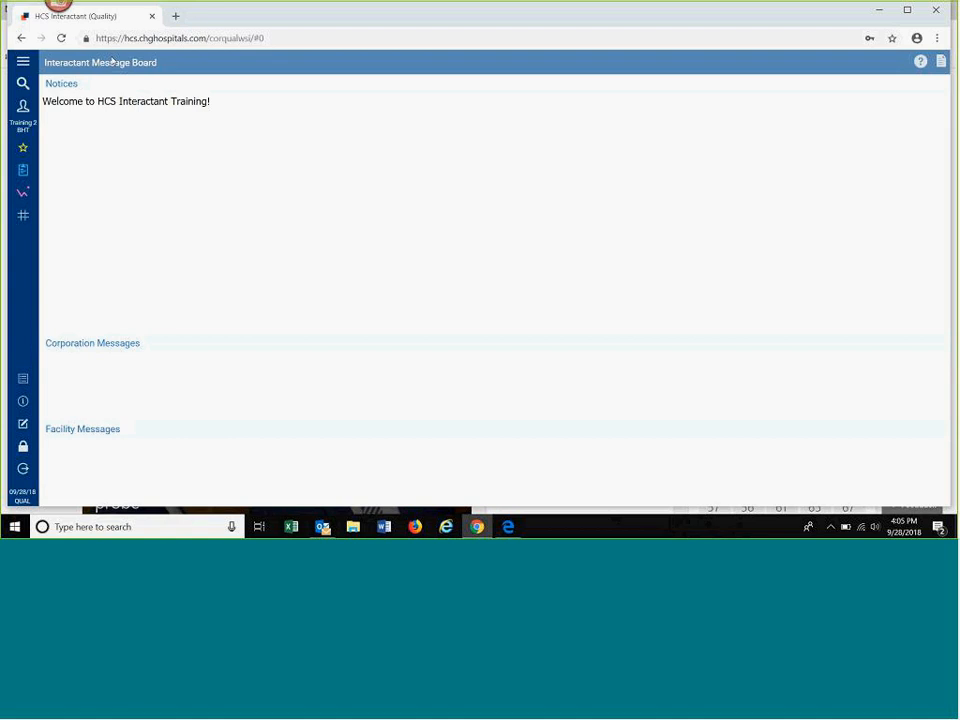
Step: Open the EMR Work List from the Work List functions of the Electronic Medical Record and close it again
left_click(25, 174)
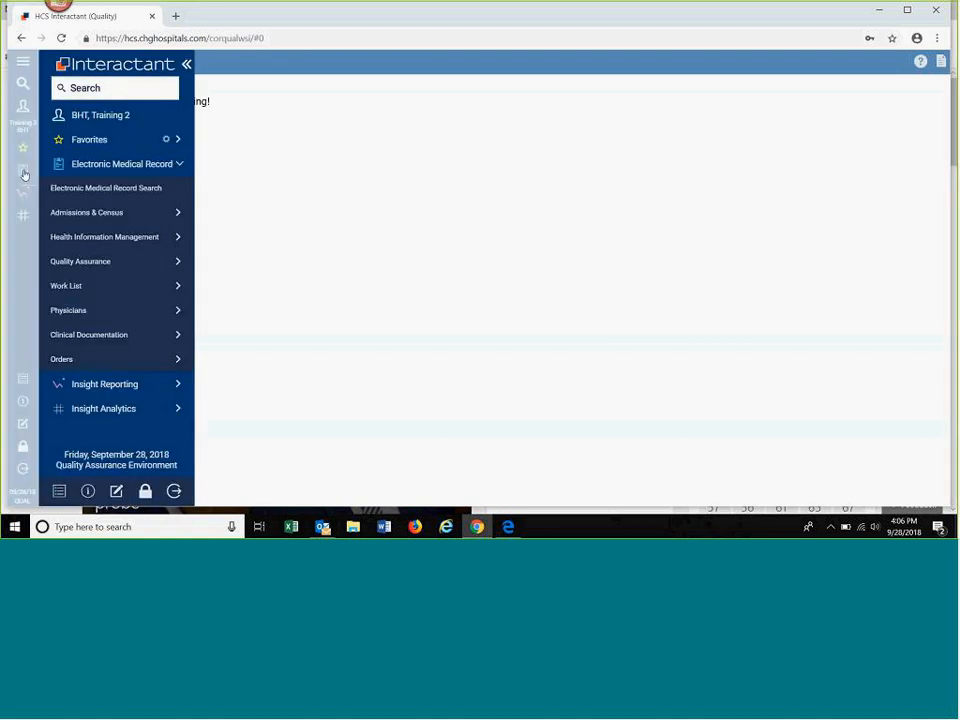
left_click(175, 338)
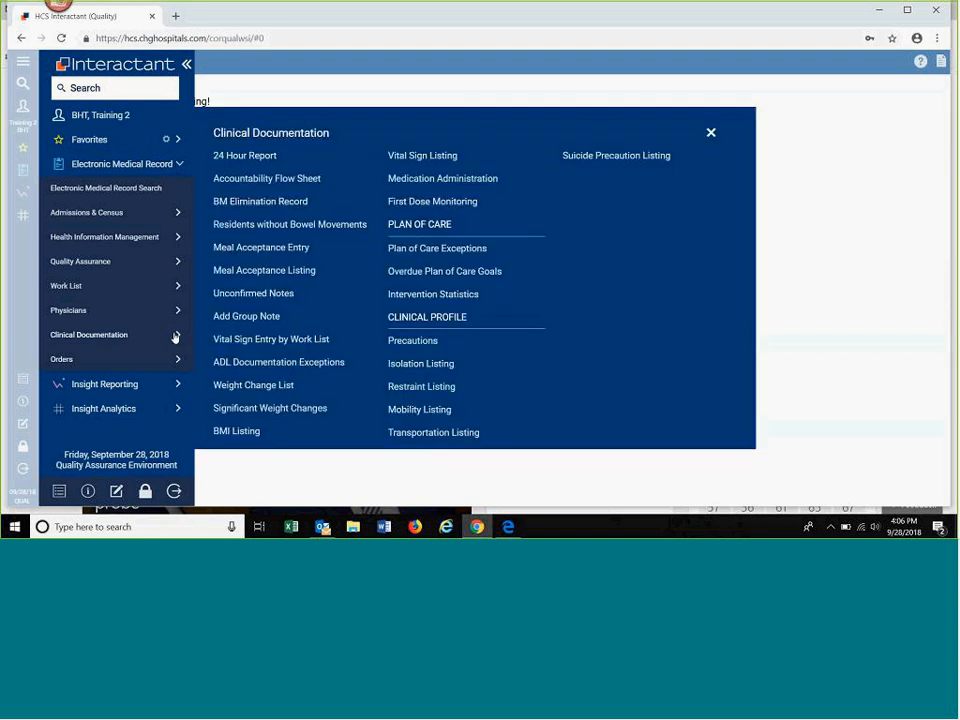
left_click(70, 287)
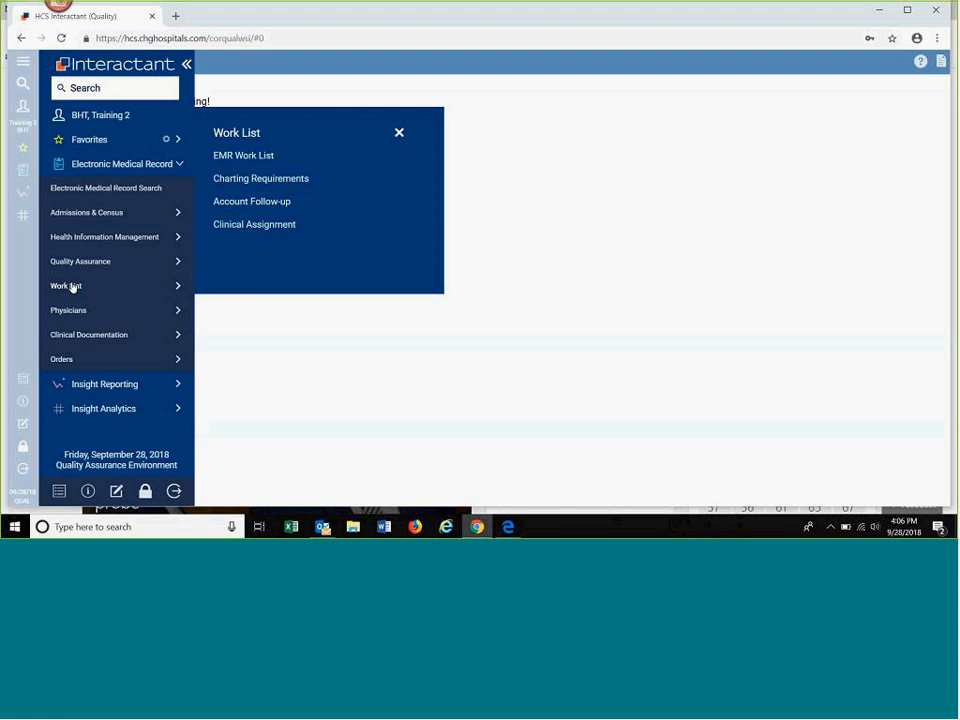
left_click(242, 158)
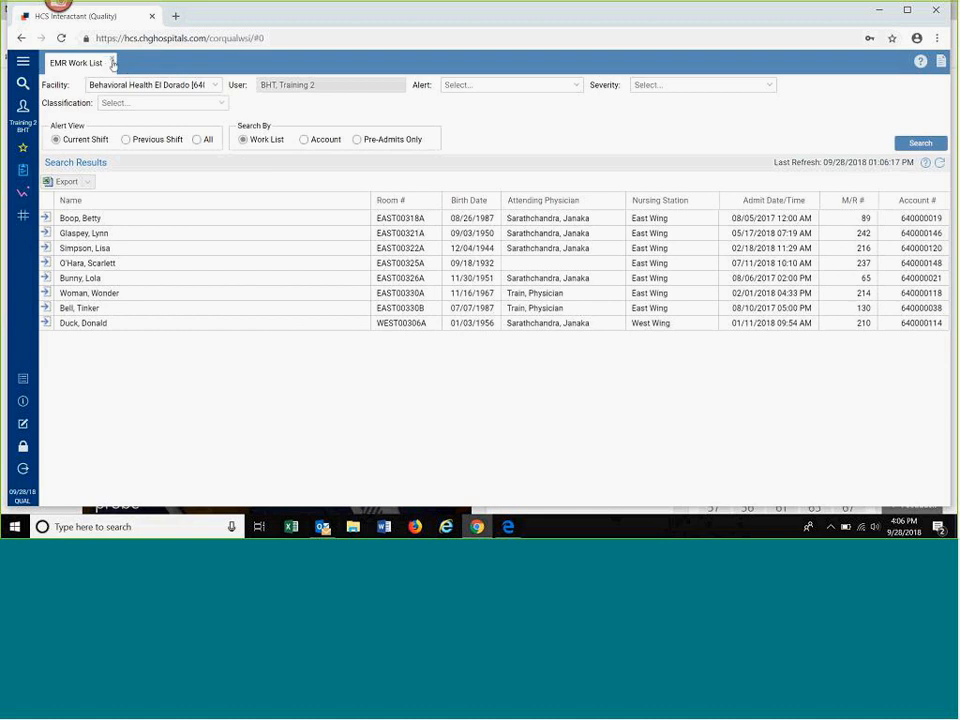
left_click(113, 63)
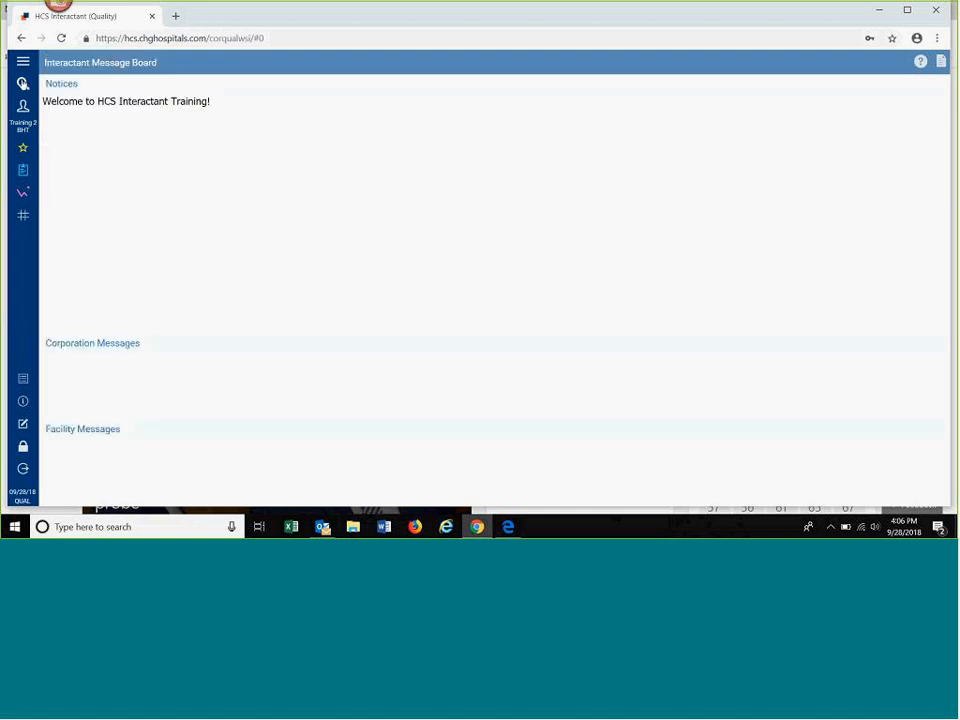
Step: Search the Interactant functions for "work" and open the EMR Work List from the matches
left_click(23, 84)
type("work")
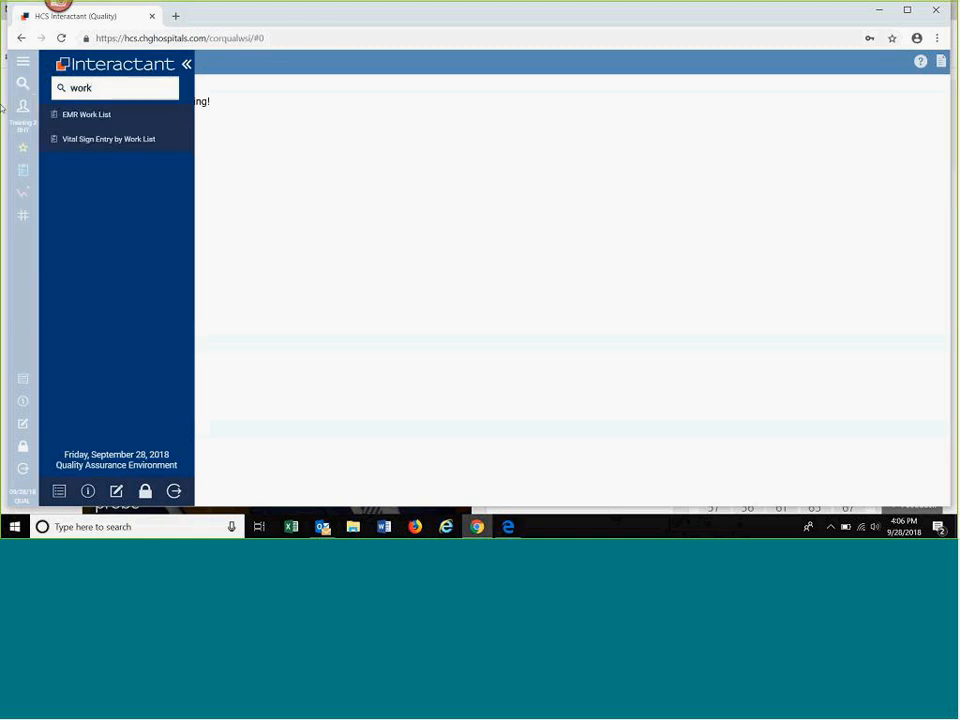
left_click(80, 116)
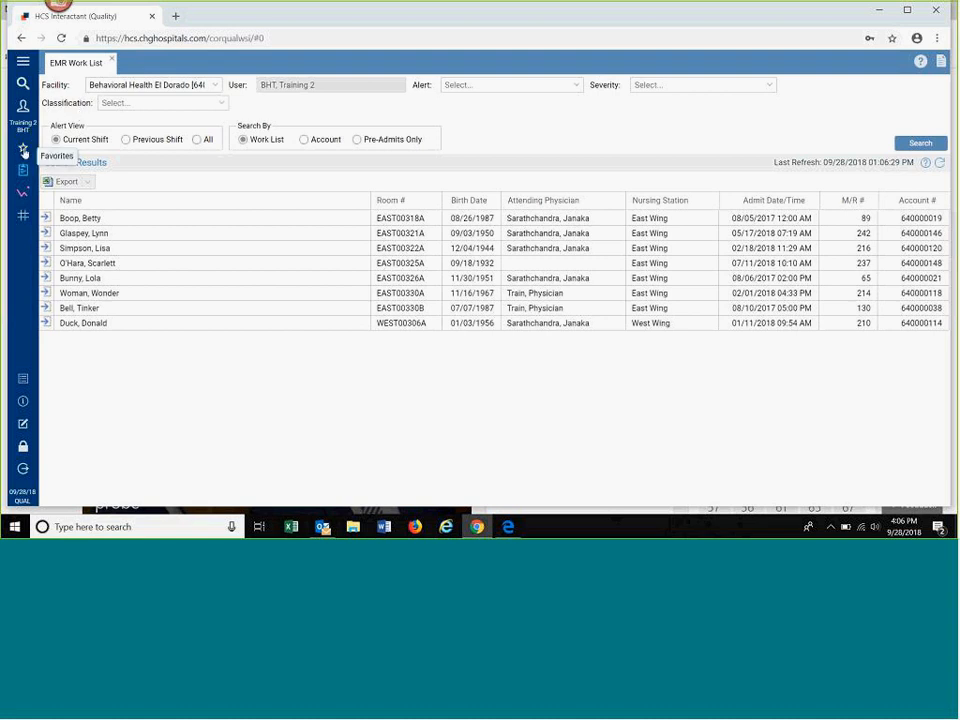
Step: Look over the Favorites and the Clinical Documentation functions, and open the Vital Sign Listing from Favorites
left_click(24, 151)
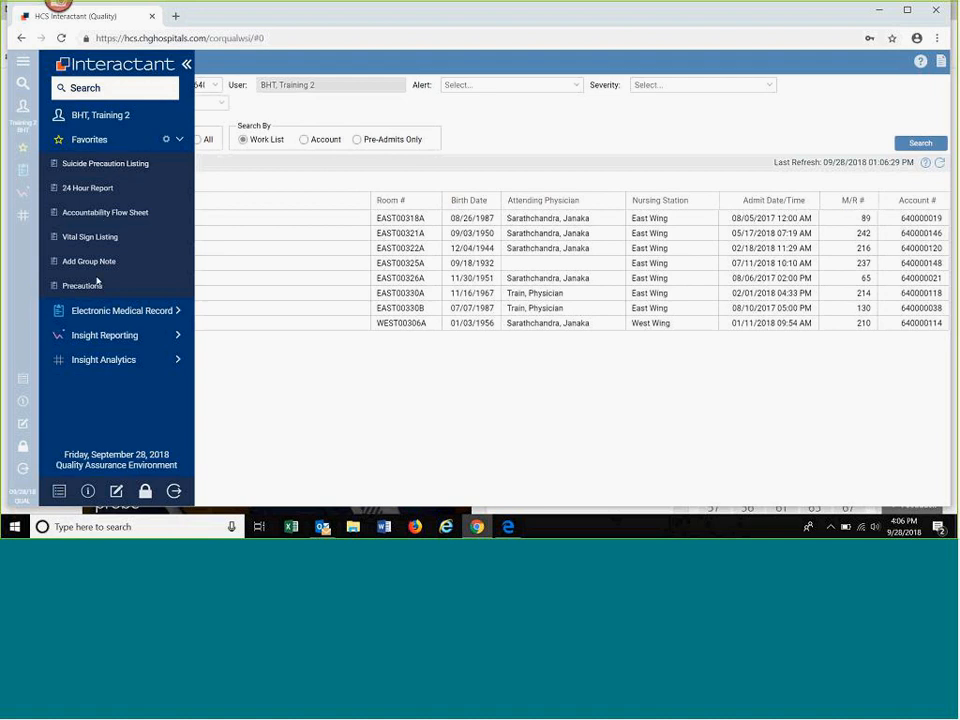
left_click(177, 311)
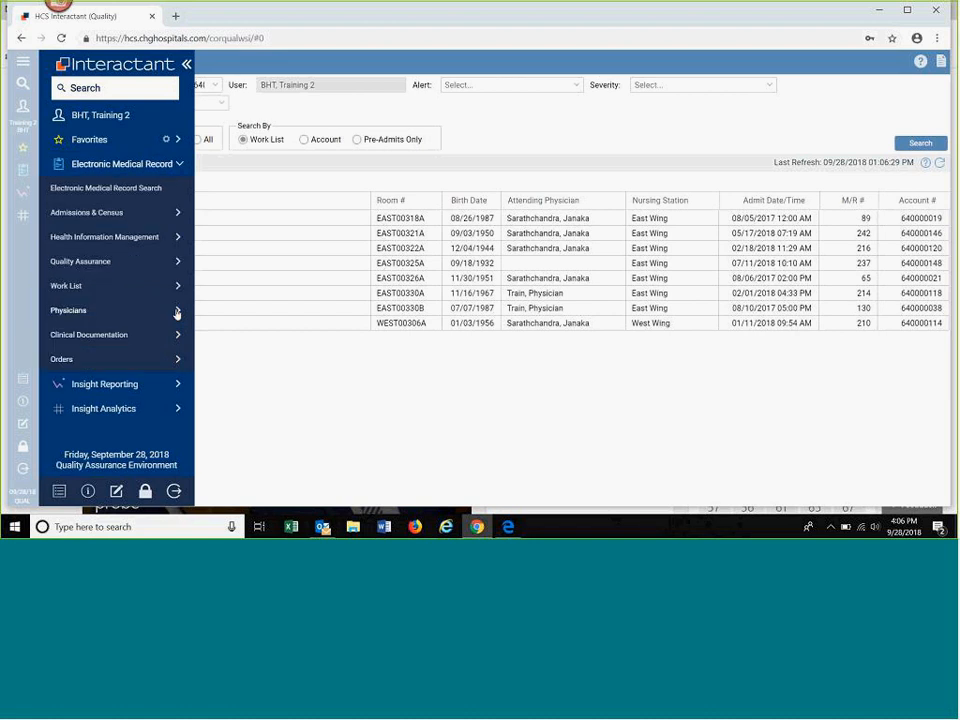
left_click(176, 337)
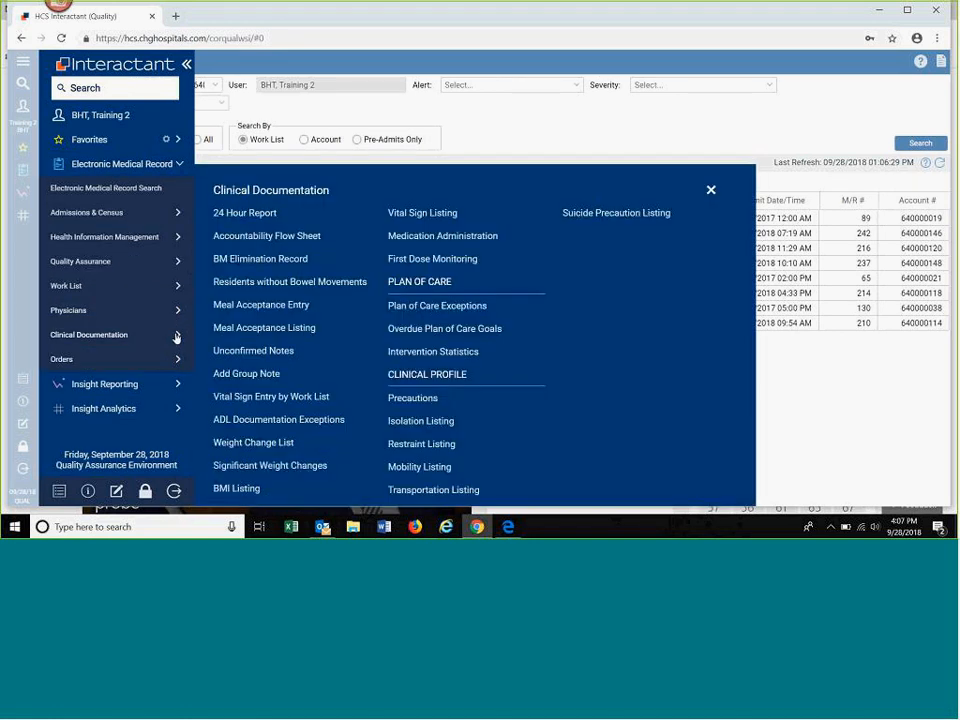
left_click(180, 166)
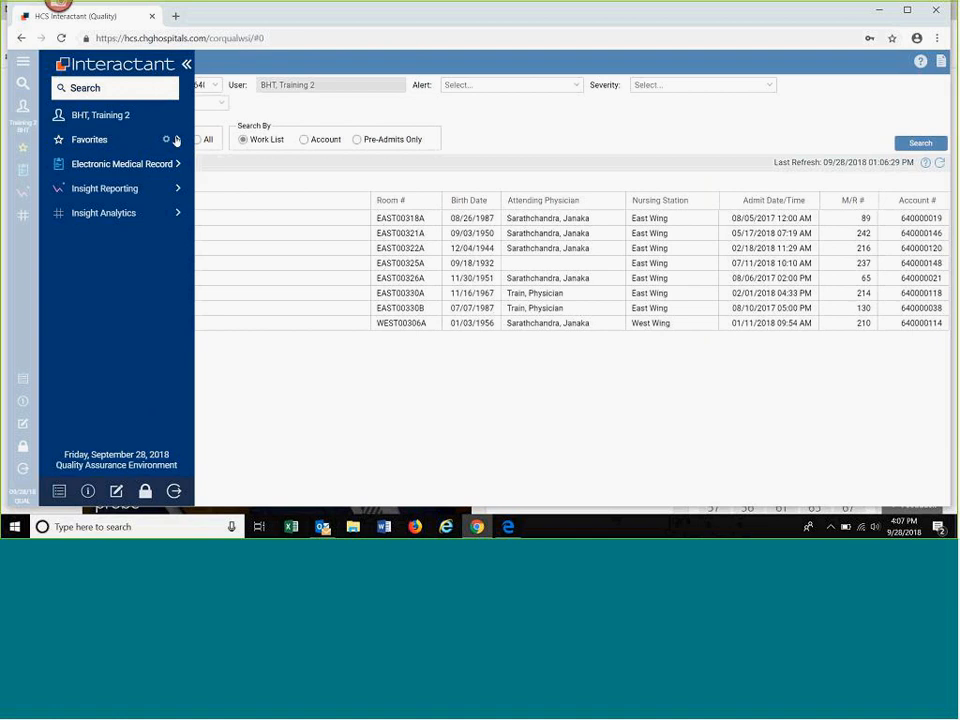
left_click(178, 140)
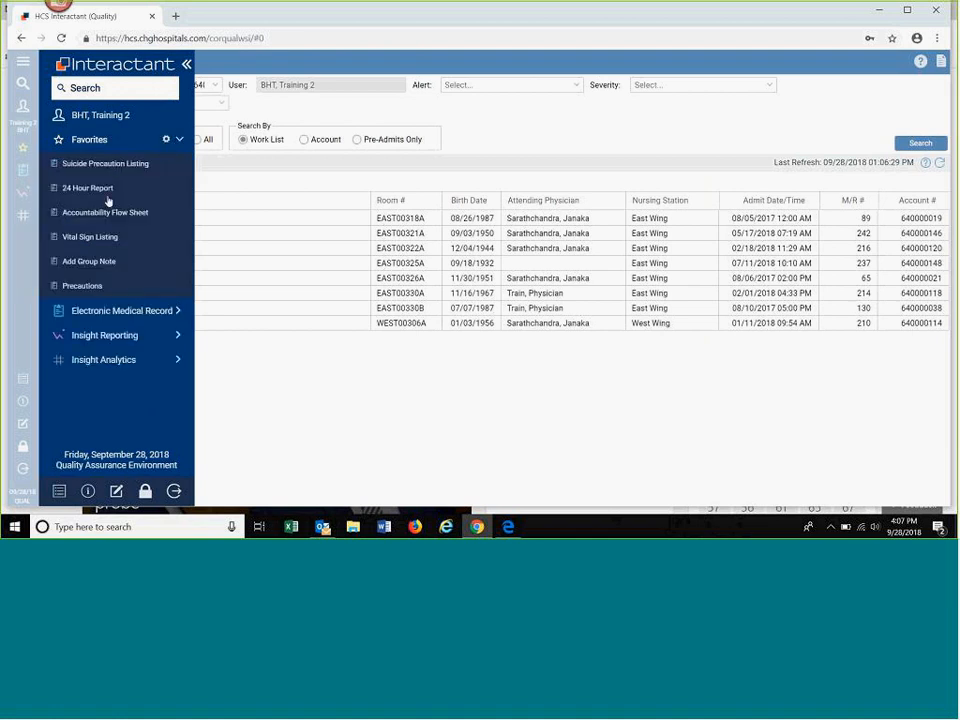
left_click(90, 237)
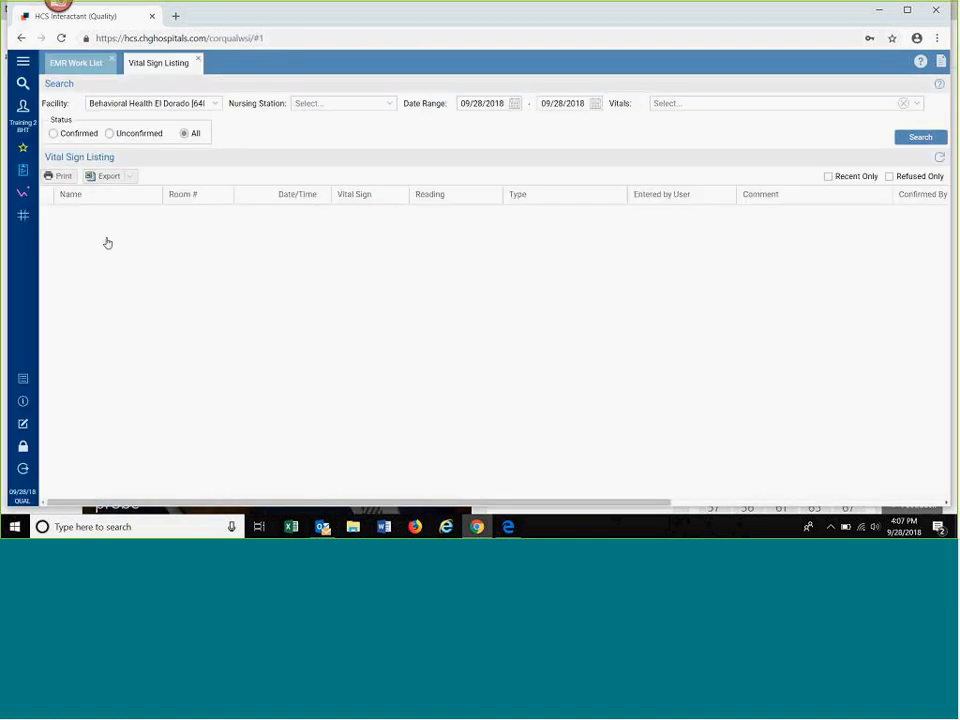
Step: View the Accountability Flow Sheet from Favorites, and close both it and the Vital Sign Listing to return to the EMR Work List
left_click(23, 149)
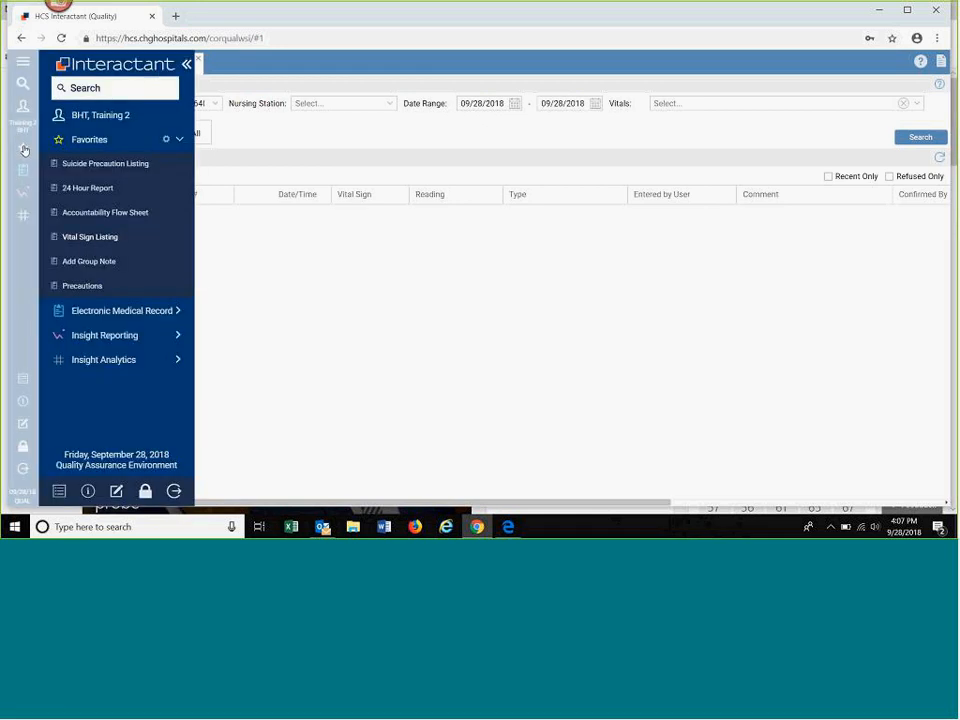
left_click(103, 213)
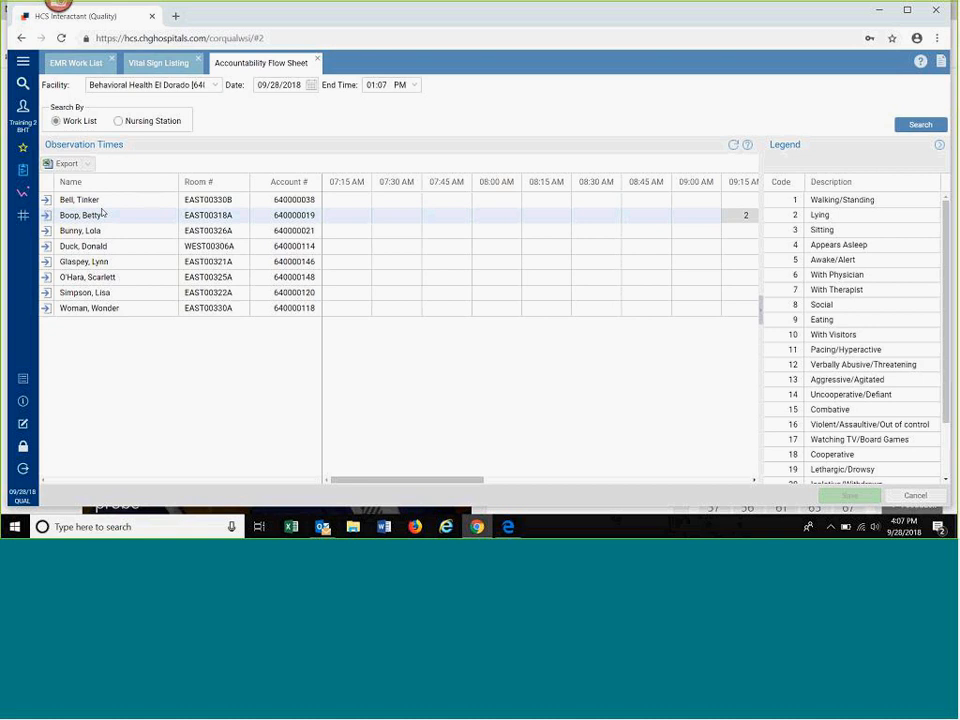
left_click(318, 61)
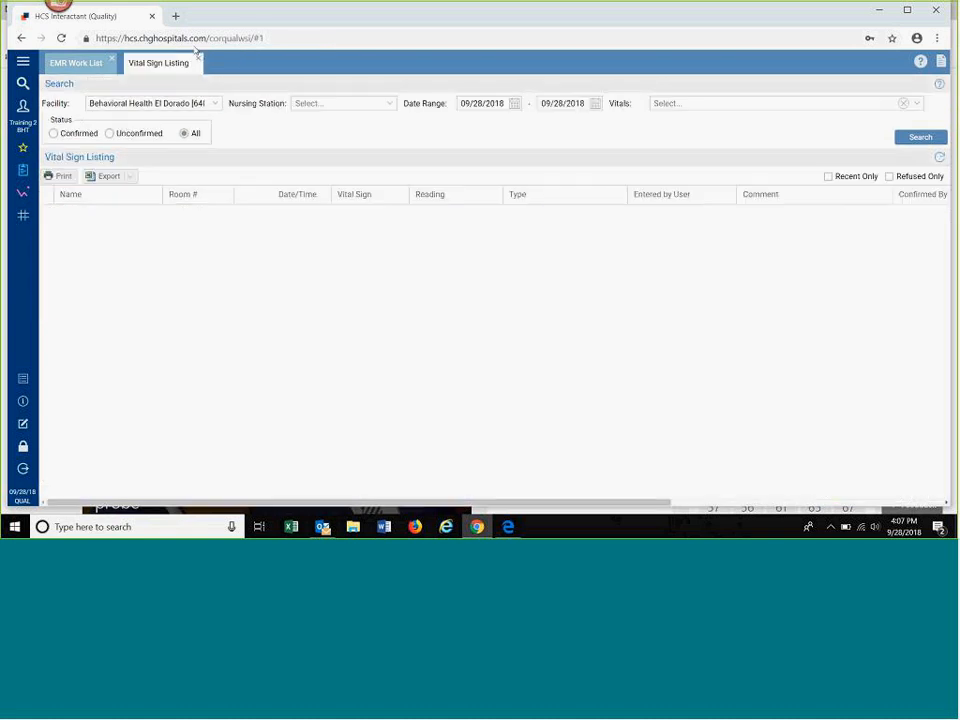
left_click(199, 62)
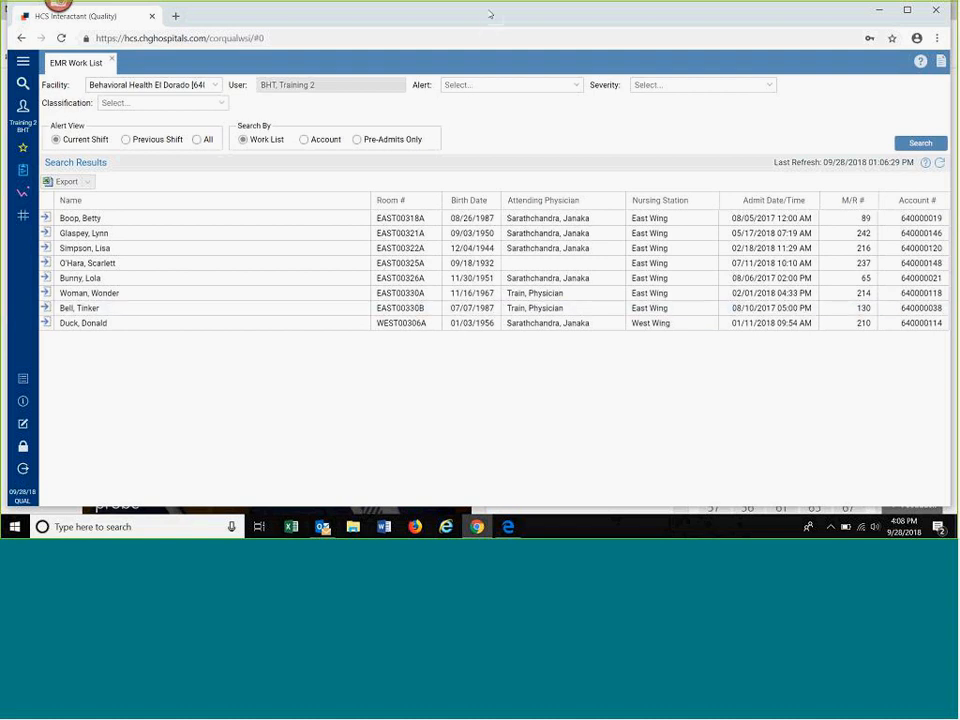
left_click(548, 14)
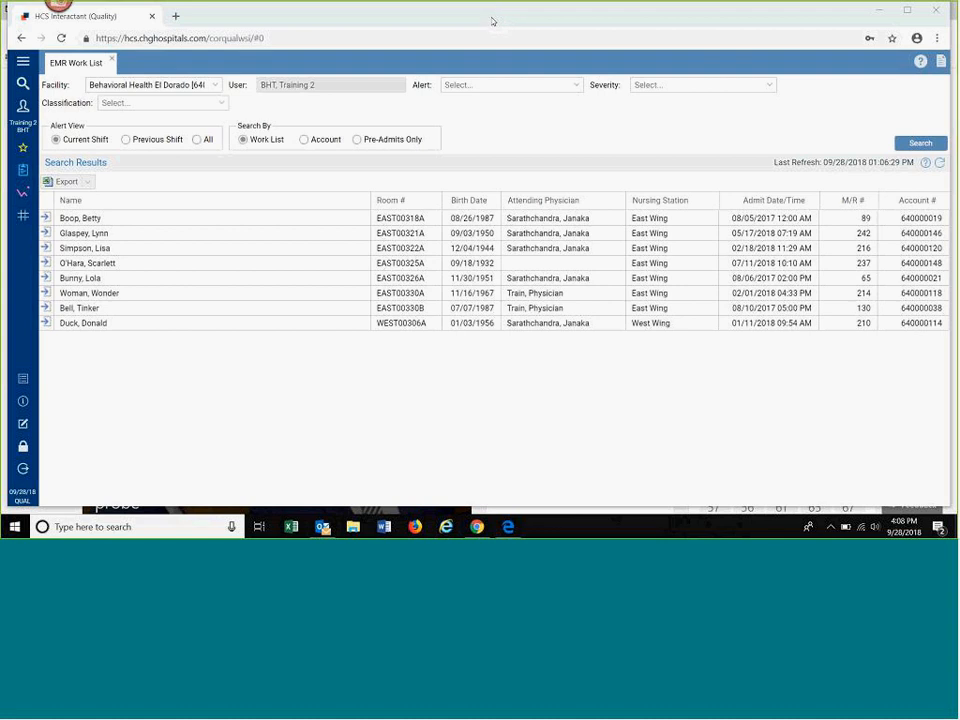